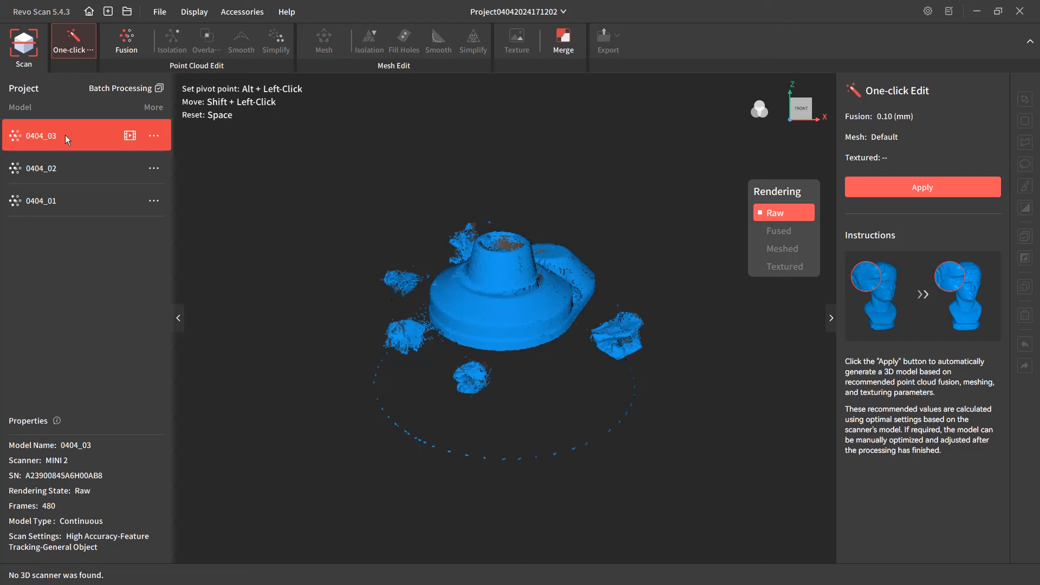
- Examine the raw point clouds of scans 0404_03, 0404_02 and 0404_01 from several angles
{"action": "left_click_drag", "start_coordinate": [459, 211], "coordinate": [413, 256]}
{"action": "scroll", "coordinate": [499, 287], "scroll_direction": "up", "scroll_amount": 3}
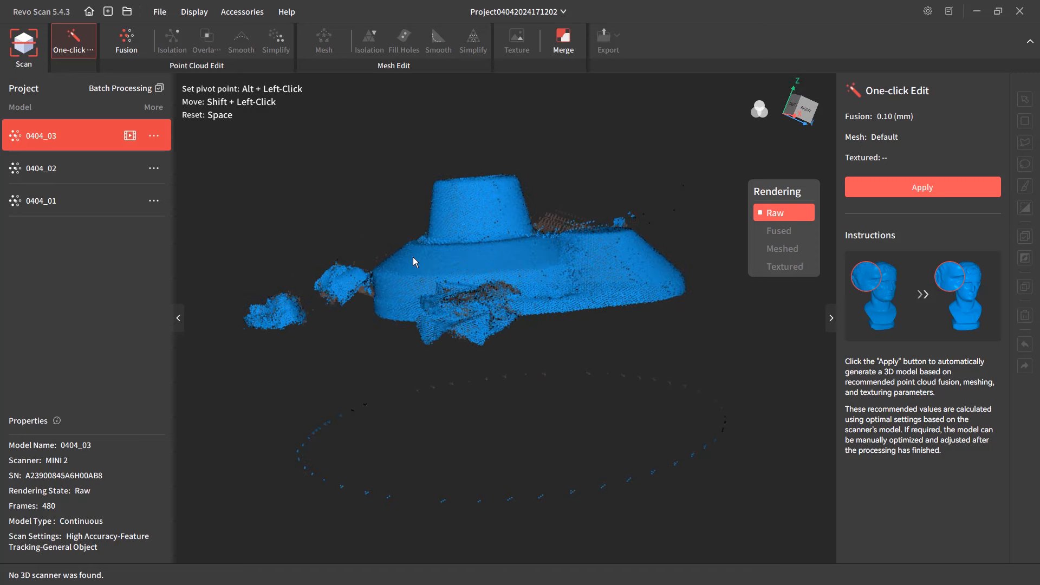
{"action": "left_click_drag", "start_coordinate": [645, 266], "coordinate": [415, 301]}
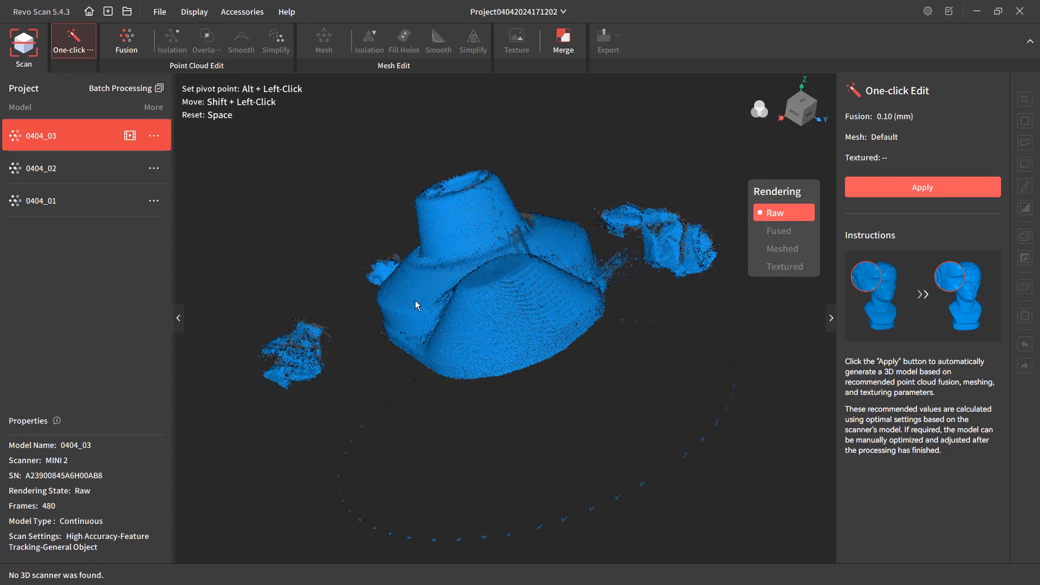
{"action": "left_click_drag", "start_coordinate": [400, 257], "coordinate": [426, 293]}
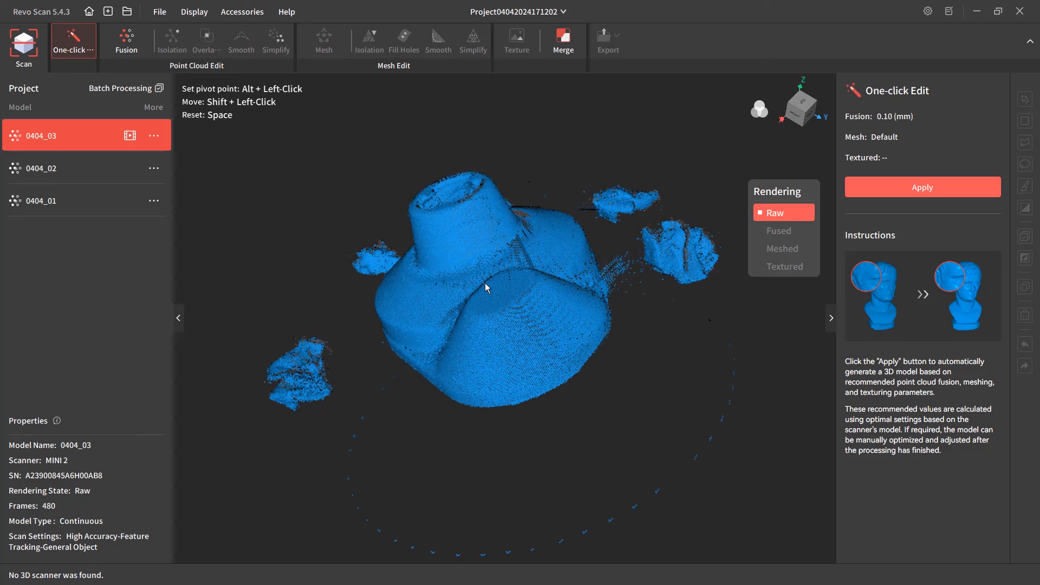
{"action": "left_click_drag", "start_coordinate": [485, 283], "coordinate": [573, 228]}
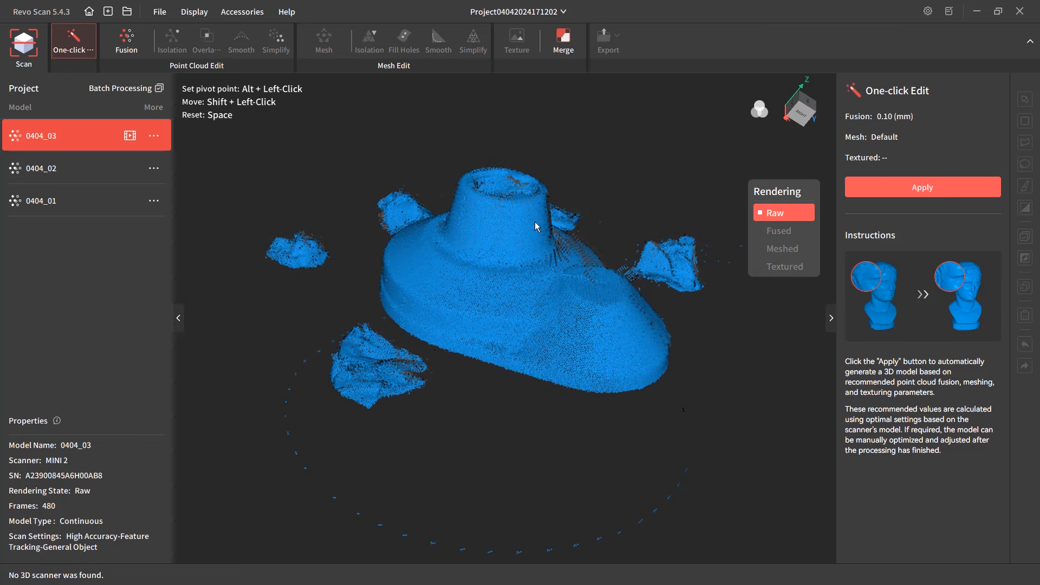
{"action": "left_click_drag", "start_coordinate": [644, 318], "coordinate": [541, 284]}
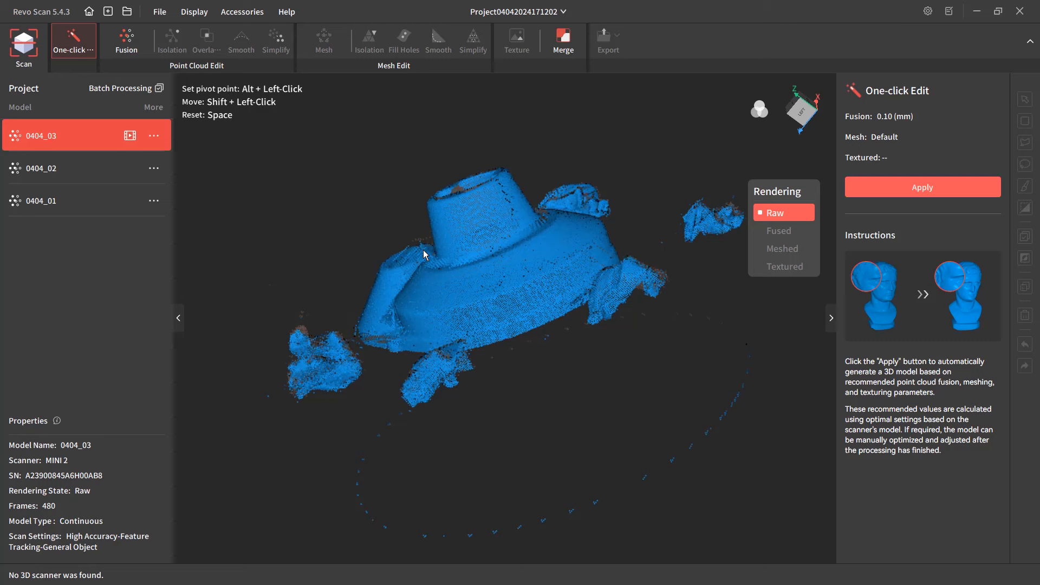
{"action": "left_click_drag", "start_coordinate": [422, 251], "coordinate": [491, 264]}
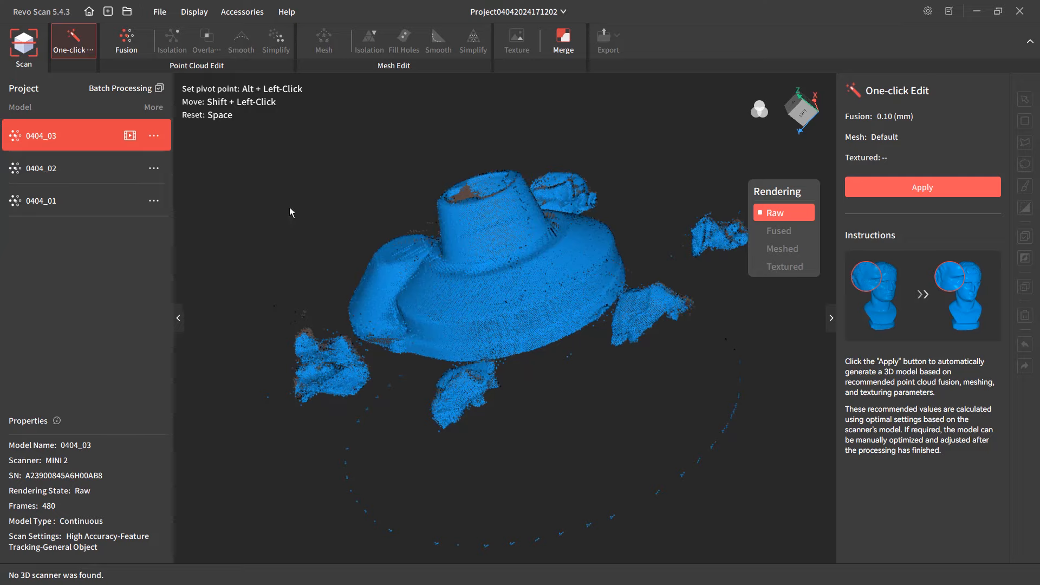
{"action": "left_click", "coordinate": [73, 171]}
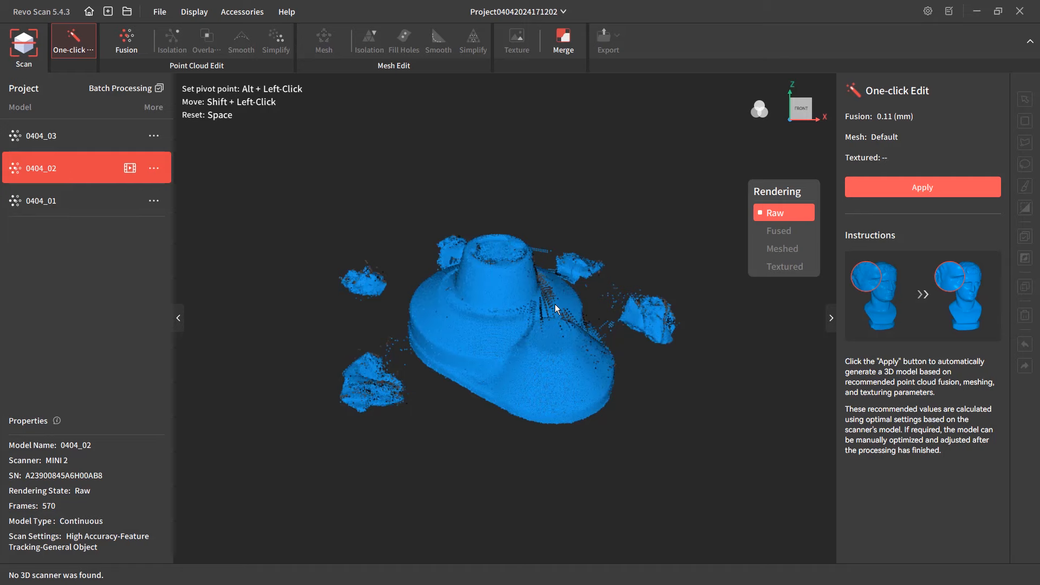
{"action": "left_click", "coordinate": [84, 204]}
{"action": "left_click_drag", "start_coordinate": [286, 291], "coordinate": [439, 308]}
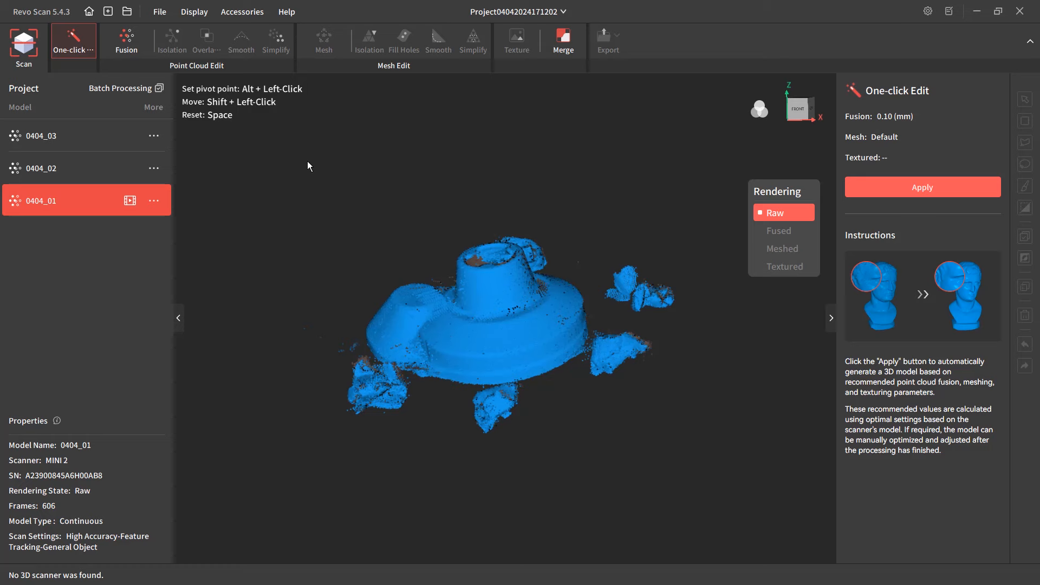
- Fuse the raw point cloud of scan 0404_03 with the Advanced method at a point distance of 0.10 mm
{"action": "left_click", "coordinate": [57, 137]}
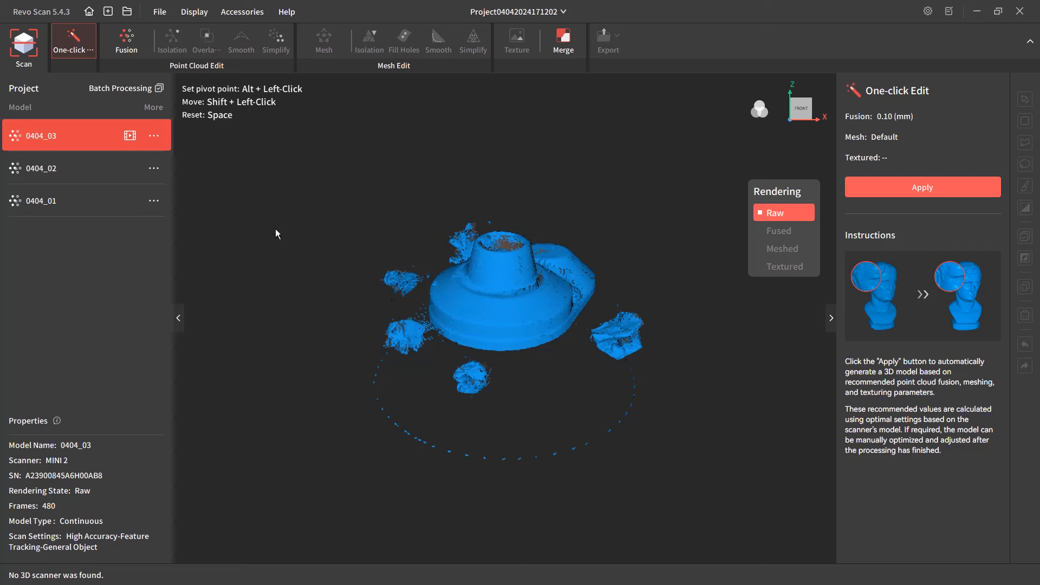
{"action": "left_click_drag", "start_coordinate": [479, 268], "coordinate": [516, 301]}
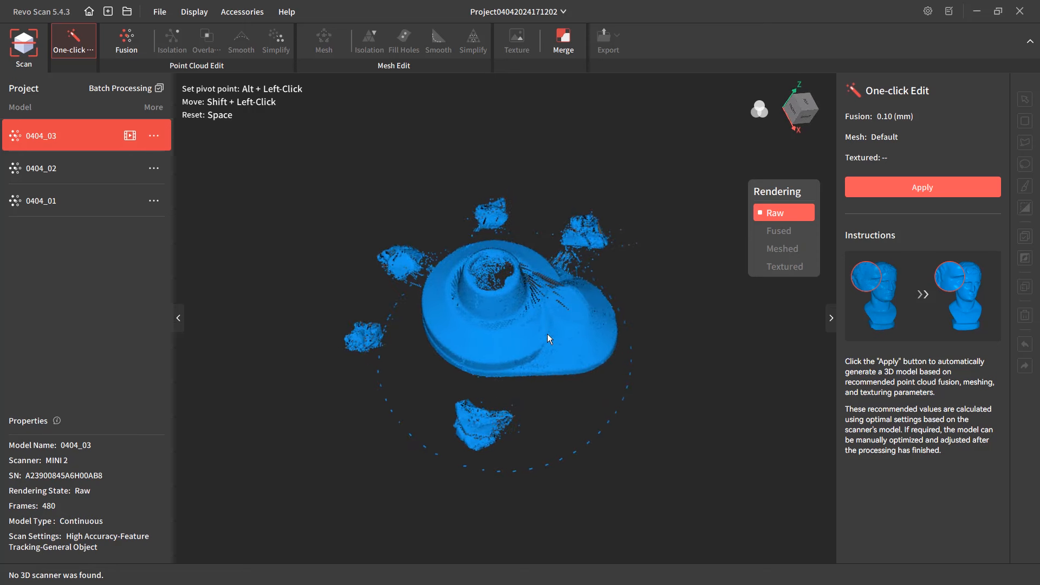
{"action": "left_click_drag", "start_coordinate": [547, 334], "coordinate": [560, 313]}
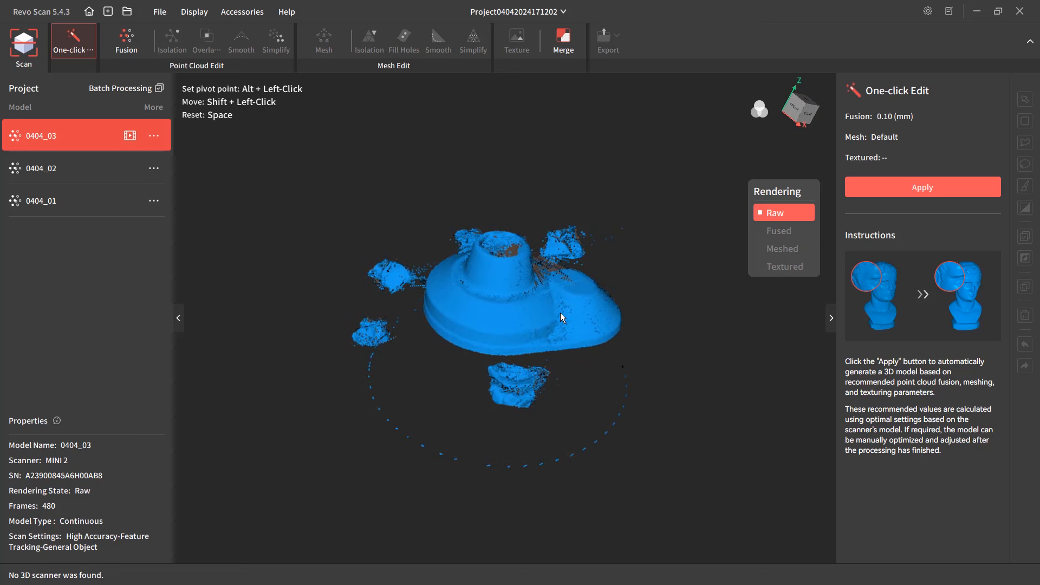
{"action": "left_click", "coordinate": [132, 40]}
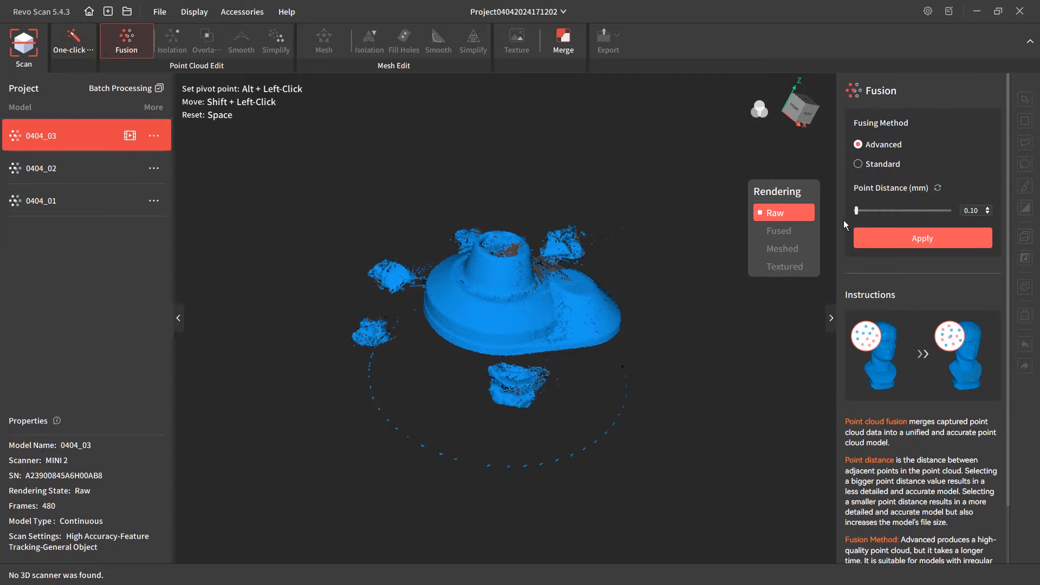
{"action": "scroll", "coordinate": [856, 211], "scroll_direction": "down", "scroll_amount": 2}
{"action": "scroll", "coordinate": [550, 290], "scroll_direction": "up", "scroll_amount": 5}
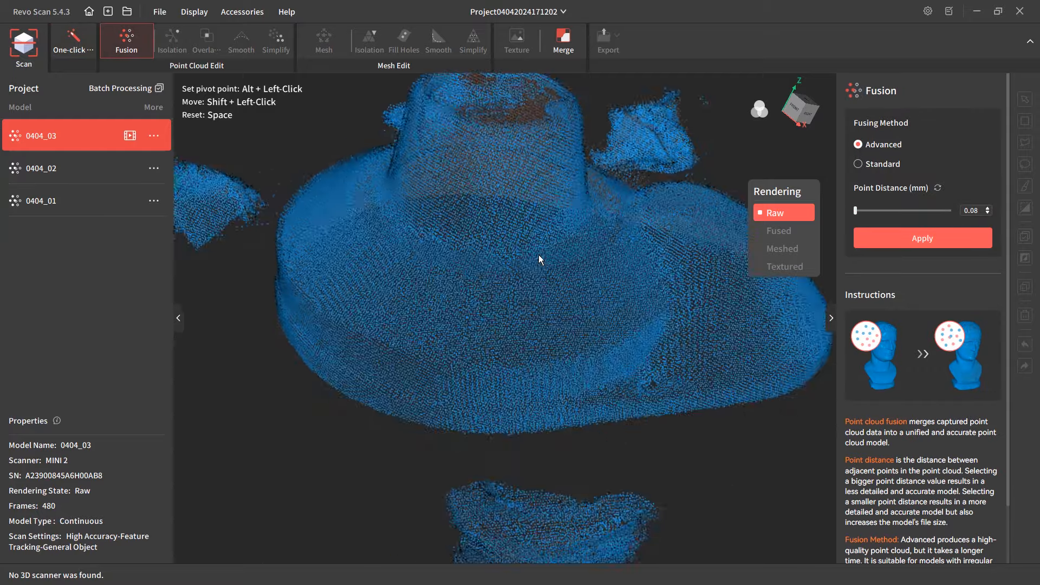
{"action": "scroll", "coordinate": [538, 254], "scroll_direction": "up", "scroll_amount": 5}
{"action": "left_click_drag", "start_coordinate": [539, 255], "coordinate": [472, 261]}
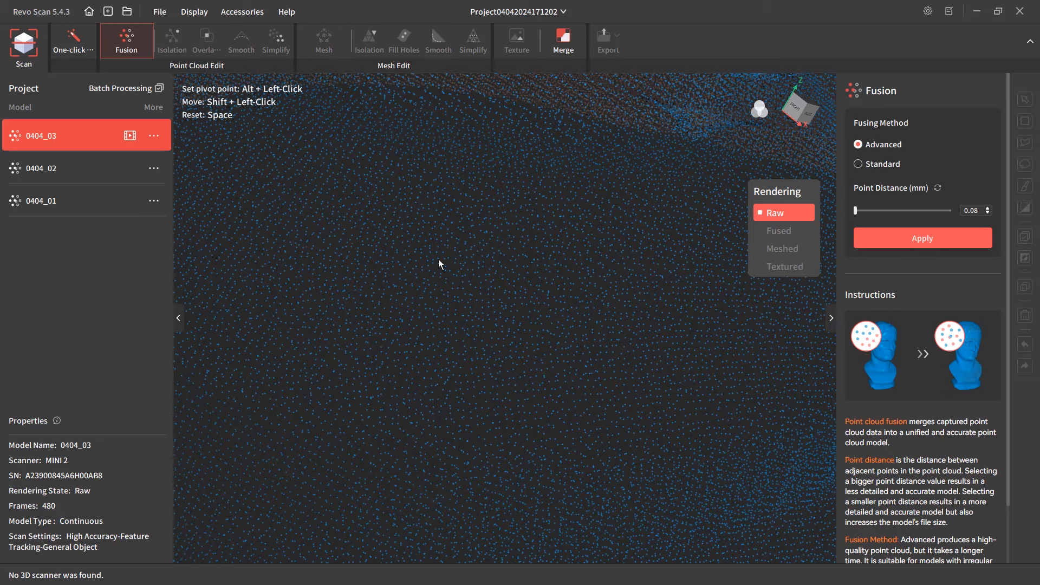
{"action": "scroll", "coordinate": [429, 224], "scroll_direction": "up", "scroll_amount": 4}
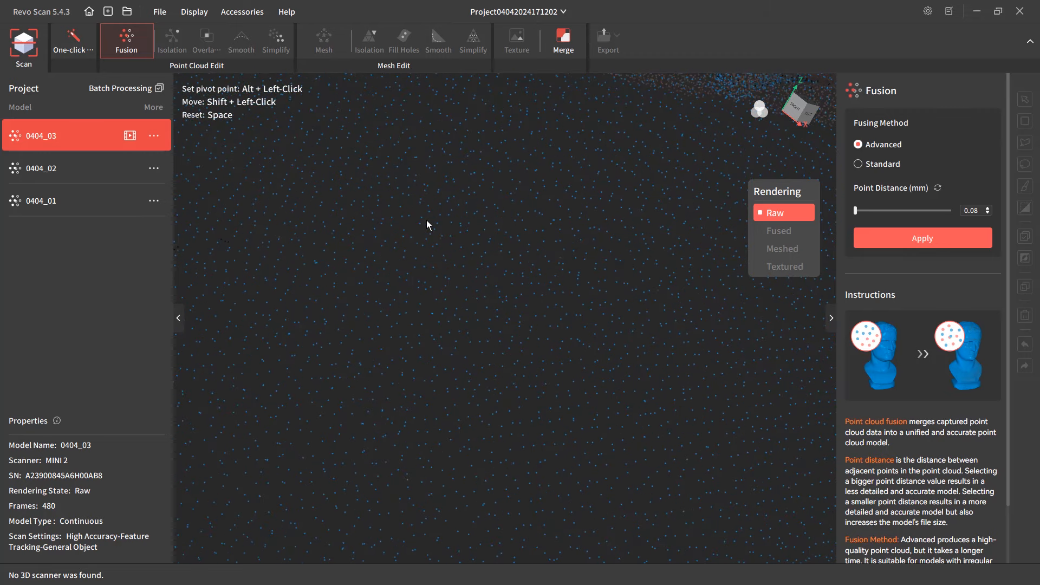
{"action": "scroll", "coordinate": [427, 220], "scroll_direction": "up", "scroll_amount": 2}
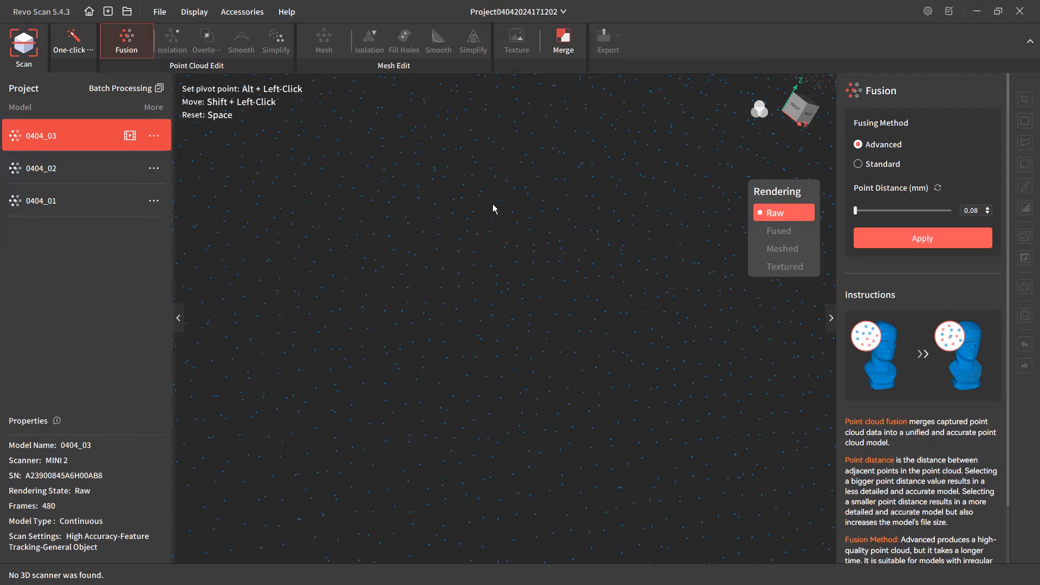
{"action": "scroll", "coordinate": [476, 287], "scroll_direction": "down", "scroll_amount": 6}
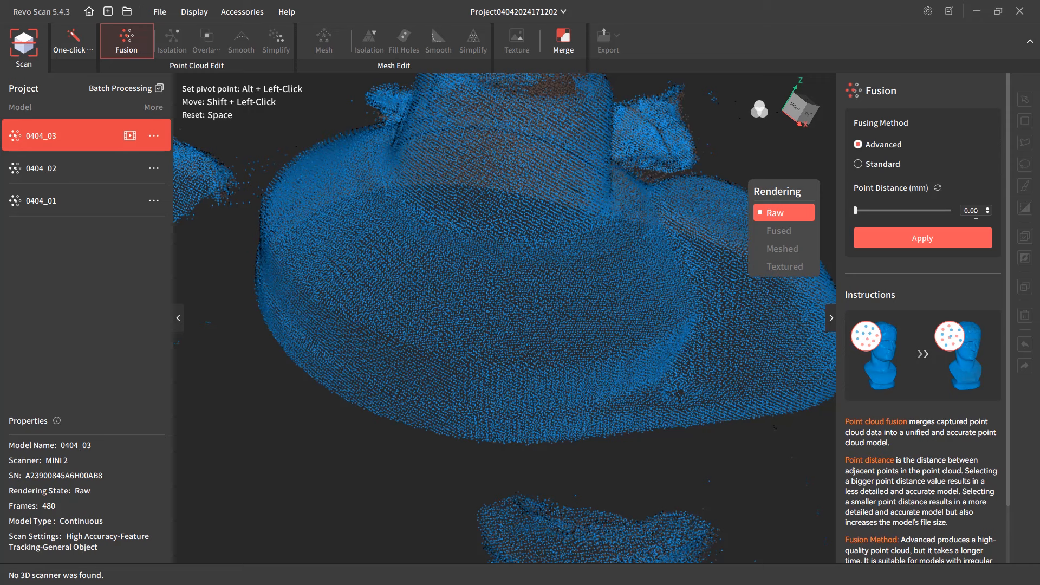
{"action": "left_click", "coordinate": [948, 237]}
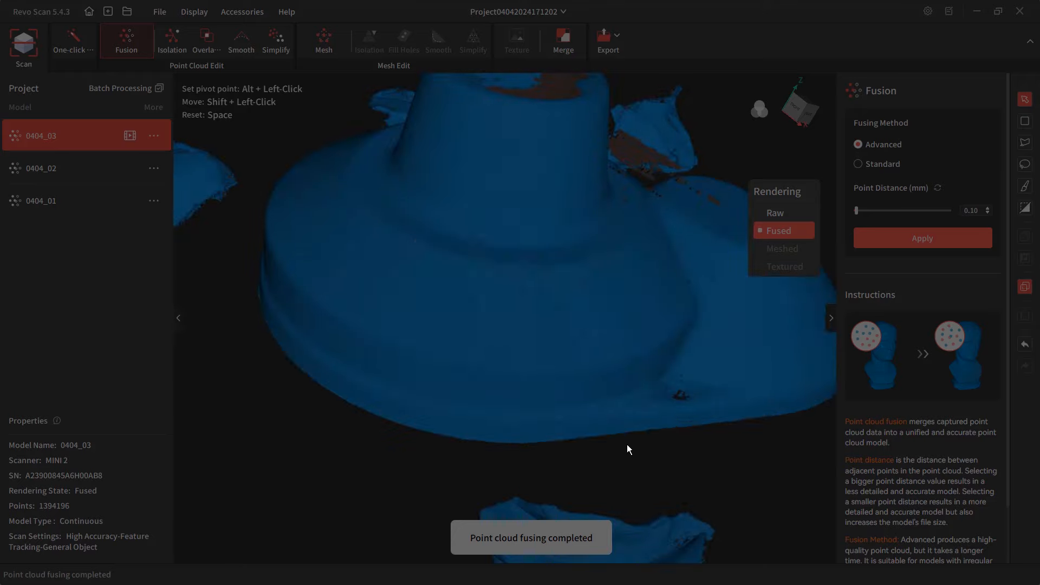
- Examine the fused point cloud of 0404_03 up close and from several angles for point spacing and stray points
{"action": "scroll", "coordinate": [471, 400], "scroll_direction": "down", "scroll_amount": 5}
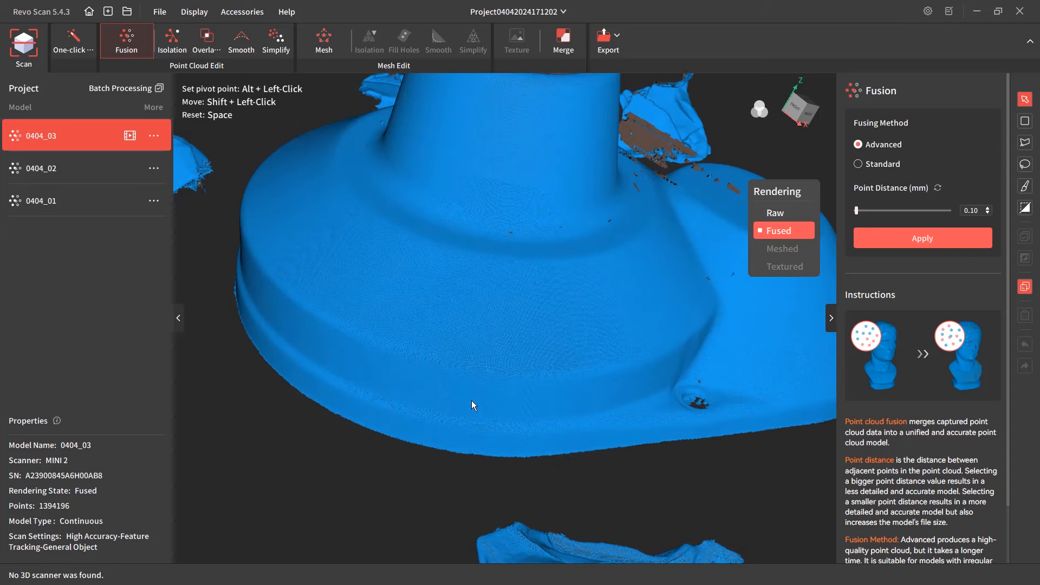
{"action": "left_click_drag", "start_coordinate": [468, 381], "coordinate": [756, 363]}
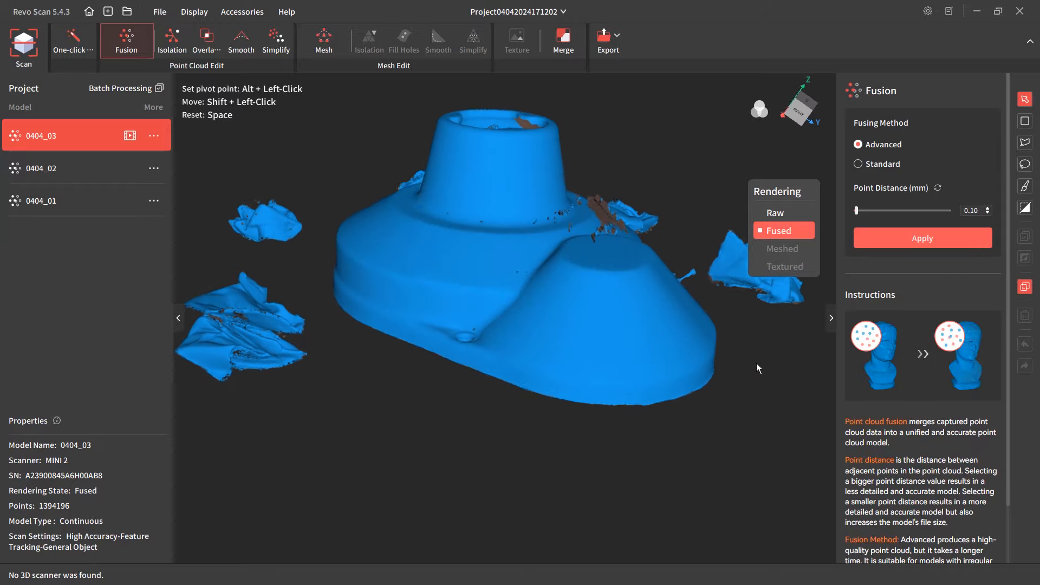
{"action": "scroll", "coordinate": [535, 177], "scroll_direction": "up", "scroll_amount": 10}
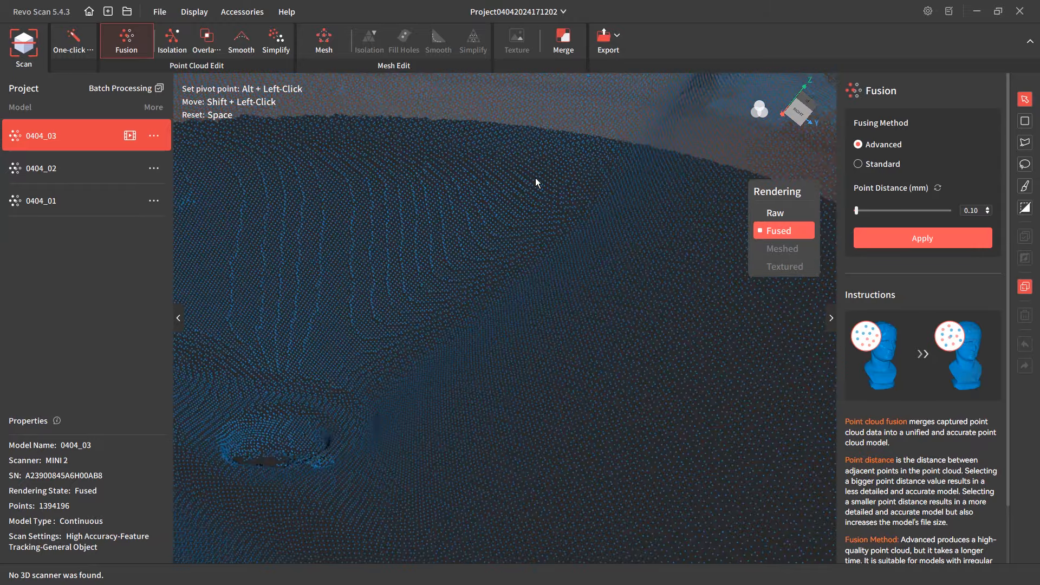
{"action": "left_click_drag", "start_coordinate": [480, 256], "coordinate": [541, 301]}
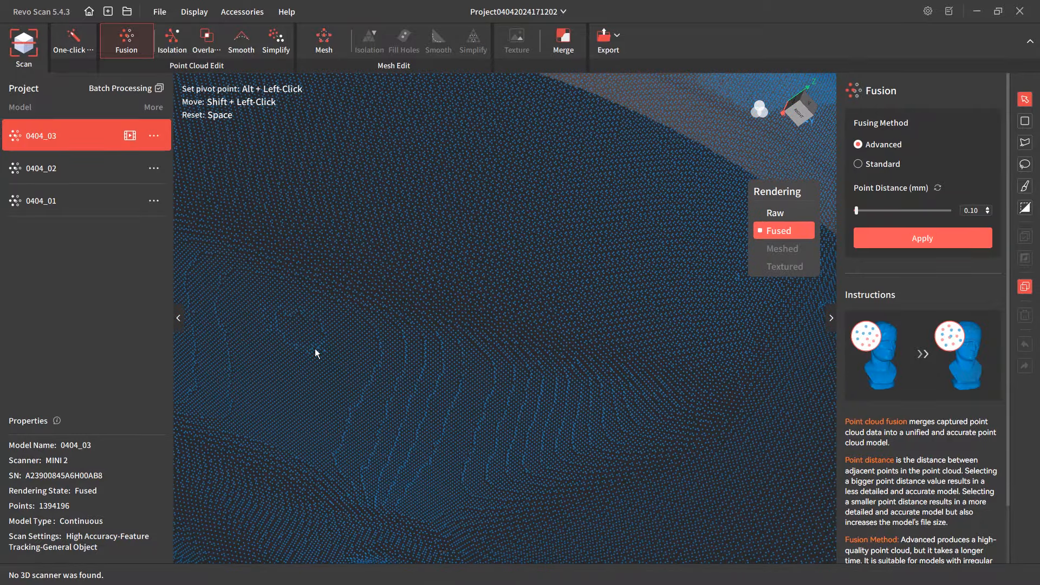
{"action": "scroll", "coordinate": [348, 353], "scroll_direction": "down", "scroll_amount": 8}
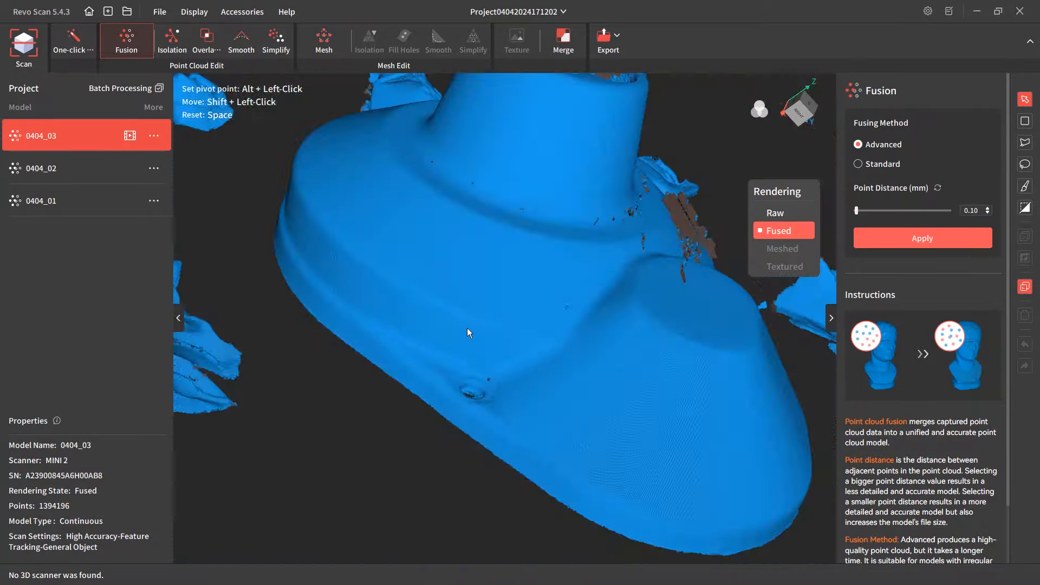
{"action": "scroll", "coordinate": [449, 315], "scroll_direction": "up", "scroll_amount": 10}
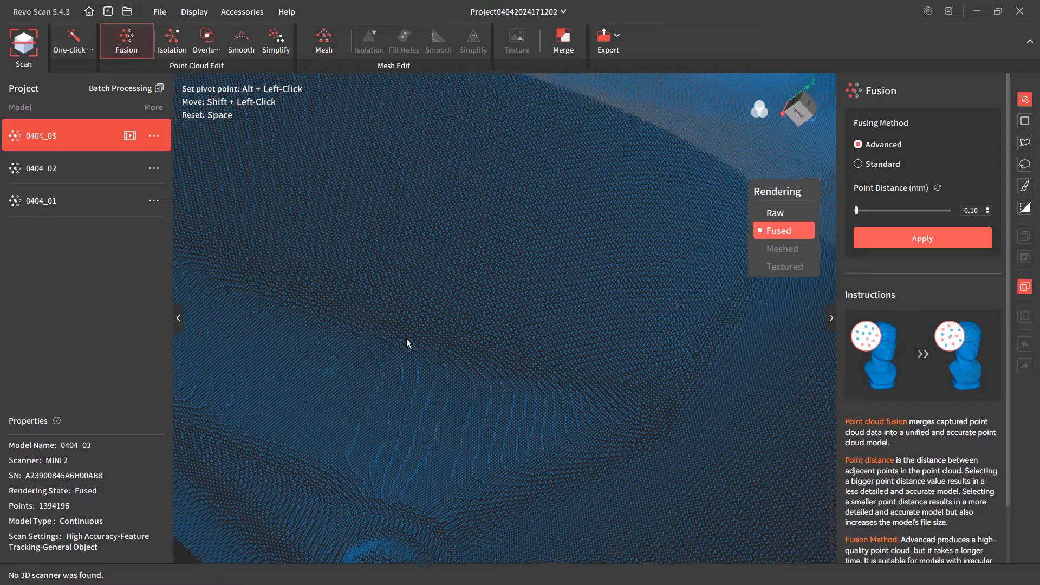
{"action": "scroll", "coordinate": [401, 345], "scroll_direction": "down", "scroll_amount": 8}
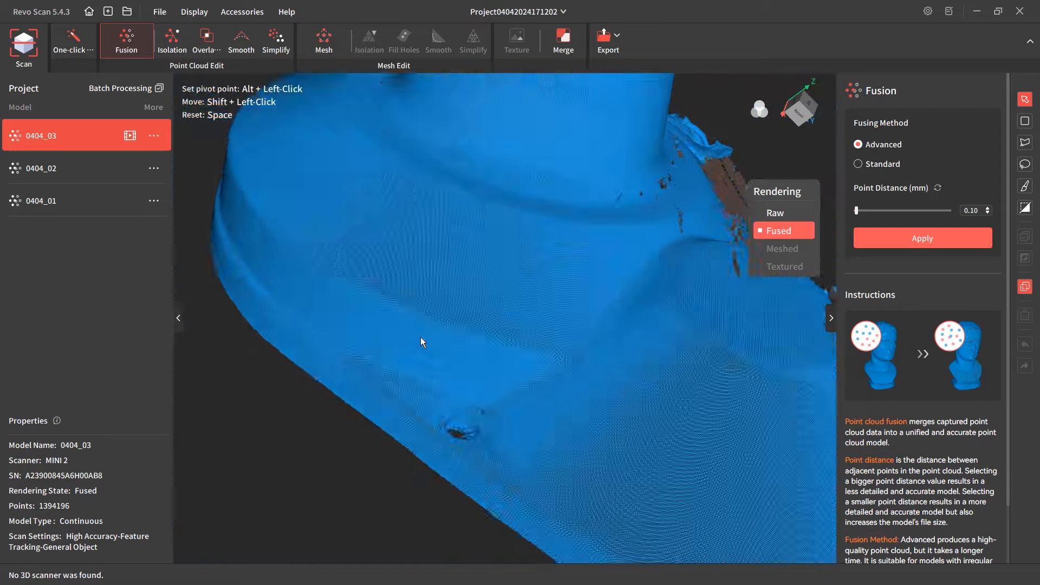
{"action": "scroll", "coordinate": [420, 343], "scroll_direction": "down", "scroll_amount": 6}
{"action": "left_click_drag", "start_coordinate": [428, 337], "coordinate": [606, 374]}
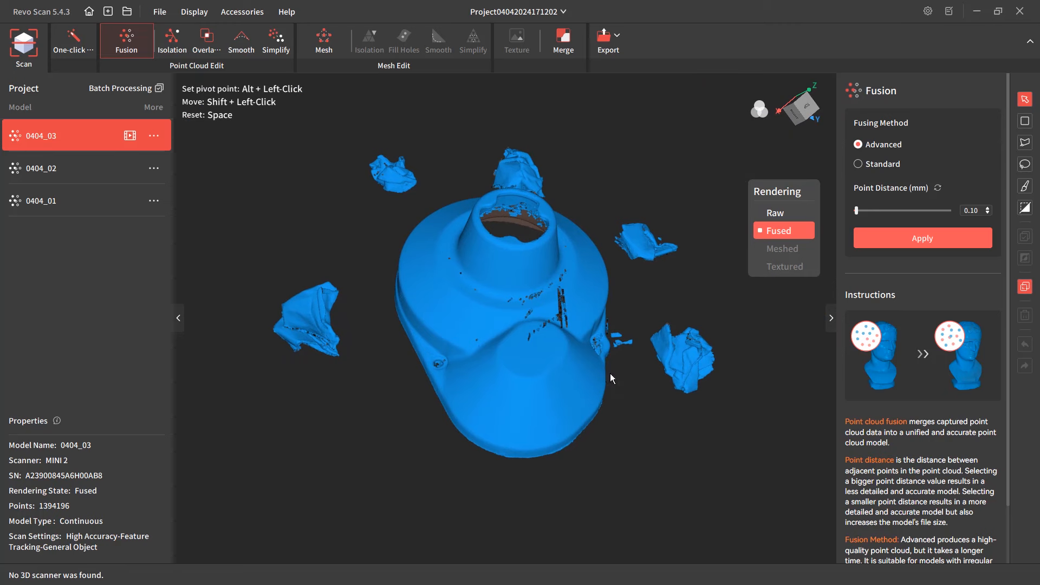
- Detect isolated points in the fused cloud at an isolation rate of 15.0% and remove them
{"action": "left_click", "coordinate": [178, 45]}
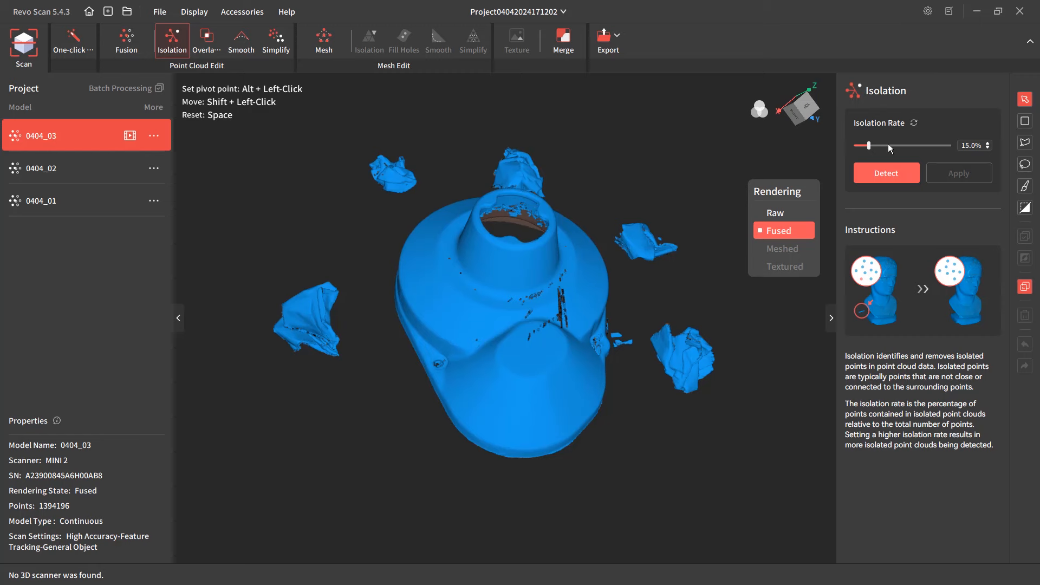
{"action": "left_click", "coordinate": [887, 174]}
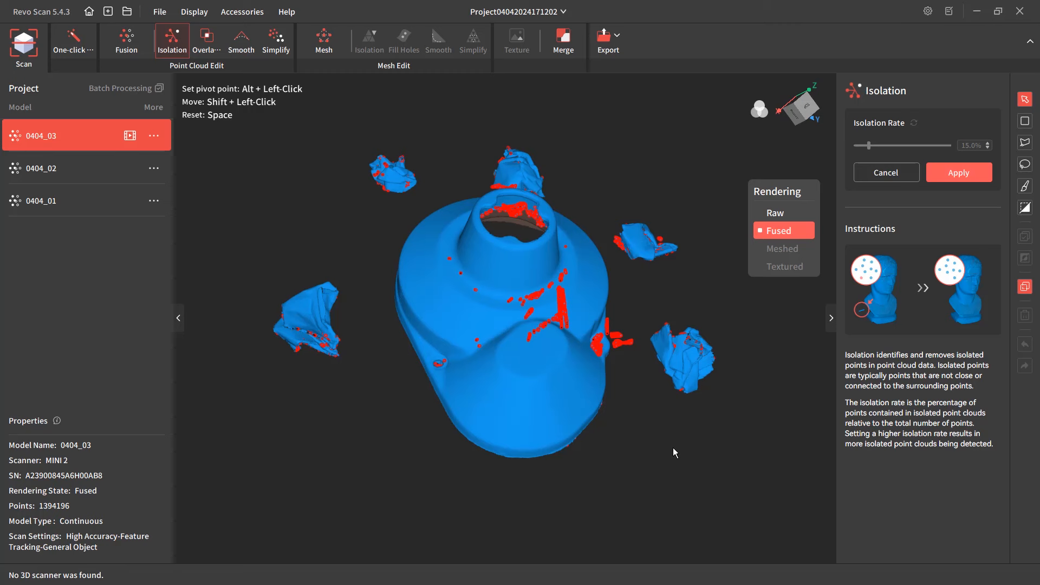
{"action": "left_click", "coordinate": [951, 172]}
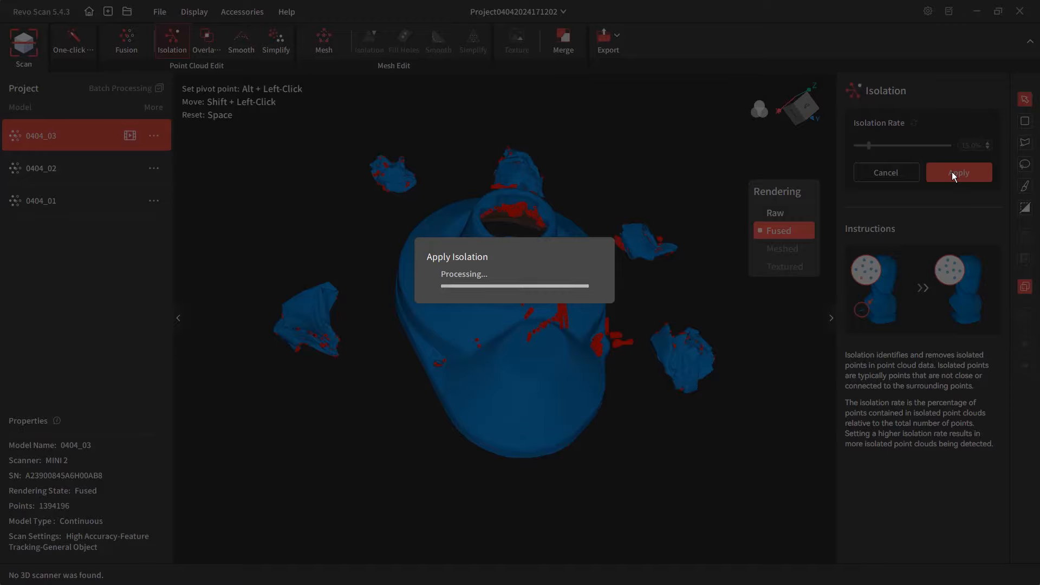
- Raise the isolation rate to 35.5%, then detect and remove the loose fragments around the part
{"action": "left_click_drag", "start_coordinate": [774, 352], "coordinate": [433, 380]}
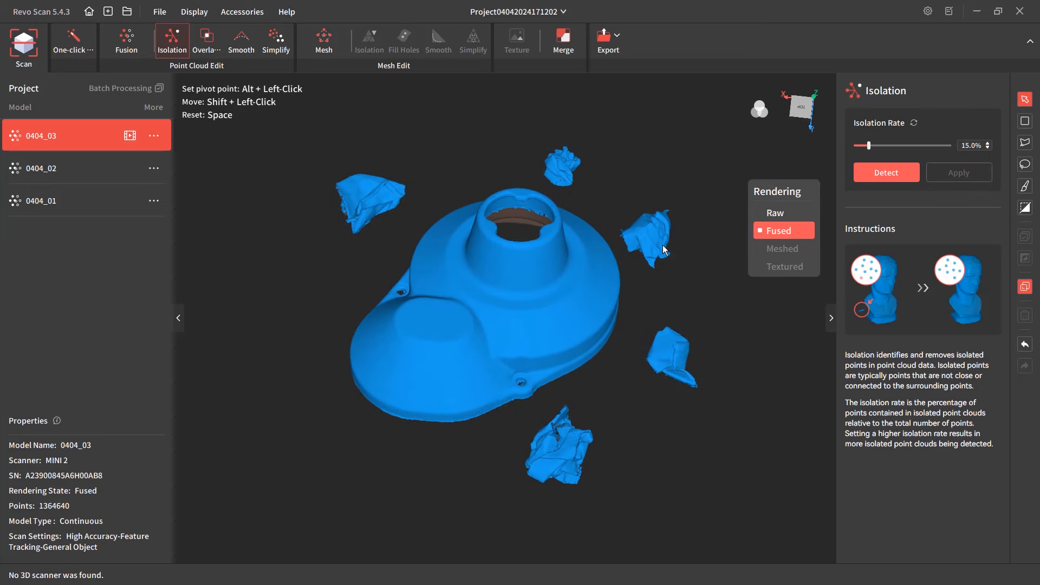
{"action": "left_click_drag", "start_coordinate": [547, 456], "coordinate": [573, 447]}
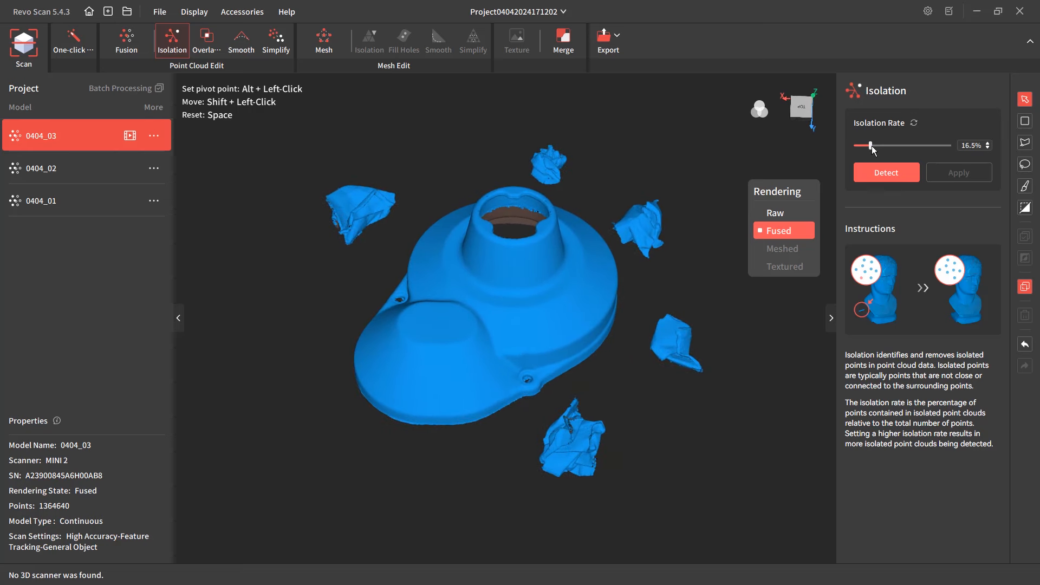
{"action": "left_click", "coordinate": [888, 146]}
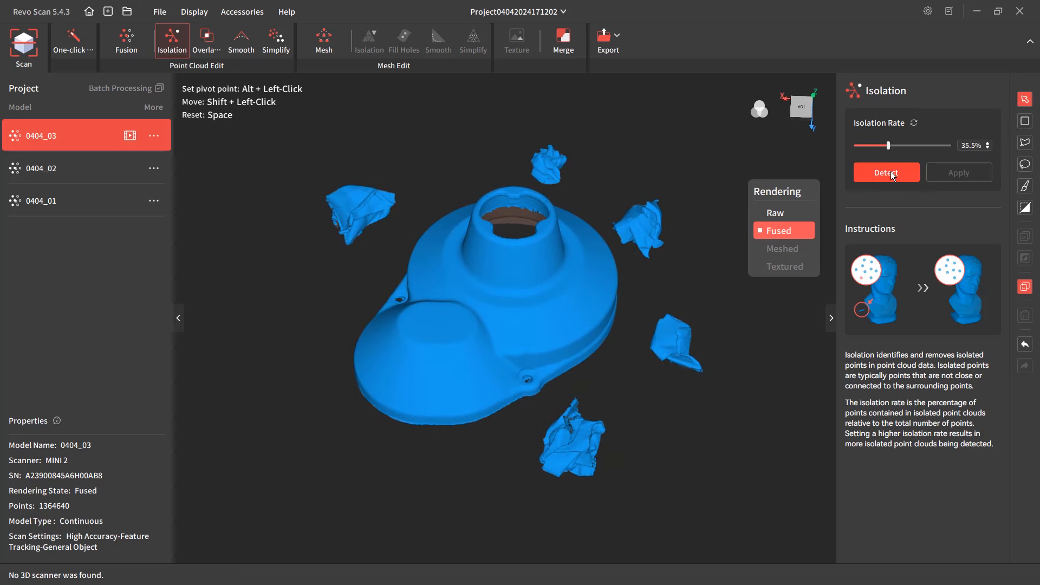
{"action": "left_click", "coordinate": [889, 172]}
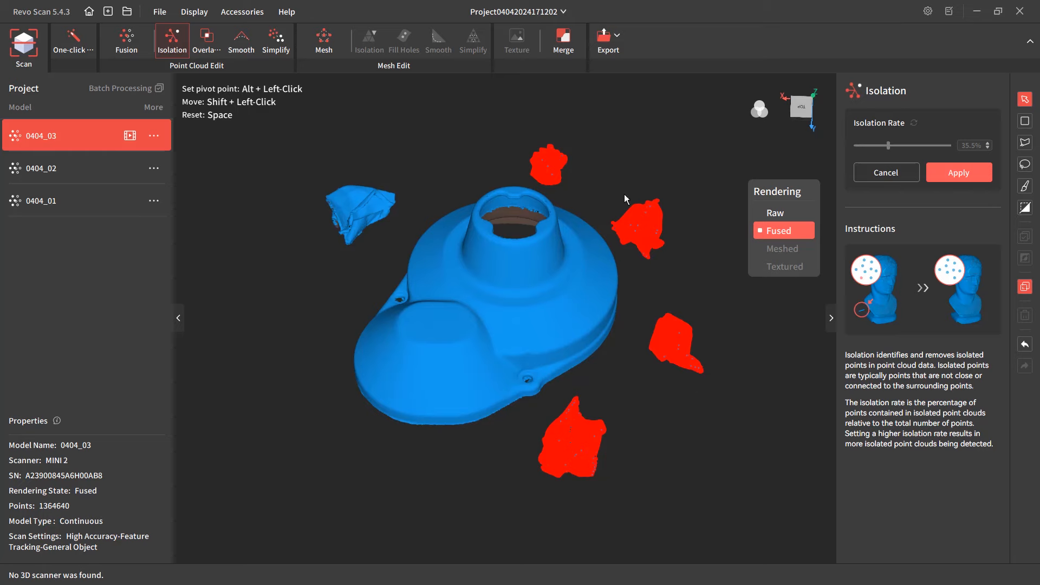
{"action": "left_click", "coordinate": [967, 172]}
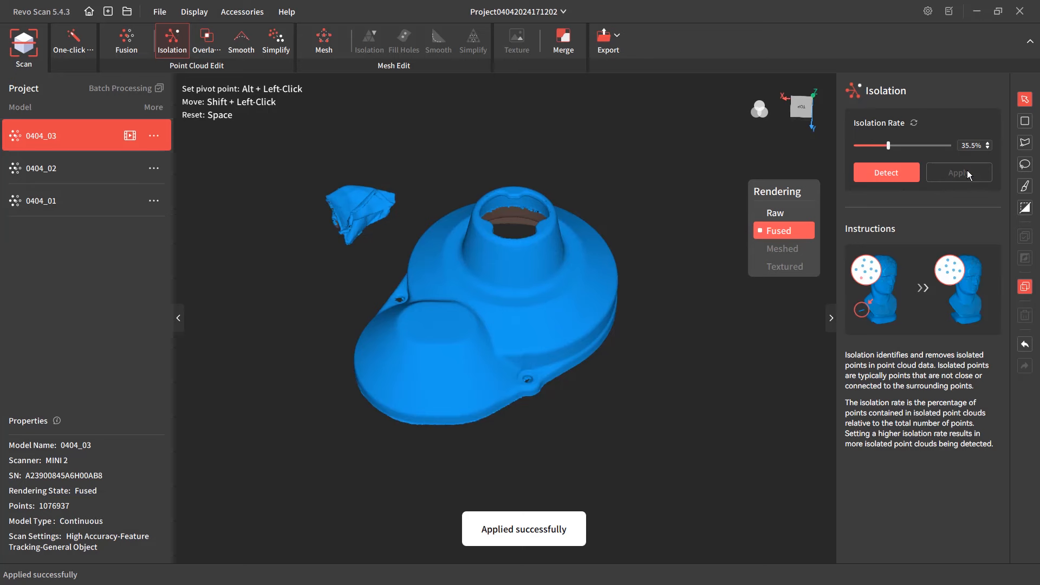
- Lasso-select the remaining loose fragment beside the part and delete it
{"action": "left_click", "coordinate": [1025, 164]}
{"action": "mouse_move", "coordinate": [380, 171]}
{"action": "left_mouse_down"}
{"action": "mouse_move", "coordinate": [414, 222]}
{"action": "mouse_move", "coordinate": [303, 258]}
{"action": "mouse_move", "coordinate": [358, 165]}
{"action": "mouse_move", "coordinate": [371, 162]}
{"action": "left_mouse_up"}
{"action": "key", "text": "Delete"}
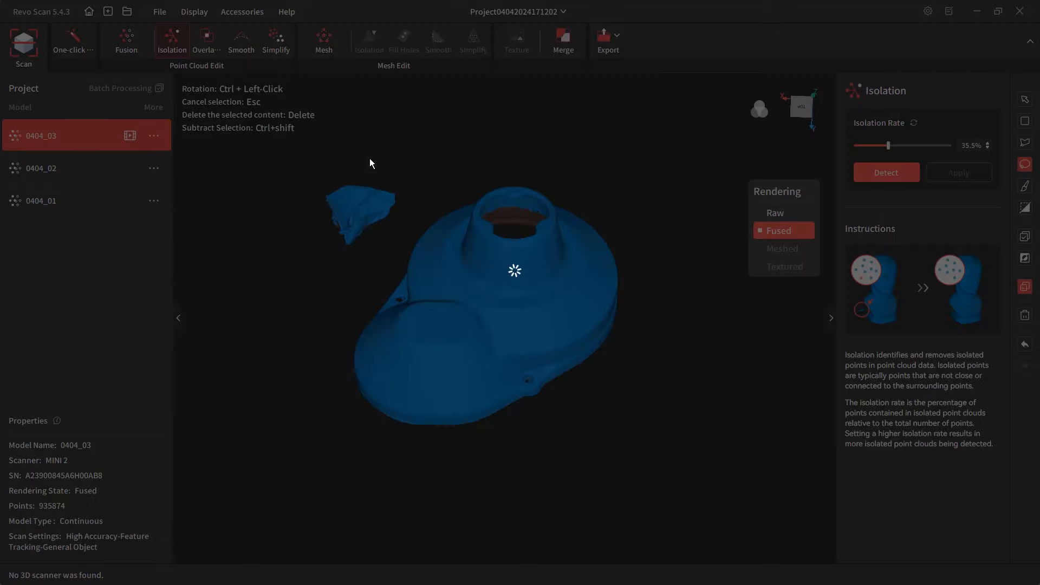
- Lasso-select the thin strand of stray points sticking out from the housing's lower rim and delete it
{"action": "left_click", "coordinate": [1025, 99]}
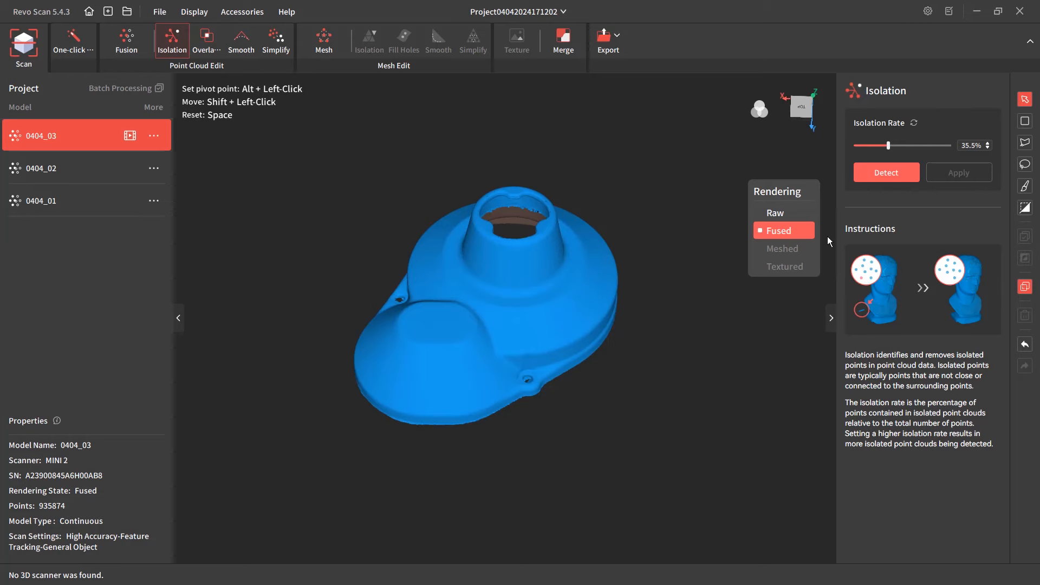
{"action": "mouse_move", "coordinate": [731, 276]}
{"action": "left_mouse_down"}
{"action": "mouse_move", "coordinate": [651, 307]}
{"action": "mouse_move", "coordinate": [534, 271]}
{"action": "mouse_move", "coordinate": [540, 326]}
{"action": "mouse_move", "coordinate": [495, 320]}
{"action": "mouse_move", "coordinate": [594, 361]}
{"action": "mouse_move", "coordinate": [435, 331]}
{"action": "mouse_move", "coordinate": [572, 327]}
{"action": "mouse_move", "coordinate": [522, 326]}
{"action": "mouse_move", "coordinate": [640, 291]}
{"action": "left_mouse_up"}
{"action": "scroll", "coordinate": [639, 290], "scroll_direction": "up", "scroll_amount": 6}
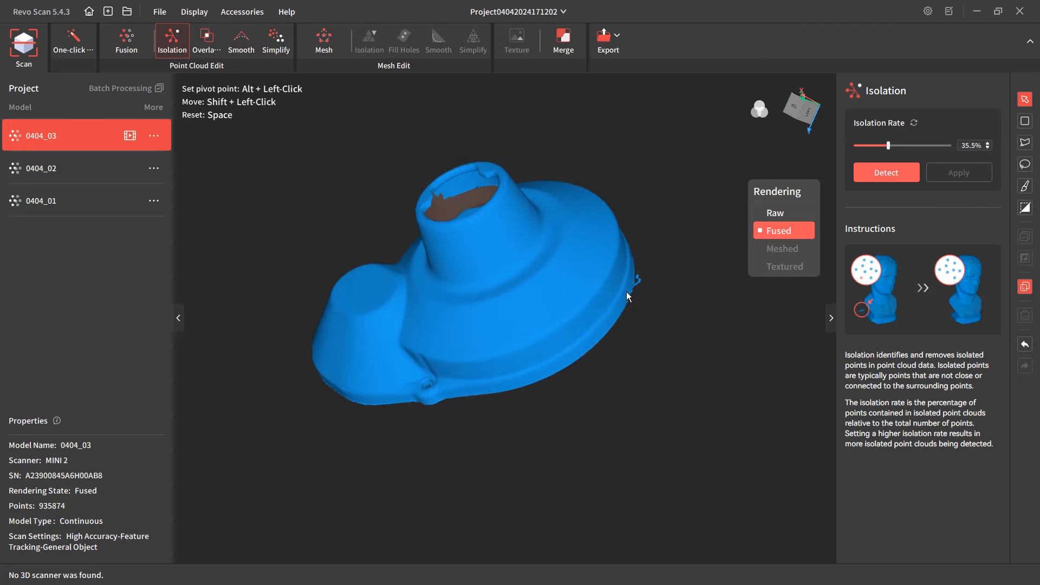
{"action": "left_click_drag", "start_coordinate": [709, 268], "coordinate": [496, 213]}
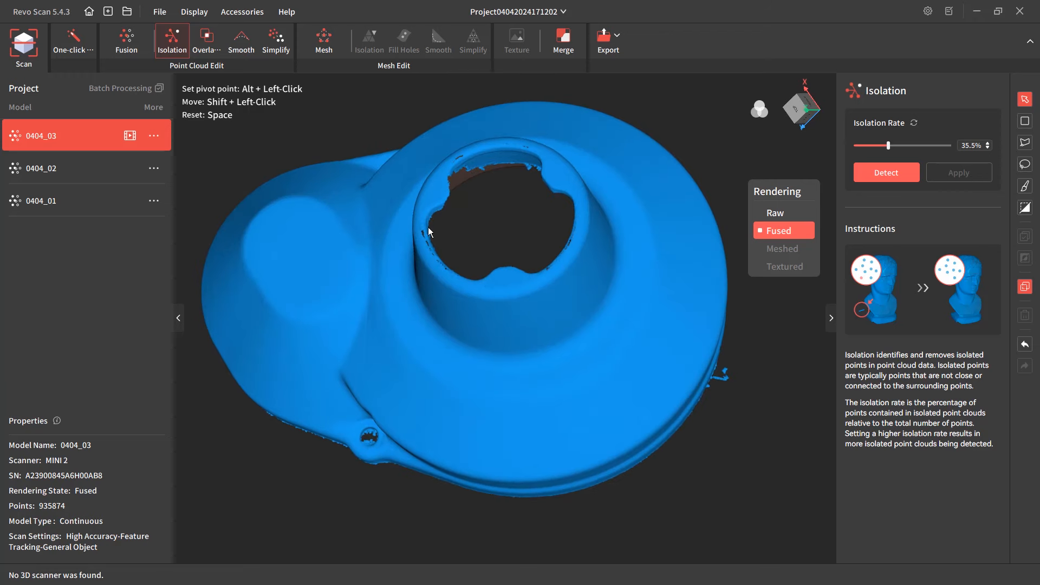
{"action": "left_click_drag", "start_coordinate": [451, 259], "coordinate": [489, 209]}
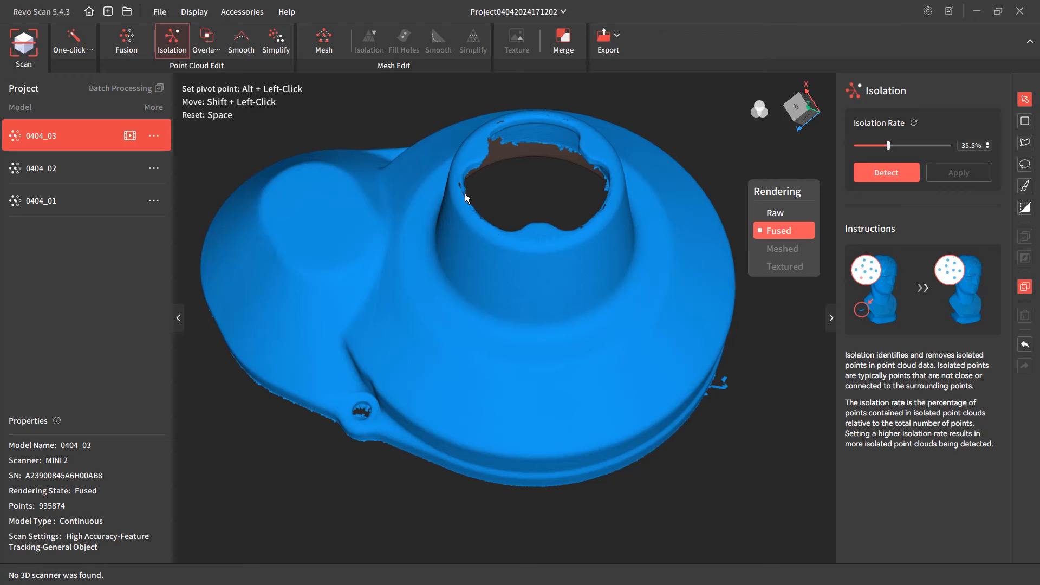
{"action": "left_click_drag", "start_coordinate": [465, 194], "coordinate": [726, 301]}
{"action": "scroll", "coordinate": [725, 300], "scroll_direction": "up", "scroll_amount": 6}
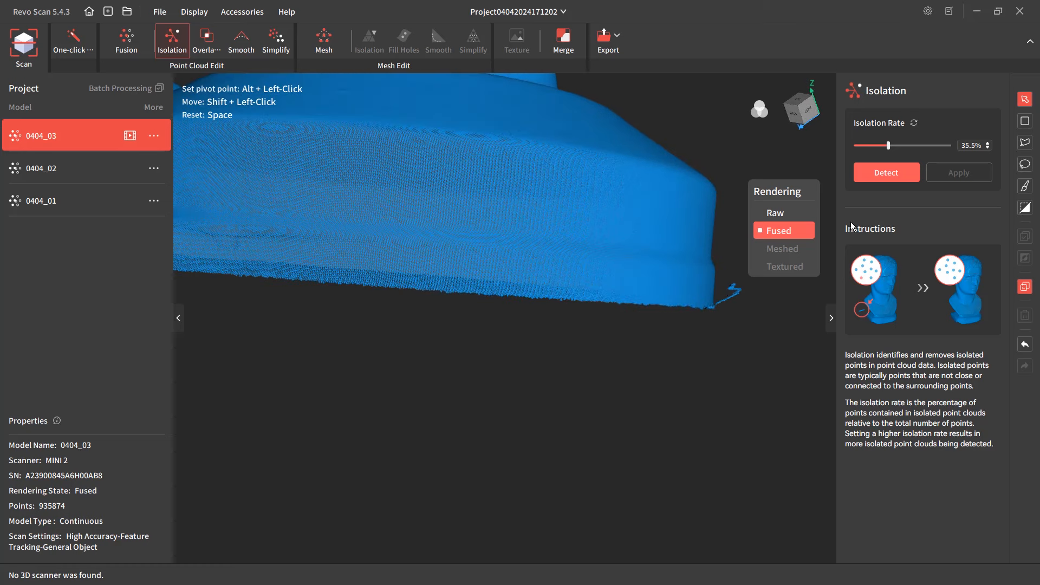
{"action": "left_click", "coordinate": [1023, 161]}
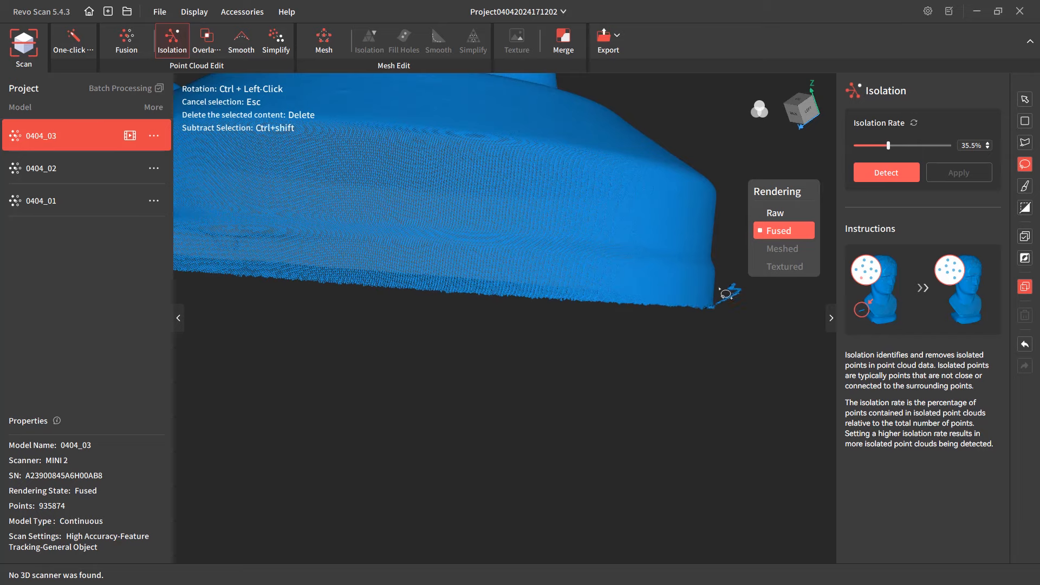
{"action": "mouse_move", "coordinate": [722, 307]}
{"action": "left_mouse_down"}
{"action": "mouse_move", "coordinate": [753, 295]}
{"action": "mouse_move", "coordinate": [740, 271]}
{"action": "left_mouse_up"}
{"action": "key", "text": "Delete"}
- Enclose the ragged strip along the housing's bottom edge with a polygon selection in an edge-on side view and delete it
{"action": "scroll", "coordinate": [753, 295], "scroll_direction": "down", "scroll_amount": 2}
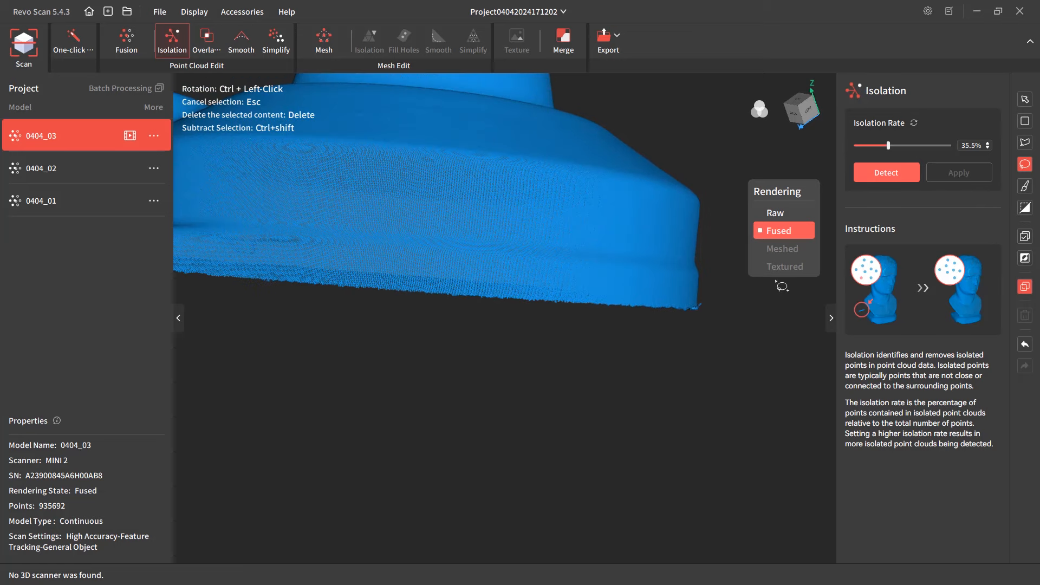
{"action": "scroll", "coordinate": [744, 306], "scroll_direction": "down", "scroll_amount": 2}
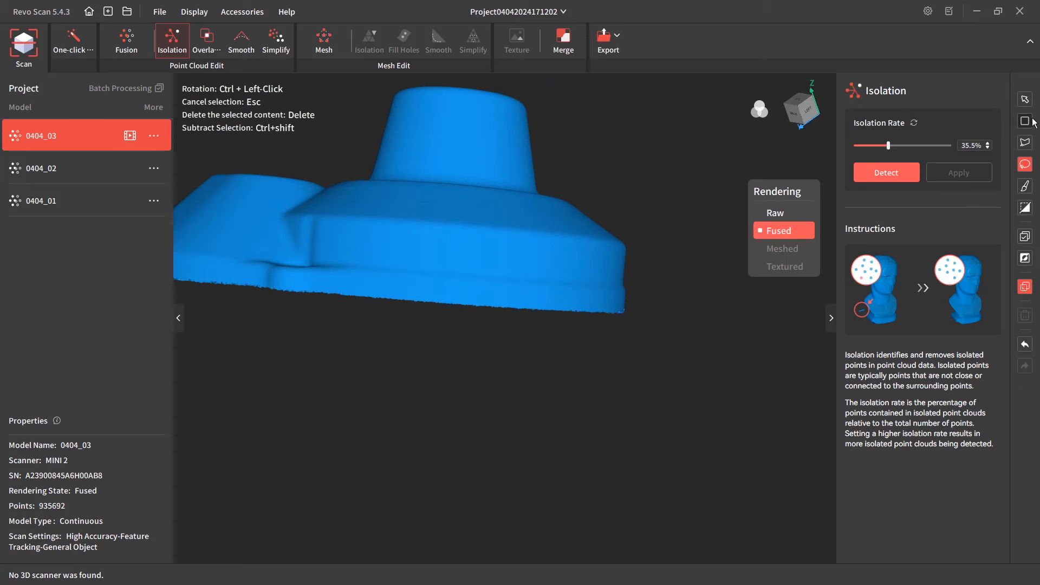
{"action": "left_click", "coordinate": [1026, 143]}
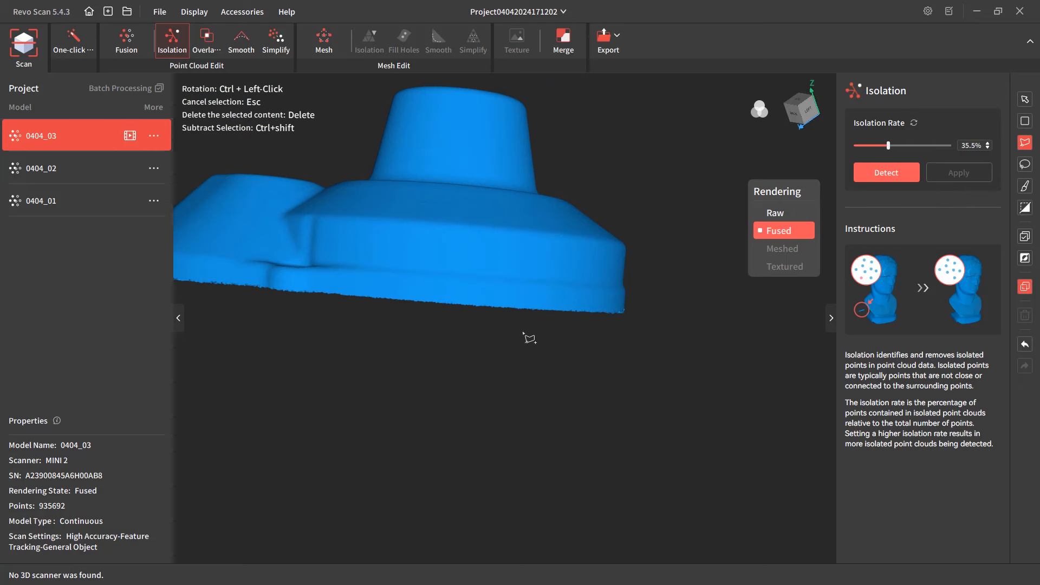
{"action": "right_click_drag", "start_coordinate": [529, 339], "coordinate": [675, 349]}
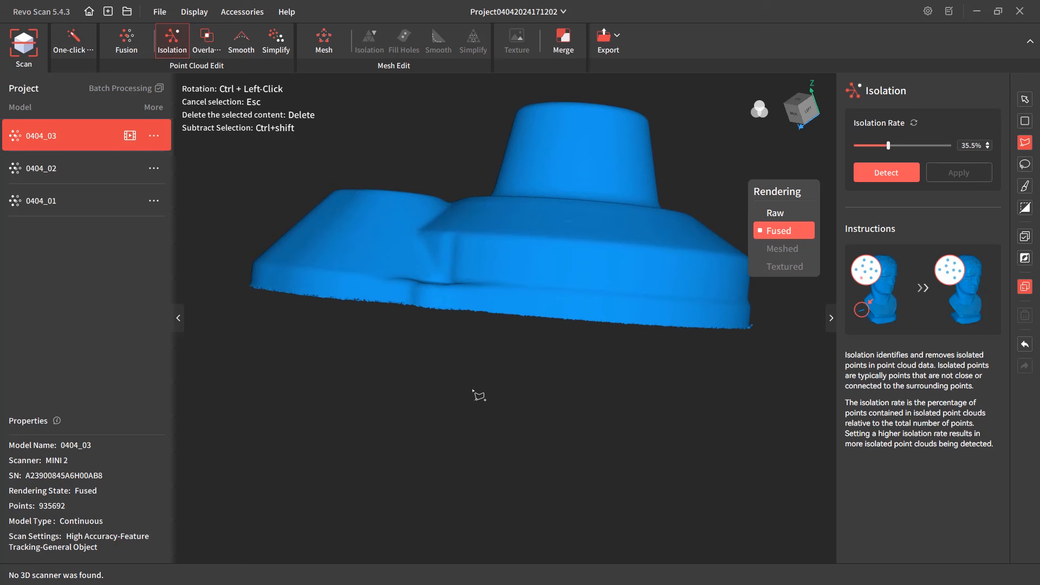
{"action": "left_click_drag", "start_coordinate": [507, 354], "coordinate": [537, 345], "text": "ctrl"}
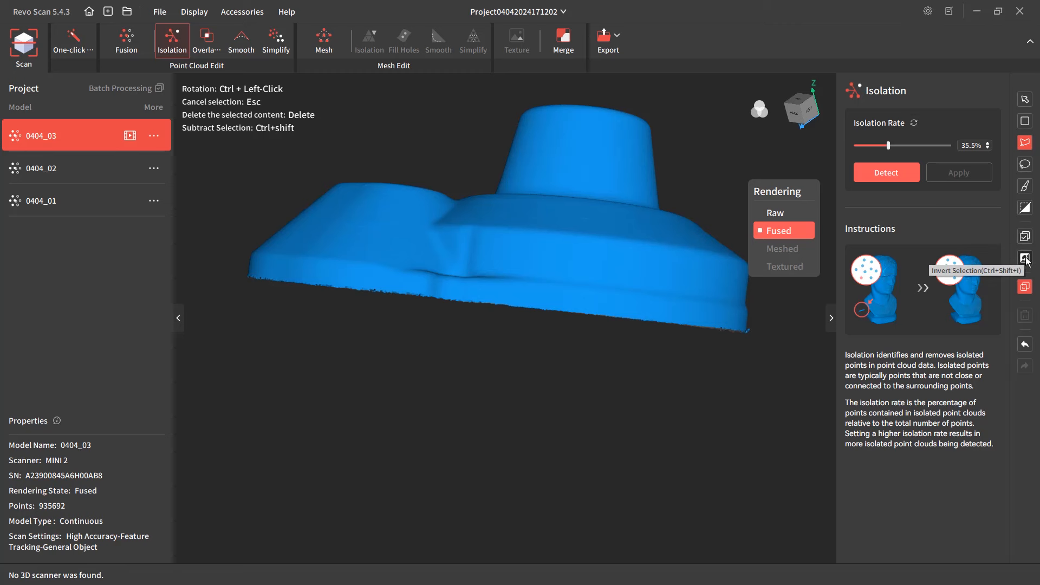
{"action": "left_click", "coordinate": [1029, 287]}
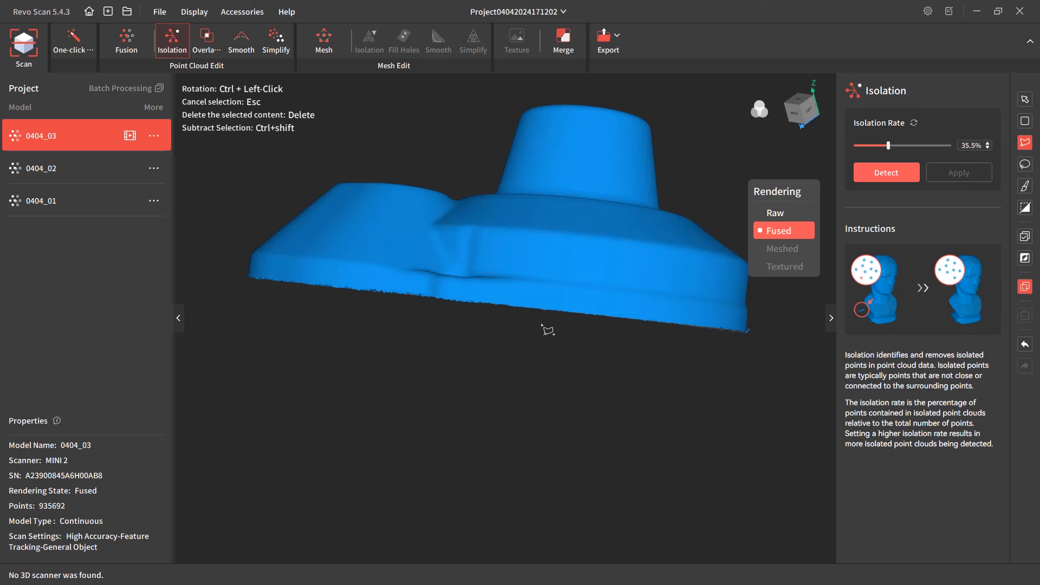
{"action": "left_click_drag", "start_coordinate": [540, 328], "coordinate": [541, 325], "text": "ctrl"}
{"action": "scroll", "coordinate": [580, 312], "scroll_direction": "up", "scroll_amount": 5}
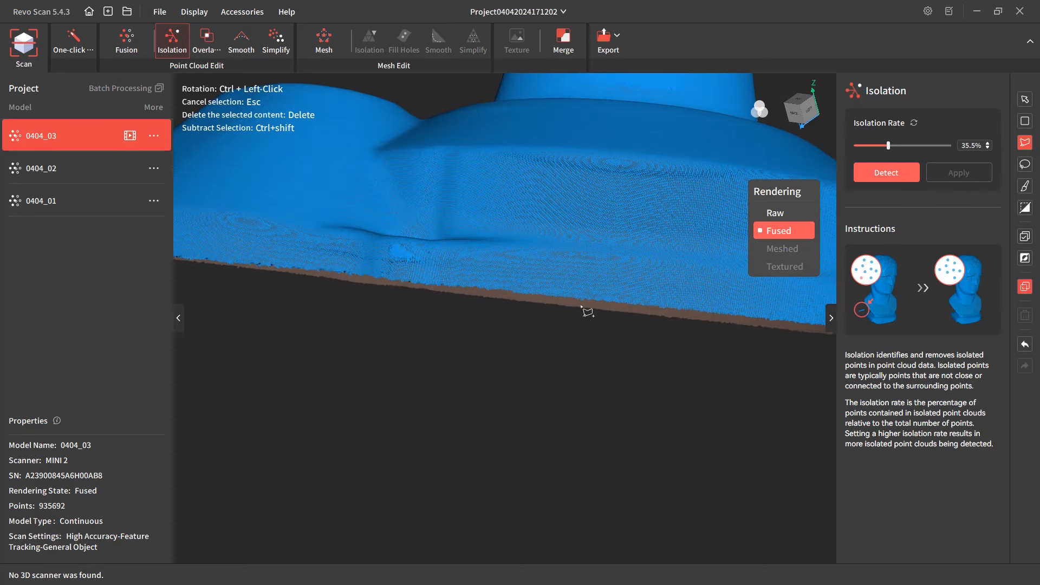
{"action": "left_click_drag", "start_coordinate": [572, 334], "coordinate": [571, 337], "text": "ctrl"}
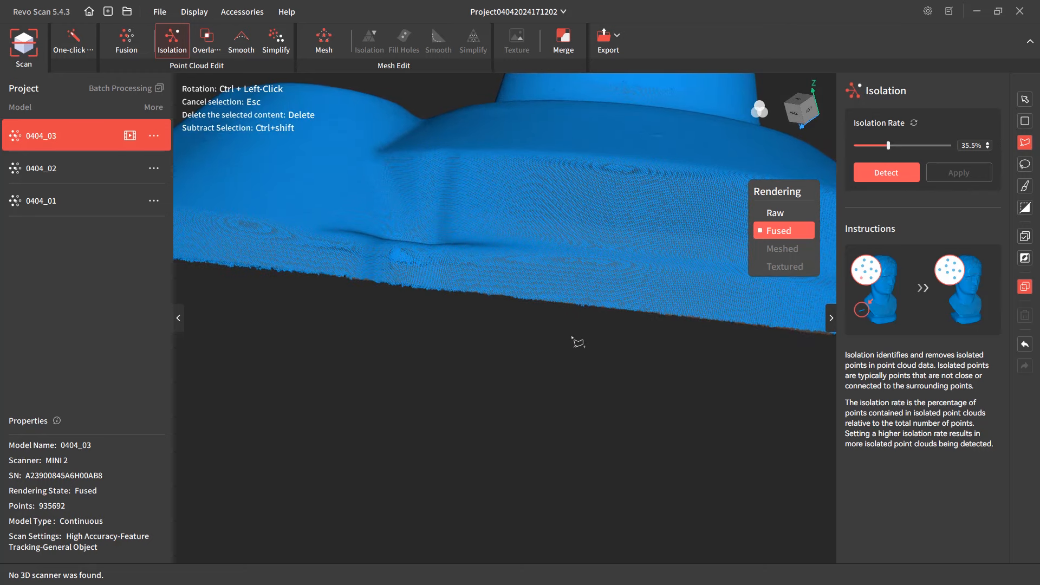
{"action": "scroll", "coordinate": [577, 343], "scroll_direction": "down", "scroll_amount": 5}
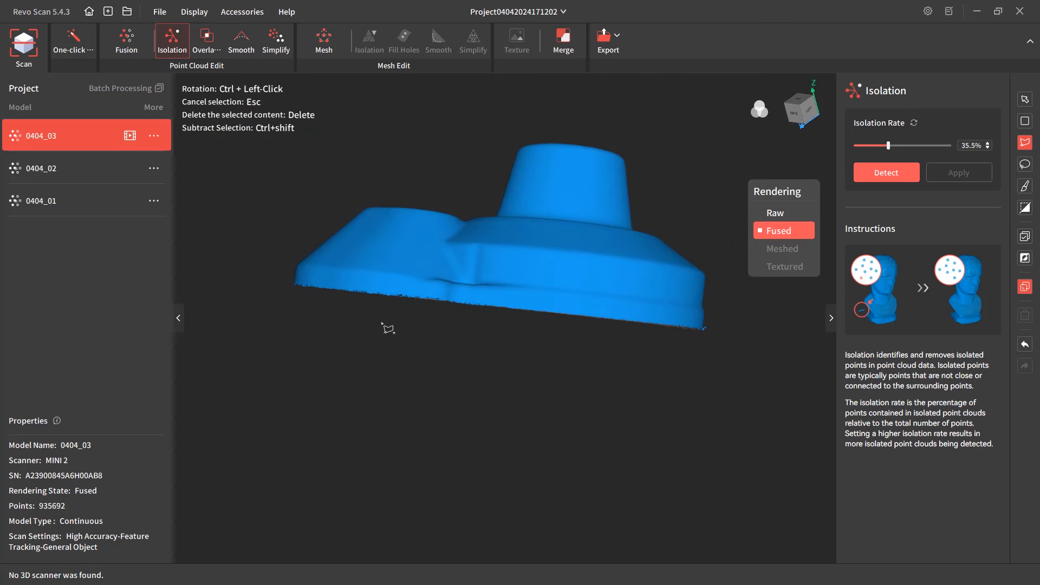
{"action": "left_click", "coordinate": [292, 282]}
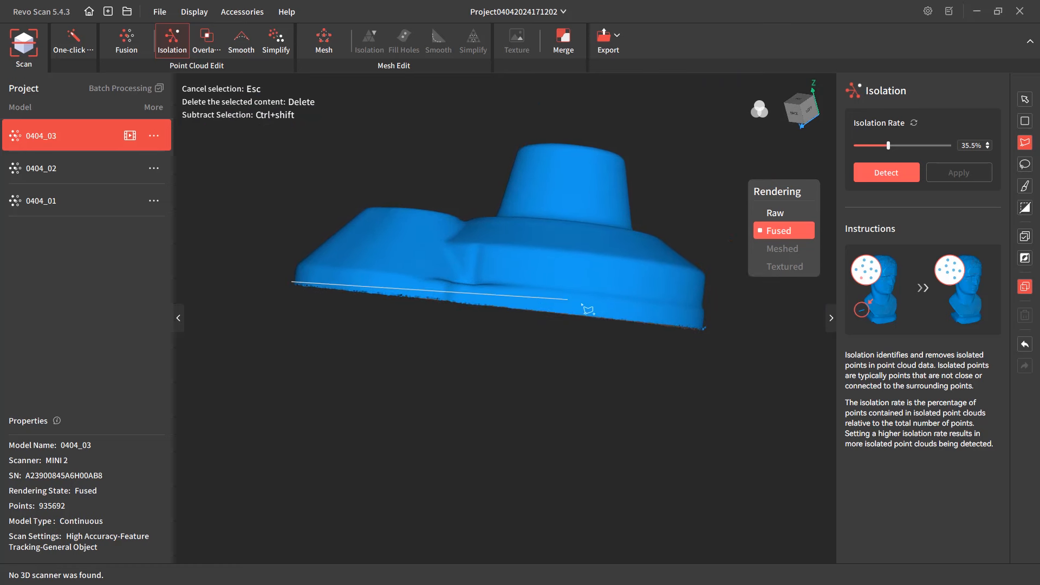
{"action": "left_click", "coordinate": [714, 328]}
{"action": "left_click", "coordinate": [706, 340]}
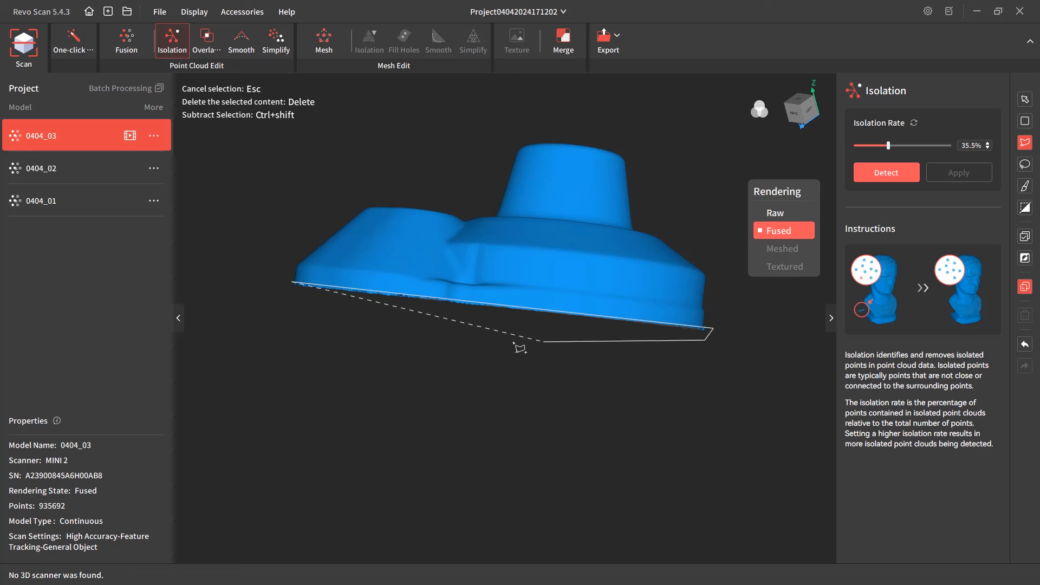
{"action": "left_click", "coordinate": [269, 304]}
{"action": "left_click", "coordinate": [293, 284]}
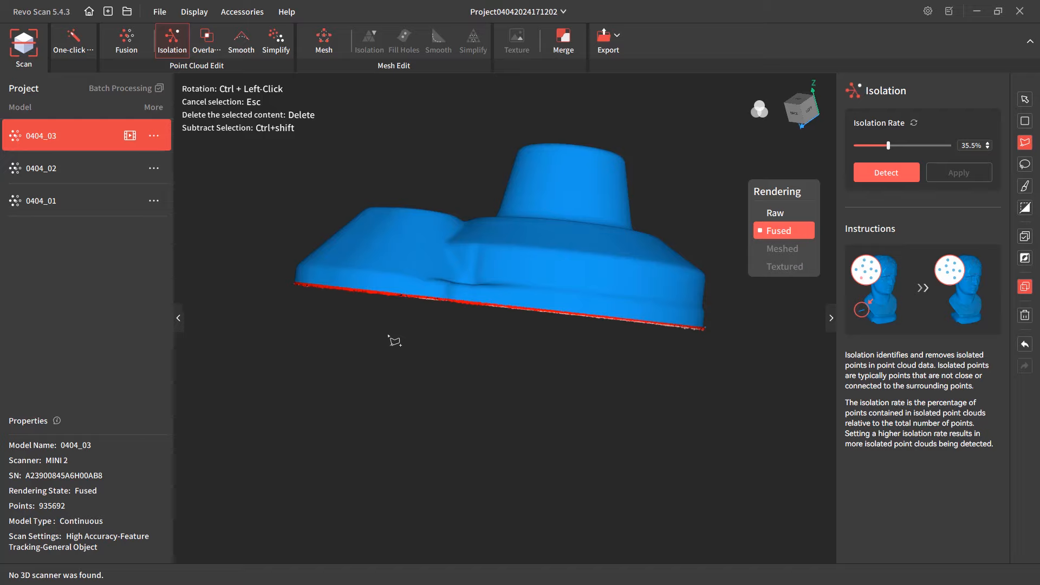
{"action": "key", "text": "Delete"}
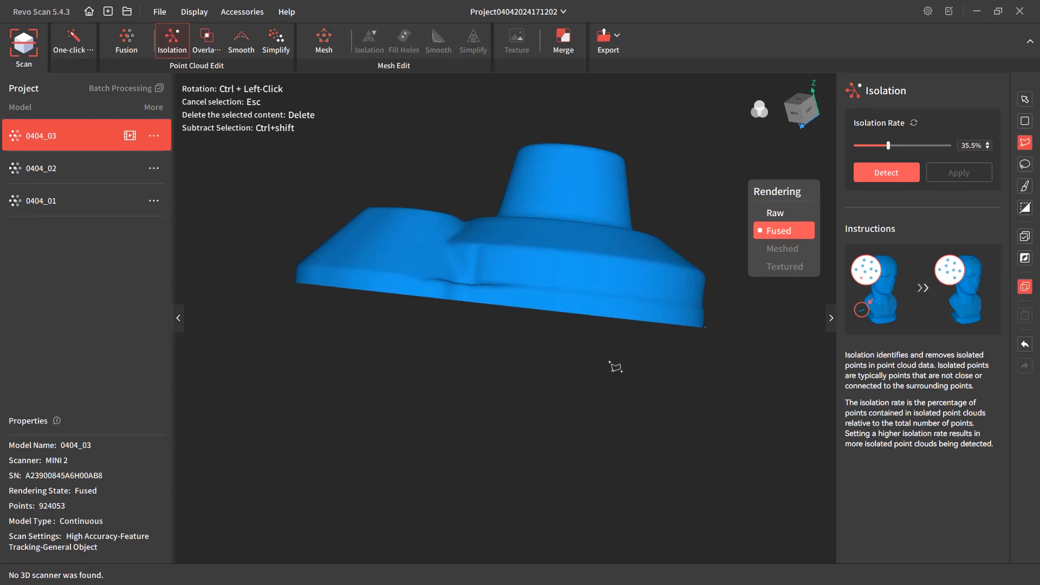
- Polygon-select the few stray points left beside the large flange's lower rim and delete them
{"action": "left_click_drag", "start_coordinate": [616, 367], "coordinate": [665, 418], "text": "ctrl"}
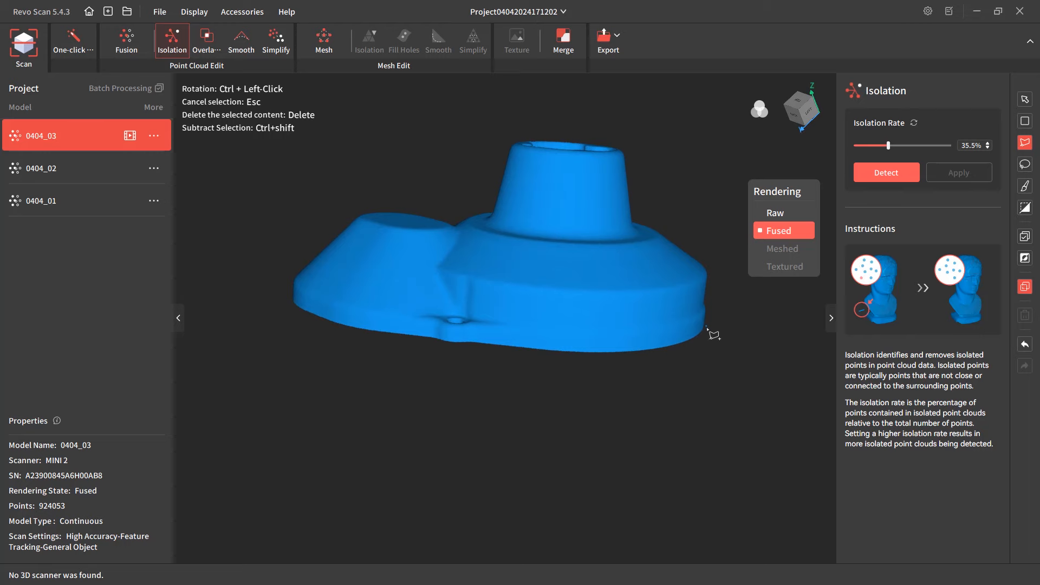
{"action": "scroll", "coordinate": [711, 336], "scroll_direction": "up", "scroll_amount": 8}
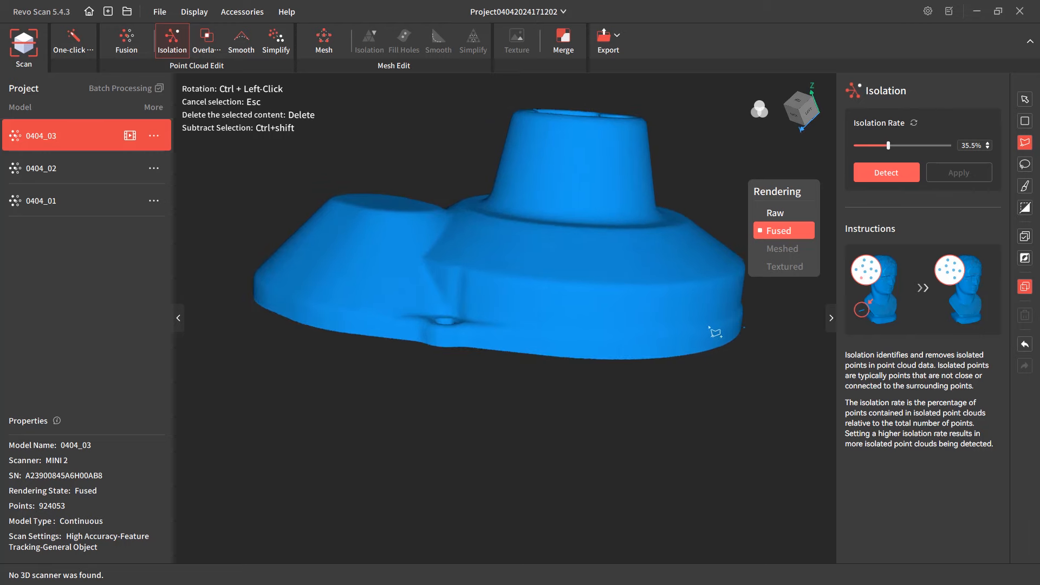
{"action": "scroll", "coordinate": [666, 352], "scroll_direction": "up", "scroll_amount": 8}
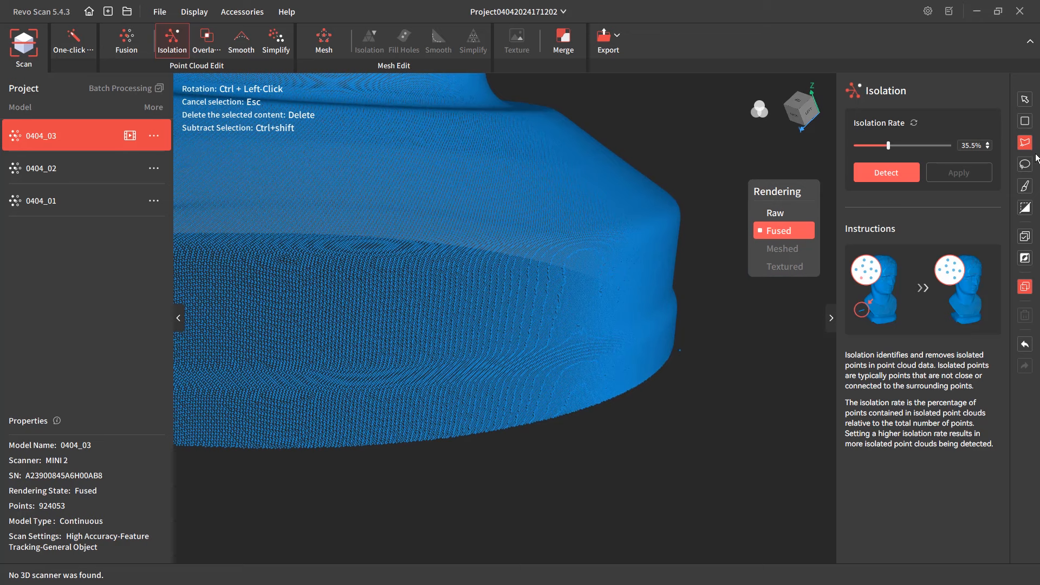
{"action": "left_click", "coordinate": [673, 353]}
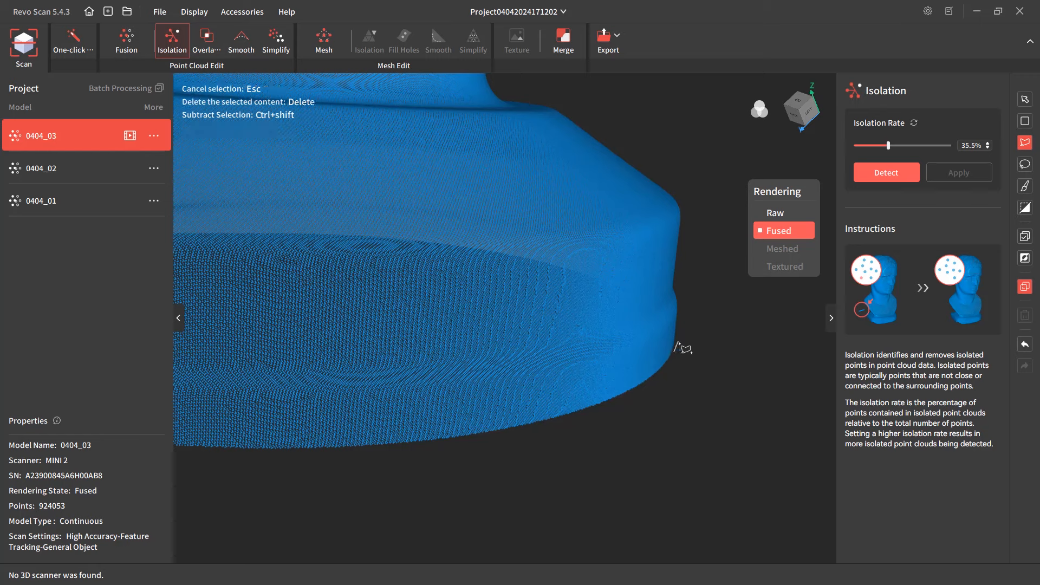
{"action": "left_click", "coordinate": [678, 341]}
{"action": "left_click", "coordinate": [697, 346]}
{"action": "left_click", "coordinate": [690, 366]}
{"action": "left_click", "coordinate": [678, 365]}
{"action": "left_click", "coordinate": [674, 353]}
{"action": "key", "text": "Delete"}
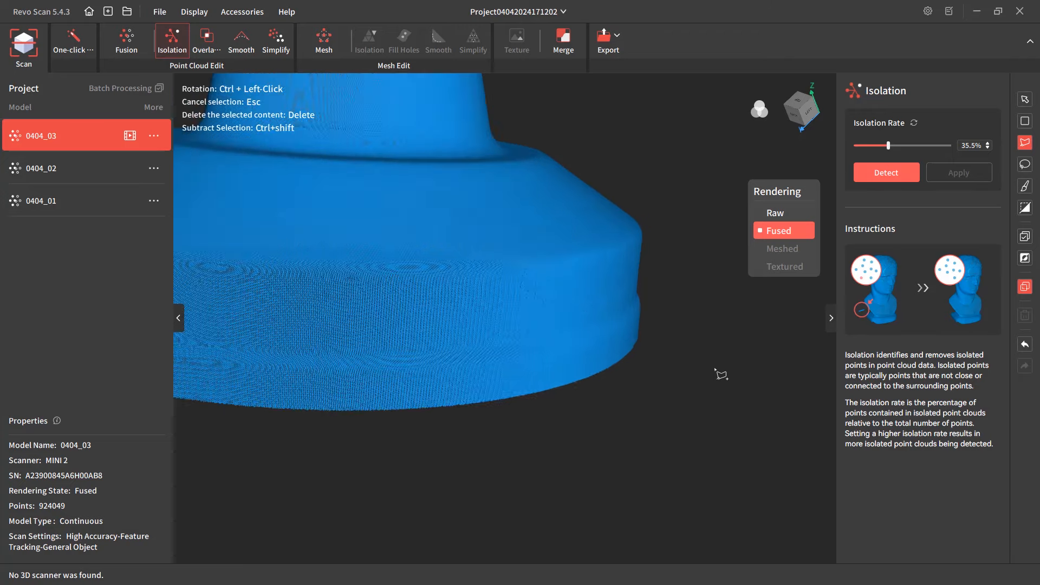
- Lasso-select the ragged points inside the mounting hole where the two domes meet and delete them to clear the round opening
{"action": "scroll", "coordinate": [721, 374], "scroll_direction": "down", "scroll_amount": 5}
{"action": "left_click", "coordinate": [1024, 99]}
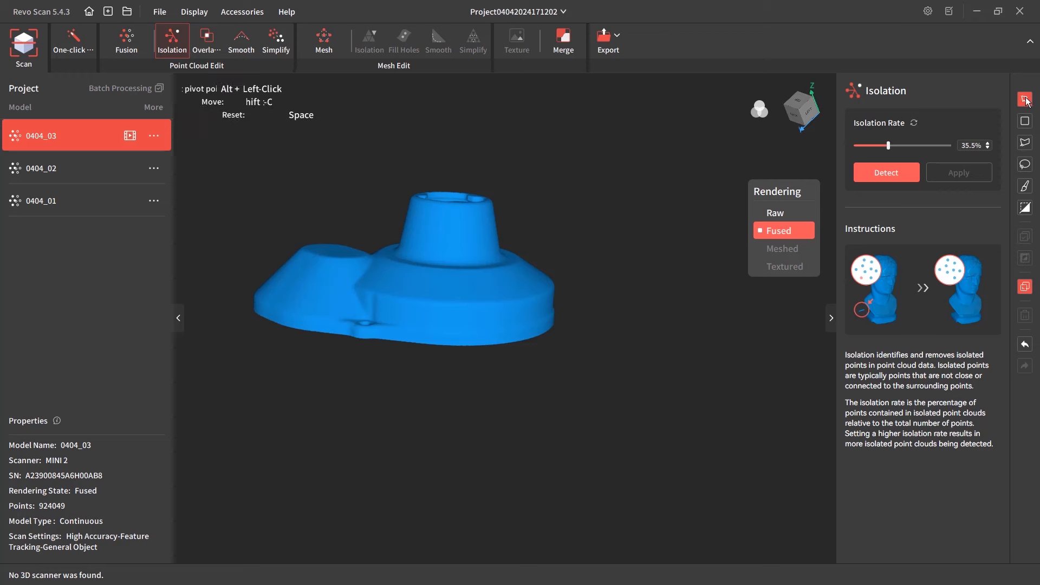
{"action": "left_click_drag", "start_coordinate": [527, 342], "coordinate": [453, 372]}
{"action": "scroll", "coordinate": [336, 288], "scroll_direction": "up", "scroll_amount": 2}
{"action": "scroll", "coordinate": [336, 287], "scroll_direction": "up", "scroll_amount": 2}
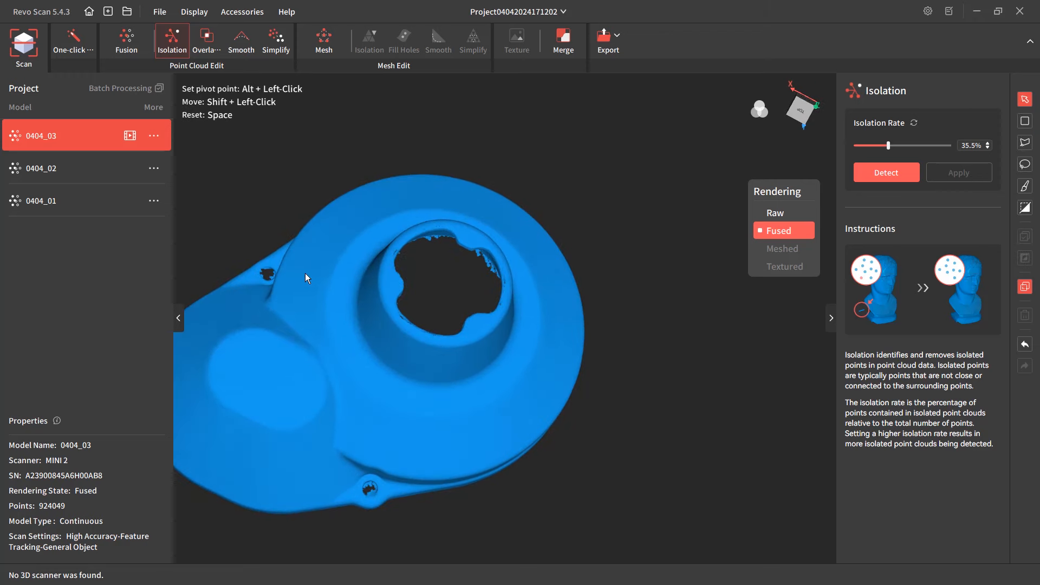
{"action": "left_click_drag", "start_coordinate": [304, 273], "coordinate": [351, 294]}
{"action": "left_click_drag", "start_coordinate": [279, 286], "coordinate": [378, 272], "text": "shift"}
{"action": "scroll", "coordinate": [360, 261], "scroll_direction": "up", "scroll_amount": 4}
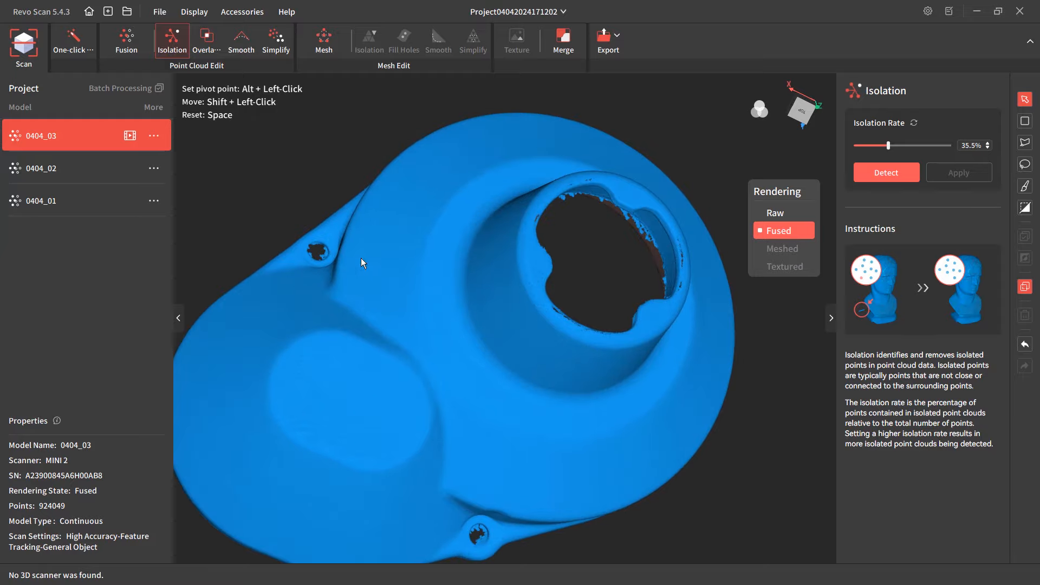
{"action": "left_click_drag", "start_coordinate": [303, 237], "coordinate": [521, 327], "text": "shift"}
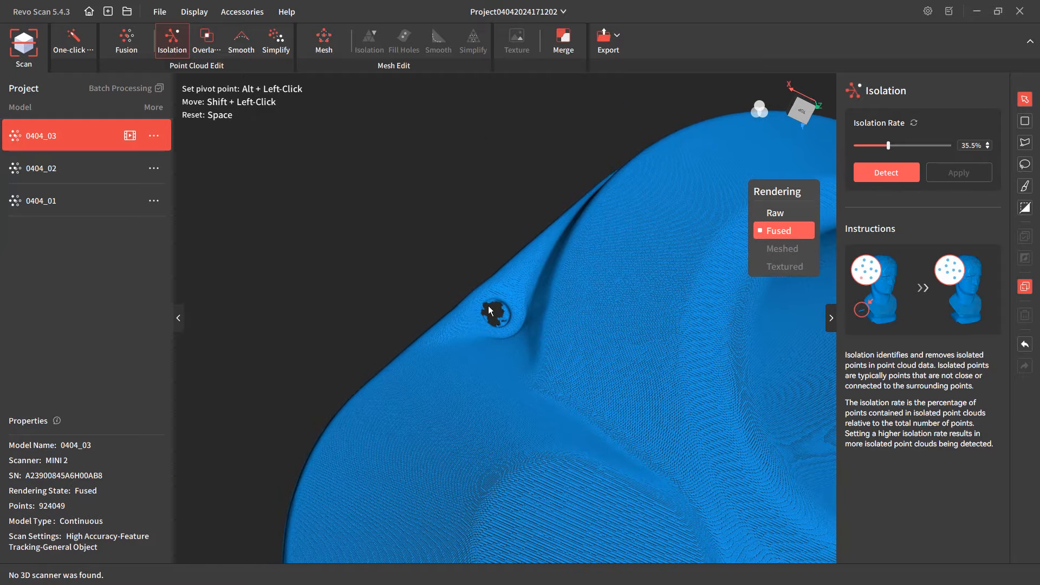
{"action": "scroll", "coordinate": [488, 303], "scroll_direction": "up", "scroll_amount": 6}
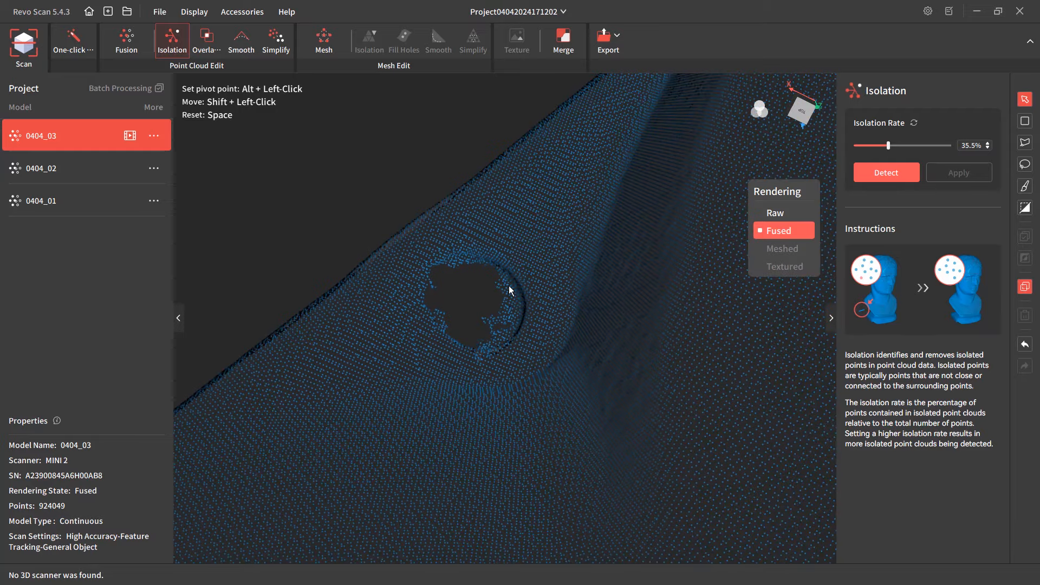
{"action": "left_click_drag", "start_coordinate": [509, 285], "coordinate": [516, 288]}
{"action": "left_click", "coordinate": [1025, 165]}
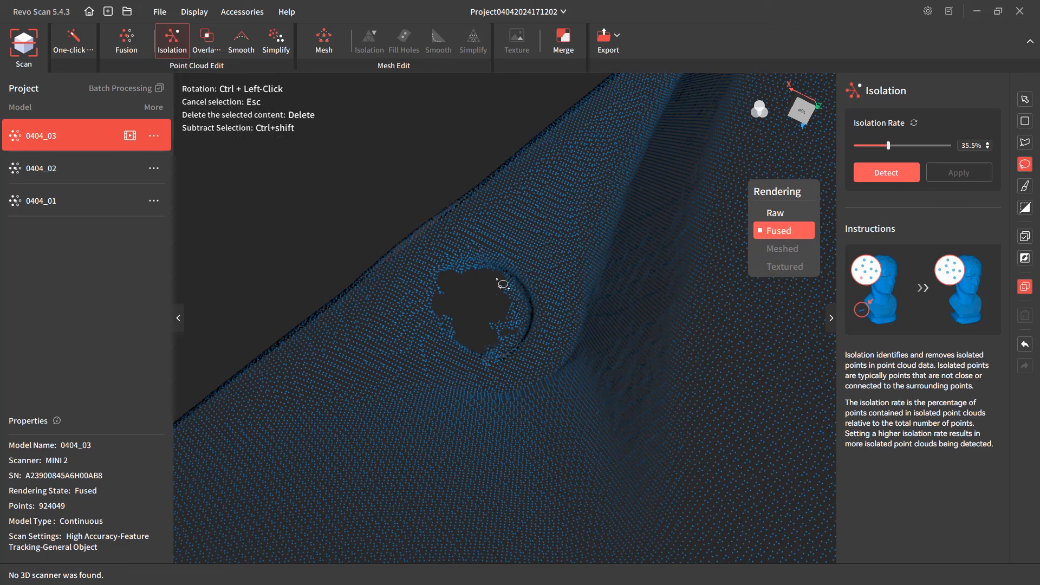
{"action": "mouse_move", "coordinate": [447, 269]}
{"action": "left_mouse_down"}
{"action": "mouse_move", "coordinate": [489, 264]}
{"action": "mouse_move", "coordinate": [514, 283]}
{"action": "mouse_move", "coordinate": [527, 310]}
{"action": "mouse_move", "coordinate": [521, 337]}
{"action": "mouse_move", "coordinate": [482, 351]}
{"action": "mouse_move", "coordinate": [449, 328]}
{"action": "mouse_move", "coordinate": [438, 281]}
{"action": "mouse_move", "coordinate": [456, 286]}
{"action": "left_mouse_up"}
{"action": "key", "text": "Delete"}
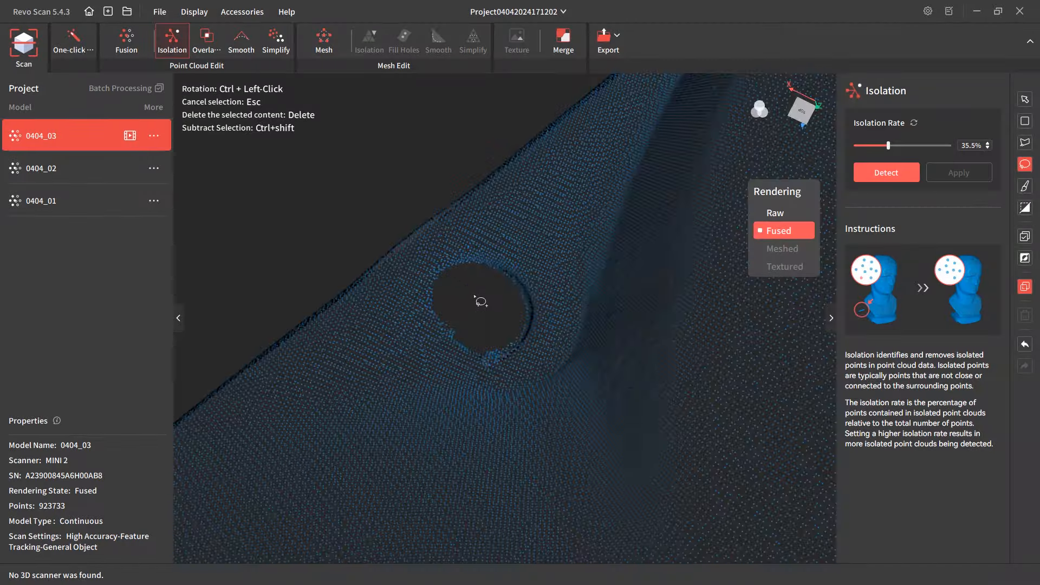
- Lasso-select the ragged points inside the mounting hole on the housing's lower ear and delete them to clear the round opening
{"action": "scroll", "coordinate": [476, 295], "scroll_direction": "down", "scroll_amount": 5}
{"action": "scroll", "coordinate": [497, 333], "scroll_direction": "up", "scroll_amount": 4}
{"action": "scroll", "coordinate": [499, 338], "scroll_direction": "down", "scroll_amount": 7}
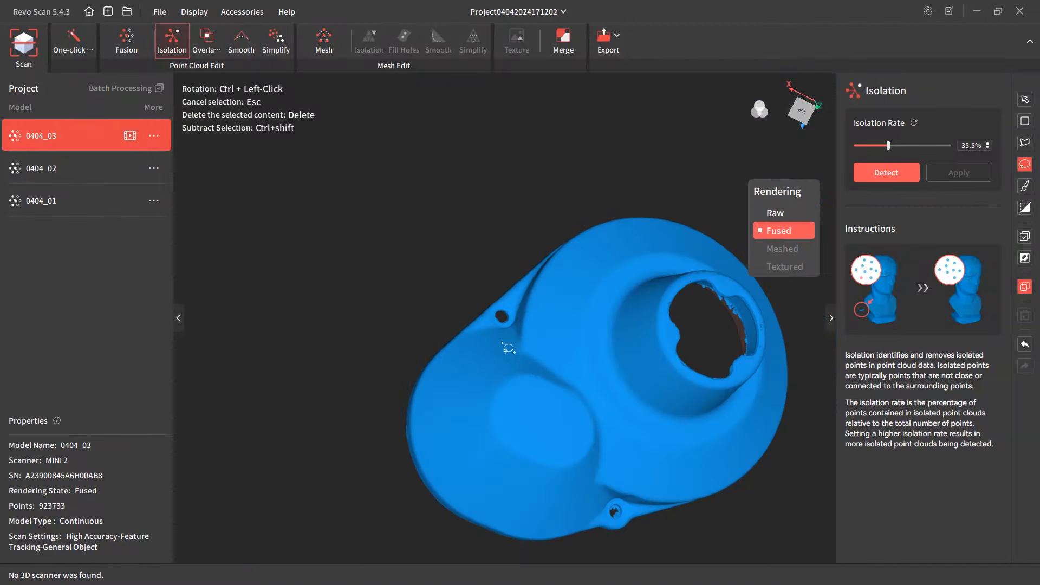
{"action": "scroll", "coordinate": [604, 524], "scroll_direction": "up", "scroll_amount": 3}
{"action": "middle_click_drag", "start_coordinate": [661, 541], "coordinate": [550, 296]}
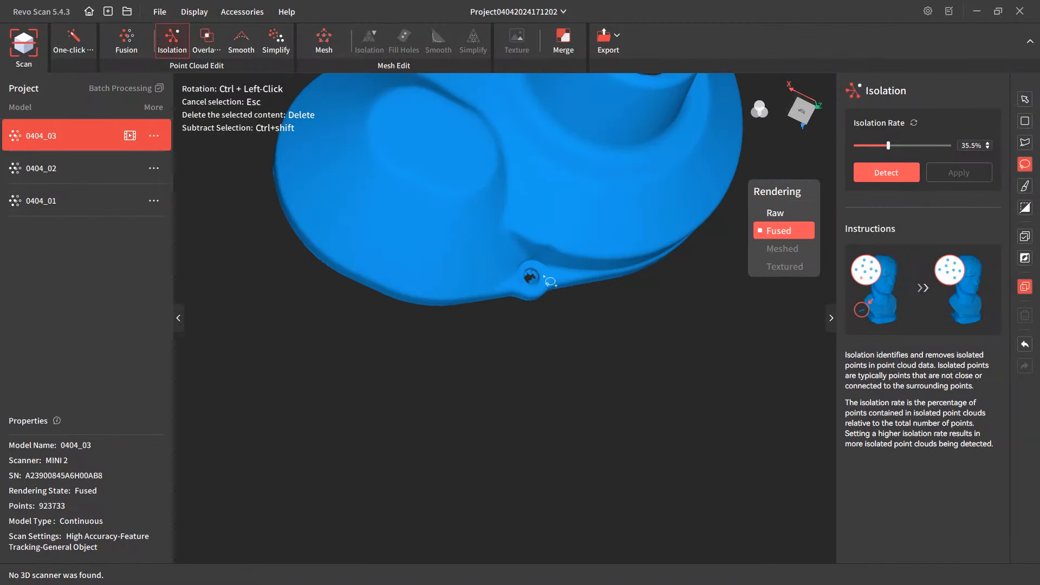
{"action": "scroll", "coordinate": [543, 271], "scroll_direction": "down", "scroll_amount": 3}
{"action": "scroll", "coordinate": [544, 271], "scroll_direction": "up", "scroll_amount": 4}
{"action": "scroll", "coordinate": [550, 277], "scroll_direction": "up", "scroll_amount": 6}
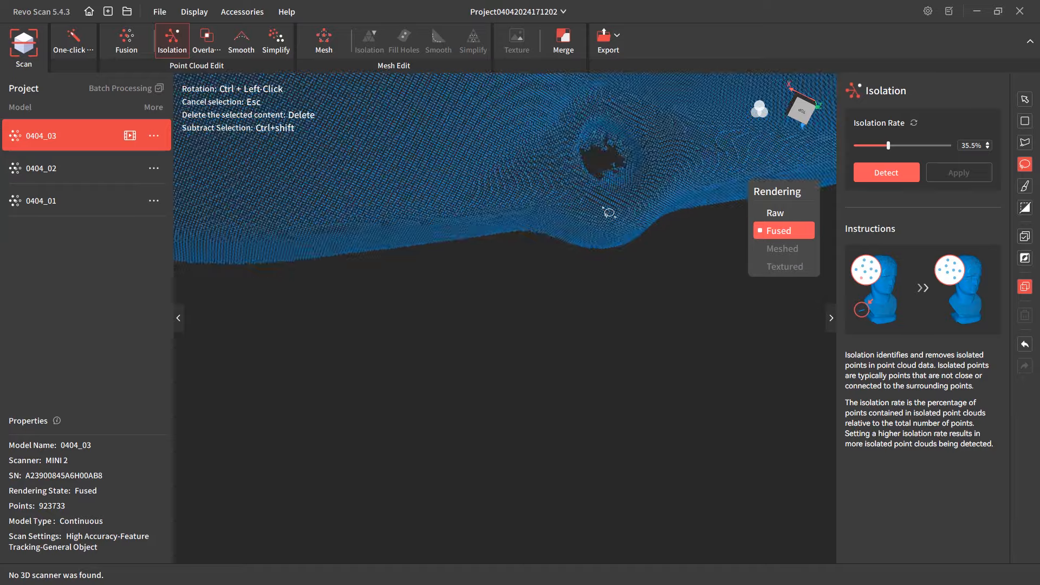
{"action": "scroll", "coordinate": [557, 395], "scroll_direction": "up", "scroll_amount": 3}
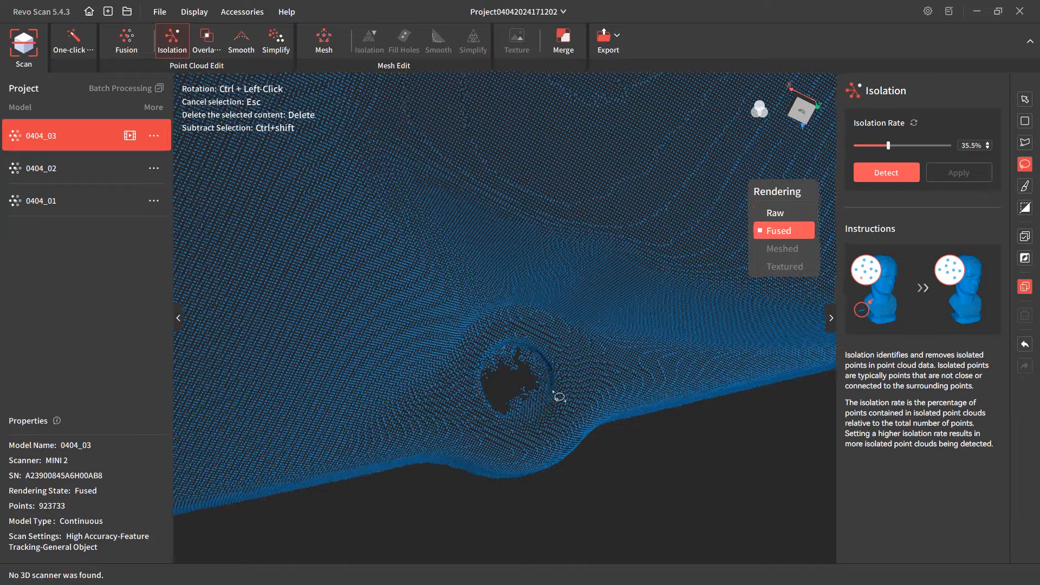
{"action": "scroll", "coordinate": [526, 408], "scroll_direction": "up", "scroll_amount": 2}
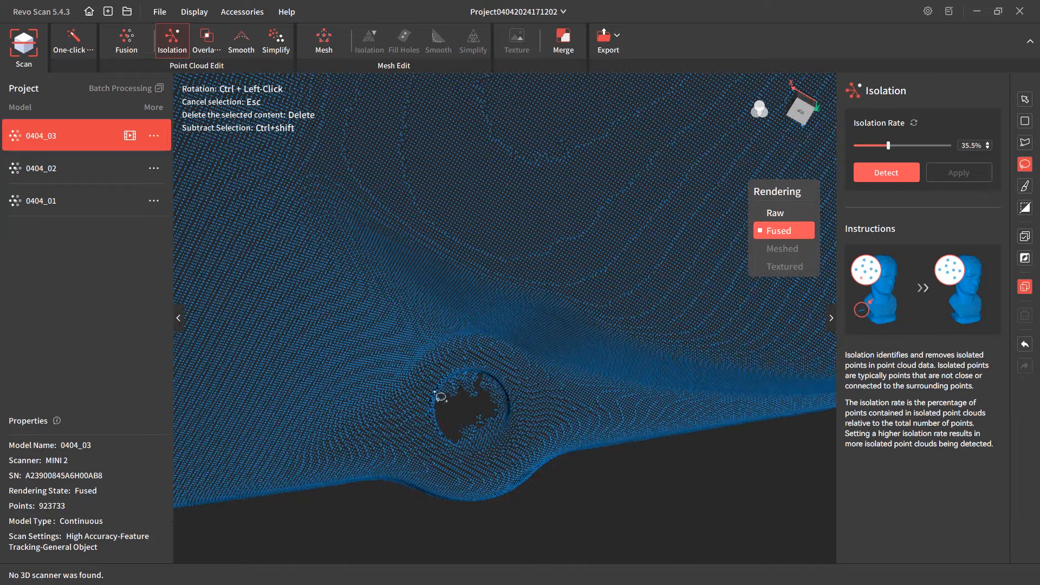
{"action": "scroll", "coordinate": [468, 395], "scroll_direction": "up", "scroll_amount": 2}
{"action": "scroll", "coordinate": [468, 396], "scroll_direction": "up", "scroll_amount": 2}
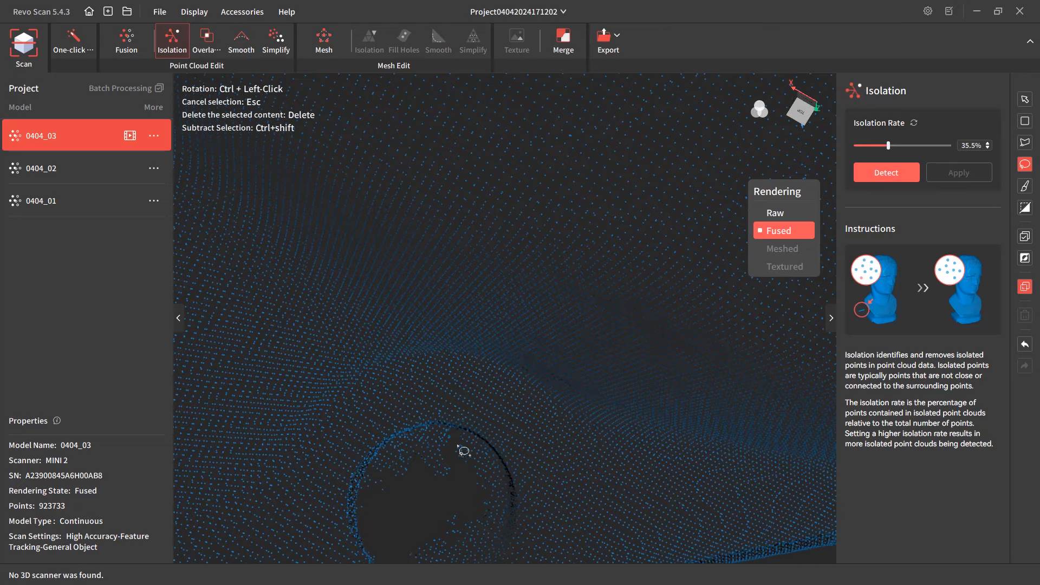
{"action": "scroll", "coordinate": [480, 460], "scroll_direction": "up", "scroll_amount": 3}
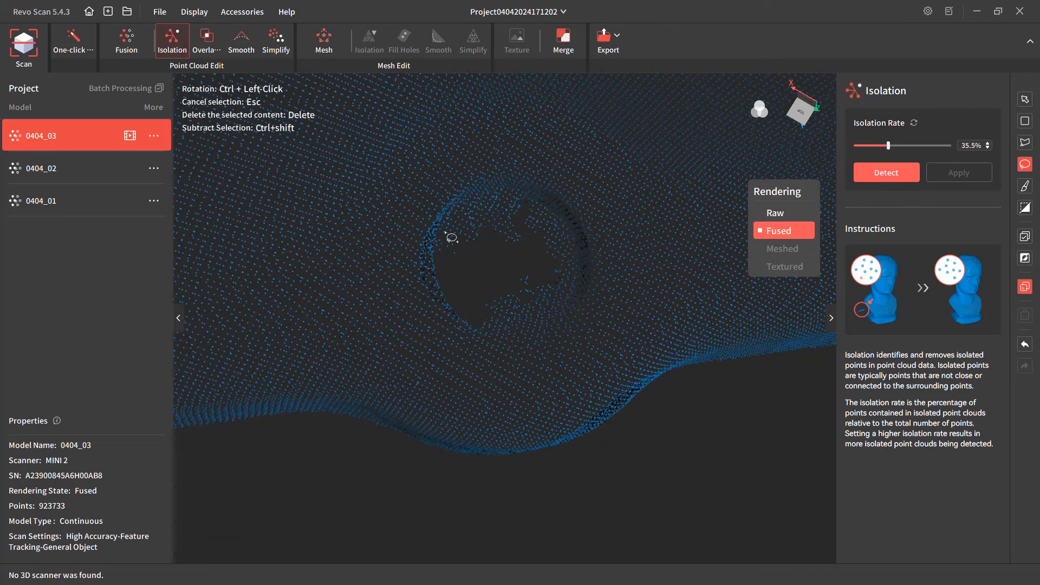
{"action": "mouse_move", "coordinate": [441, 233]}
{"action": "left_mouse_down"}
{"action": "mouse_move", "coordinate": [480, 195]}
{"action": "mouse_move", "coordinate": [501, 191]}
{"action": "mouse_move", "coordinate": [542, 201]}
{"action": "mouse_move", "coordinate": [568, 226]}
{"action": "left_mouse_up"}
{"action": "mouse_move", "coordinate": [573, 233]}
{"action": "left_mouse_down"}
{"action": "mouse_move", "coordinate": [575, 282]}
{"action": "mouse_move", "coordinate": [560, 313]}
{"action": "mouse_move", "coordinate": [484, 332]}
{"action": "left_mouse_up"}
{"action": "key", "text": "Delete"}
{"action": "scroll", "coordinate": [486, 279], "scroll_direction": "up", "scroll_amount": 3}
{"action": "scroll", "coordinate": [513, 294], "scroll_direction": "down", "scroll_amount": 2}
{"action": "scroll", "coordinate": [520, 299], "scroll_direction": "down", "scroll_amount": 3}
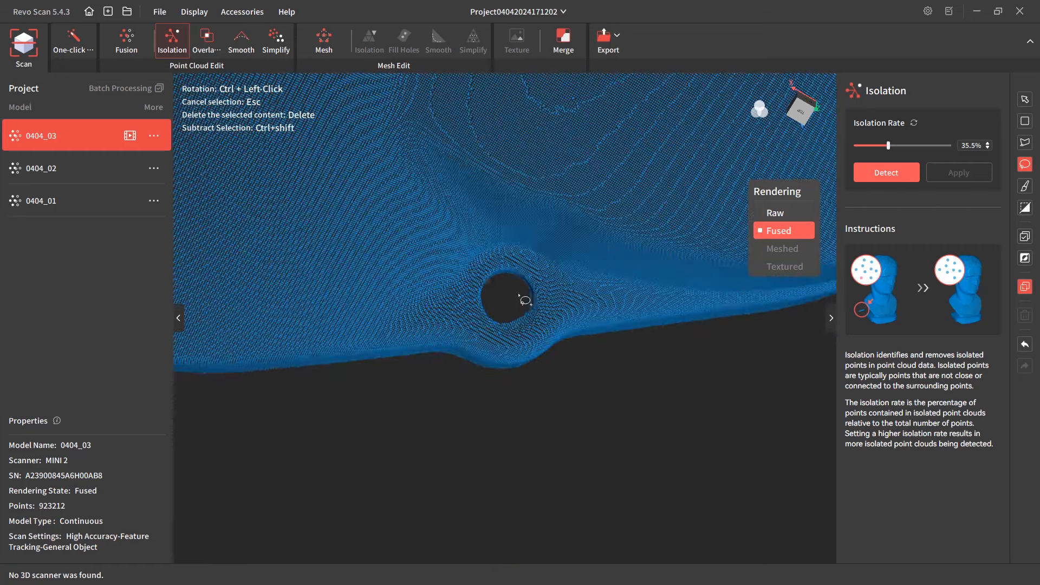
{"action": "left_click_drag", "start_coordinate": [553, 387], "coordinate": [652, 316], "text": "ctrl"}
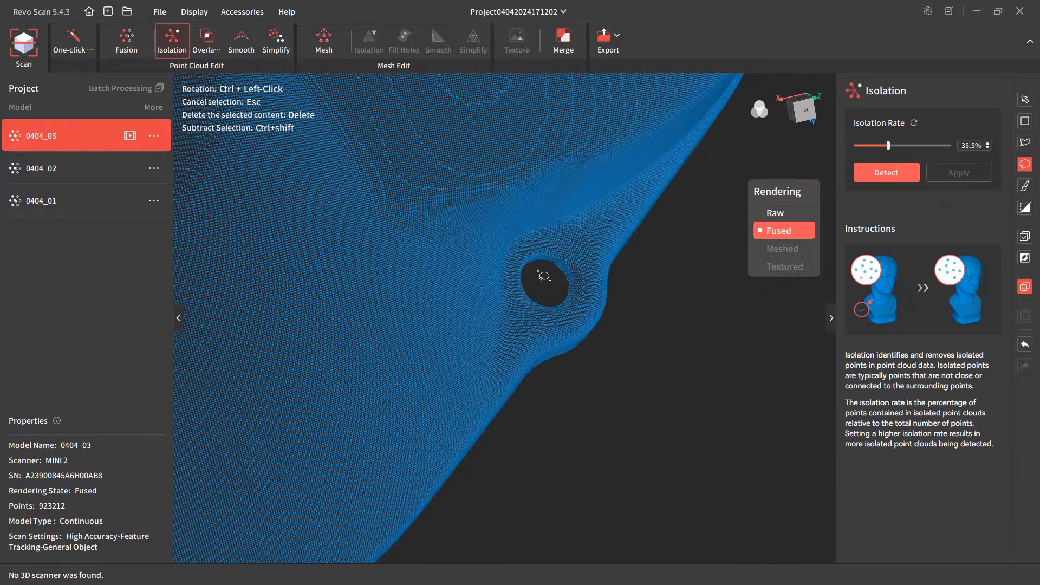
{"action": "scroll", "coordinate": [600, 359], "scroll_direction": "up", "scroll_amount": 2}
{"action": "left_click_drag", "start_coordinate": [606, 363], "coordinate": [397, 431], "text": "ctrl"}
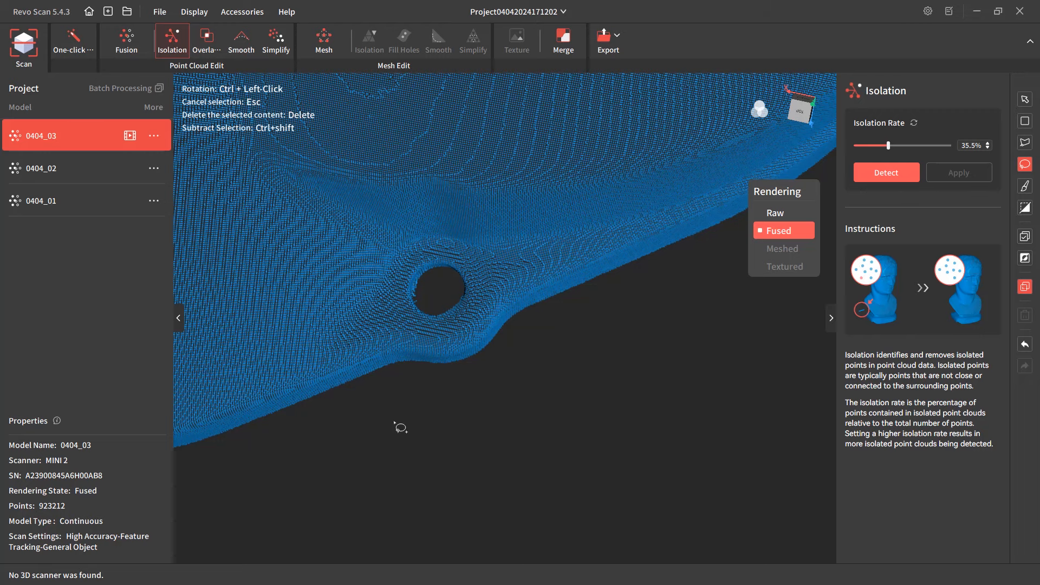
- Lasso-select the leftover stray points along the inner rim of the opposite mounting hole, beside the two domes, and delete them
{"action": "scroll", "coordinate": [457, 411], "scroll_direction": "down", "scroll_amount": 5}
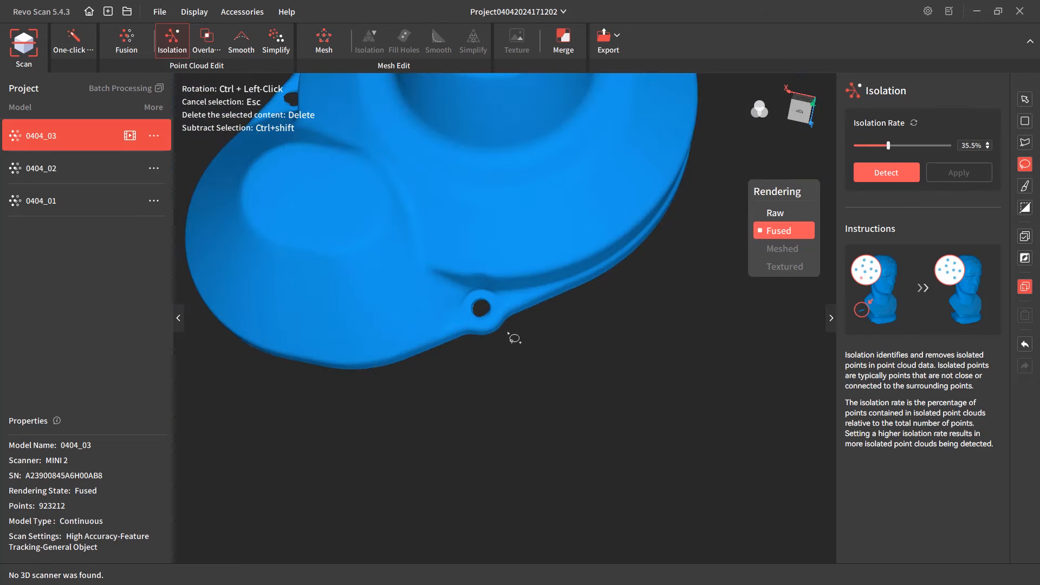
{"action": "scroll", "coordinate": [511, 336], "scroll_direction": "down", "scroll_amount": 2}
{"action": "scroll", "coordinate": [552, 346], "scroll_direction": "down", "scroll_amount": 3}
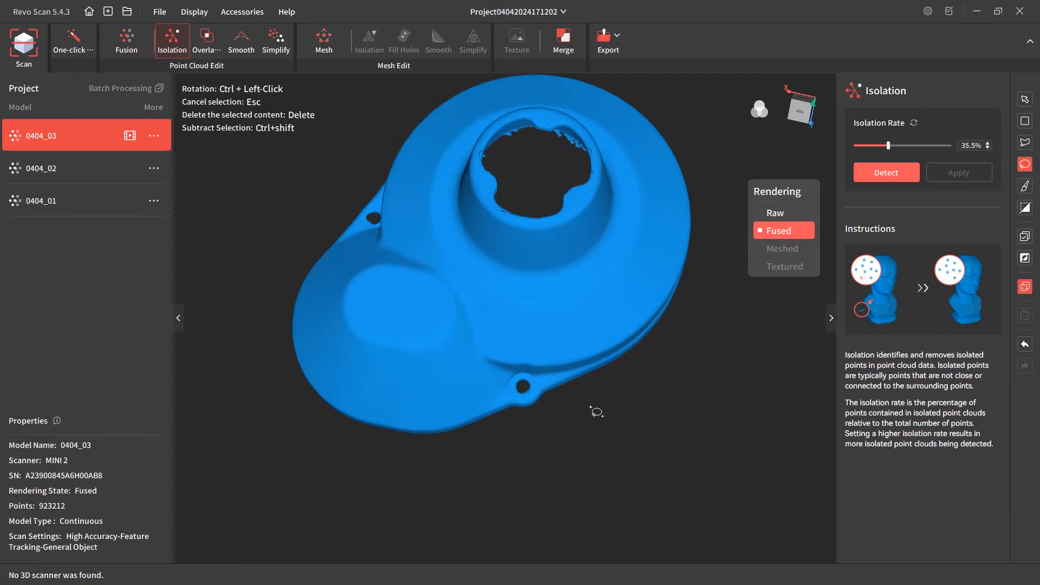
{"action": "middle_click_drag", "start_coordinate": [590, 406], "coordinate": [600, 425]}
{"action": "left_click_drag", "start_coordinate": [602, 381], "coordinate": [582, 462], "text": "ctrl"}
{"action": "left_click_drag", "start_coordinate": [420, 234], "coordinate": [412, 280], "text": "ctrl"}
{"action": "scroll", "coordinate": [394, 252], "scroll_direction": "up", "scroll_amount": 3}
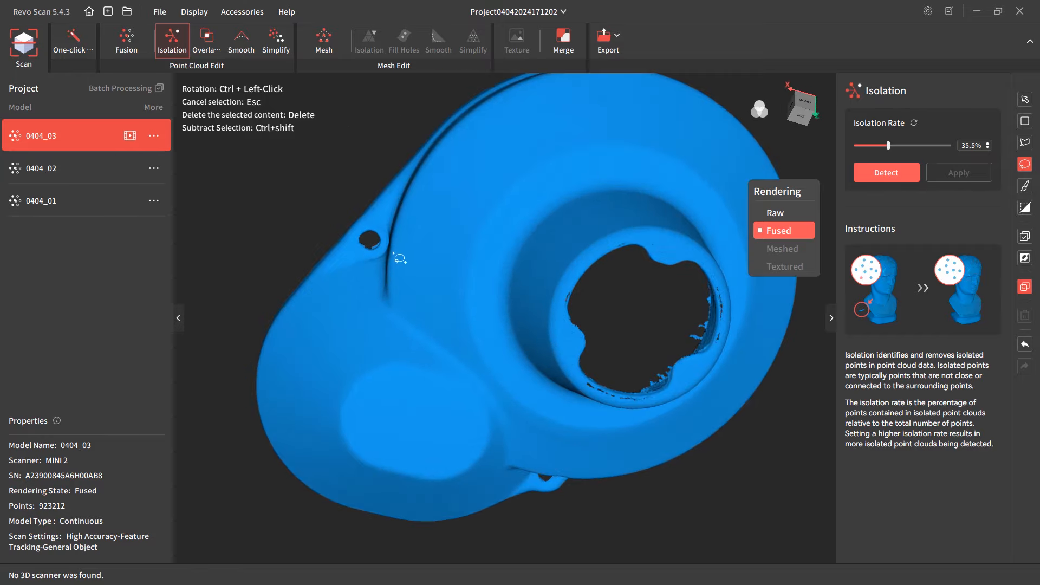
{"action": "scroll", "coordinate": [395, 255], "scroll_direction": "up", "scroll_amount": 6}
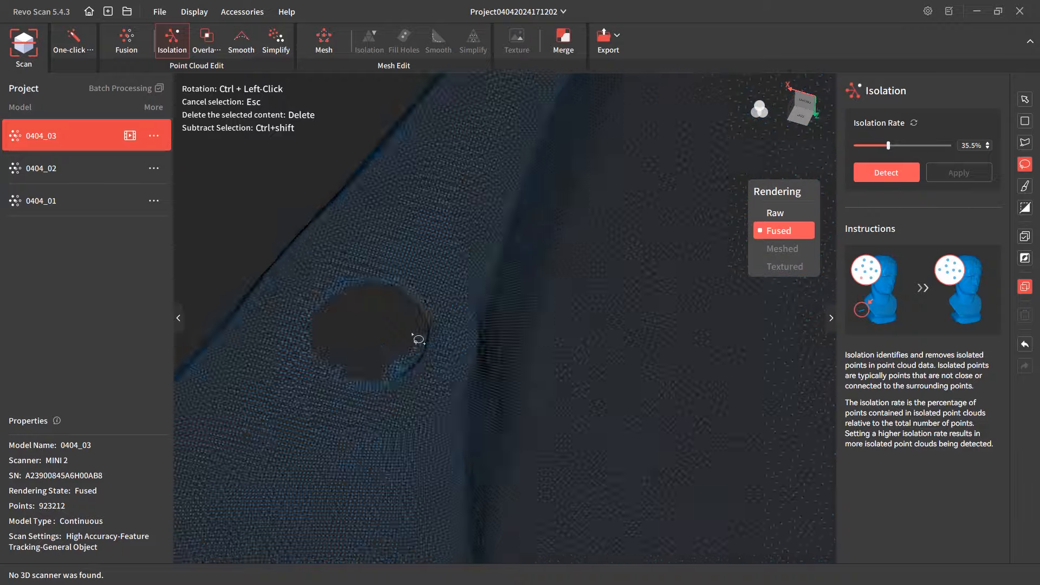
{"action": "scroll", "coordinate": [418, 340], "scroll_direction": "up", "scroll_amount": 3}
{"action": "mouse_move", "coordinate": [369, 344]}
{"action": "left_mouse_down", "text": "ctrl"}
{"action": "mouse_move", "coordinate": [607, 319]}
{"action": "mouse_move", "coordinate": [597, 311]}
{"action": "mouse_move", "coordinate": [578, 347]}
{"action": "mouse_move", "coordinate": [558, 356]}
{"action": "mouse_move", "coordinate": [491, 353]}
{"action": "mouse_move", "coordinate": [470, 340]}
{"action": "mouse_move", "coordinate": [473, 304]}
{"action": "mouse_move", "coordinate": [491, 284]}
{"action": "left_mouse_up", "text": "ctrl"}
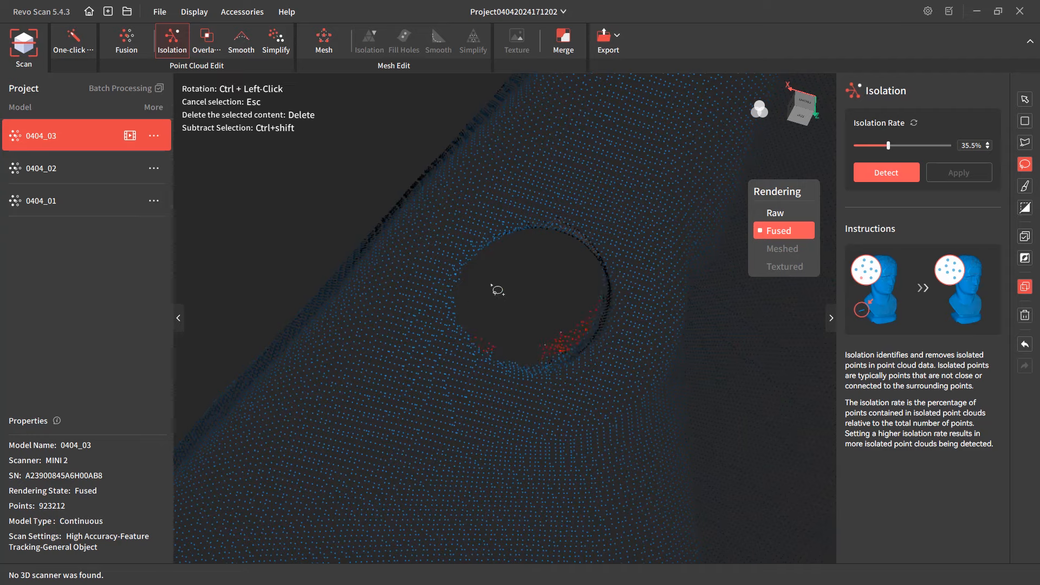
{"action": "key", "text": "Delete"}
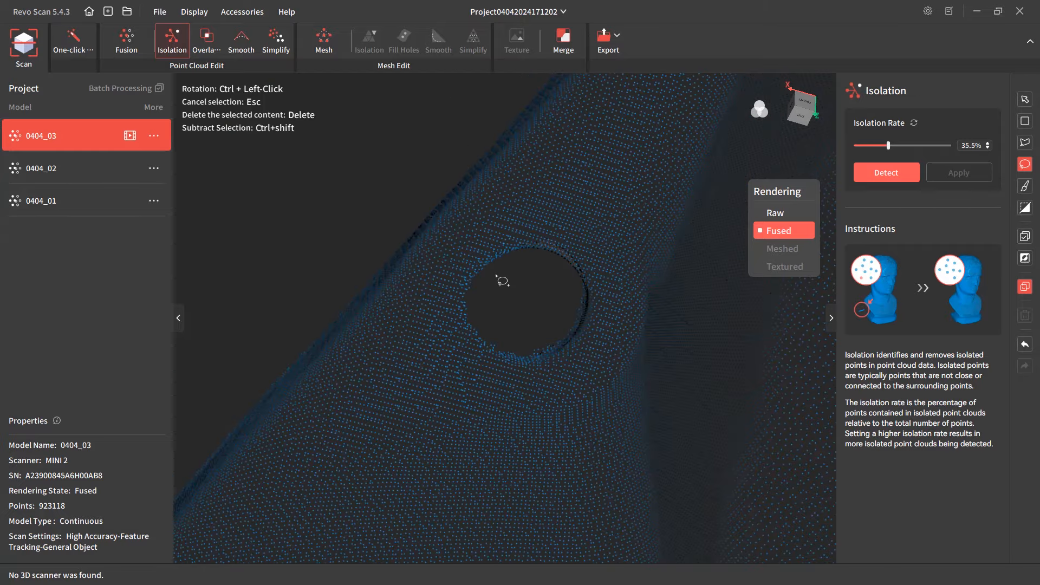
- Examine the ragged inner edge of the tall neck's opening from above, from the side and from the underside
{"action": "scroll", "coordinate": [493, 279], "scroll_direction": "down", "scroll_amount": 5}
{"action": "scroll", "coordinate": [497, 275], "scroll_direction": "down", "scroll_amount": 5}
{"action": "middle_click_drag", "start_coordinate": [618, 453], "coordinate": [641, 420]}
{"action": "left_click_drag", "start_coordinate": [605, 416], "coordinate": [618, 328], "text": "ctrl"}
{"action": "middle_click_drag", "start_coordinate": [646, 244], "coordinate": [632, 405]}
{"action": "scroll", "coordinate": [592, 304], "scroll_direction": "up", "scroll_amount": 5}
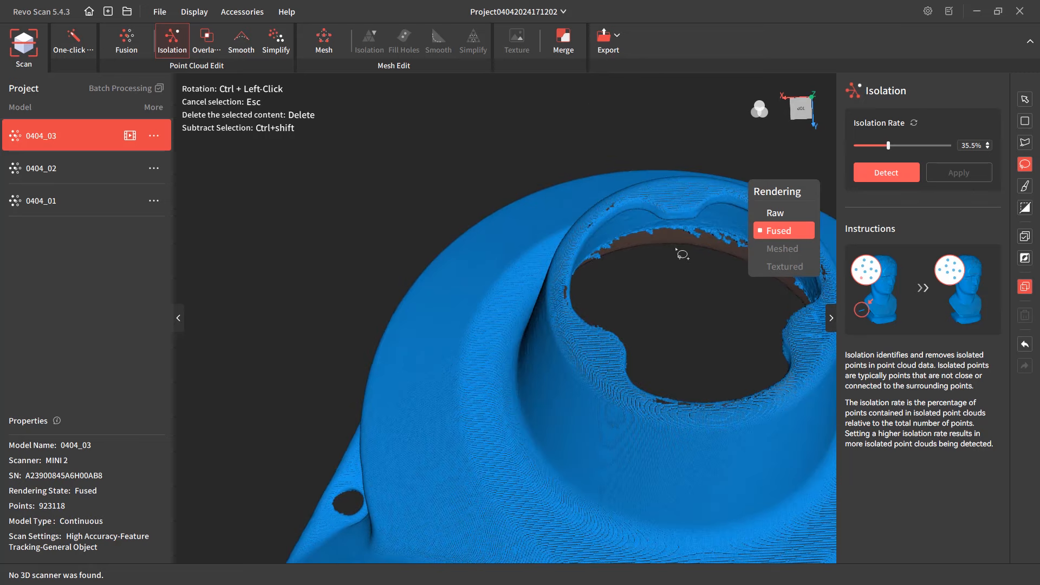
{"action": "middle_click_drag", "start_coordinate": [578, 307], "coordinate": [554, 330]}
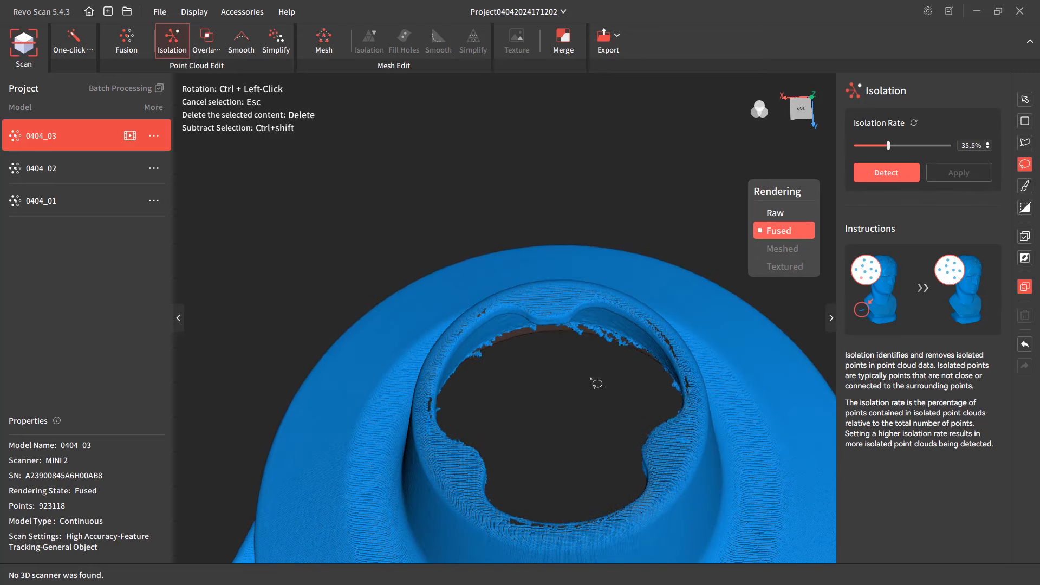
{"action": "left_click_drag", "start_coordinate": [588, 429], "coordinate": [538, 334], "text": "ctrl"}
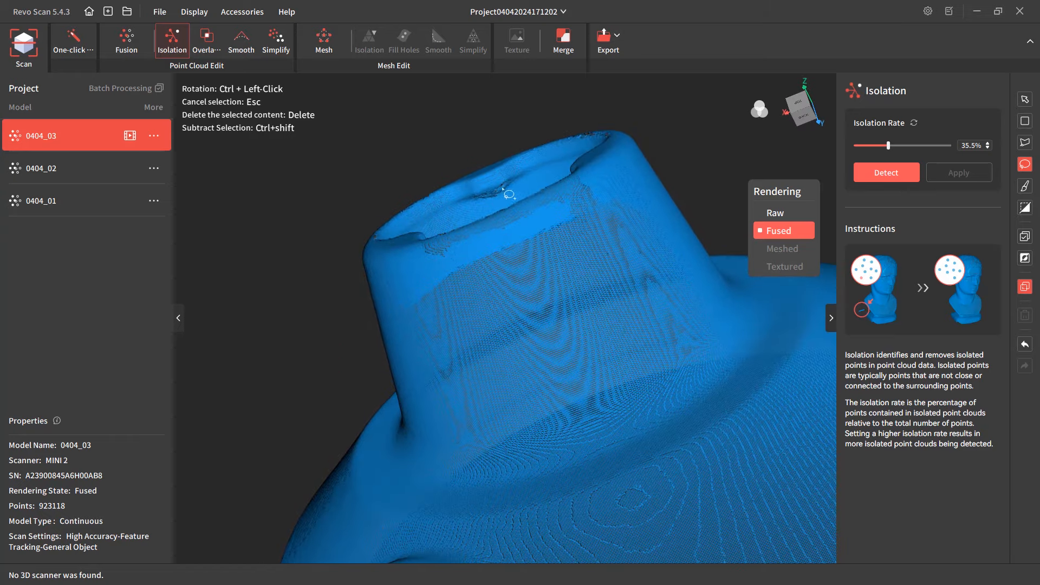
{"action": "left_click_drag", "start_coordinate": [619, 383], "coordinate": [485, 258], "text": "ctrl"}
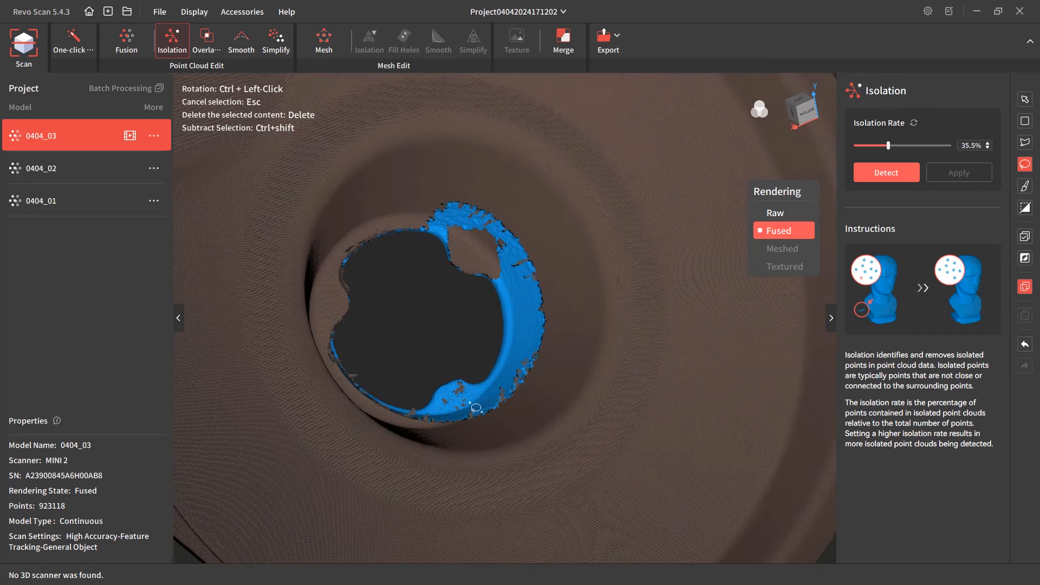
{"action": "left_click_drag", "start_coordinate": [469, 403], "coordinate": [483, 408], "text": "ctrl"}
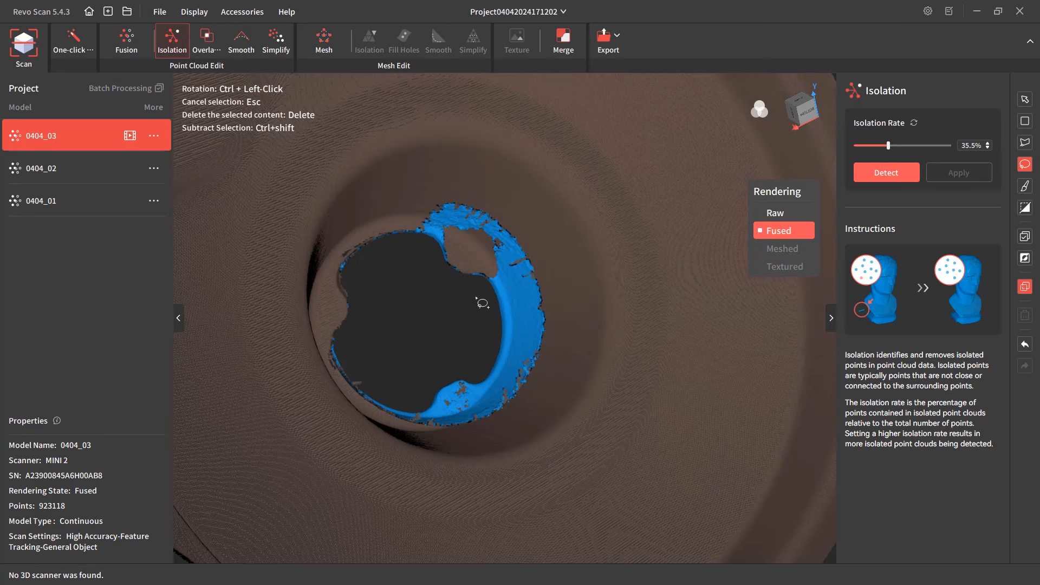
- Try deleting the ragged strip inside the neck opening with a lasso from the underside, with Select Through turned off, and undo the deletion
{"action": "middle_click_drag", "start_coordinate": [466, 338], "coordinate": [501, 351]}
{"action": "mouse_move", "coordinate": [467, 350]}
{"action": "left_mouse_down"}
{"action": "mouse_move", "coordinate": [488, 357]}
{"action": "mouse_move", "coordinate": [484, 344]}
{"action": "mouse_move", "coordinate": [536, 360]}
{"action": "left_mouse_up"}
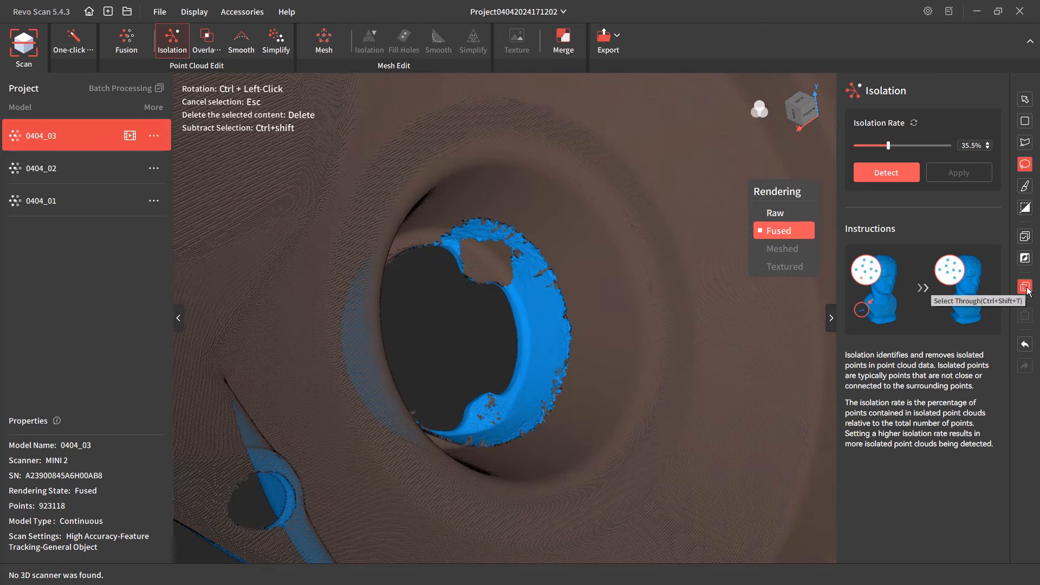
{"action": "mouse_move", "coordinate": [432, 230]}
{"action": "left_mouse_down"}
{"action": "mouse_move", "coordinate": [524, 297]}
{"action": "mouse_move", "coordinate": [534, 319]}
{"action": "mouse_move", "coordinate": [536, 387]}
{"action": "mouse_move", "coordinate": [517, 418]}
{"action": "mouse_move", "coordinate": [463, 442]}
{"action": "mouse_move", "coordinate": [468, 458]}
{"action": "mouse_move", "coordinate": [557, 439]}
{"action": "mouse_move", "coordinate": [571, 252]}
{"action": "mouse_move", "coordinate": [484, 192]}
{"action": "mouse_move", "coordinate": [425, 212]}
{"action": "left_mouse_up"}
{"action": "scroll", "coordinate": [521, 272], "scroll_direction": "up", "scroll_amount": 1}
{"action": "scroll", "coordinate": [523, 282], "scroll_direction": "down", "scroll_amount": 7}
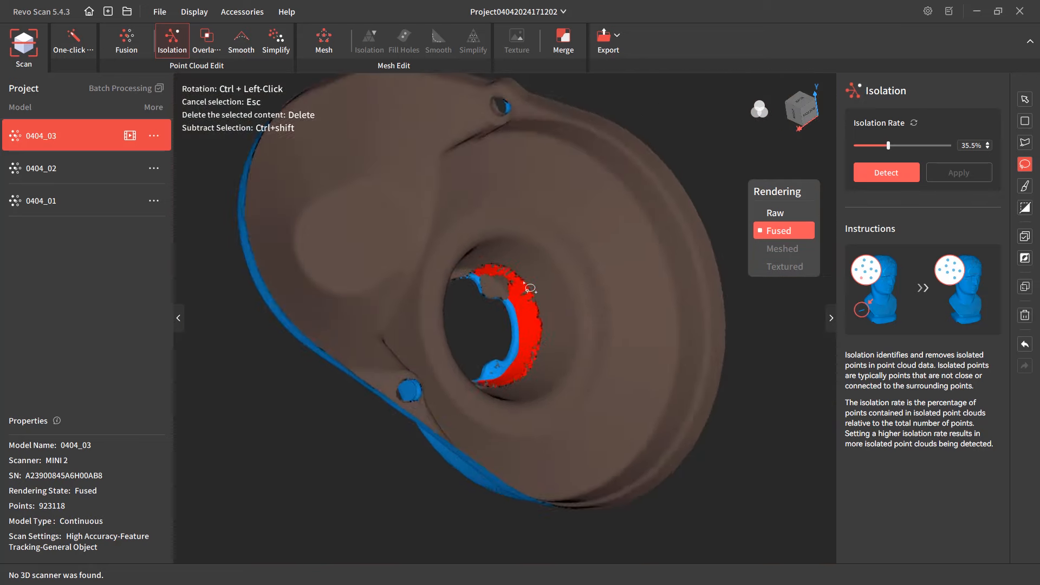
{"action": "left_click_drag", "start_coordinate": [564, 302], "coordinate": [410, 467], "text": "ctrl"}
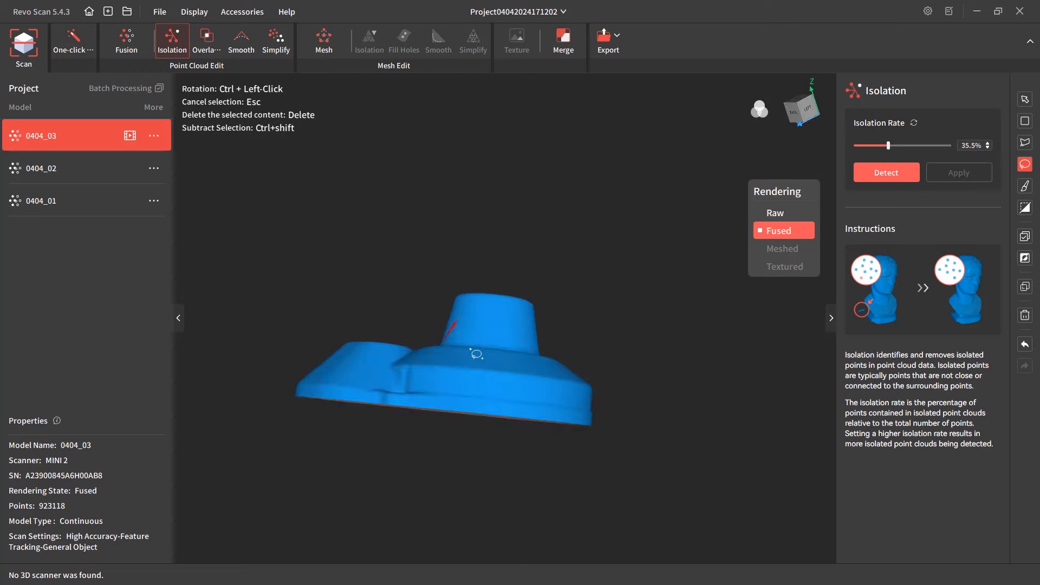
{"action": "left_click_drag", "start_coordinate": [476, 353], "coordinate": [516, 353], "text": "ctrl"}
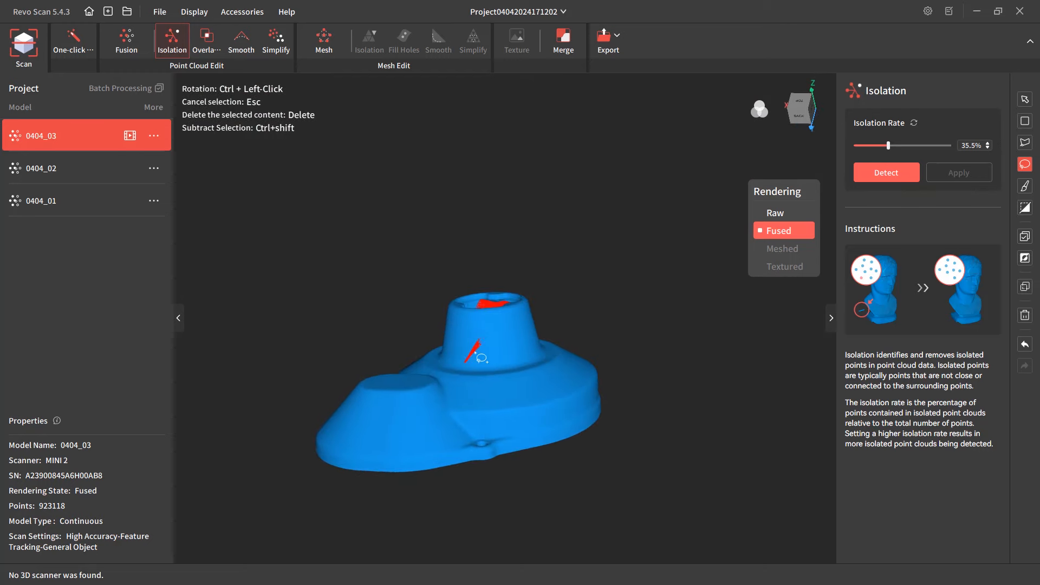
{"action": "key", "text": "Delete"}
{"action": "left_click", "coordinate": [1025, 344]}
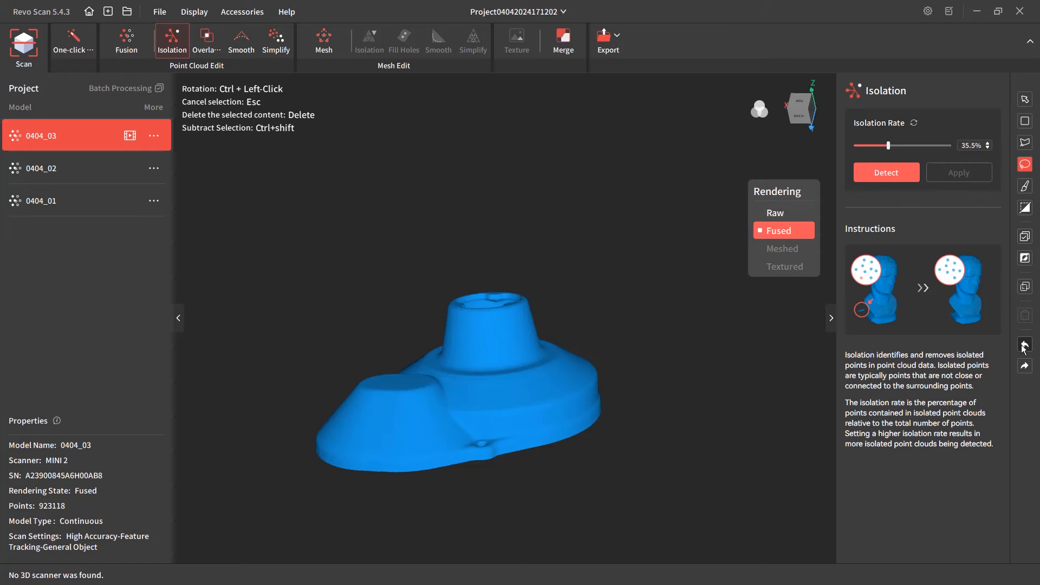
- Leave the lasso tool and inspect the neck opening's inner rim up close, as well as the whole housing from above
{"action": "left_click", "coordinate": [1025, 99]}
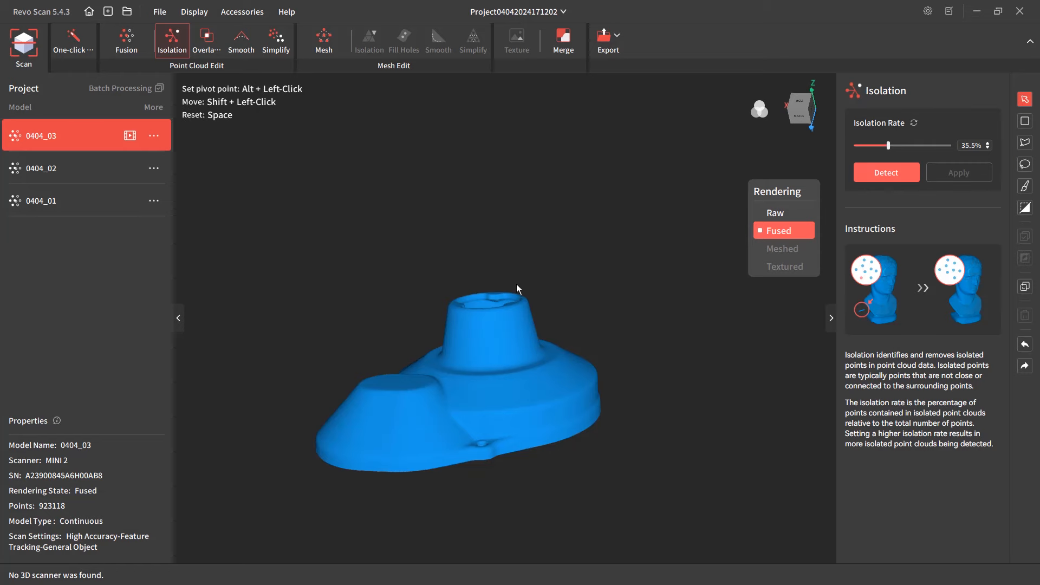
{"action": "left_click_drag", "start_coordinate": [515, 284], "coordinate": [428, 259]}
{"action": "scroll", "coordinate": [507, 293], "scroll_direction": "up", "scroll_amount": 10}
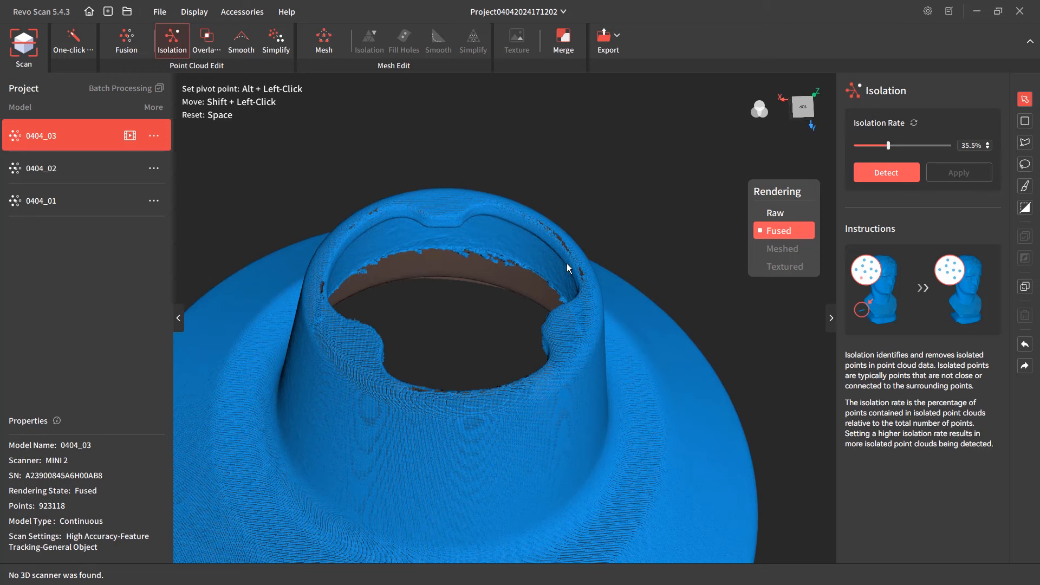
{"action": "scroll", "coordinate": [494, 245], "scroll_direction": "down", "scroll_amount": 6}
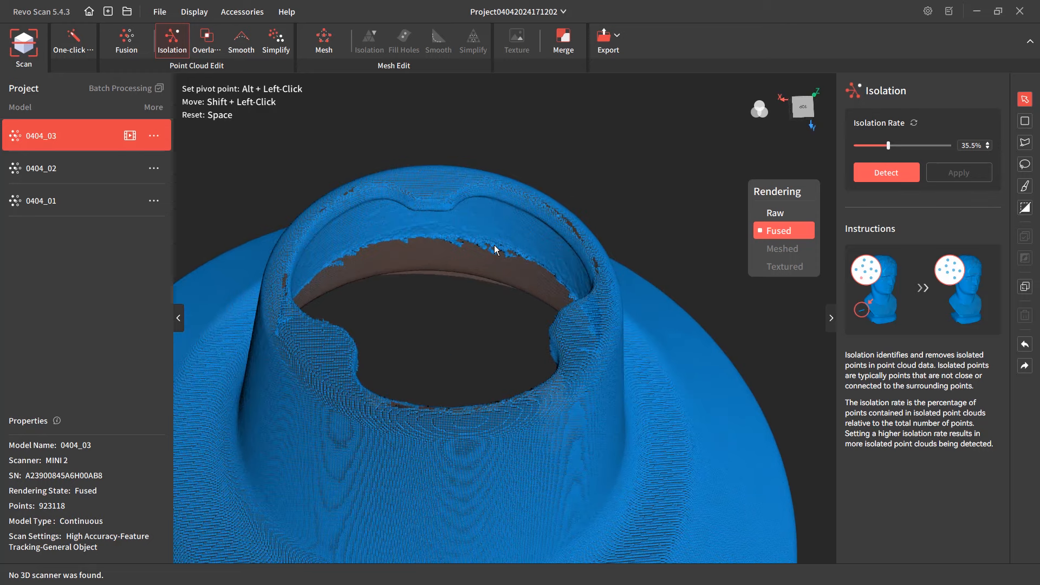
{"action": "scroll", "coordinate": [492, 245], "scroll_direction": "down", "scroll_amount": 3}
{"action": "left_click_drag", "start_coordinate": [479, 417], "coordinate": [472, 345], "text": "shift"}
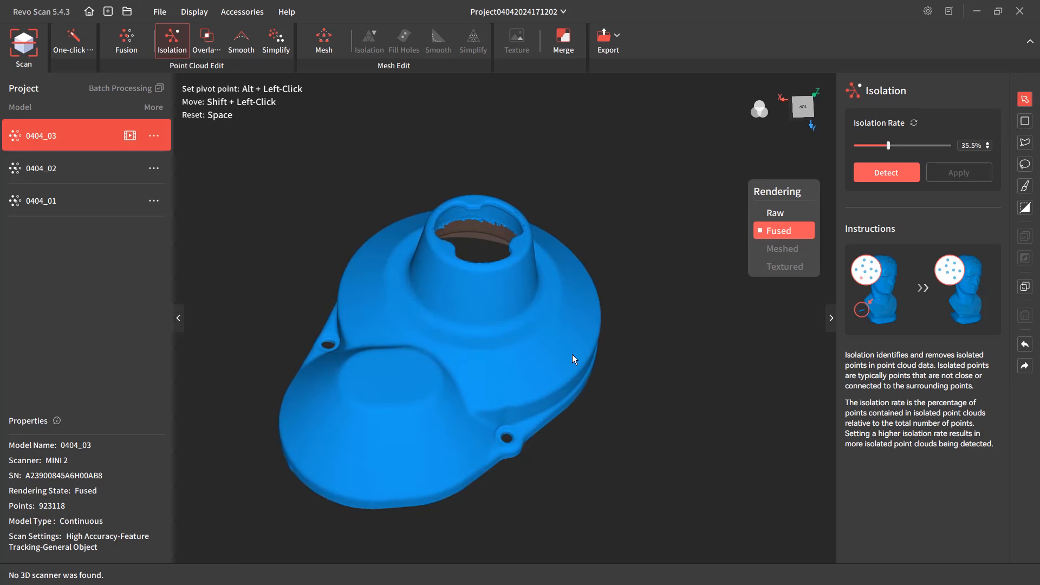
{"action": "left_click_drag", "start_coordinate": [645, 408], "coordinate": [627, 385], "text": "shift"}
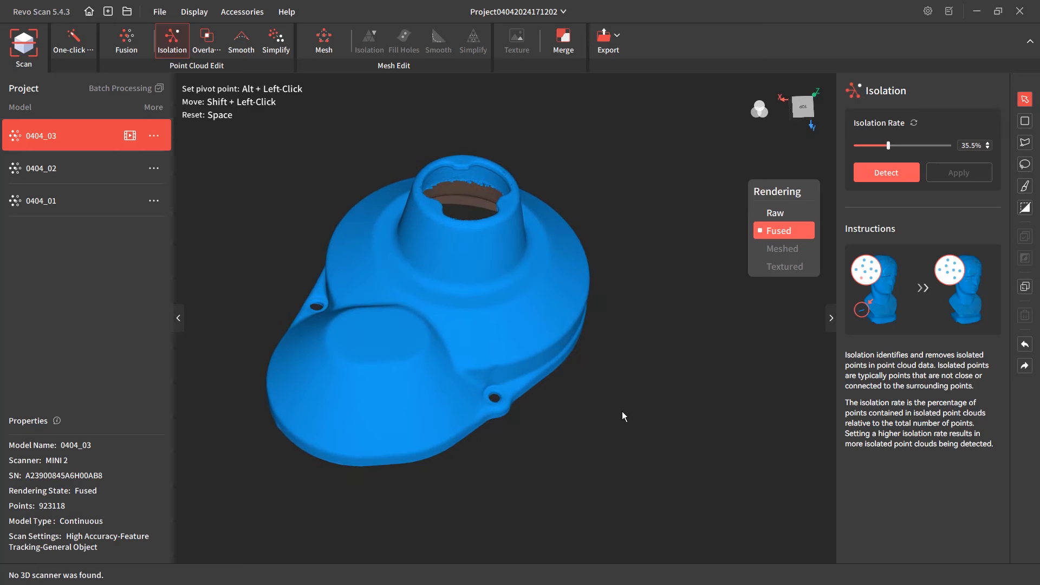
- Rectangle-select the whole housing from a side view with Select Through off, and inspect the selected points from another angle
{"action": "left_click_drag", "start_coordinate": [615, 448], "coordinate": [668, 375]}
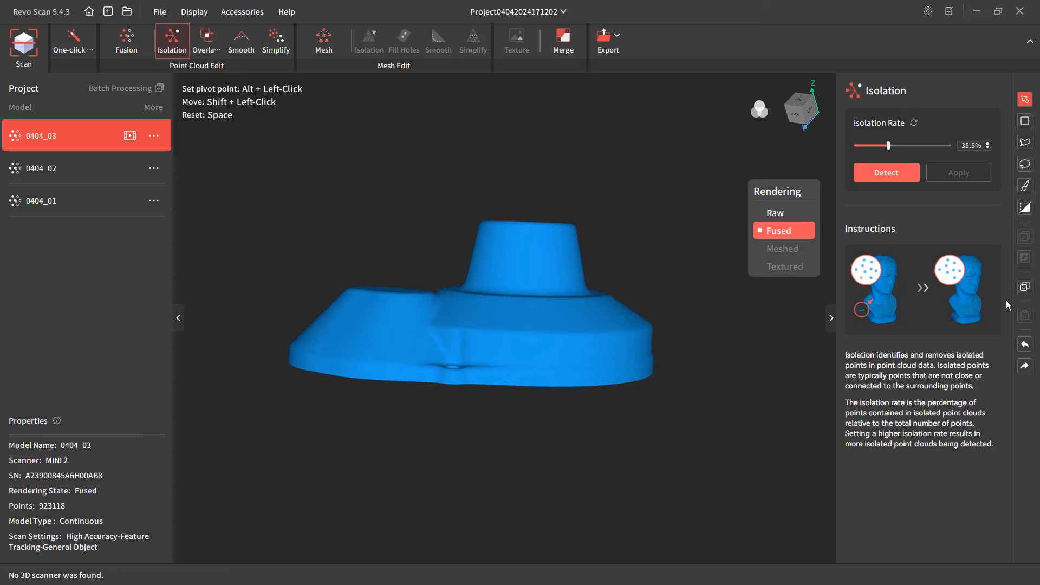
{"action": "left_click", "coordinate": [1024, 121]}
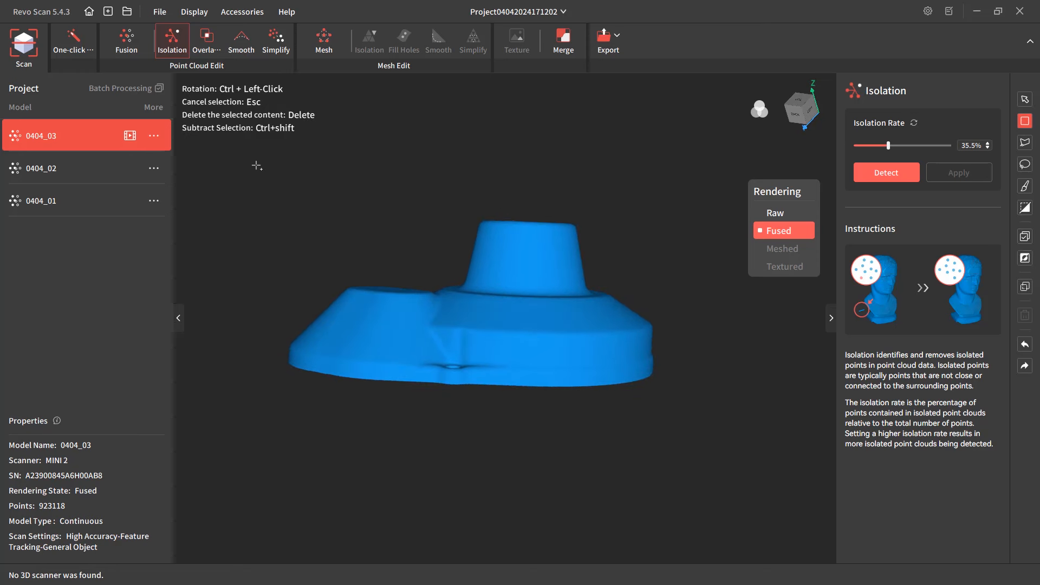
{"action": "left_click_drag", "start_coordinate": [257, 166], "coordinate": [728, 425]}
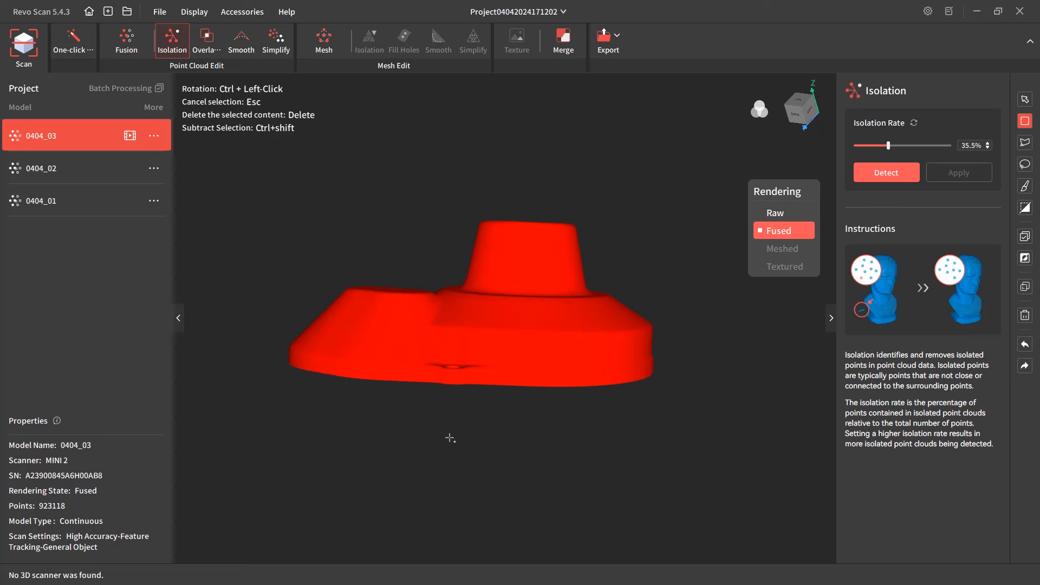
{"action": "left_click_drag", "start_coordinate": [418, 434], "coordinate": [484, 214], "text": "ctrl"}
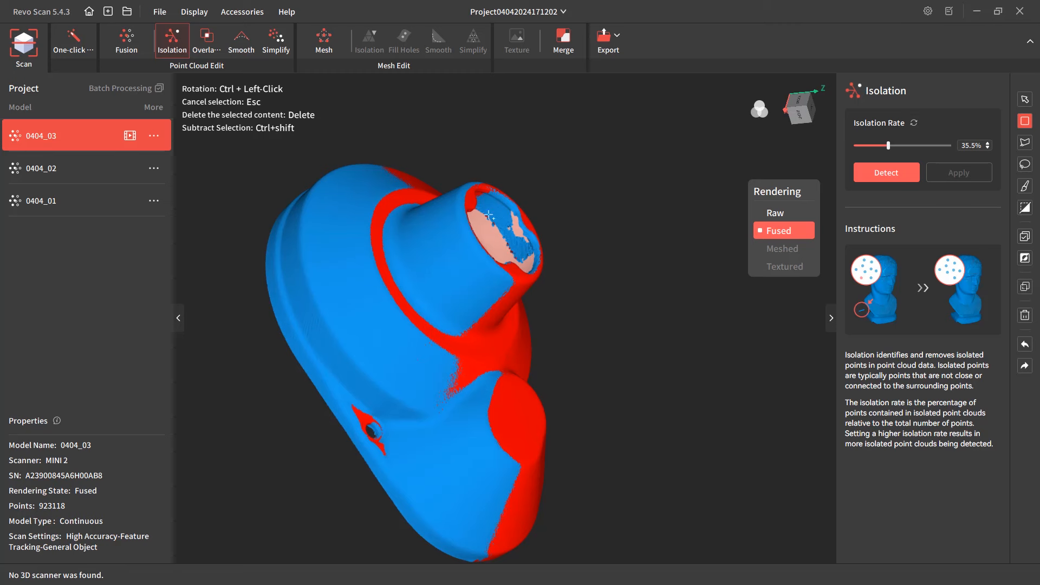
- Leave the rectangle selection tool, dropping the selected points, and view the housing upright from the side
{"action": "scroll", "coordinate": [490, 216], "scroll_direction": "down", "scroll_amount": 3}
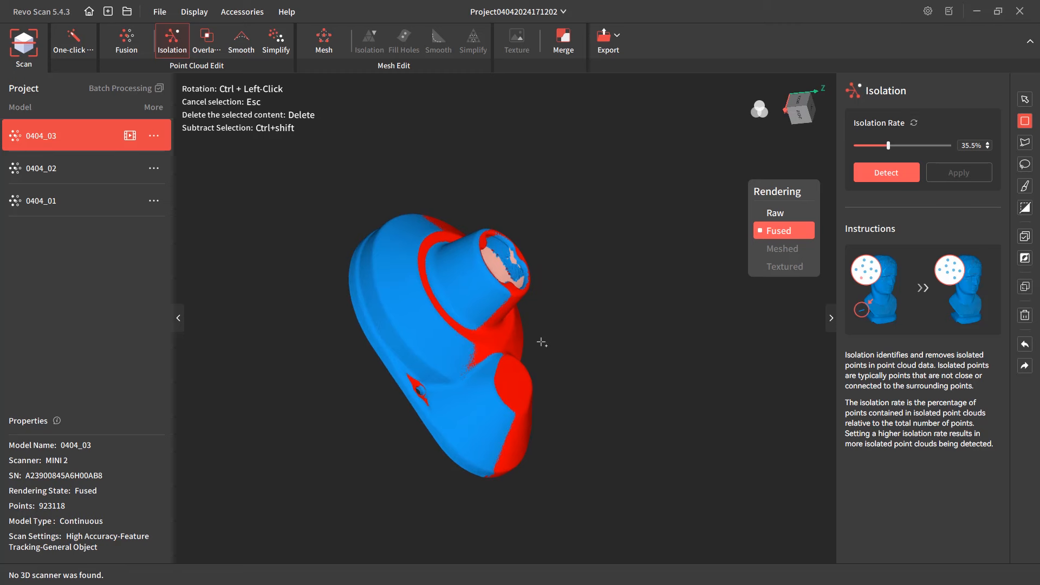
{"action": "left_click", "coordinate": [1028, 99]}
{"action": "left_click_drag", "start_coordinate": [558, 329], "coordinate": [351, 396]}
{"action": "left_click_drag", "start_coordinate": [405, 375], "coordinate": [563, 379]}
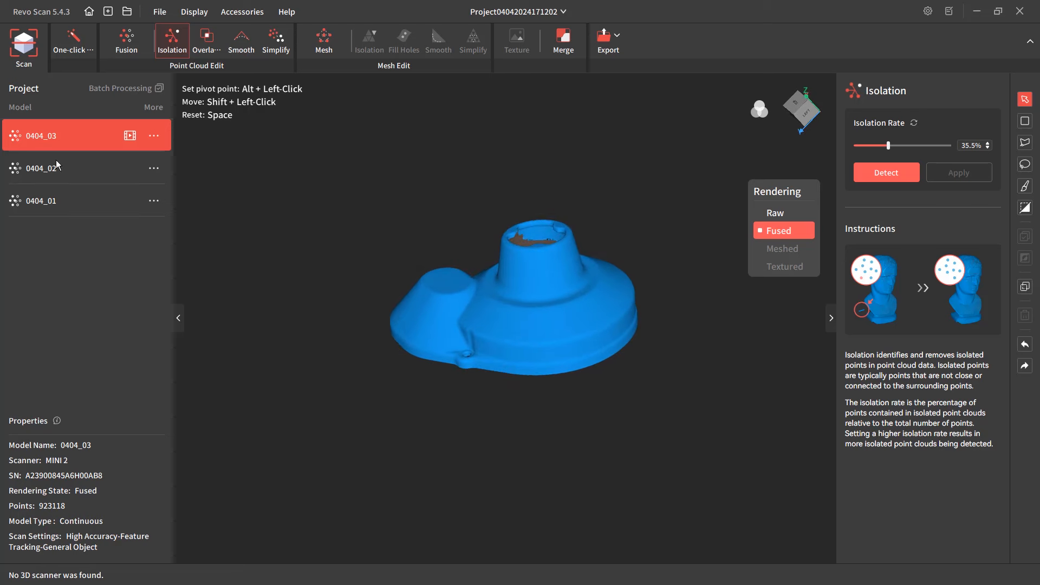
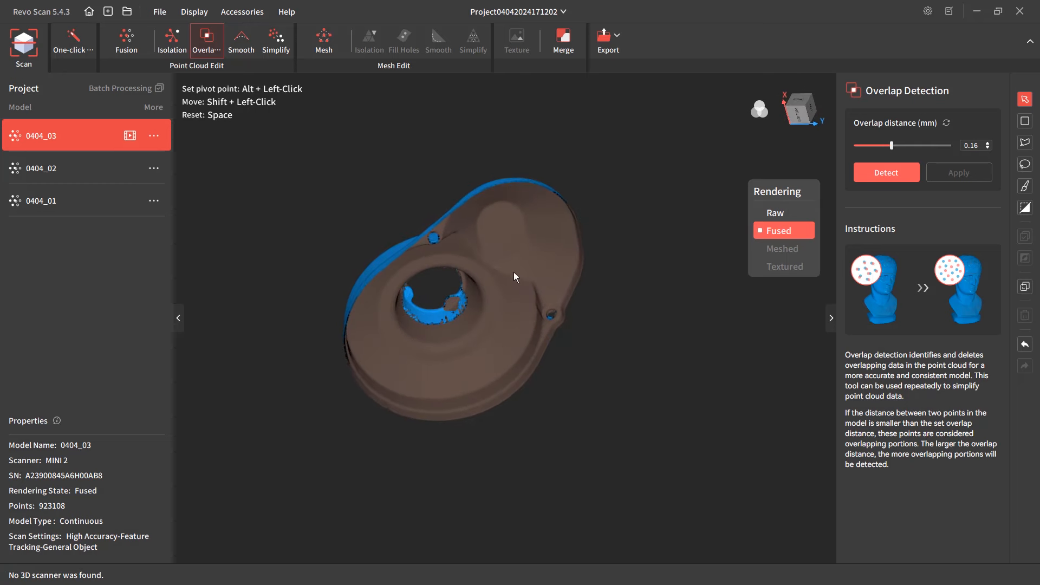
- Try smoothing the fused point cloud at strength 20 with 10 repetitions, compare the dip beside the neck before and after, and undo it
{"action": "left_click_drag", "start_coordinate": [486, 274], "coordinate": [628, 388]}
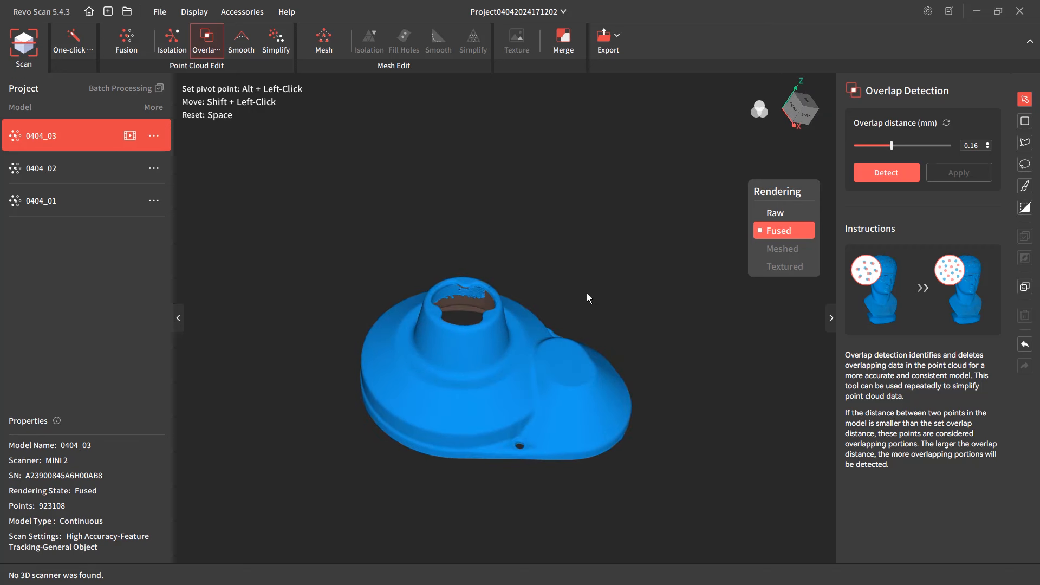
{"action": "left_click", "coordinate": [241, 40]}
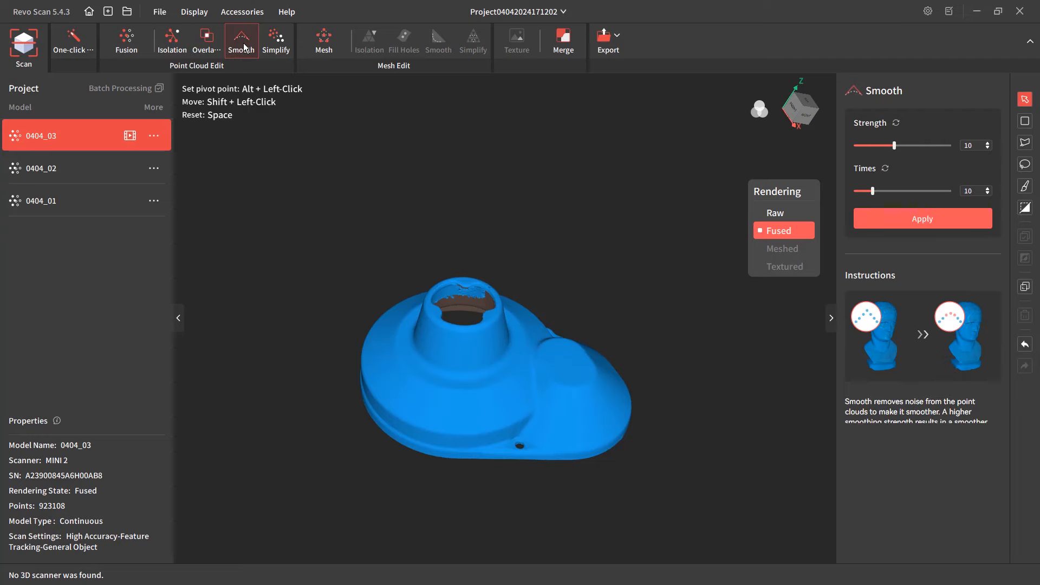
{"action": "left_click_drag", "start_coordinate": [503, 398], "coordinate": [544, 301]}
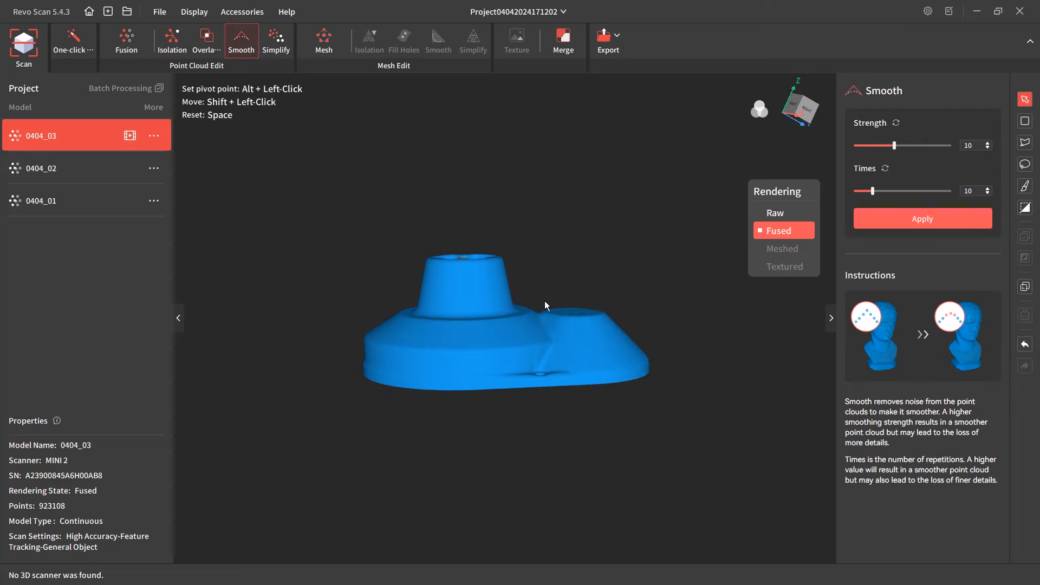
{"action": "scroll", "coordinate": [546, 314], "scroll_direction": "up", "scroll_amount": 5}
{"action": "scroll", "coordinate": [569, 314], "scroll_direction": "up", "scroll_amount": 5}
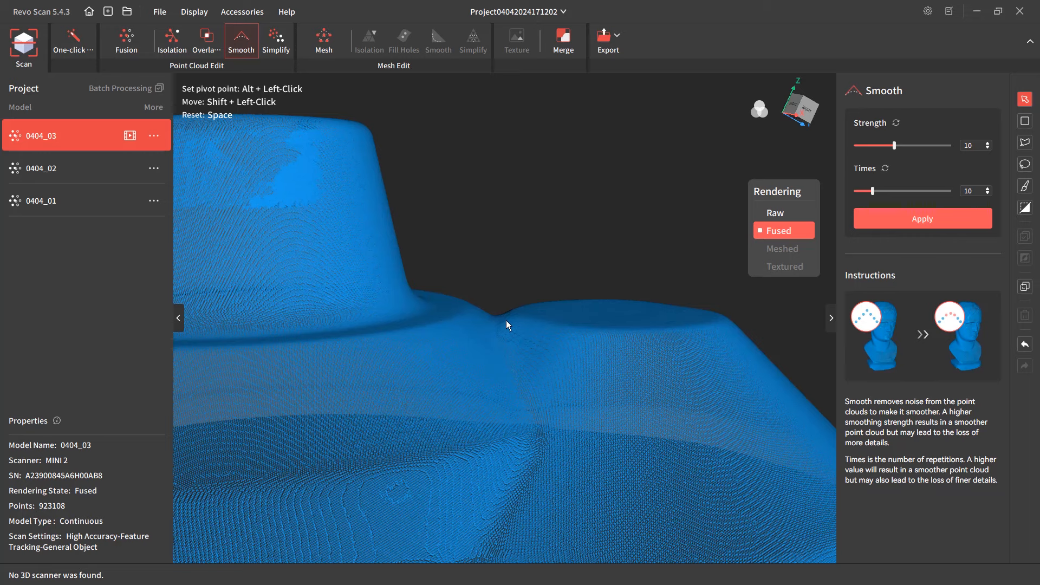
{"action": "left_click_drag", "start_coordinate": [506, 321], "coordinate": [499, 277]}
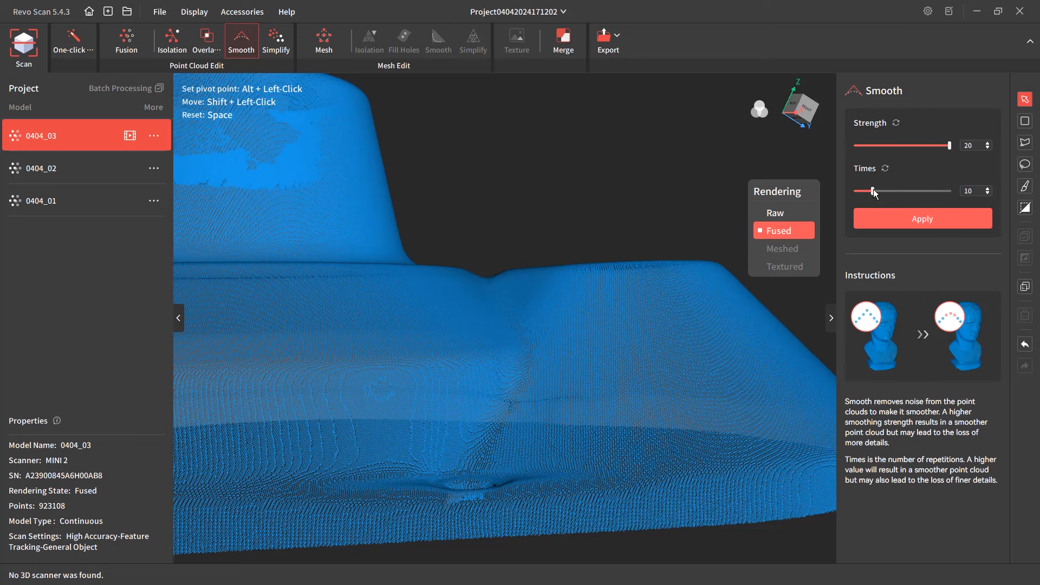
{"action": "scroll", "coordinate": [482, 274], "scroll_direction": "up", "scroll_amount": 3}
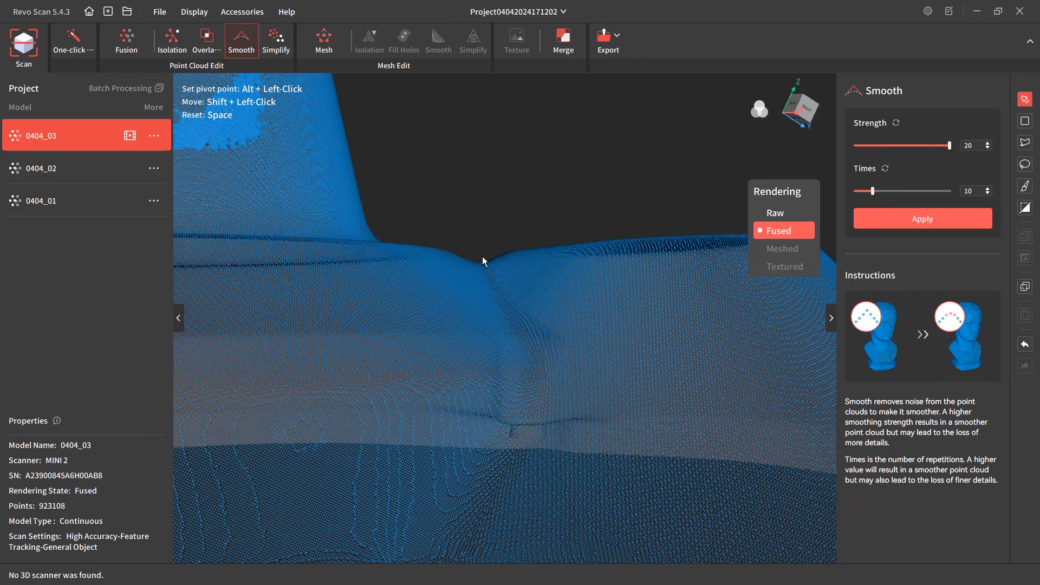
{"action": "left_click", "coordinate": [911, 219]}
{"action": "left_click", "coordinate": [1025, 345]}
{"action": "left_click", "coordinate": [1024, 368]}
{"action": "left_click", "coordinate": [1025, 345]}
- Smooth the fused point cloud at strength 5 with 18 repetitions, watching the upper edge of the tall neck
{"action": "left_click_drag", "start_coordinate": [950, 146], "coordinate": [866, 147]}
{"action": "scroll", "coordinate": [477, 258], "scroll_direction": "up", "scroll_amount": 2}
{"action": "scroll", "coordinate": [477, 257], "scroll_direction": "up", "scroll_amount": 2}
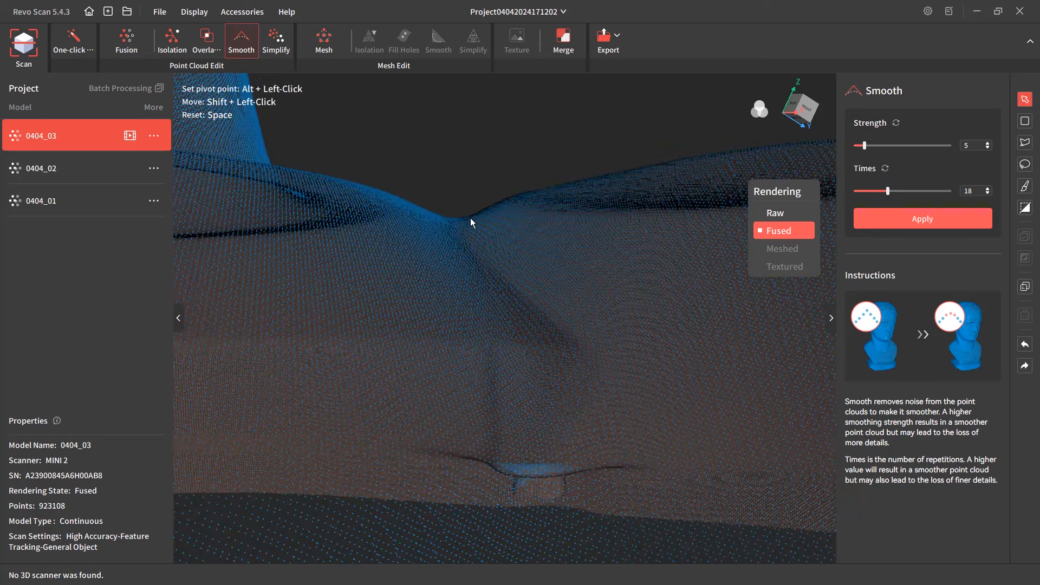
{"action": "scroll", "coordinate": [464, 215], "scroll_direction": "down", "scroll_amount": 3}
{"action": "left_click_drag", "start_coordinate": [467, 173], "coordinate": [586, 260], "text": "shift"}
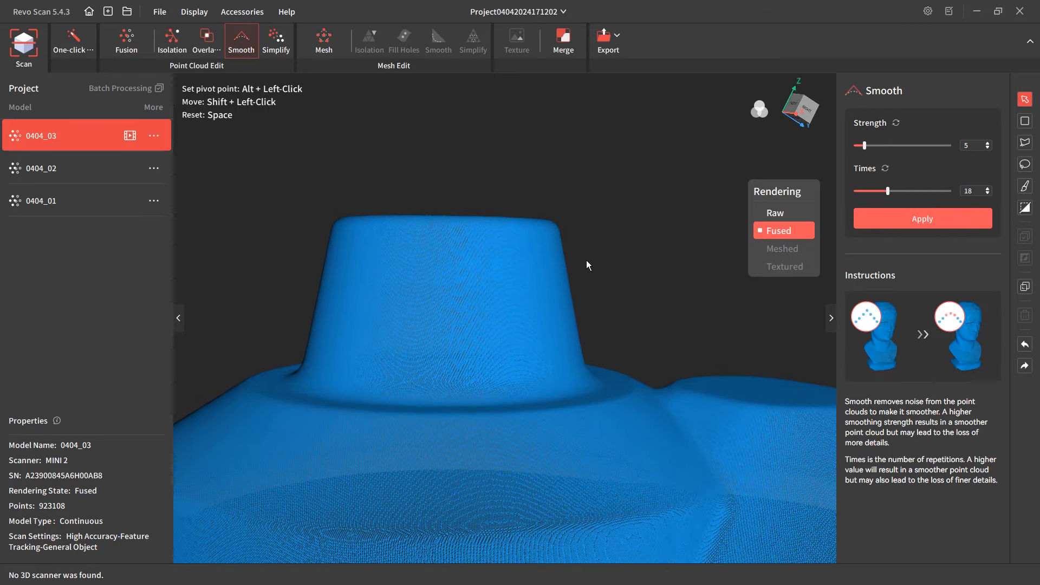
{"action": "scroll", "coordinate": [557, 219], "scroll_direction": "up", "scroll_amount": 5}
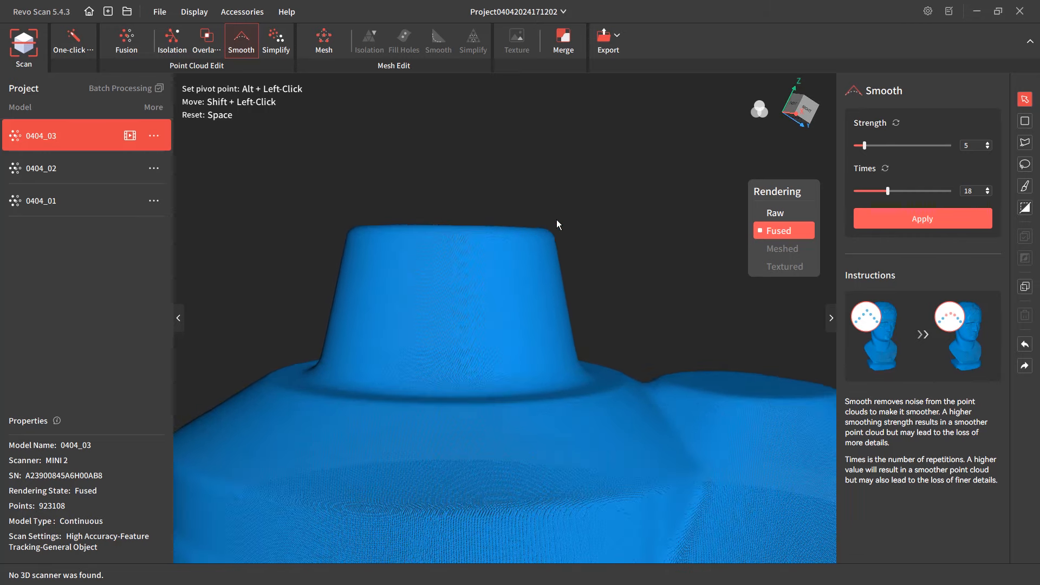
{"action": "left_click_drag", "start_coordinate": [586, 200], "coordinate": [569, 250], "text": "shift"}
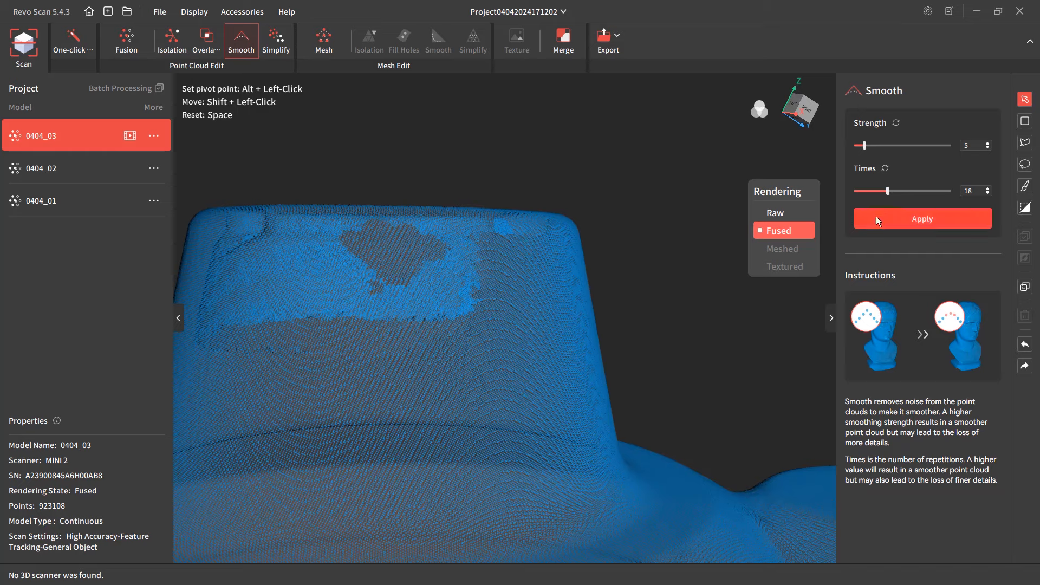
{"action": "left_click", "coordinate": [904, 218]}
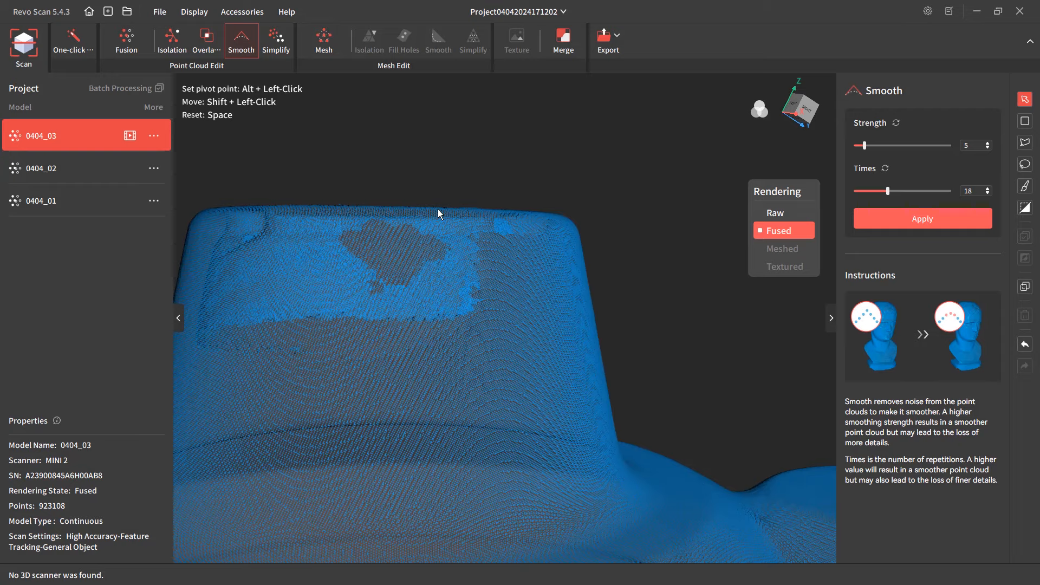
- Detect isolated points in the fused cloud at an isolation rate of 14.0% and remove them
{"action": "left_click_drag", "start_coordinate": [438, 209], "coordinate": [529, 205]}
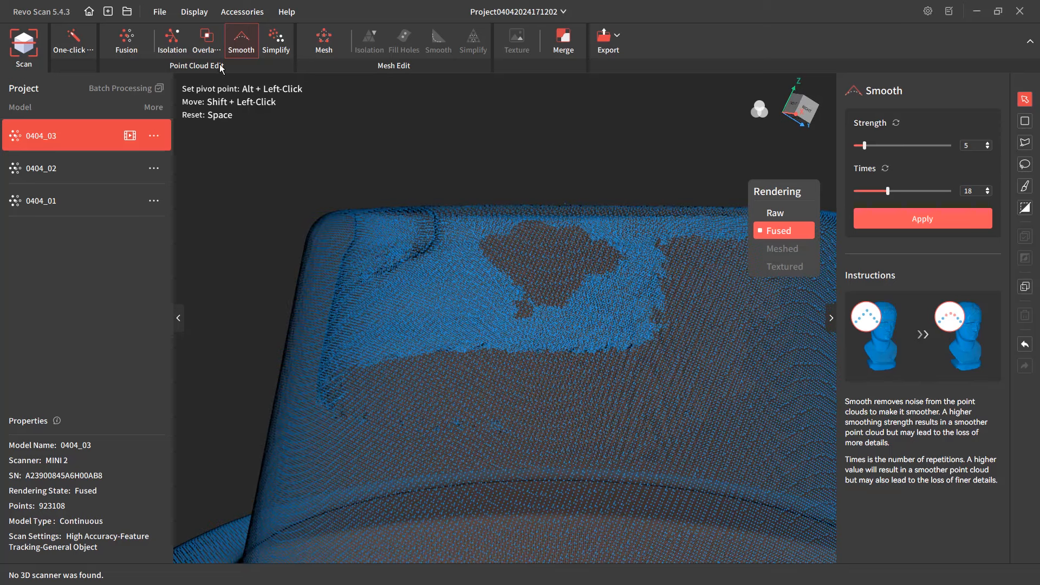
{"action": "left_click", "coordinate": [172, 39]}
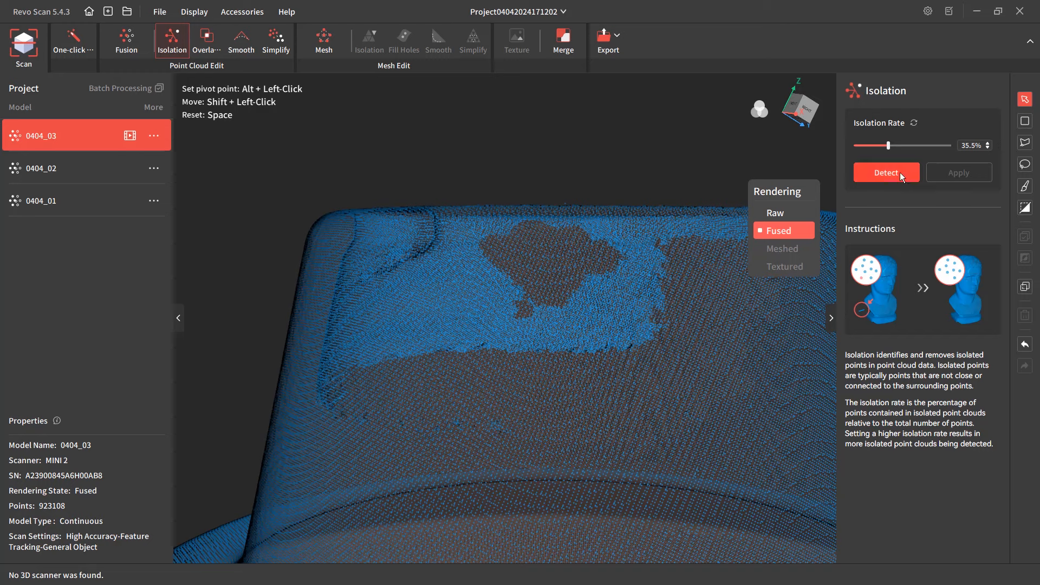
{"action": "left_click_drag", "start_coordinate": [889, 145], "coordinate": [872, 145]}
{"action": "left_click", "coordinate": [879, 170]}
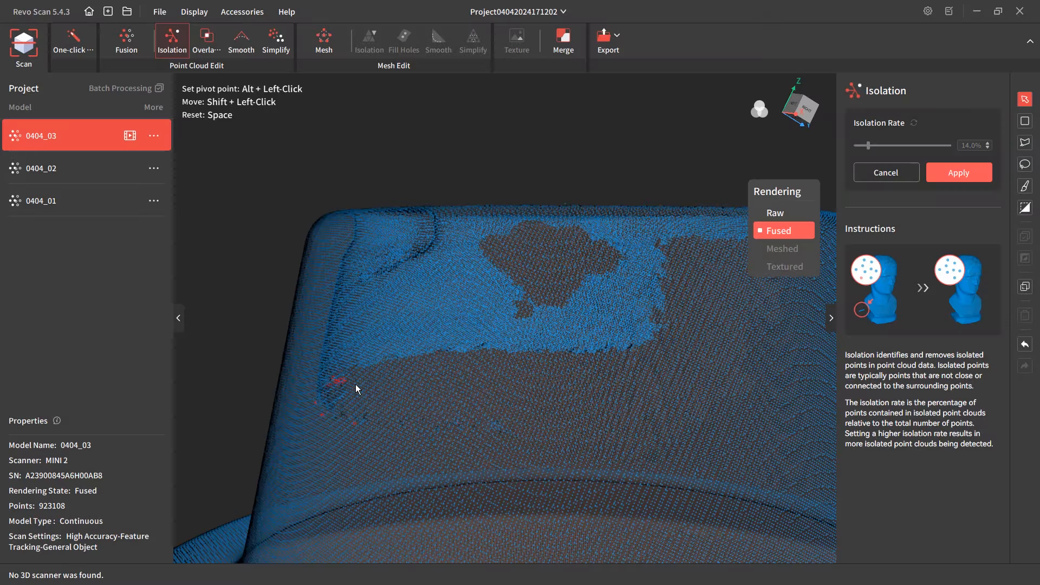
{"action": "left_click", "coordinate": [976, 173]}
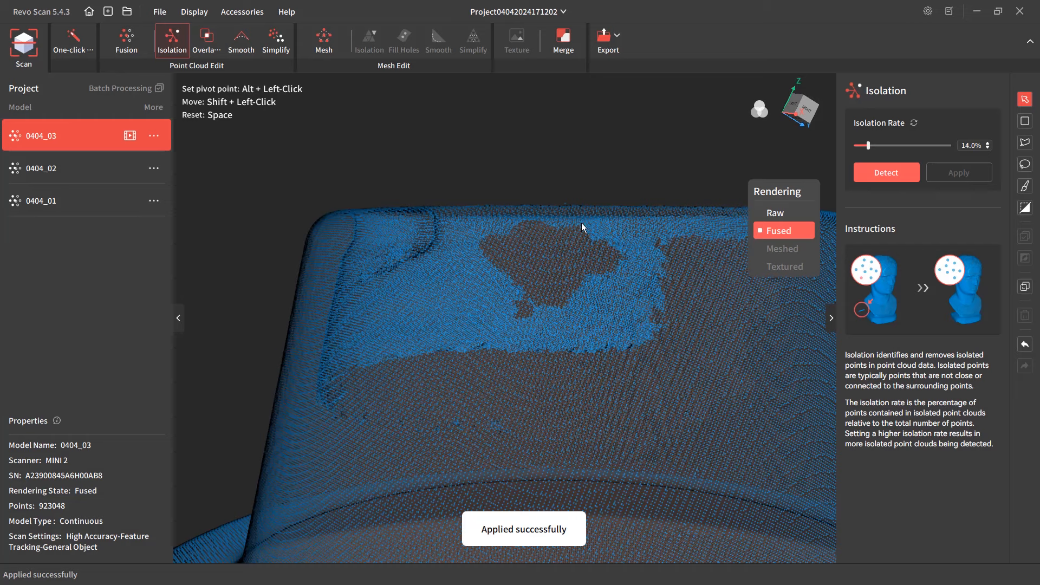
{"action": "scroll", "coordinate": [525, 228], "scroll_direction": "down", "scroll_amount": 5}
{"action": "scroll", "coordinate": [551, 238], "scroll_direction": "down", "scroll_amount": 2}
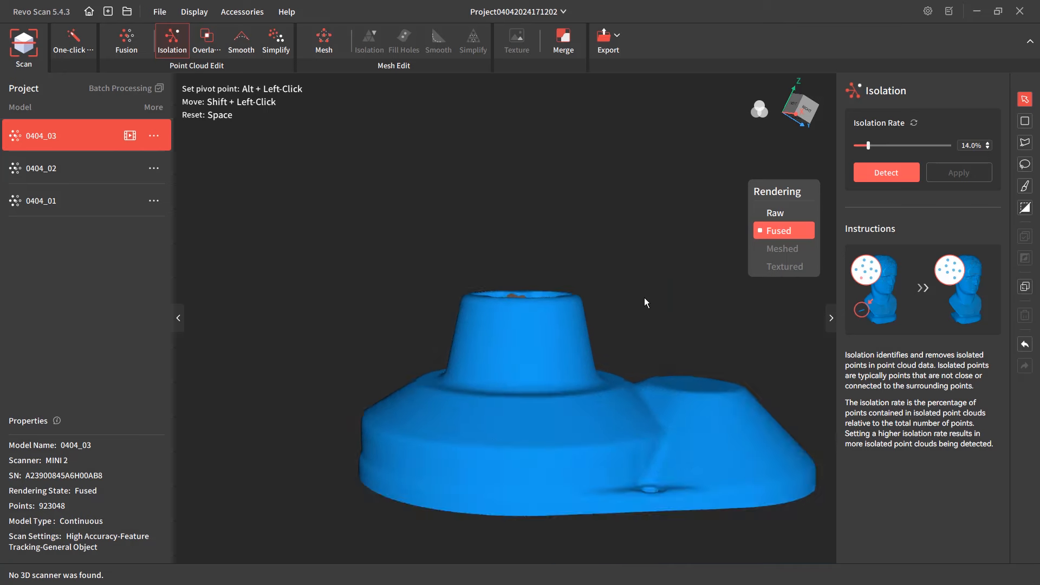
{"action": "left_click_drag", "start_coordinate": [645, 297], "coordinate": [456, 250]}
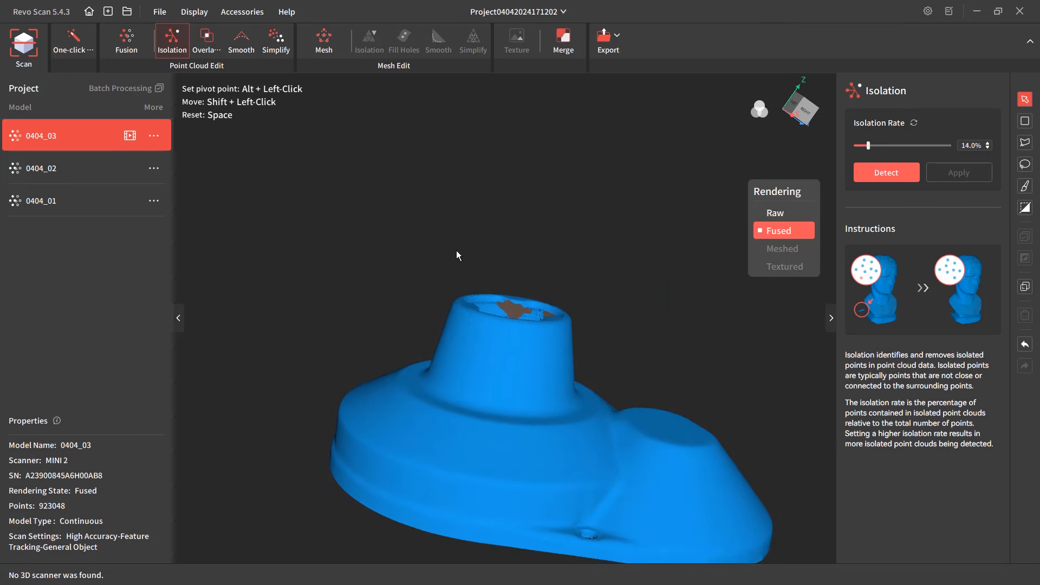
- Return to the Smooth tool and examine the housing's lower edge around the short cone up close
{"action": "left_click", "coordinate": [242, 41]}
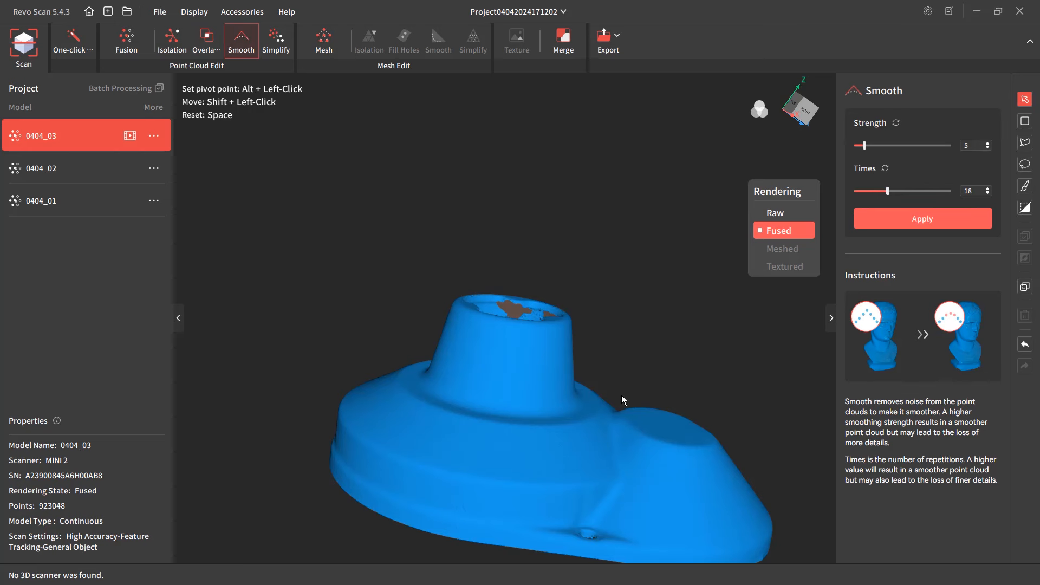
{"action": "left_click_drag", "start_coordinate": [622, 395], "coordinate": [646, 321]}
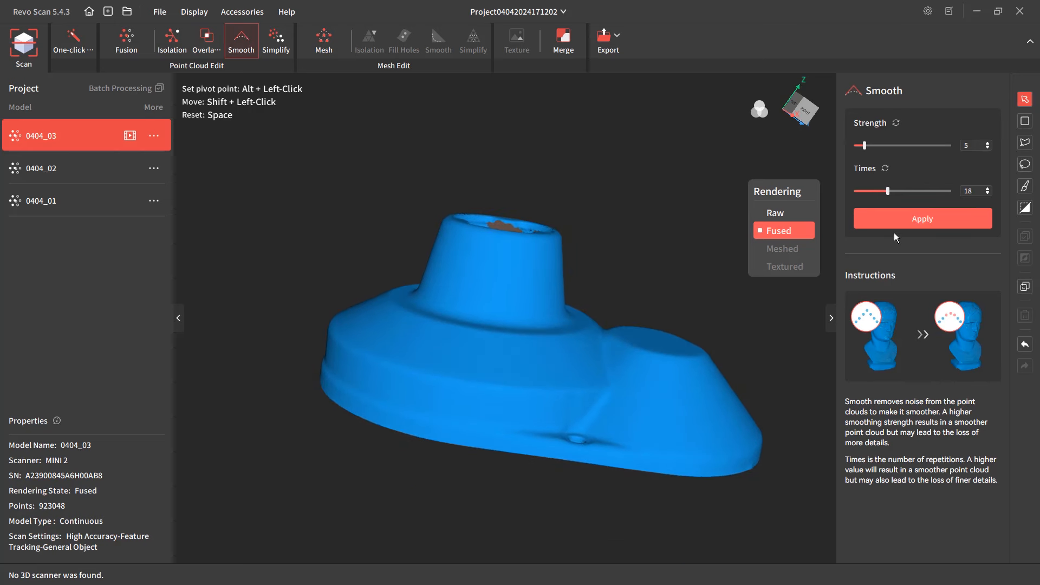
{"action": "left_click_drag", "start_coordinate": [746, 442], "coordinate": [592, 316]}
{"action": "scroll", "coordinate": [751, 425], "scroll_direction": "up", "scroll_amount": 3}
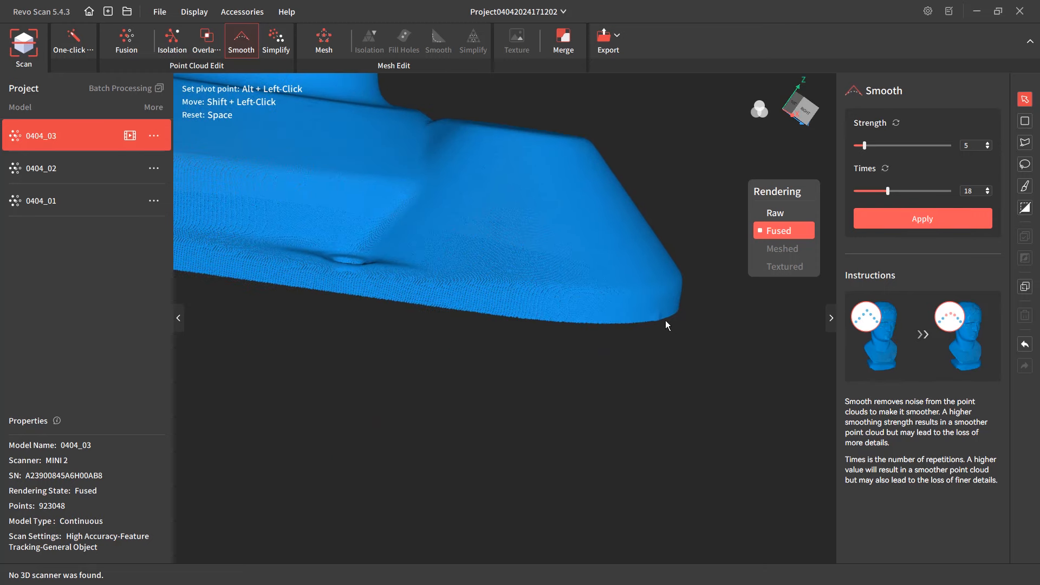
{"action": "left_click_drag", "start_coordinate": [660, 317], "coordinate": [670, 338]}
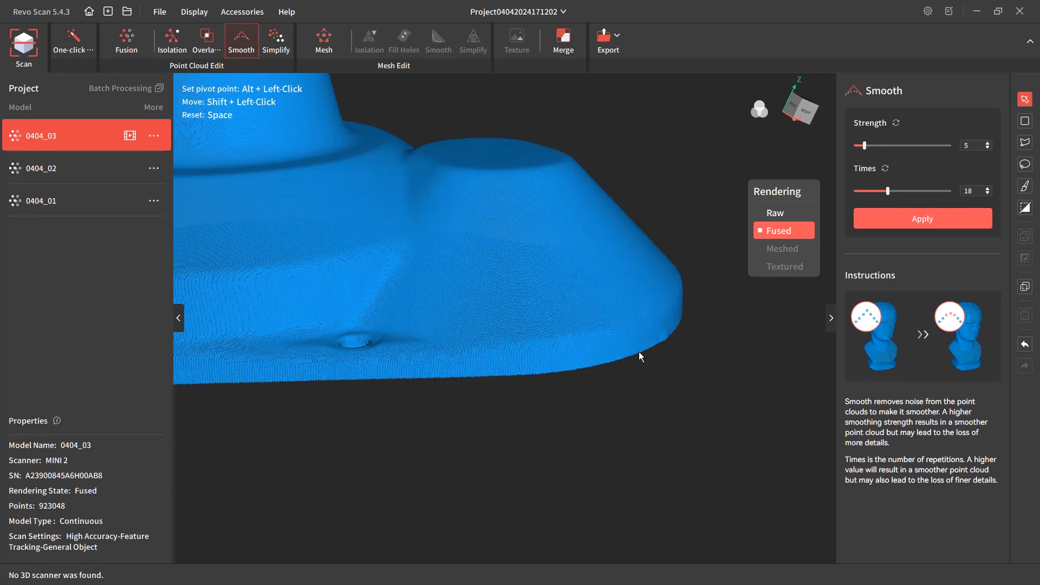
- Simplify the fused point cloud with geometric downsampling at a ratio of 40%
{"action": "left_click", "coordinate": [276, 50]}
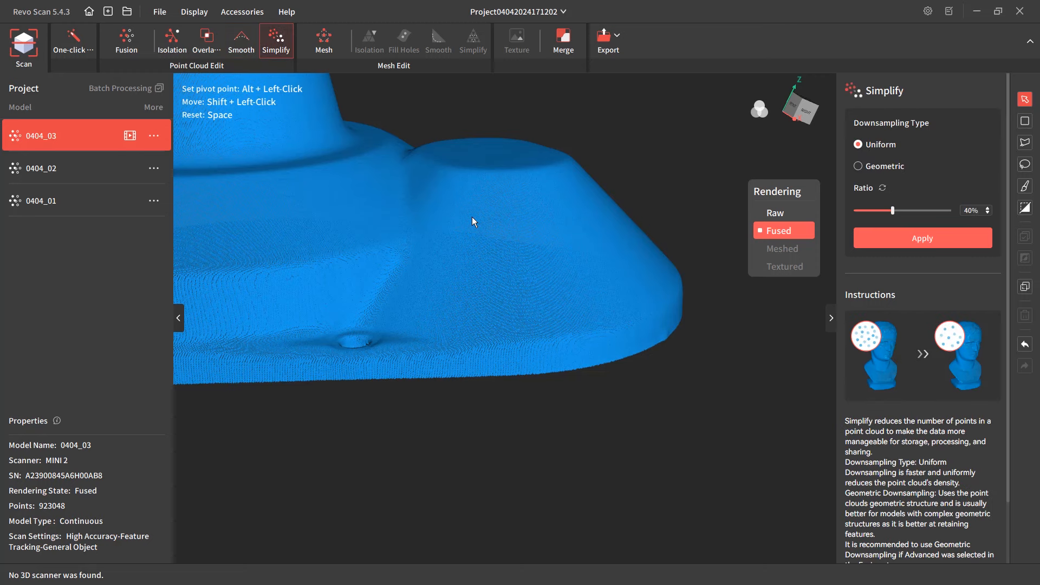
{"action": "left_click_drag", "start_coordinate": [473, 217], "coordinate": [644, 307], "text": "shift"}
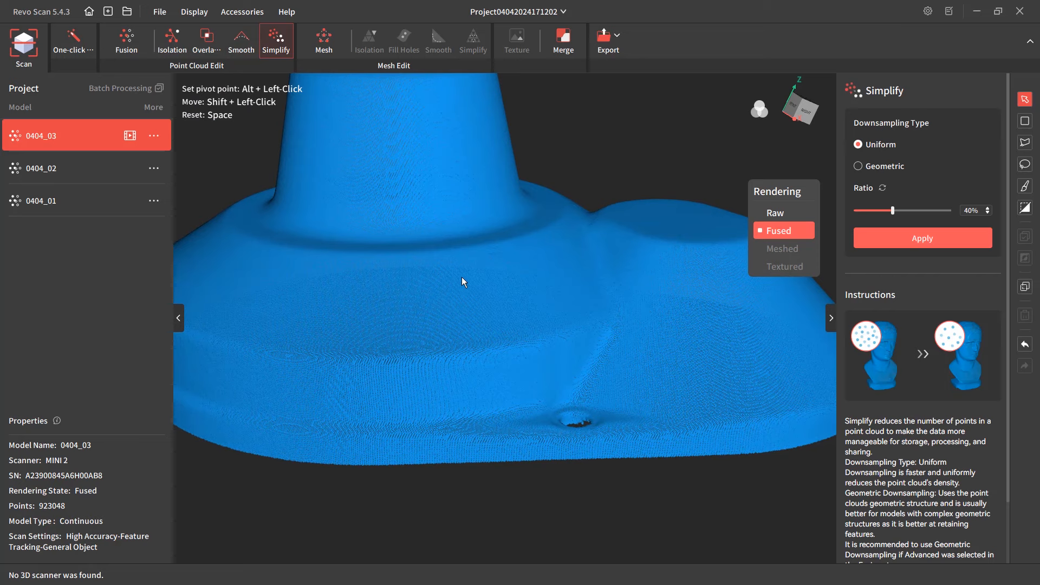
{"action": "scroll", "coordinate": [461, 287], "scroll_direction": "down", "scroll_amount": 2}
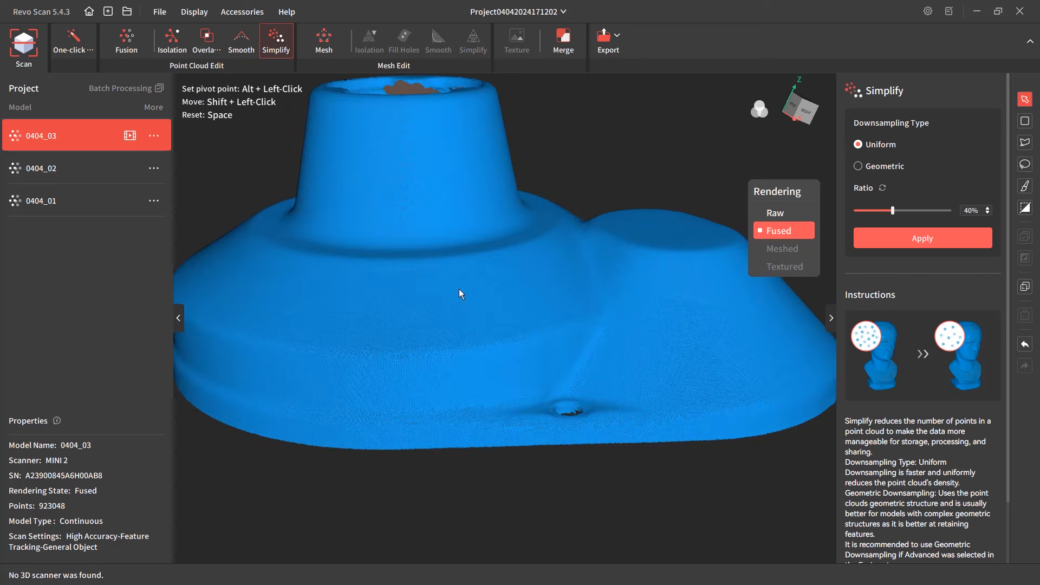
{"action": "scroll", "coordinate": [459, 289], "scroll_direction": "up", "scroll_amount": 10}
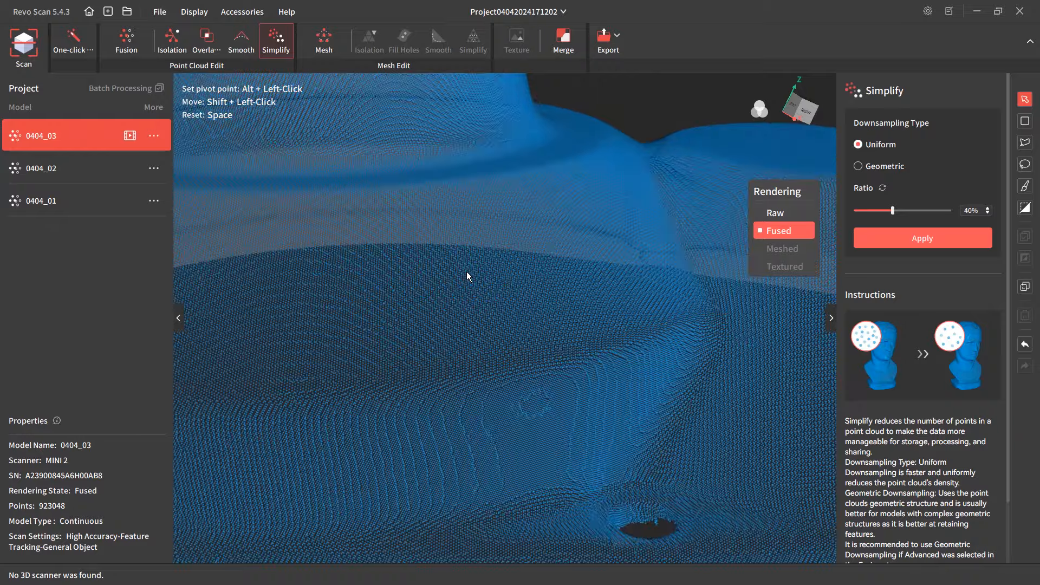
{"action": "scroll", "coordinate": [467, 273], "scroll_direction": "up", "scroll_amount": 5}
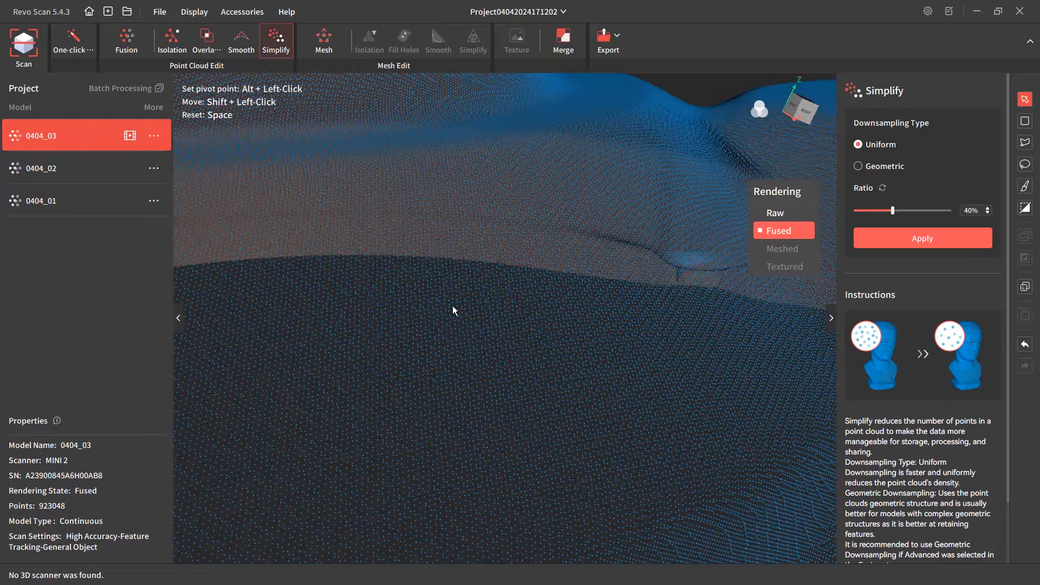
{"action": "scroll", "coordinate": [496, 317], "scroll_direction": "down", "scroll_amount": 15}
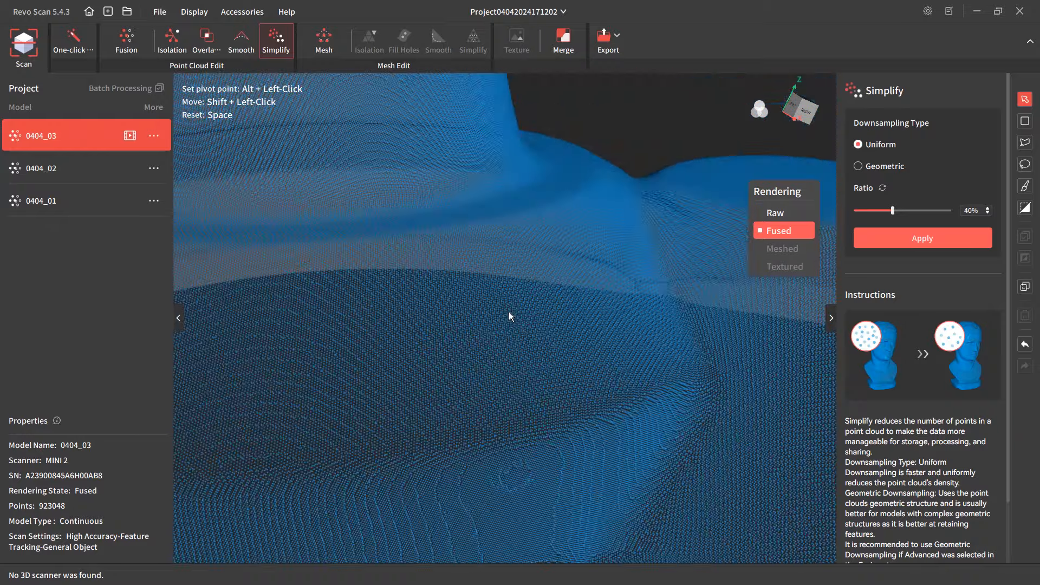
{"action": "left_click", "coordinate": [861, 168]}
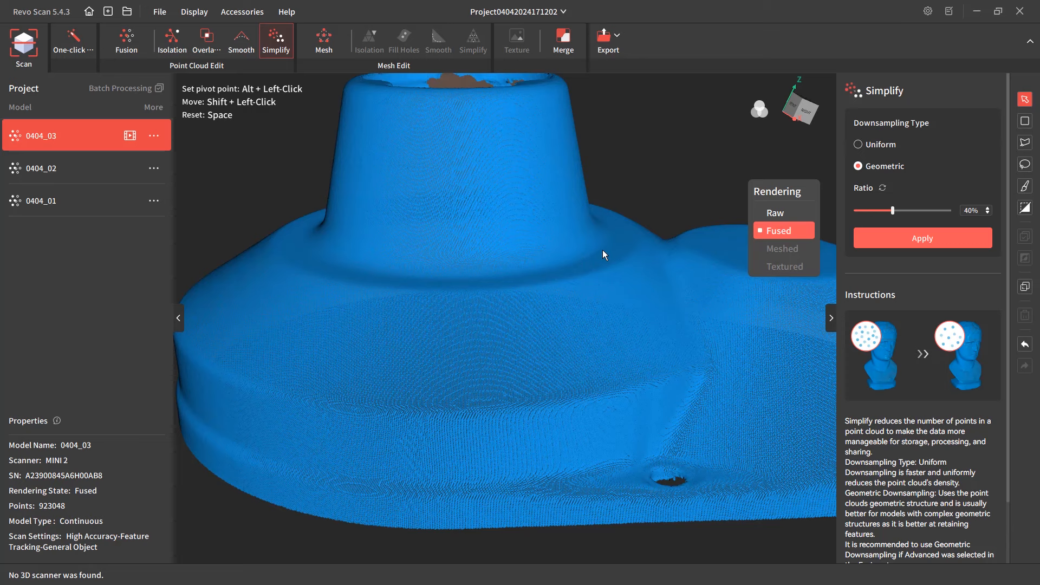
{"action": "scroll", "coordinate": [530, 268], "scroll_direction": "down", "scroll_amount": 3}
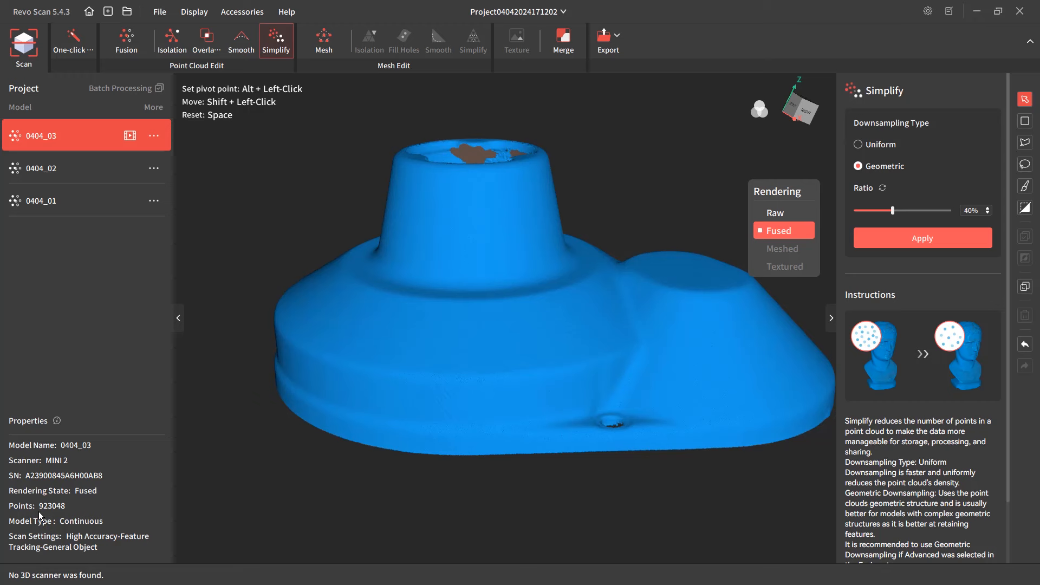
{"action": "left_click", "coordinate": [927, 236]}
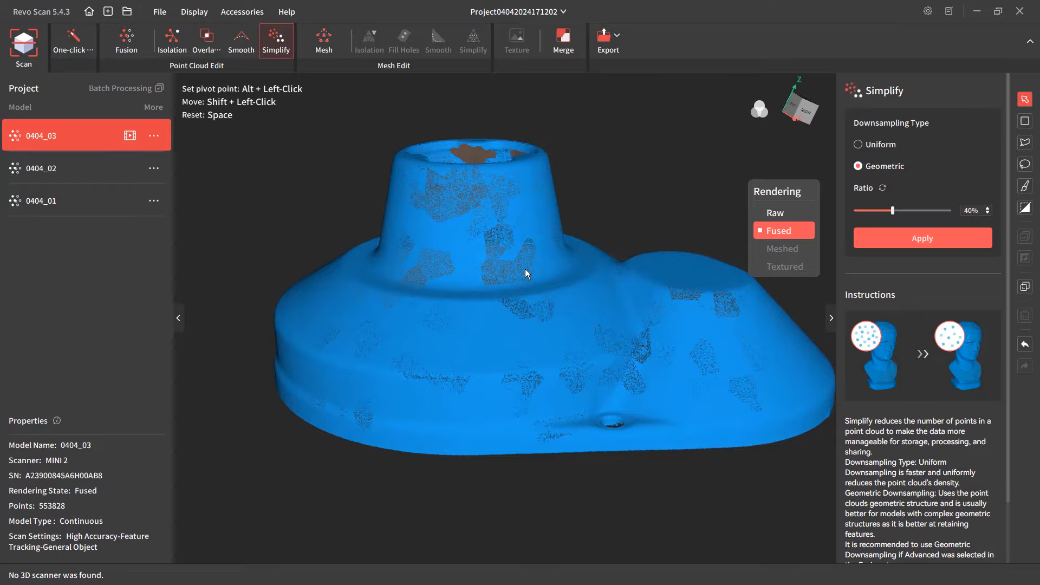
- Examine the point distribution of the simplified cloud on the tall neck up close
{"action": "scroll", "coordinate": [479, 182], "scroll_direction": "up", "scroll_amount": 10}
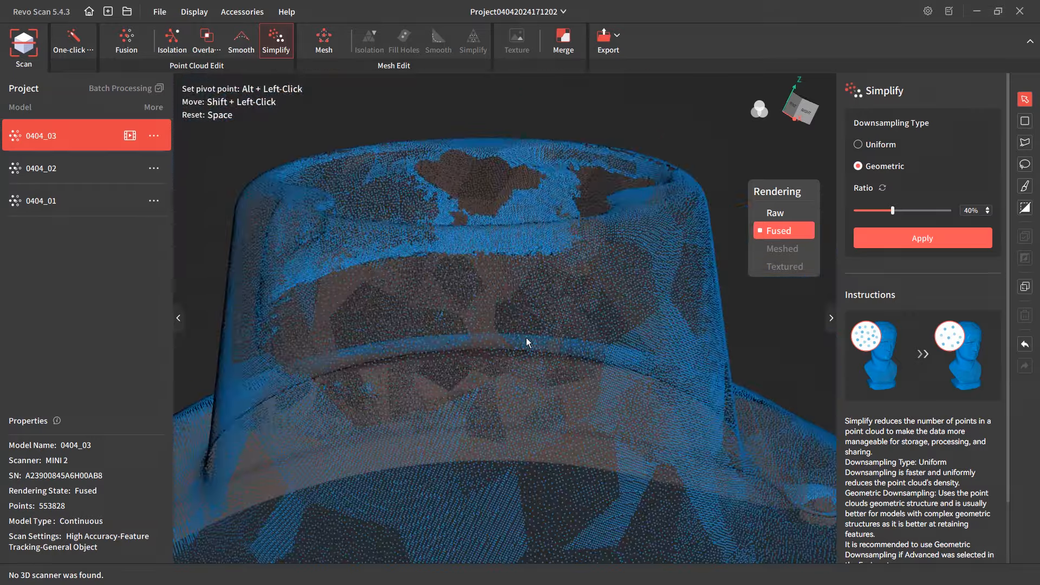
{"action": "scroll", "coordinate": [503, 311], "scroll_direction": "up", "scroll_amount": 4}
{"action": "scroll", "coordinate": [500, 268], "scroll_direction": "down", "scroll_amount": 5}
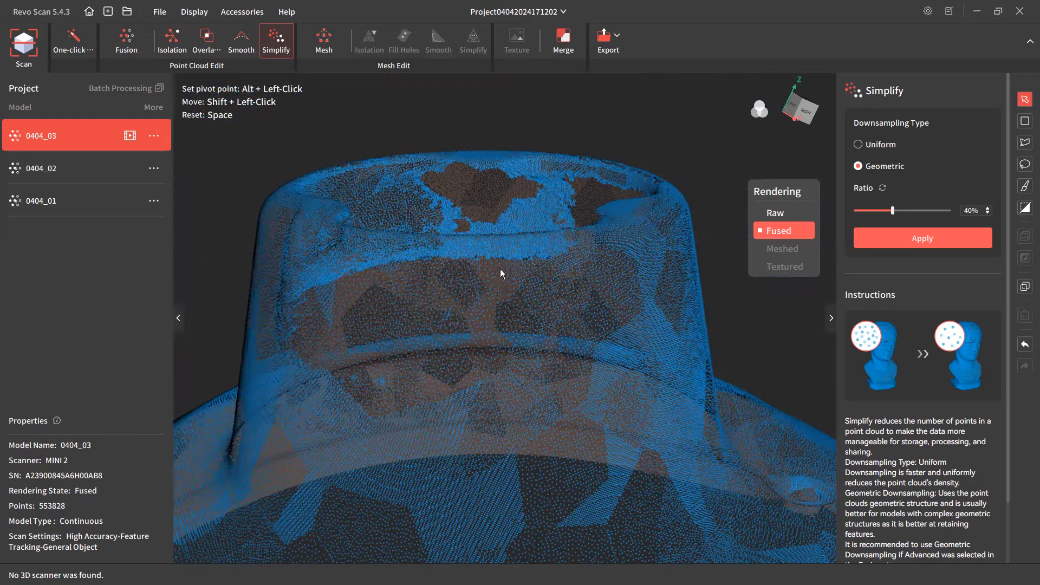
- Undo the geometric simplification of the fused point cloud and review the restored point density on the housing
{"action": "scroll", "coordinate": [500, 278], "scroll_direction": "down", "scroll_amount": 6}
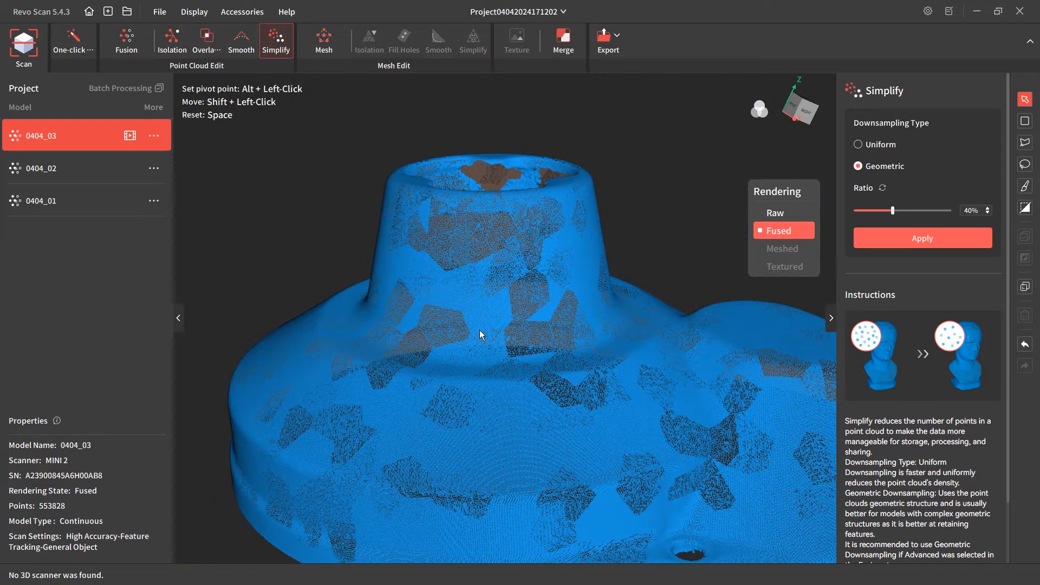
{"action": "scroll", "coordinate": [488, 372], "scroll_direction": "up", "scroll_amount": 3}
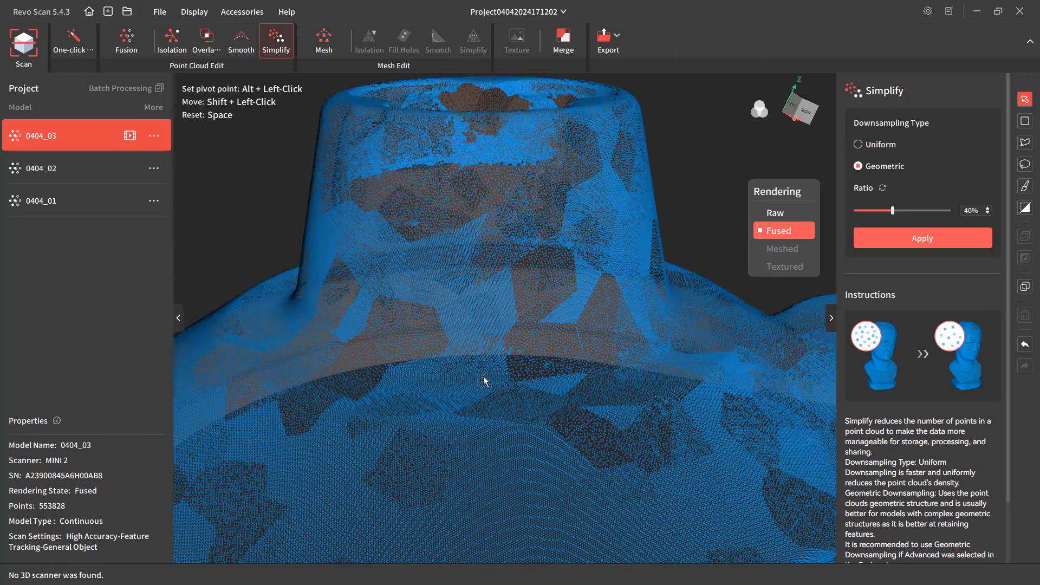
{"action": "scroll", "coordinate": [482, 376], "scroll_direction": "down", "scroll_amount": 5}
{"action": "scroll", "coordinate": [482, 377], "scroll_direction": "down", "scroll_amount": 4}
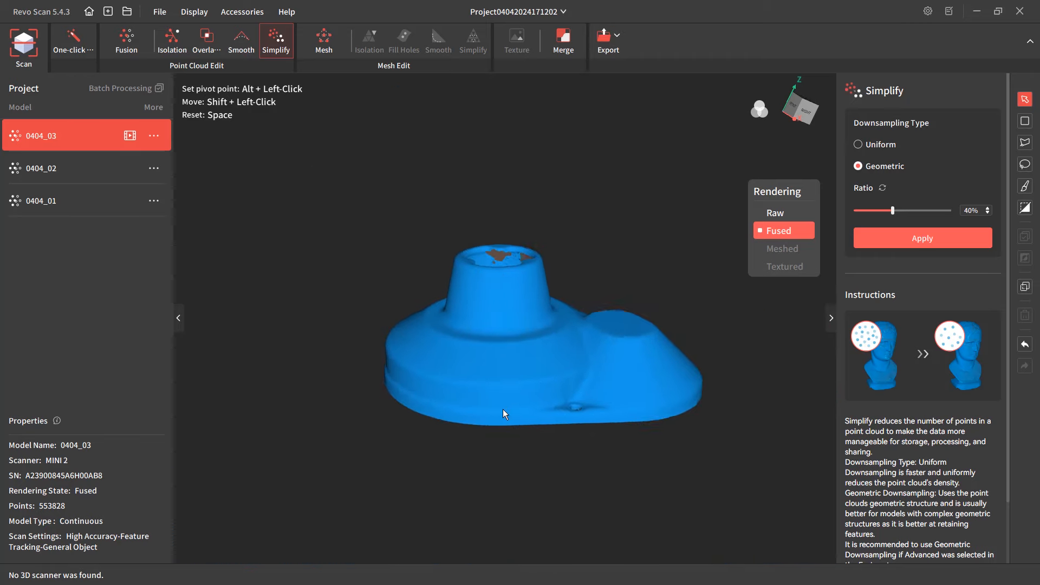
{"action": "scroll", "coordinate": [503, 409], "scroll_direction": "up", "scroll_amount": 6}
{"action": "scroll", "coordinate": [512, 303], "scroll_direction": "up", "scroll_amount": 2}
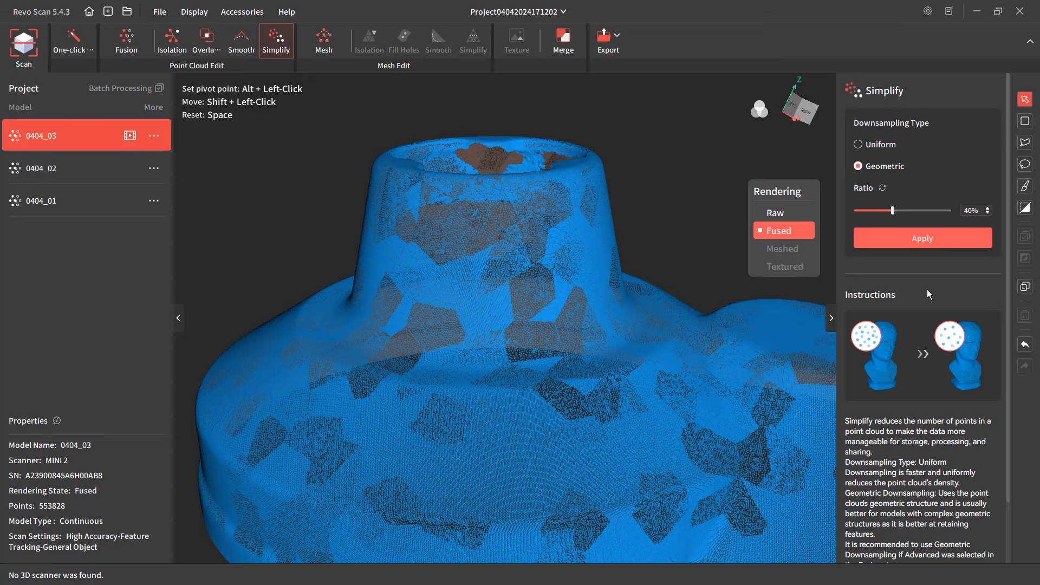
{"action": "left_click", "coordinate": [1025, 345]}
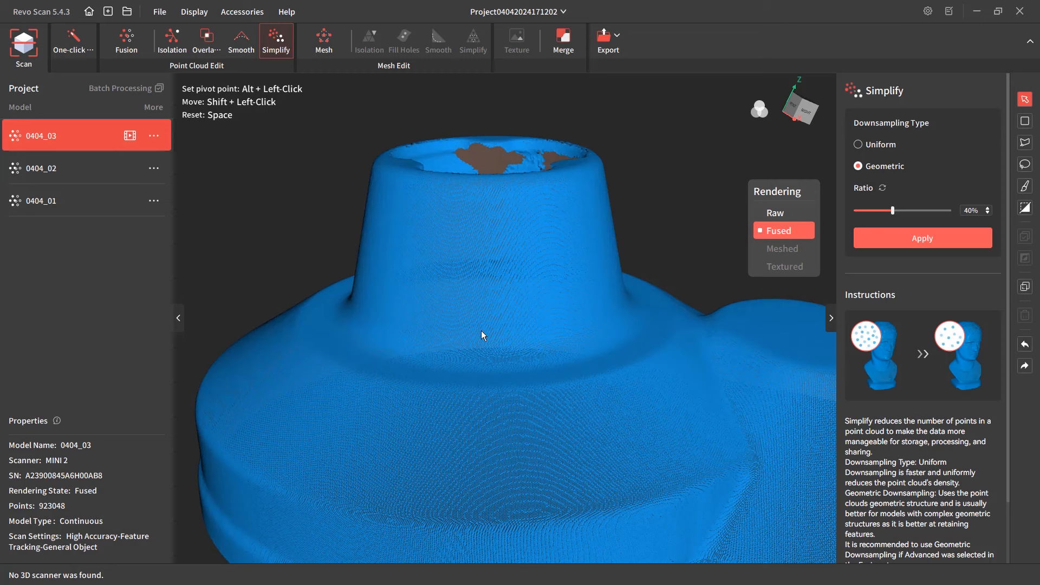
{"action": "scroll", "coordinate": [481, 330], "scroll_direction": "up", "scroll_amount": 1}
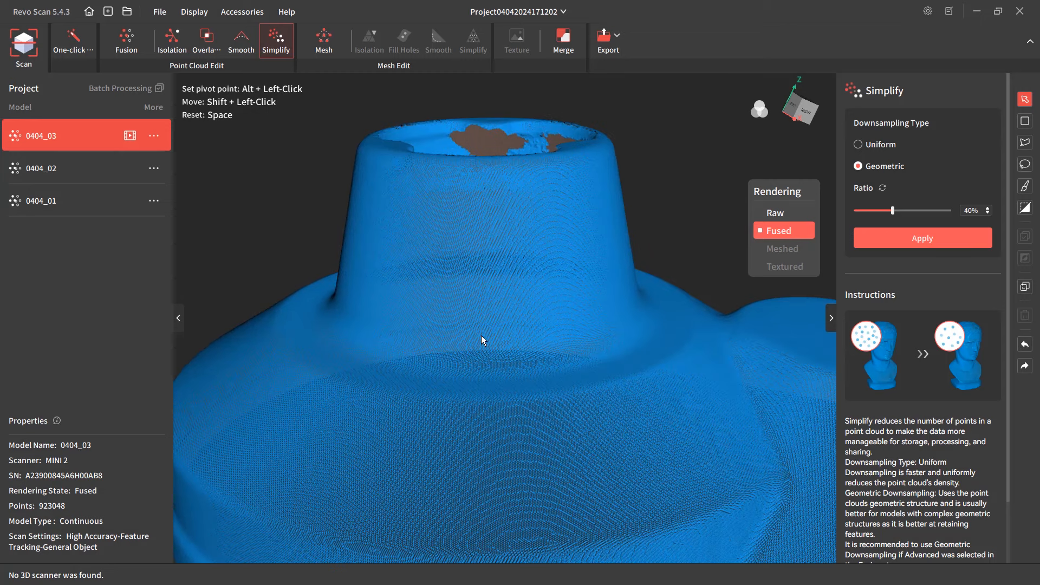
{"action": "scroll", "coordinate": [482, 336], "scroll_direction": "down", "scroll_amount": 5}
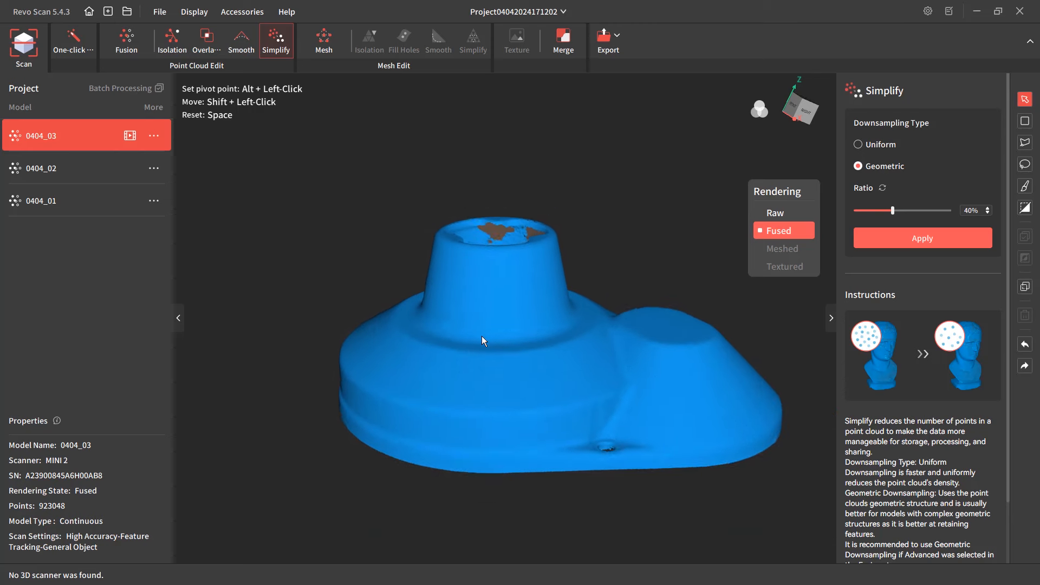
{"action": "left_click_drag", "start_coordinate": [482, 336], "coordinate": [495, 320]}
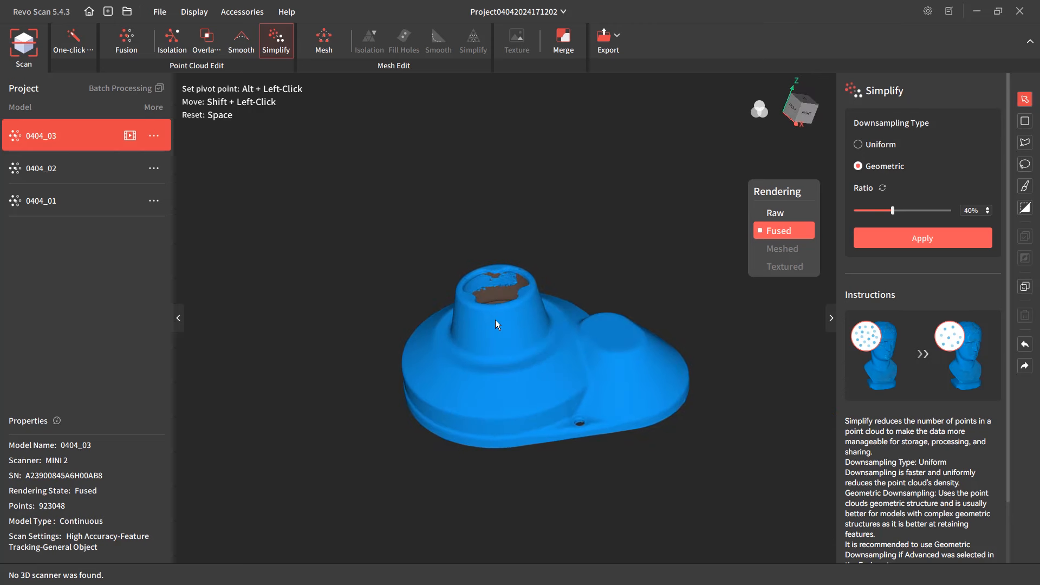
- Generate a mesh from the fused point cloud at quality 6.0 with automatic hole filling off
{"action": "left_click", "coordinate": [328, 40]}
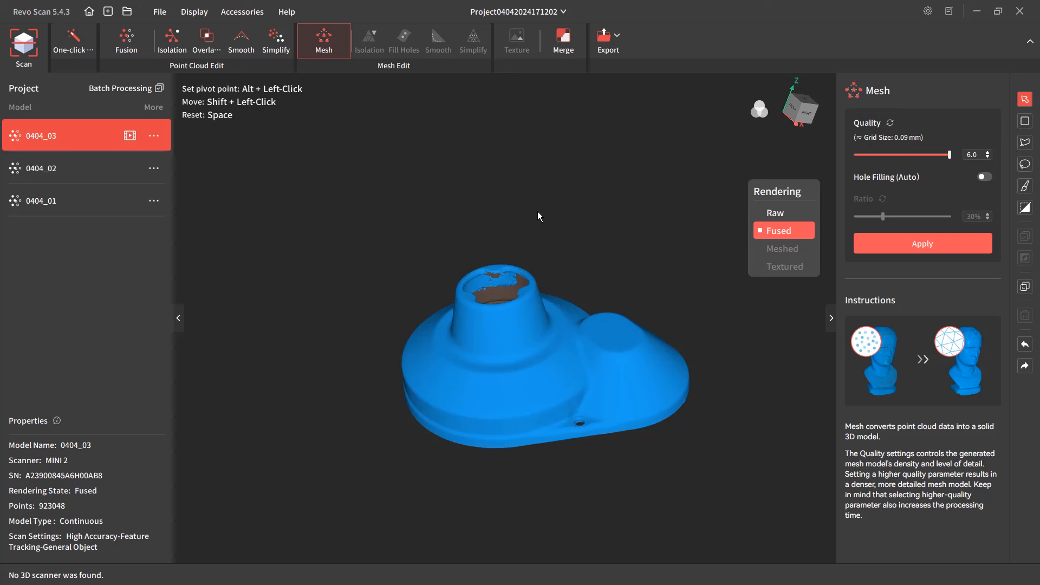
{"action": "scroll", "coordinate": [506, 308], "scroll_direction": "up", "scroll_amount": 10}
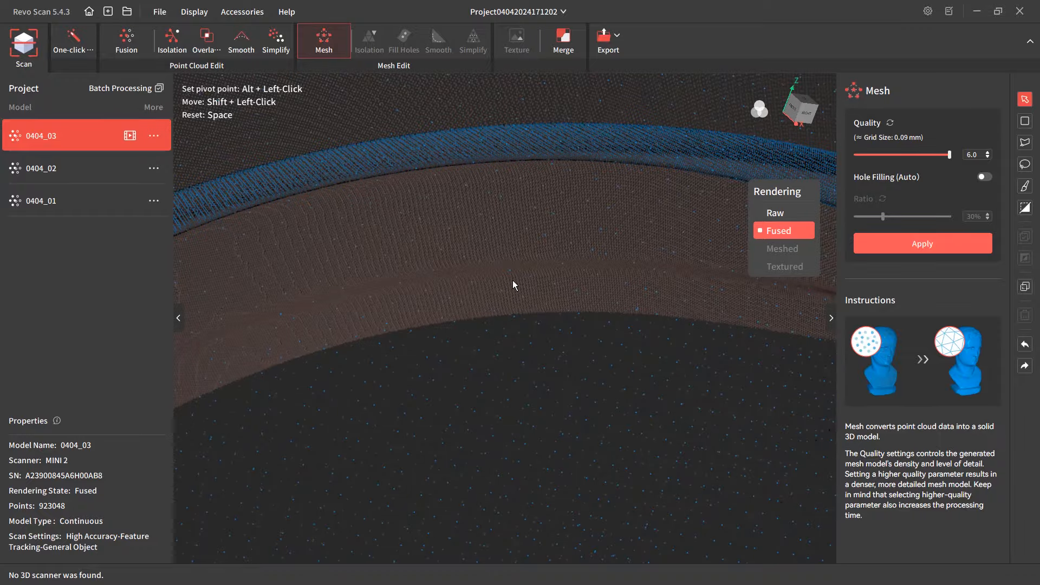
{"action": "scroll", "coordinate": [512, 281], "scroll_direction": "down", "scroll_amount": 10}
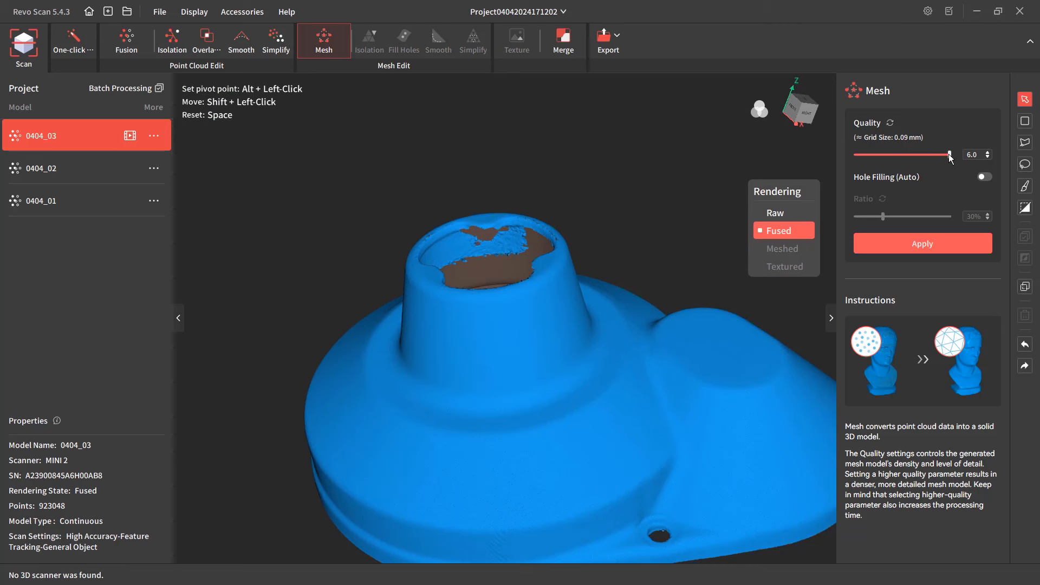
{"action": "left_click_drag", "start_coordinate": [949, 154], "coordinate": [905, 159]}
{"action": "left_click_drag", "start_coordinate": [901, 161], "coordinate": [909, 159]}
{"action": "left_click", "coordinate": [930, 244]}
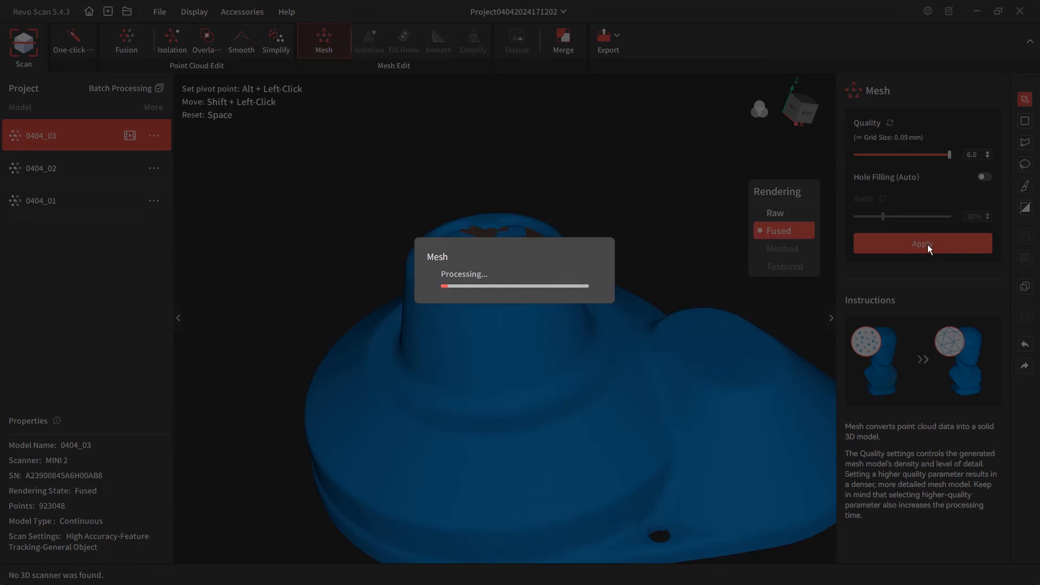
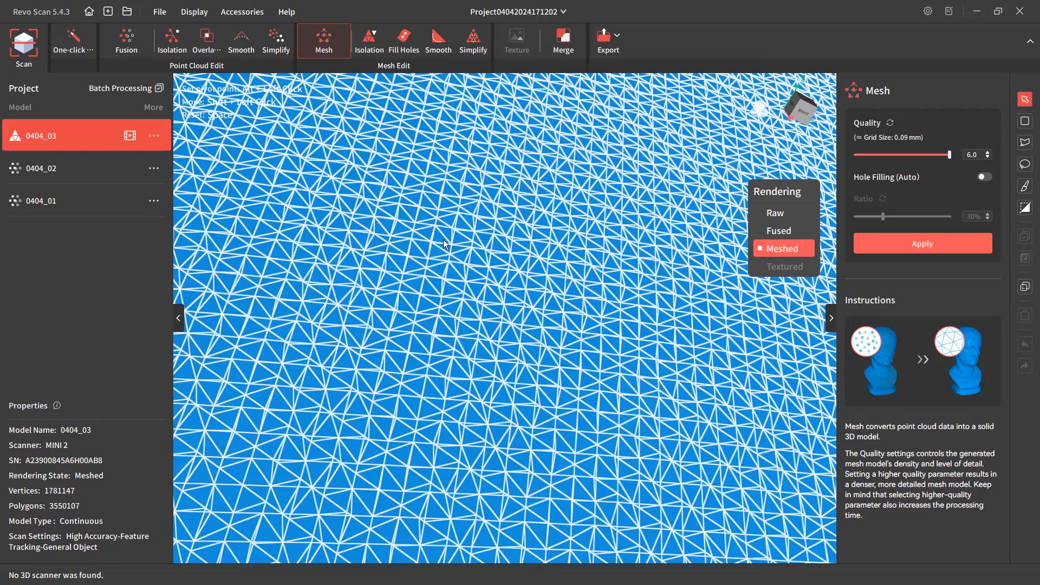
- Inspect the triangles of the new mesh up close and turn off its wireframe display
{"action": "scroll", "coordinate": [453, 263], "scroll_direction": "up", "scroll_amount": 5}
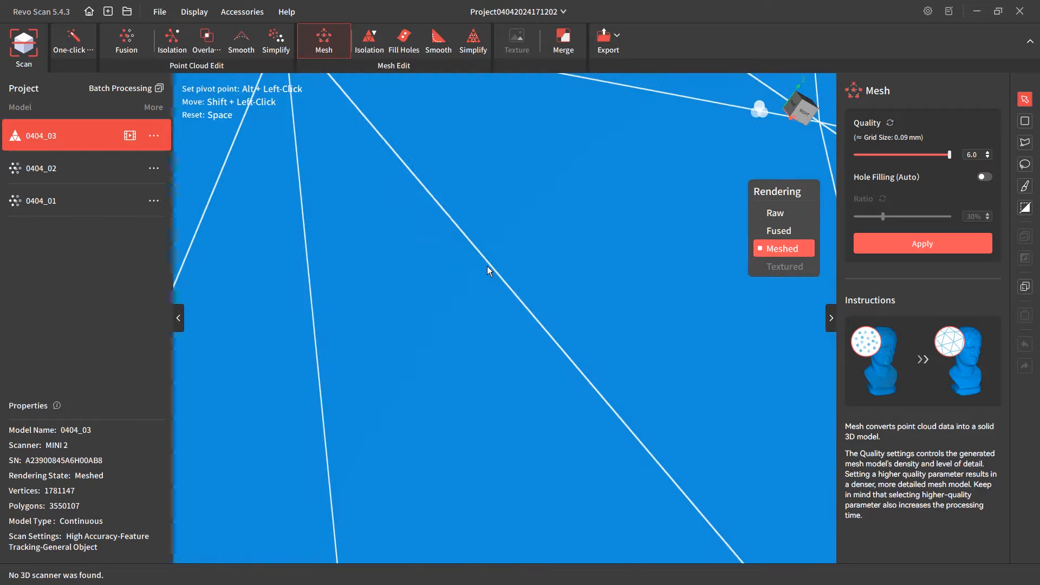
{"action": "scroll", "coordinate": [480, 264], "scroll_direction": "down", "scroll_amount": 8}
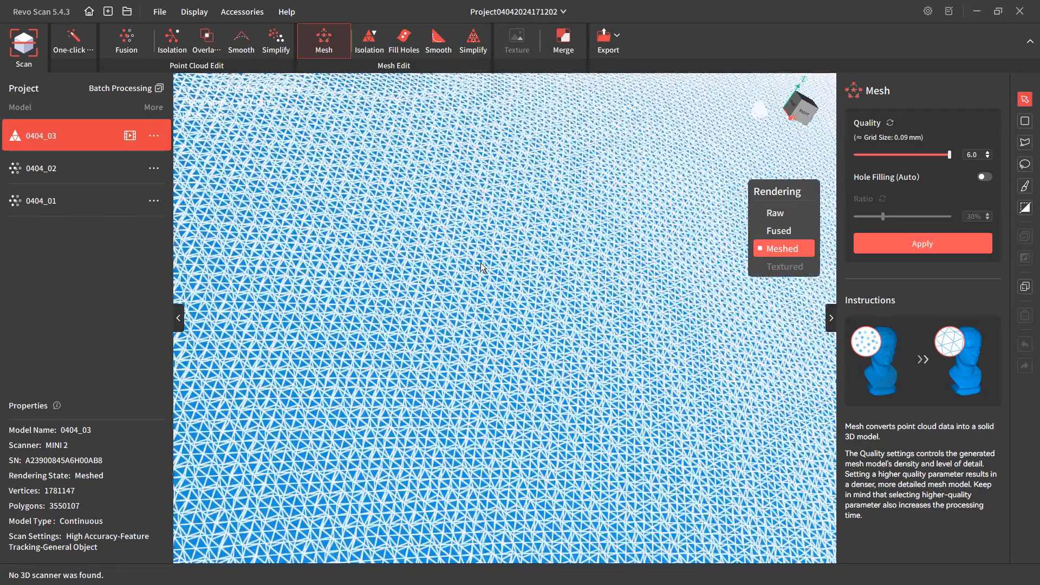
{"action": "scroll", "coordinate": [479, 261], "scroll_direction": "down", "scroll_amount": 5}
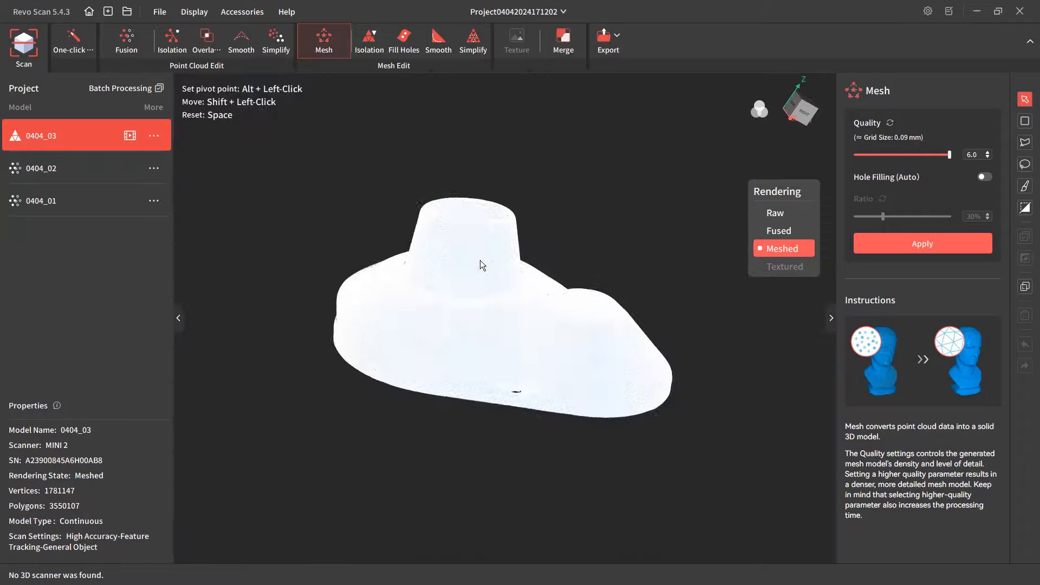
{"action": "mouse_move", "coordinate": [480, 261]}
{"action": "left_mouse_down"}
{"action": "mouse_move", "coordinate": [456, 386]}
{"action": "mouse_move", "coordinate": [486, 156]}
{"action": "mouse_move", "coordinate": [466, 261]}
{"action": "left_mouse_up"}
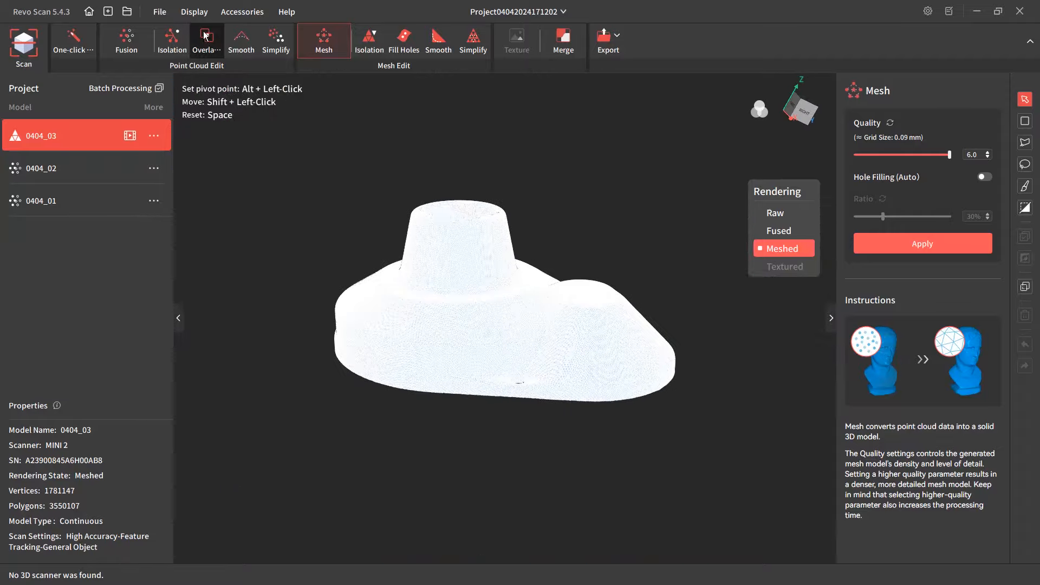
{"action": "left_click", "coordinate": [193, 12]}
{"action": "mouse_move", "coordinate": [233, 142]}
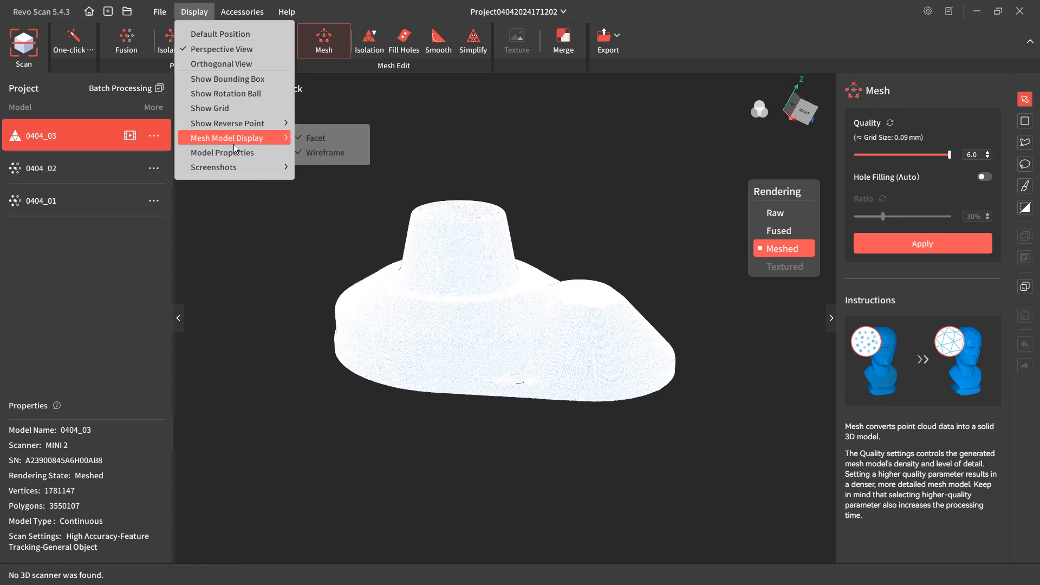
{"action": "left_click", "coordinate": [321, 152]}
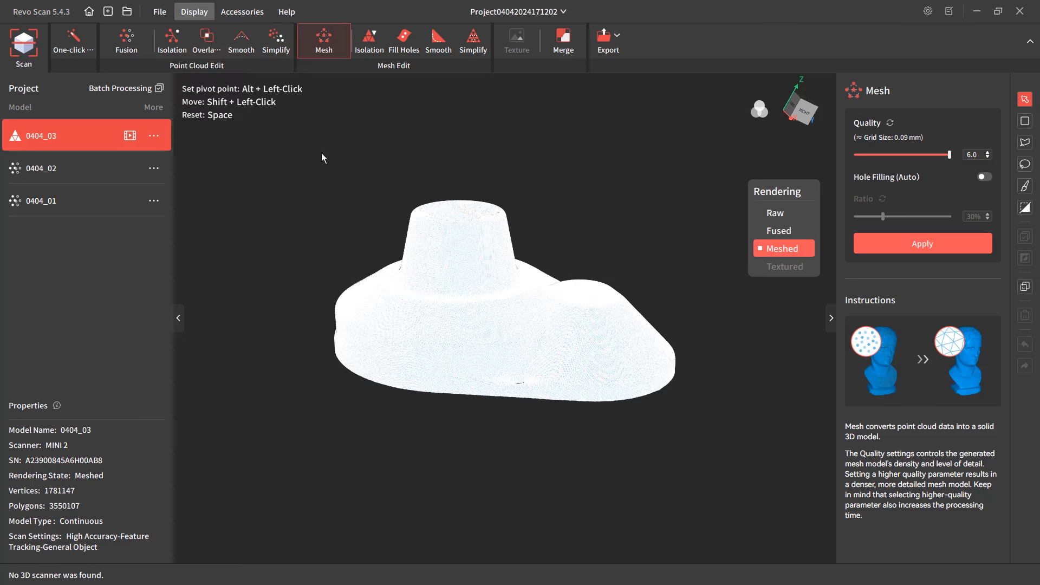
- Preview the available model colours and surface finishes, and apply white with the Shiny finish
{"action": "left_click", "coordinate": [194, 11]}
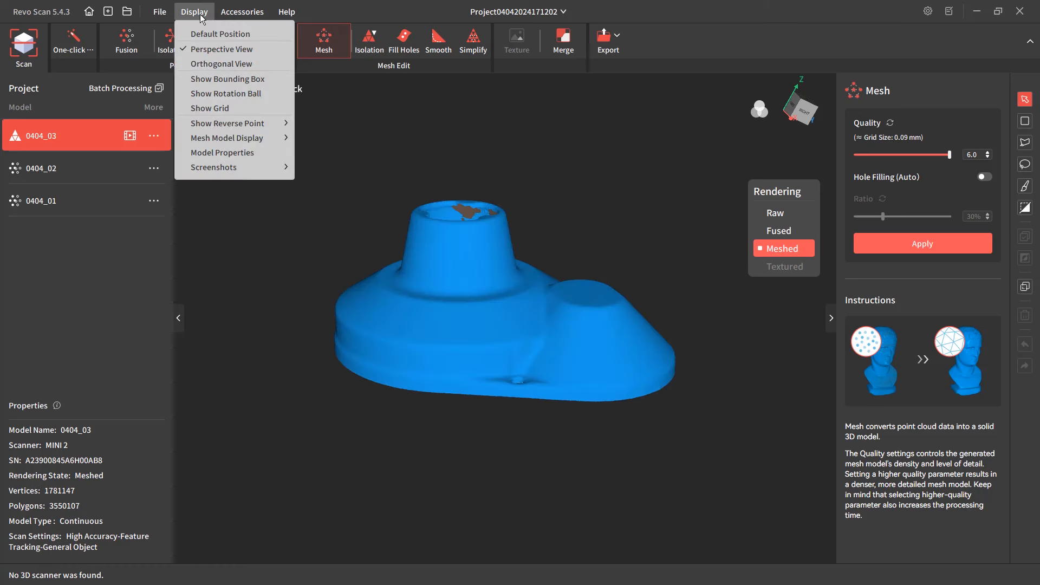
{"action": "left_click", "coordinate": [258, 153]}
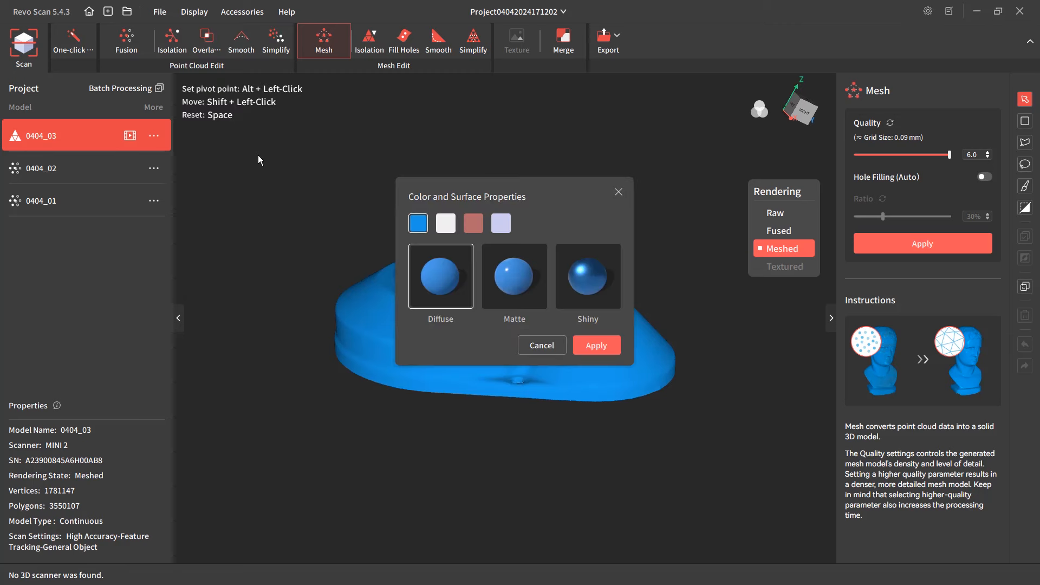
{"action": "left_click", "coordinate": [453, 226]}
{"action": "left_click_drag", "start_coordinate": [505, 197], "coordinate": [627, 134]}
{"action": "left_click", "coordinate": [599, 158]}
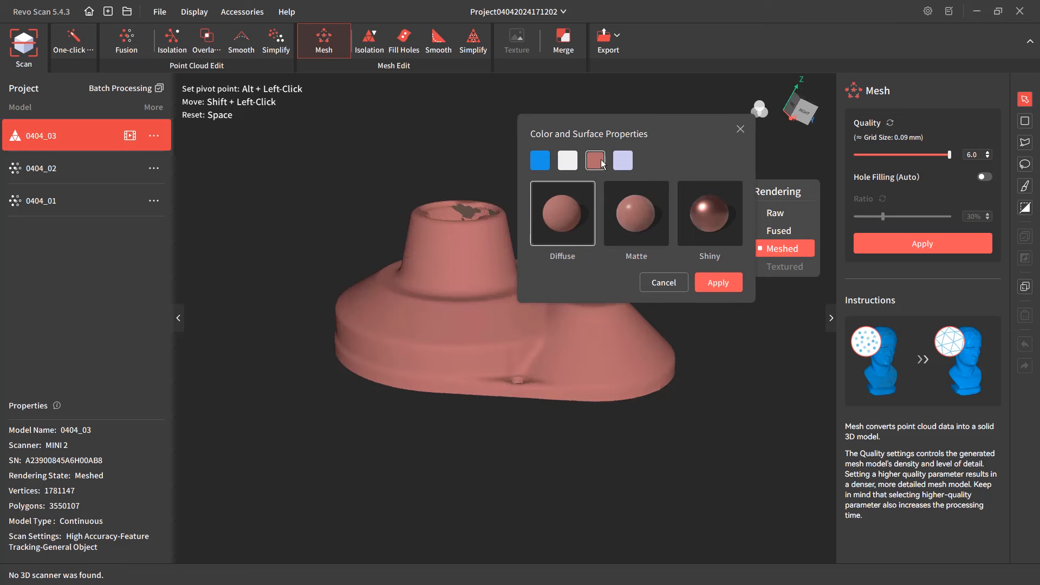
{"action": "left_click", "coordinate": [622, 161]}
{"action": "left_click", "coordinate": [568, 165]}
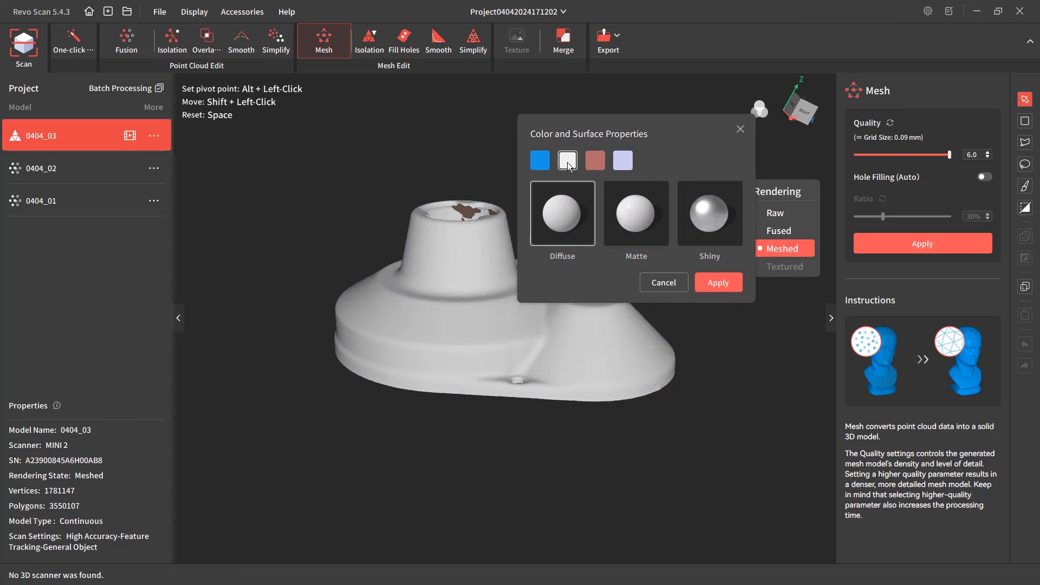
{"action": "left_click", "coordinate": [636, 212]}
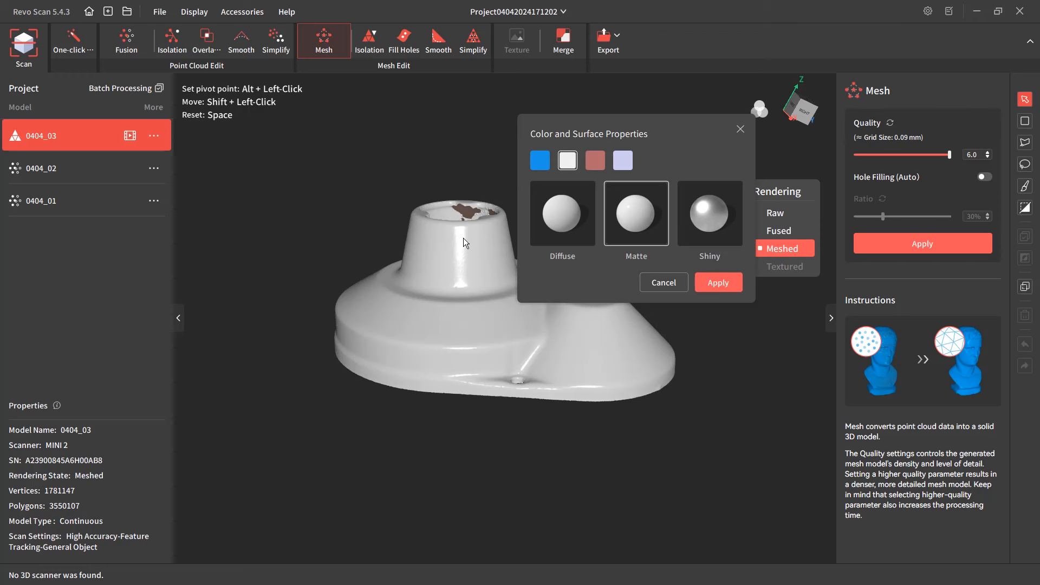
{"action": "left_click", "coordinate": [711, 227]}
{"action": "left_click", "coordinate": [709, 284]}
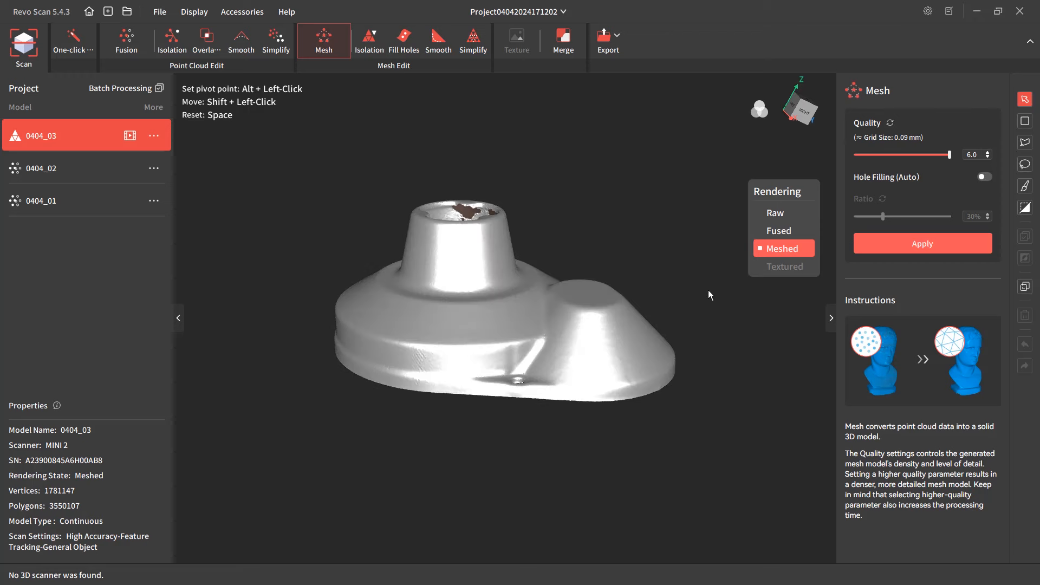
- Examine the shiny mesh surface along the housing's lower band and around the small screw hole
{"action": "scroll", "coordinate": [477, 268], "scroll_direction": "up", "scroll_amount": 5}
{"action": "scroll", "coordinate": [493, 363], "scroll_direction": "up", "scroll_amount": 3}
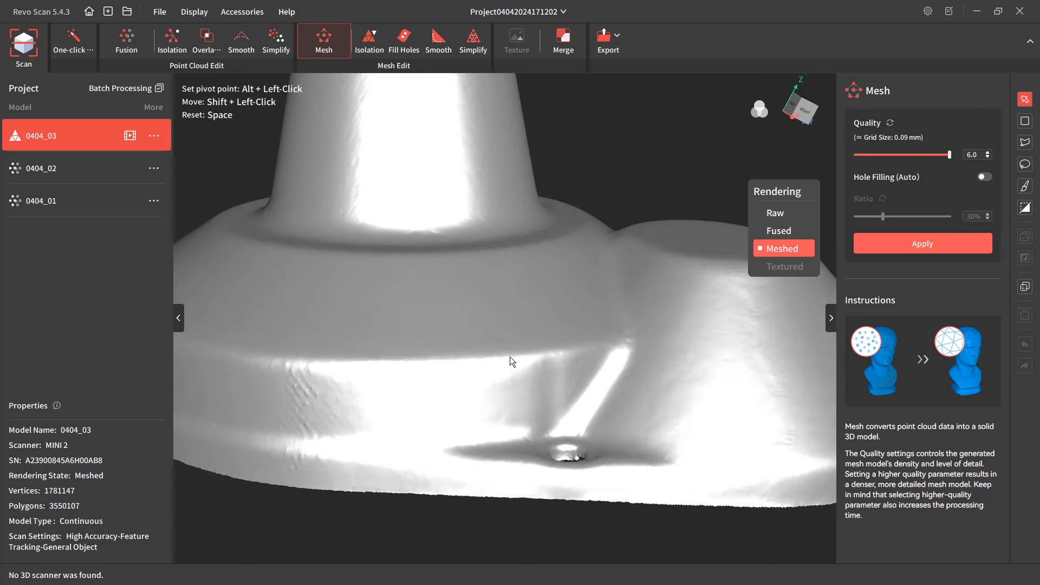
{"action": "left_click_drag", "start_coordinate": [323, 395], "coordinate": [444, 329]}
{"action": "scroll", "coordinate": [503, 381], "scroll_direction": "down", "scroll_amount": 5}
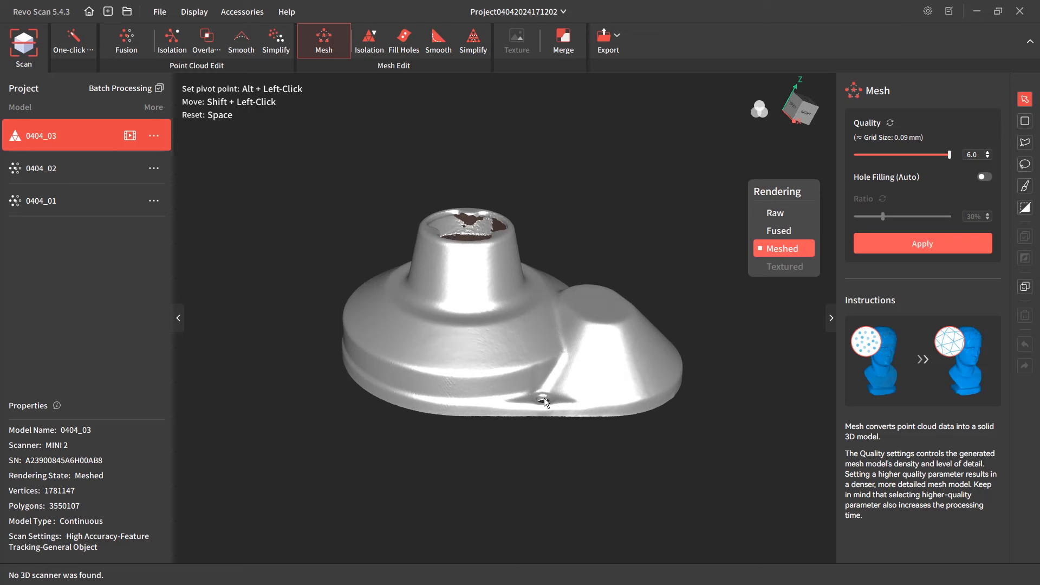
{"action": "mouse_move", "coordinate": [537, 404]}
{"action": "left_mouse_down"}
{"action": "mouse_move", "coordinate": [523, 489]}
{"action": "mouse_move", "coordinate": [504, 385]}
{"action": "mouse_move", "coordinate": [517, 90]}
{"action": "mouse_move", "coordinate": [536, 290]}
{"action": "mouse_move", "coordinate": [450, 275]}
{"action": "mouse_move", "coordinate": [440, 377]}
{"action": "mouse_move", "coordinate": [537, 369]}
{"action": "mouse_move", "coordinate": [542, 386]}
{"action": "left_mouse_up"}
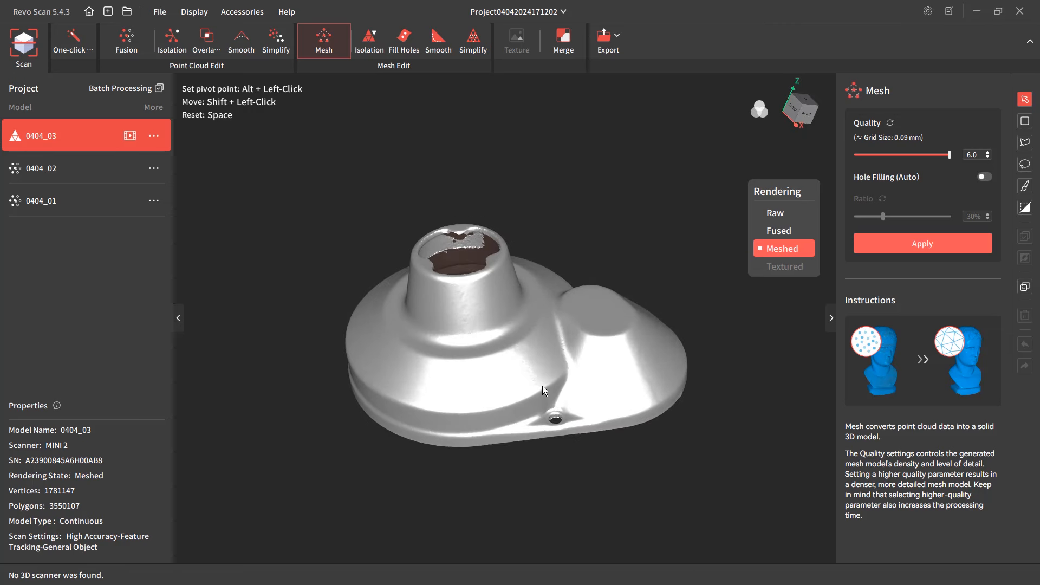
- Detect isolated mesh parts at an isolation rate of 15.0% and remove them
{"action": "left_click", "coordinate": [369, 39]}
{"action": "left_click", "coordinate": [895, 175]}
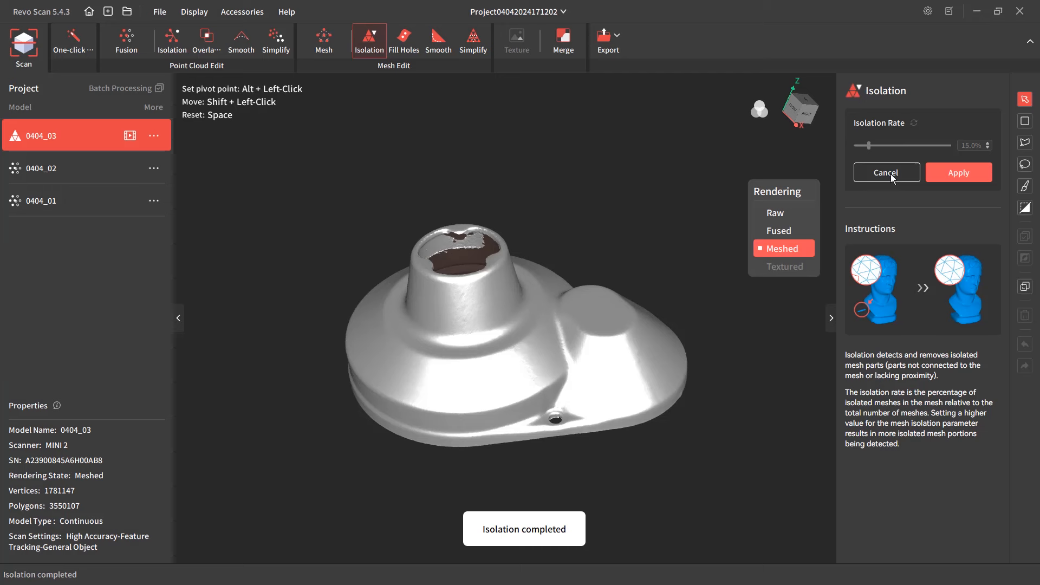
{"action": "left_click_drag", "start_coordinate": [542, 355], "coordinate": [440, 281]}
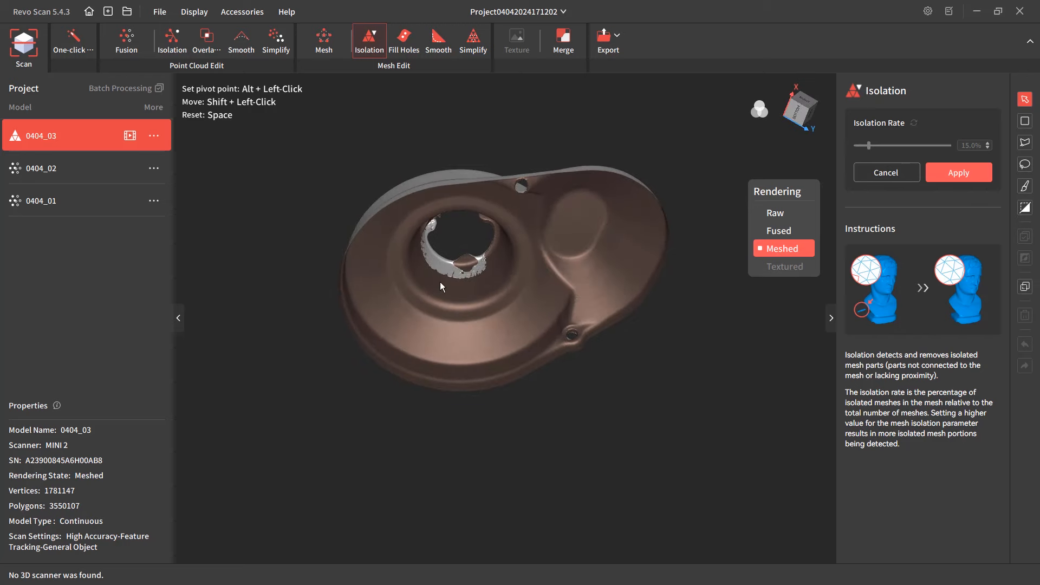
{"action": "left_click", "coordinate": [967, 177]}
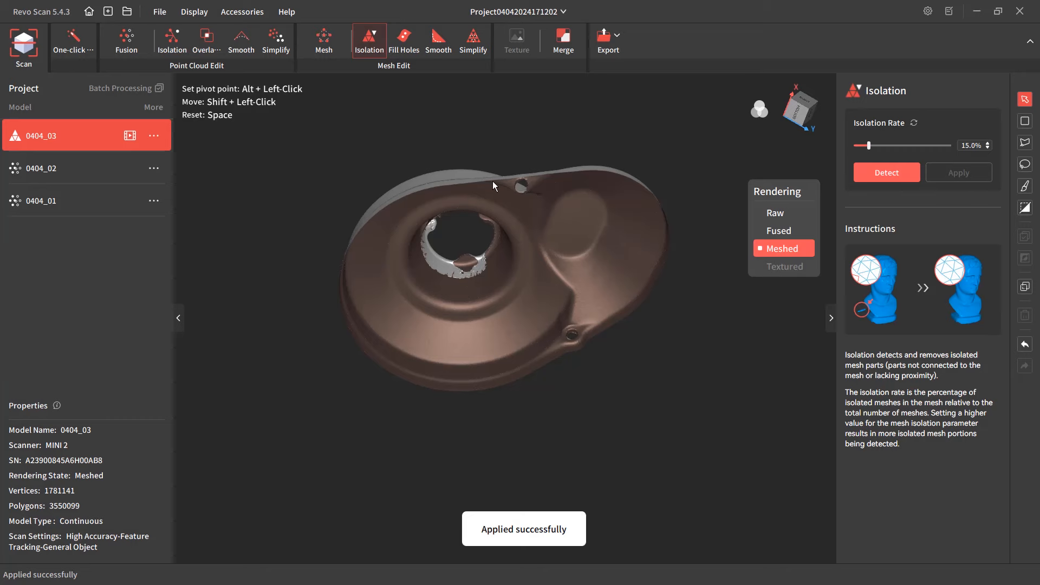
- Inspect the open top of the tall neck and review the Plane and Curved methods of the Fill Holes tool
{"action": "left_click_drag", "start_coordinate": [492, 181], "coordinate": [493, 281]}
{"action": "scroll", "coordinate": [445, 236], "scroll_direction": "up", "scroll_amount": 4}
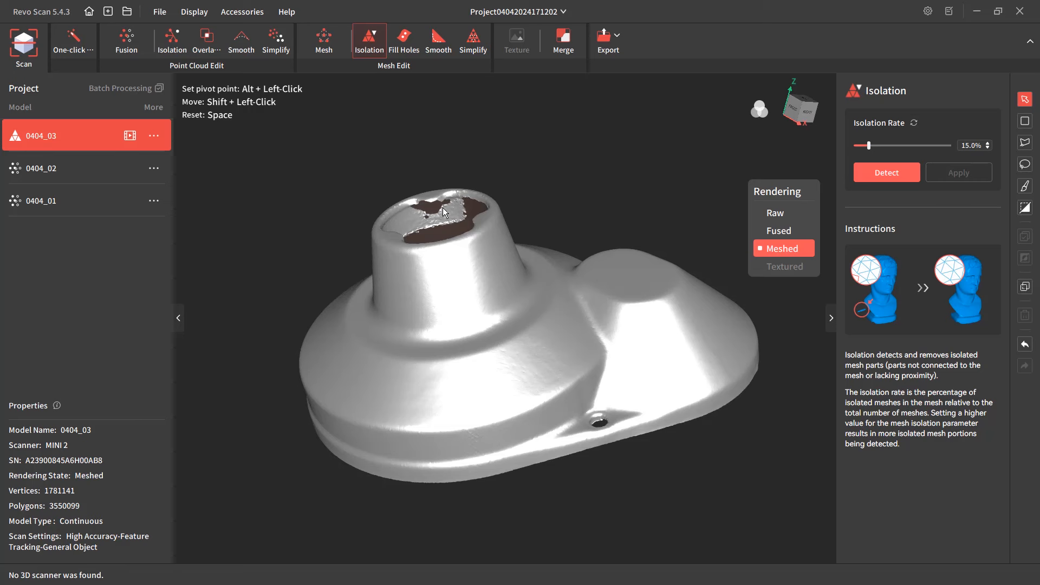
{"action": "left_click", "coordinate": [407, 41]}
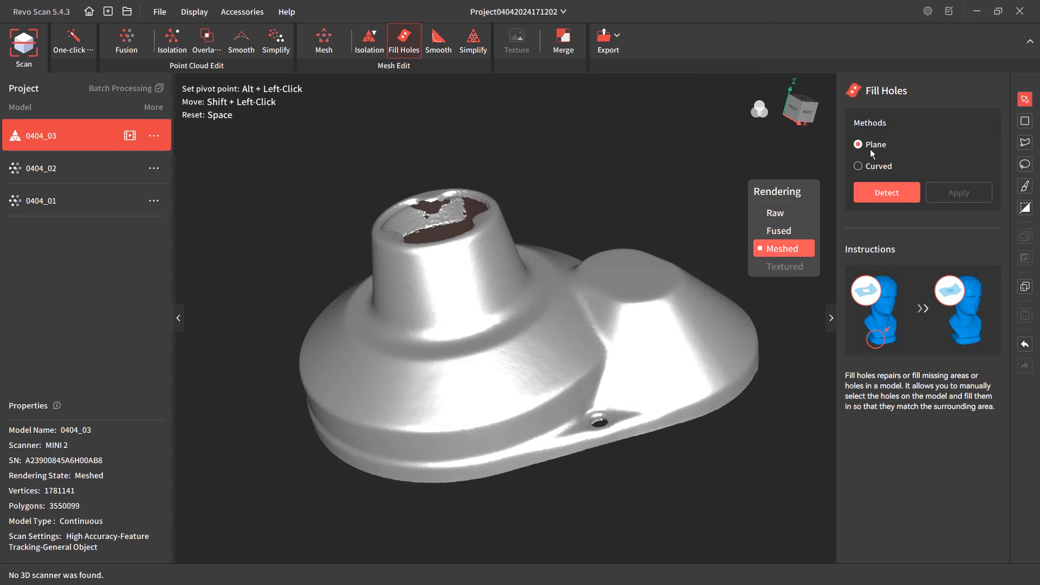
{"action": "left_click_drag", "start_coordinate": [536, 368], "coordinate": [631, 309]}
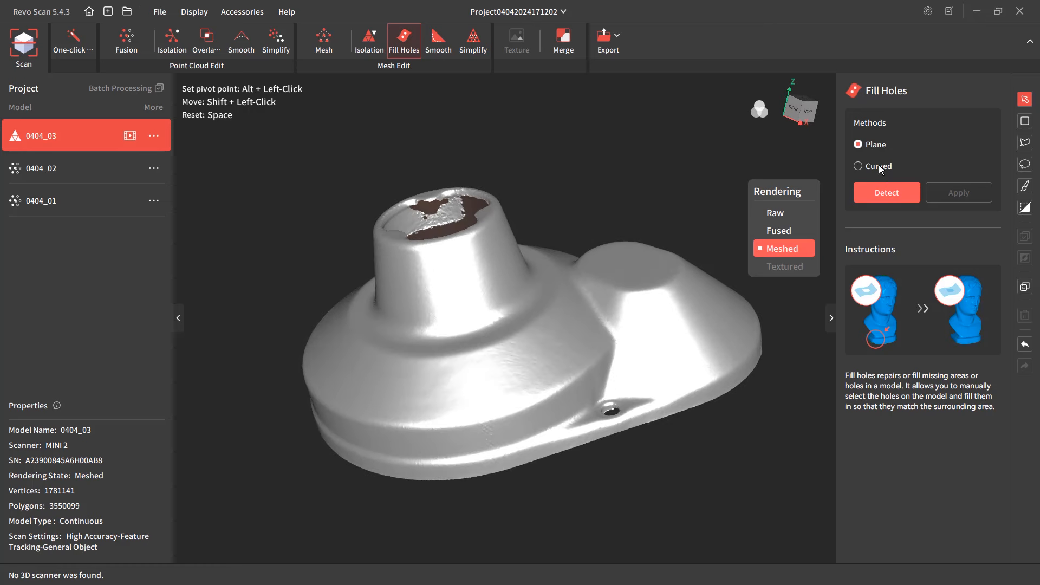
- Smooth the mesh 3 times at a strength of 1.0 and inspect the surface around the screw hole
{"action": "left_click", "coordinate": [438, 39]}
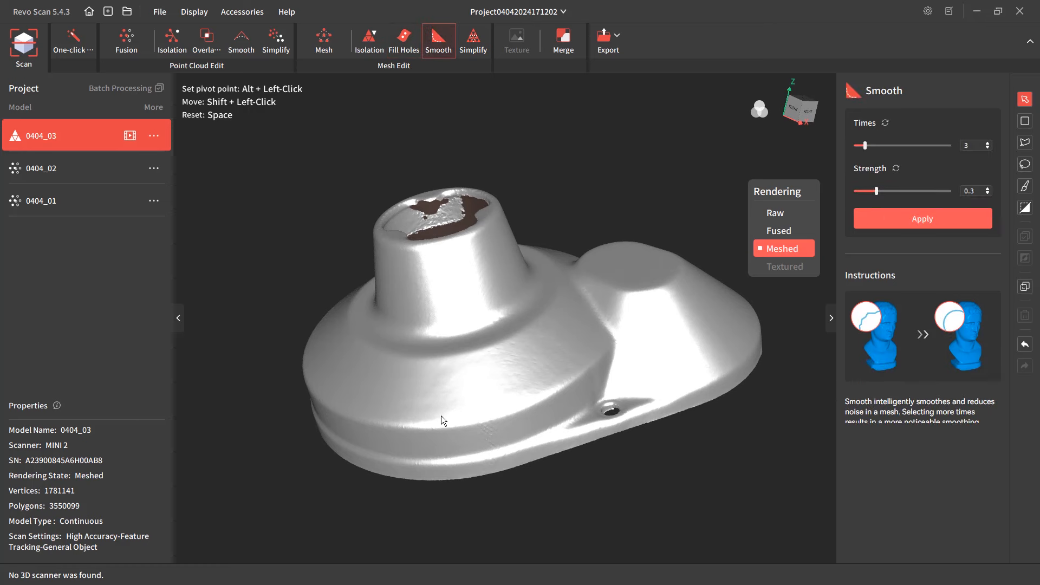
{"action": "left_click_drag", "start_coordinate": [441, 415], "coordinate": [458, 402]}
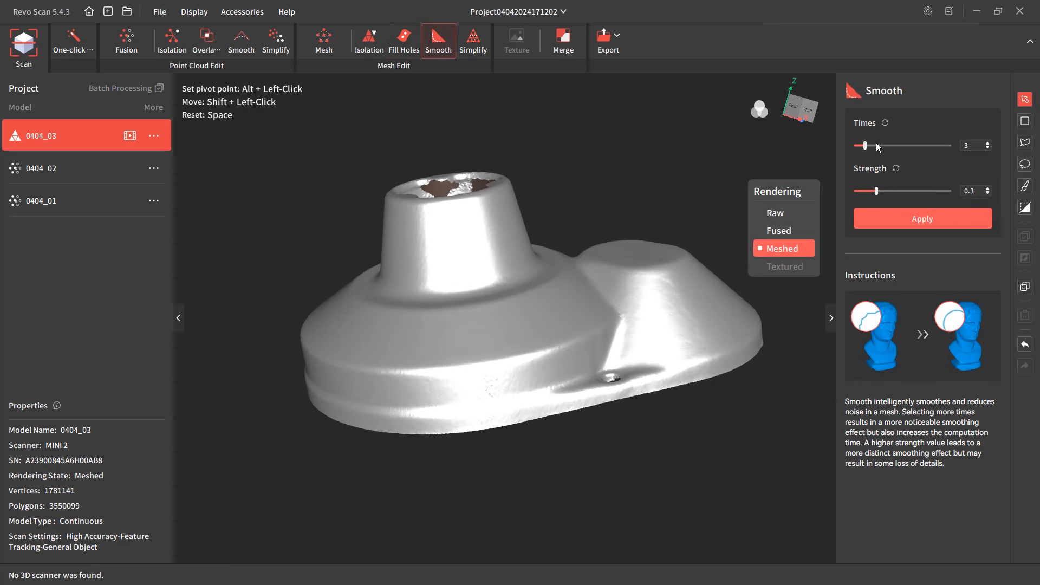
{"action": "left_click_drag", "start_coordinate": [571, 381], "coordinate": [477, 386]}
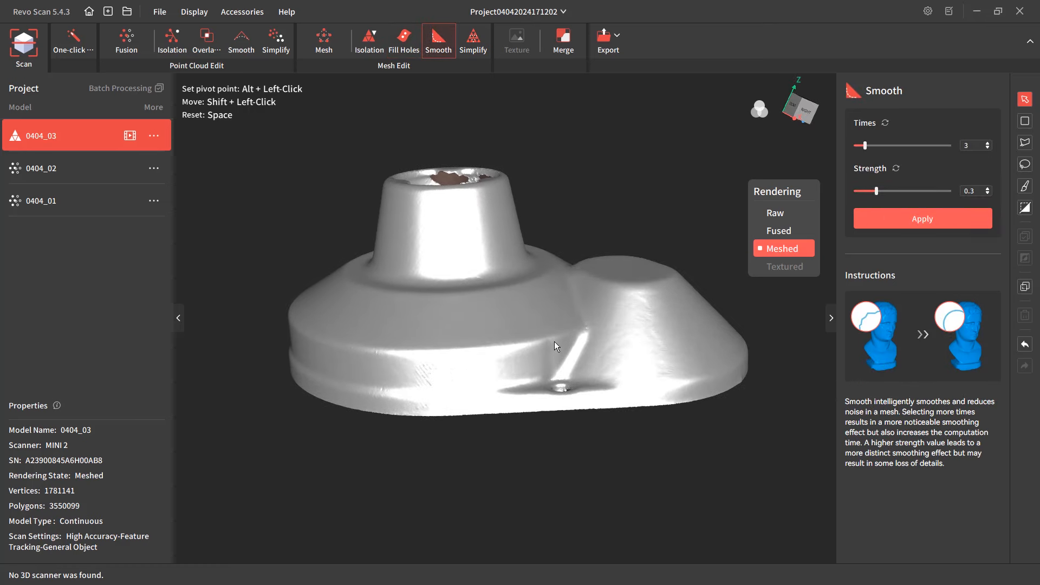
{"action": "left_click_drag", "start_coordinate": [554, 341], "coordinate": [501, 291]}
{"action": "scroll", "coordinate": [418, 318], "scroll_direction": "up", "scroll_amount": 5}
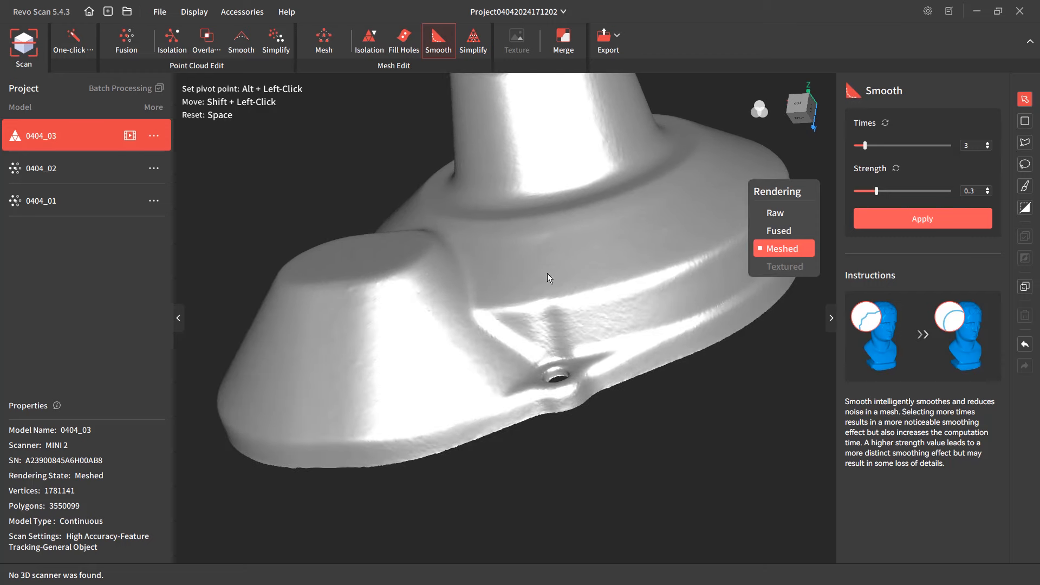
{"action": "left_click_drag", "start_coordinate": [876, 191], "coordinate": [923, 193]}
{"action": "left_click", "coordinate": [897, 215]}
{"action": "left_click_drag", "start_coordinate": [535, 435], "coordinate": [534, 433]}
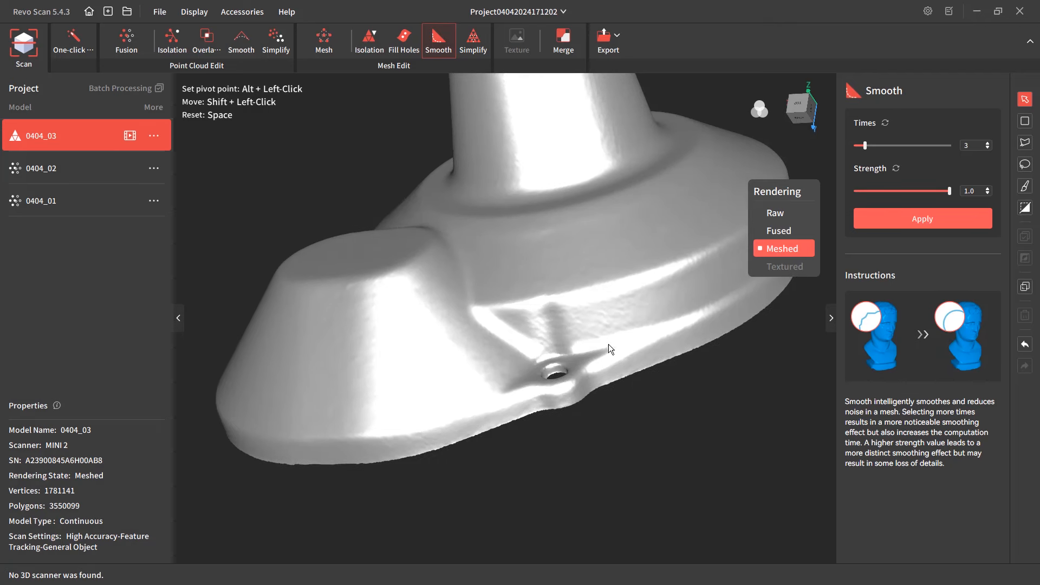
{"action": "left_click_drag", "start_coordinate": [609, 343], "coordinate": [612, 339]}
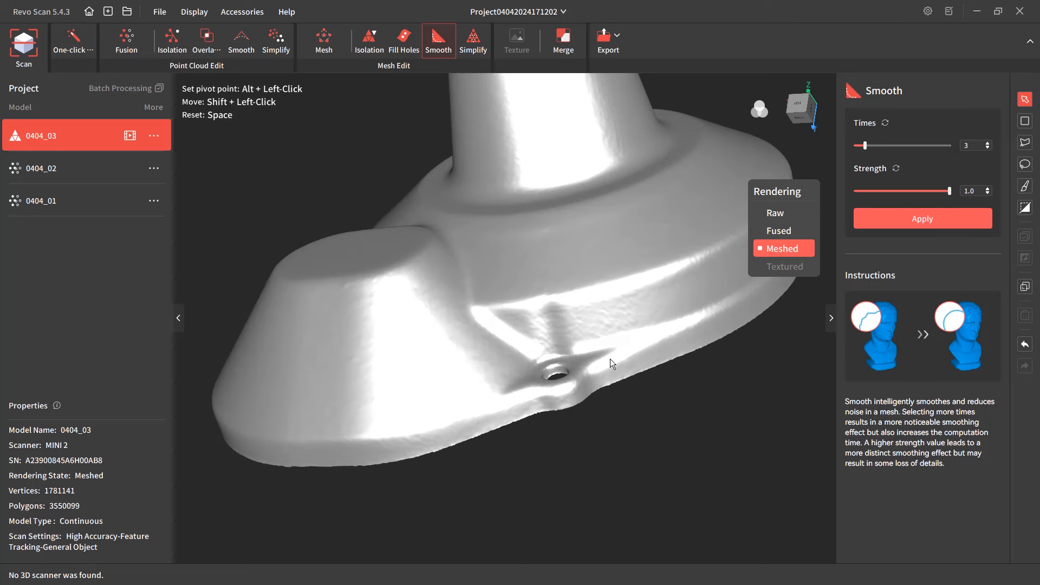
- Alternately undo and redo the strength 1.0 smoothing to compare both surfaces, ending with the smoothing undone
{"action": "left_click", "coordinate": [1024, 344]}
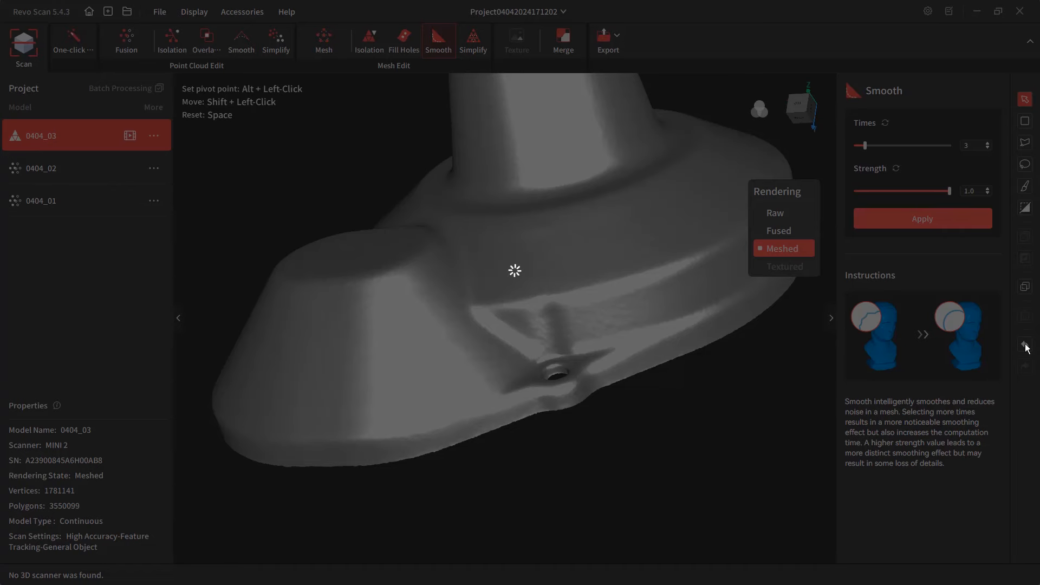
{"action": "left_click", "coordinate": [1026, 367]}
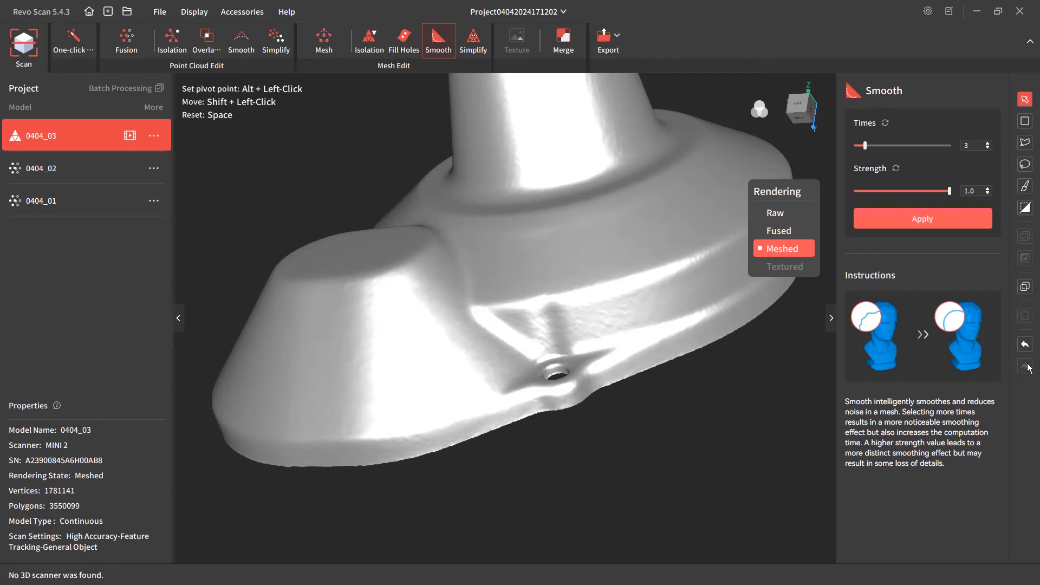
{"action": "left_click", "coordinate": [1025, 345]}
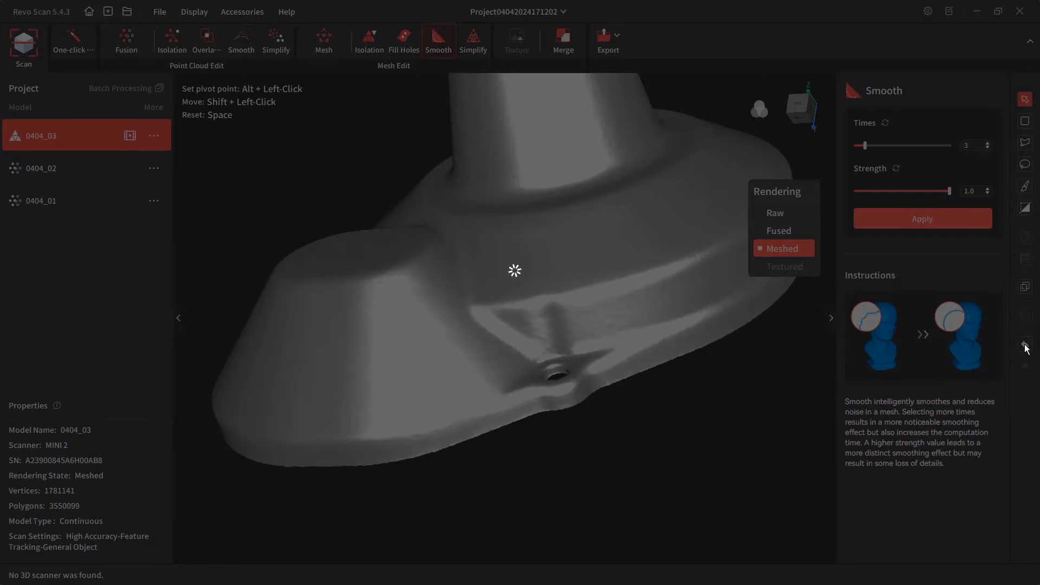
{"action": "left_click_drag", "start_coordinate": [785, 382], "coordinate": [768, 436]}
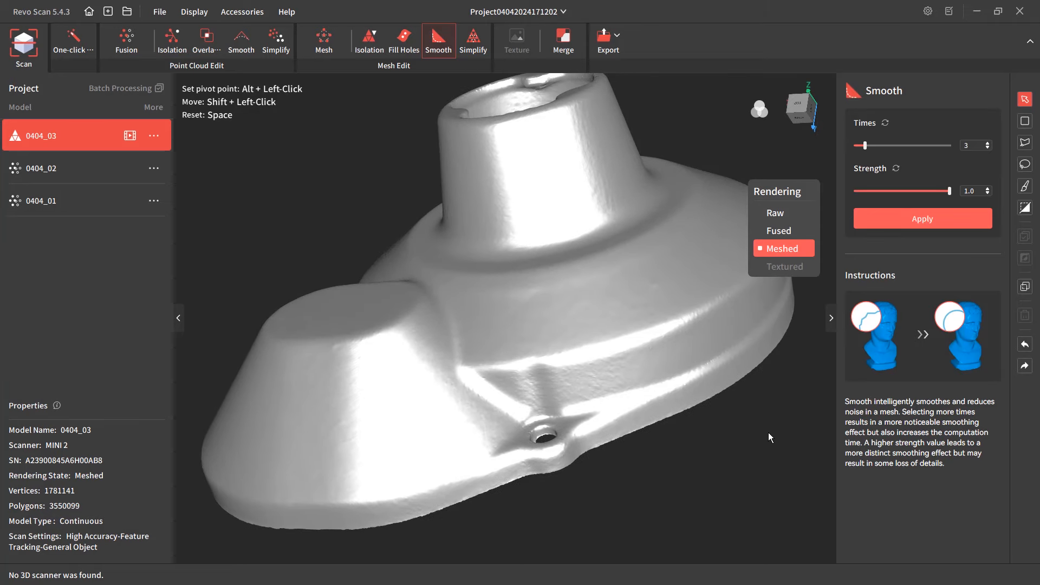
{"action": "left_click", "coordinate": [1028, 367]}
{"action": "left_click", "coordinate": [1025, 345]}
{"action": "scroll", "coordinate": [544, 393], "scroll_direction": "up", "scroll_amount": 5}
{"action": "scroll", "coordinate": [441, 406], "scroll_direction": "down", "scroll_amount": 5}
{"action": "left_click_drag", "start_coordinate": [528, 387], "coordinate": [568, 398]}
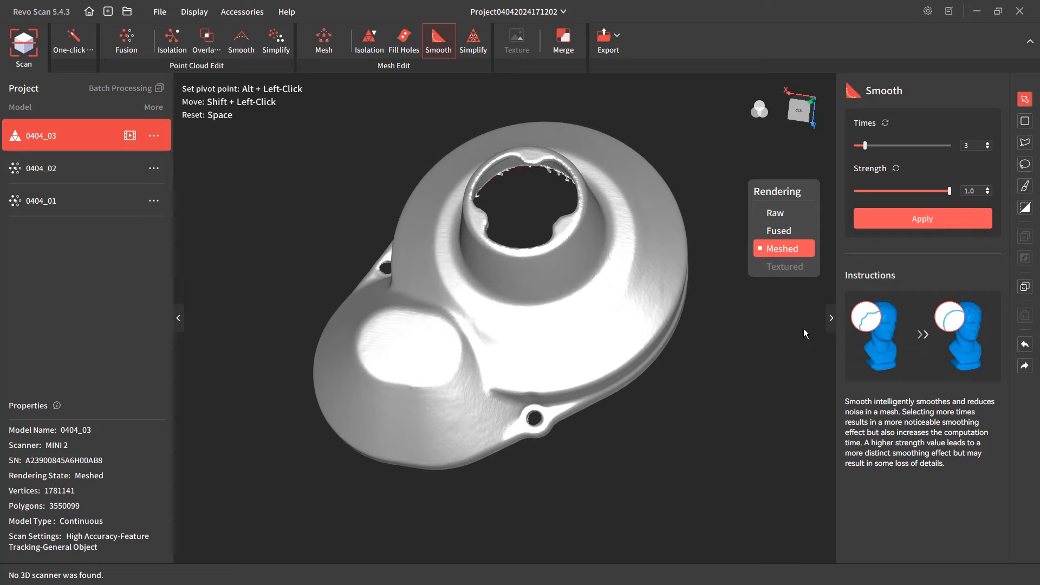
{"action": "left_click", "coordinate": [1026, 366]}
{"action": "left_click", "coordinate": [1024, 345]}
{"action": "left_click_drag", "start_coordinate": [605, 362], "coordinate": [580, 403]}
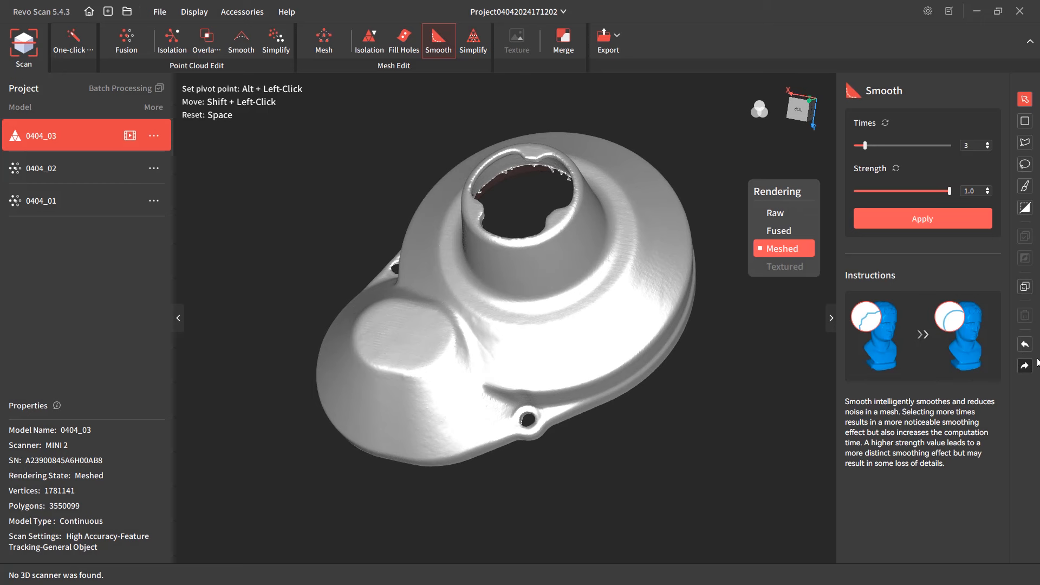
{"action": "left_click", "coordinate": [156, 136]}
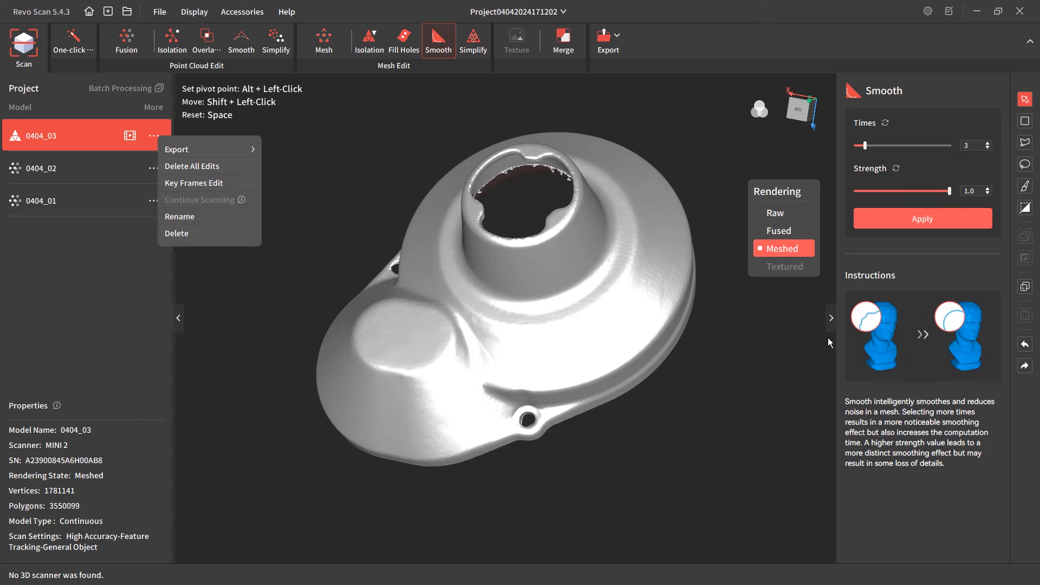
{"action": "left_click", "coordinate": [931, 253]}
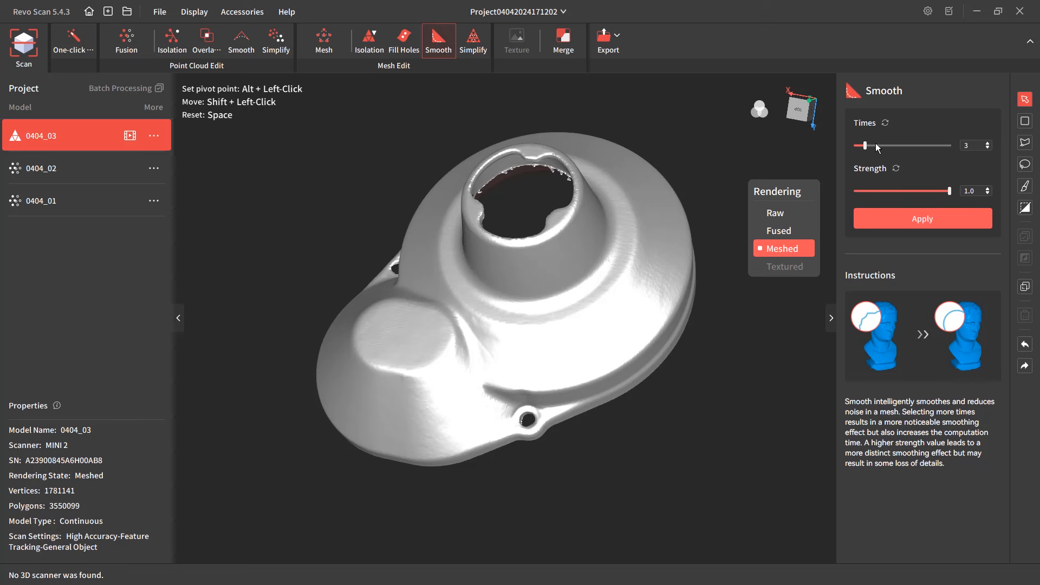
- Smooth the mesh 17 times at a strength of 0.2 and inspect the area around the neck's base
{"action": "left_click_drag", "start_coordinate": [864, 146], "coordinate": [934, 146]}
{"action": "left_click", "coordinate": [895, 219]}
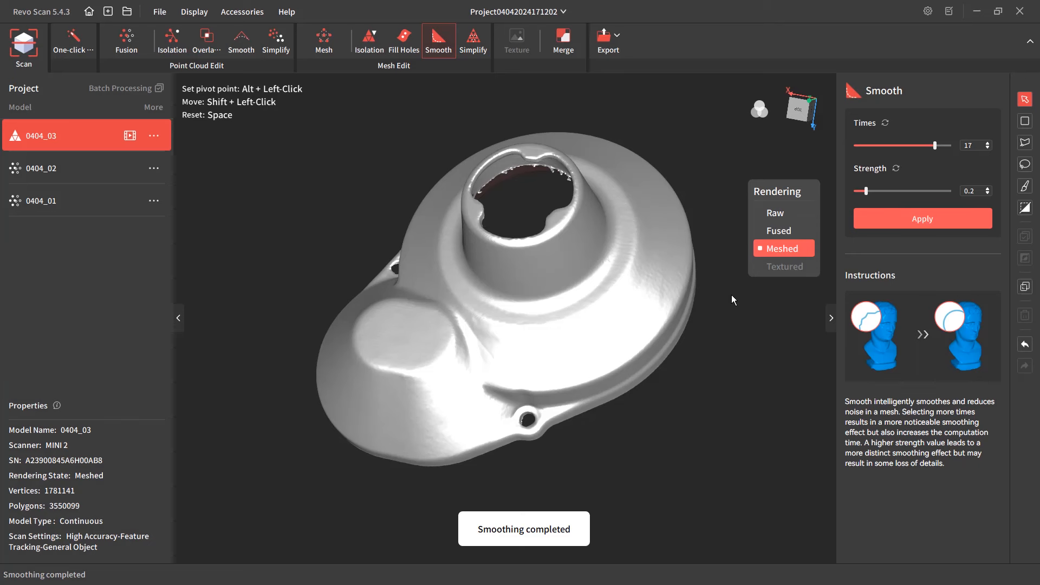
{"action": "scroll", "coordinate": [497, 313], "scroll_direction": "up", "scroll_amount": 4}
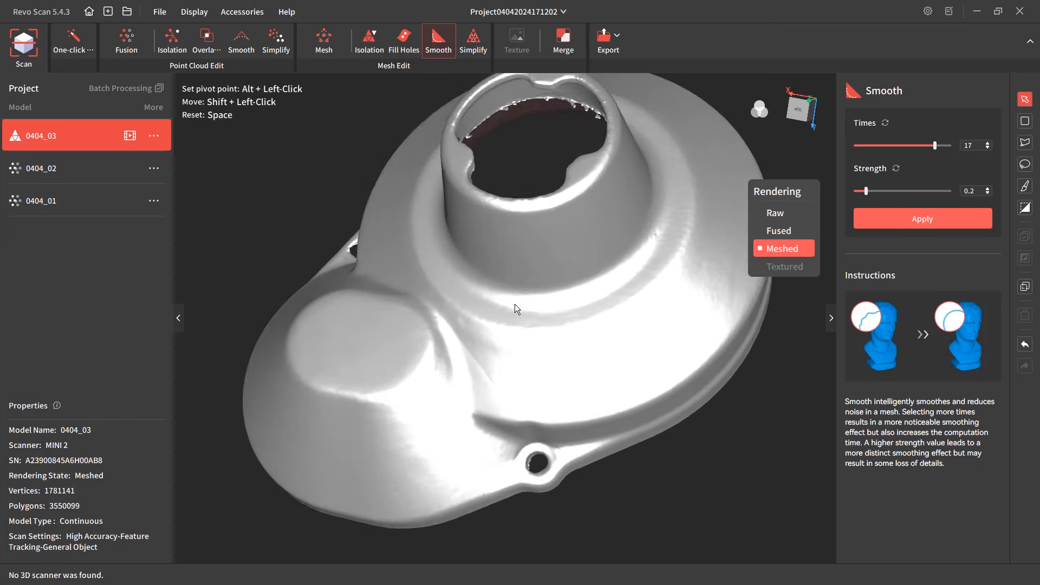
{"action": "scroll", "coordinate": [515, 304], "scroll_direction": "up", "scroll_amount": 5}
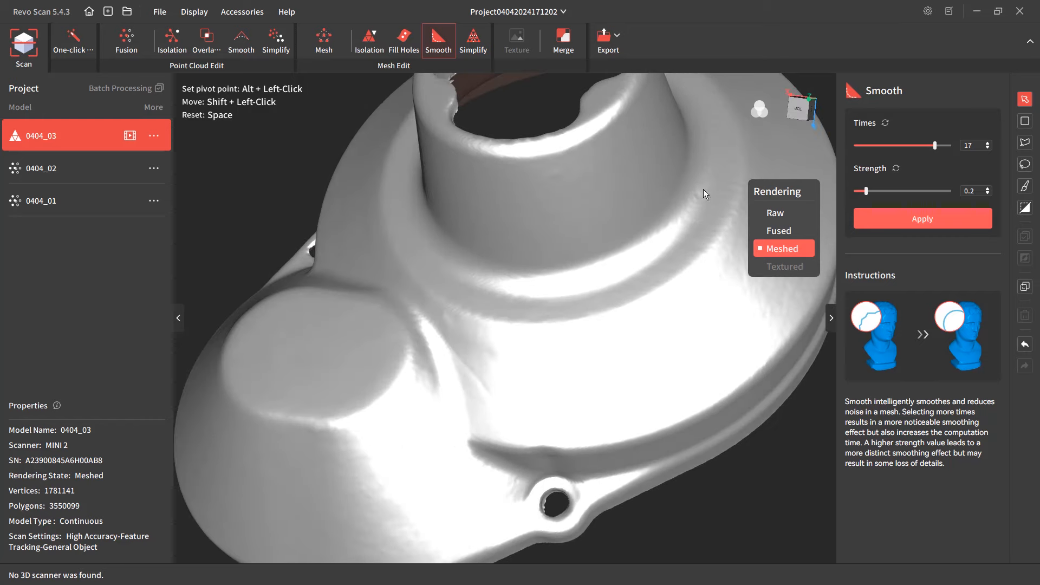
- Compare the surface with and without the strength 0.2 smoothing, ending with that smoothing undone
{"action": "left_click", "coordinate": [1024, 345]}
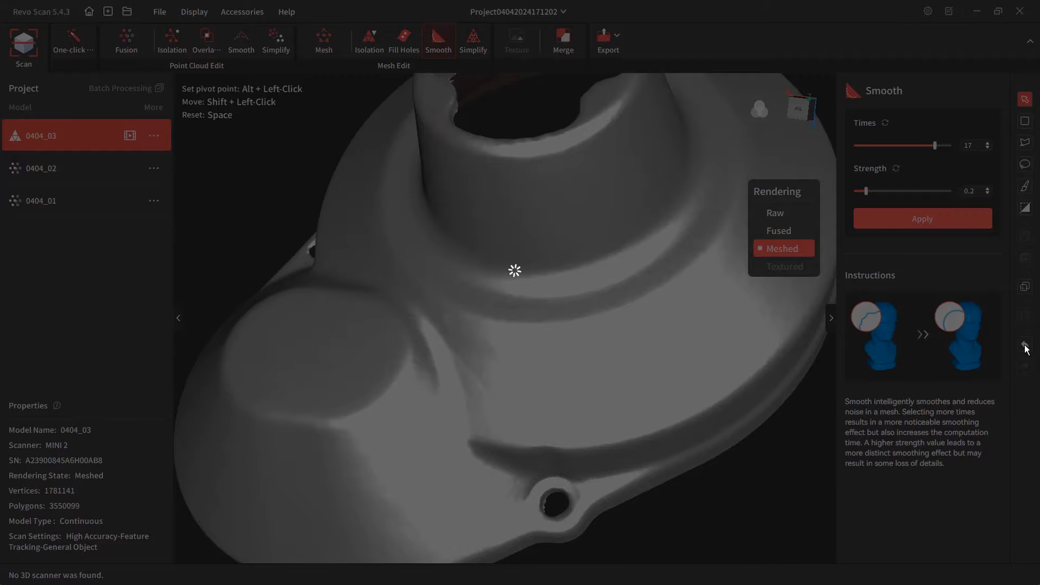
{"action": "left_click", "coordinate": [1028, 366]}
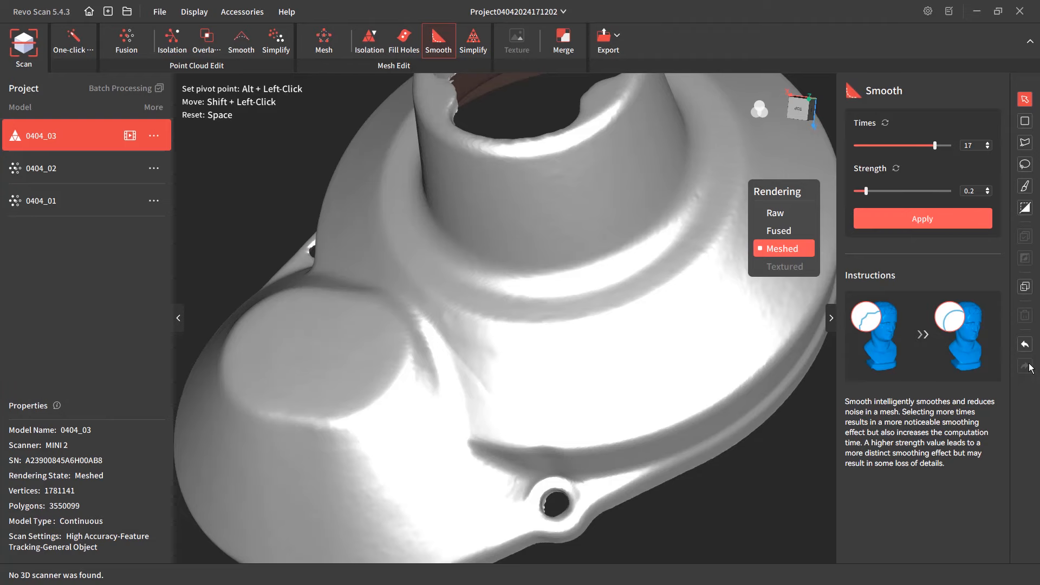
{"action": "left_click_drag", "start_coordinate": [709, 320], "coordinate": [636, 326]}
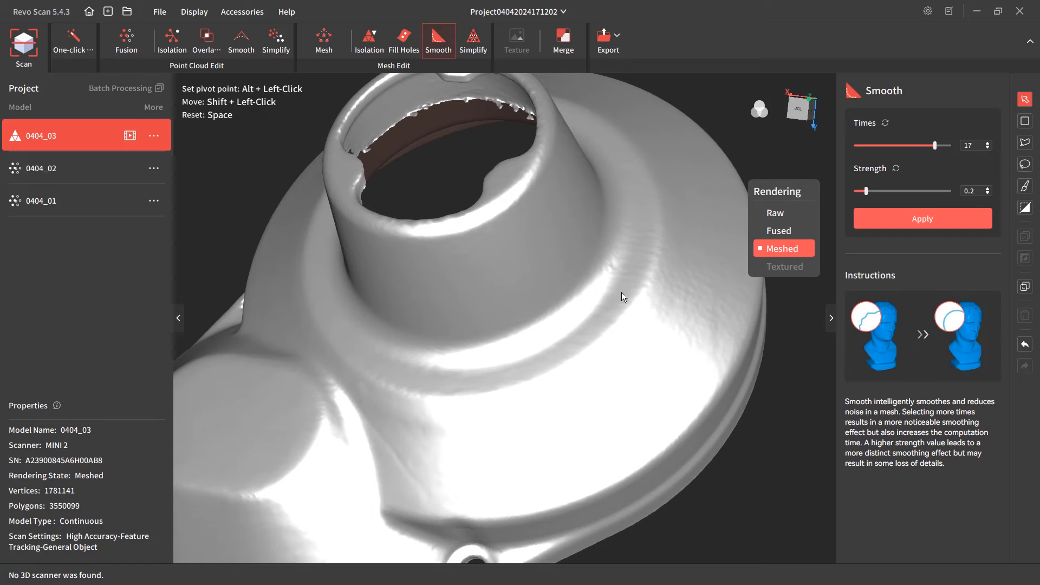
{"action": "left_click", "coordinate": [1024, 345]}
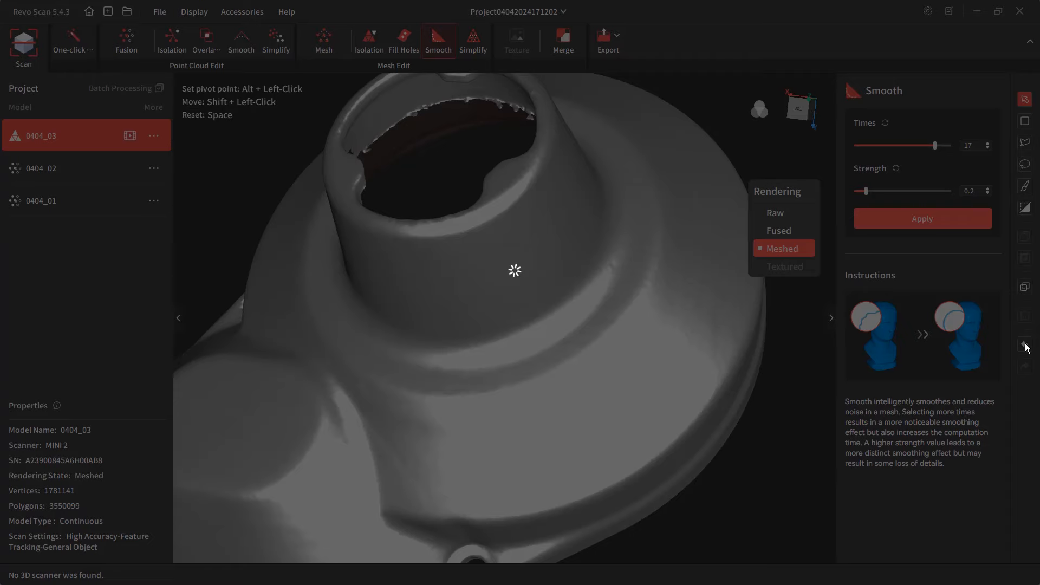
{"action": "left_click", "coordinate": [1028, 367]}
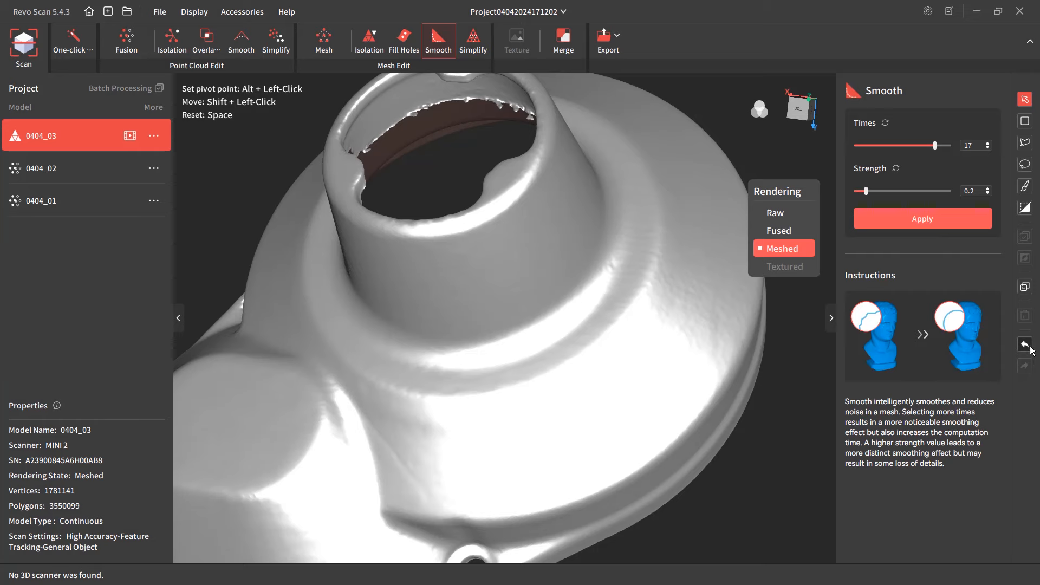
{"action": "left_click", "coordinate": [1024, 345]}
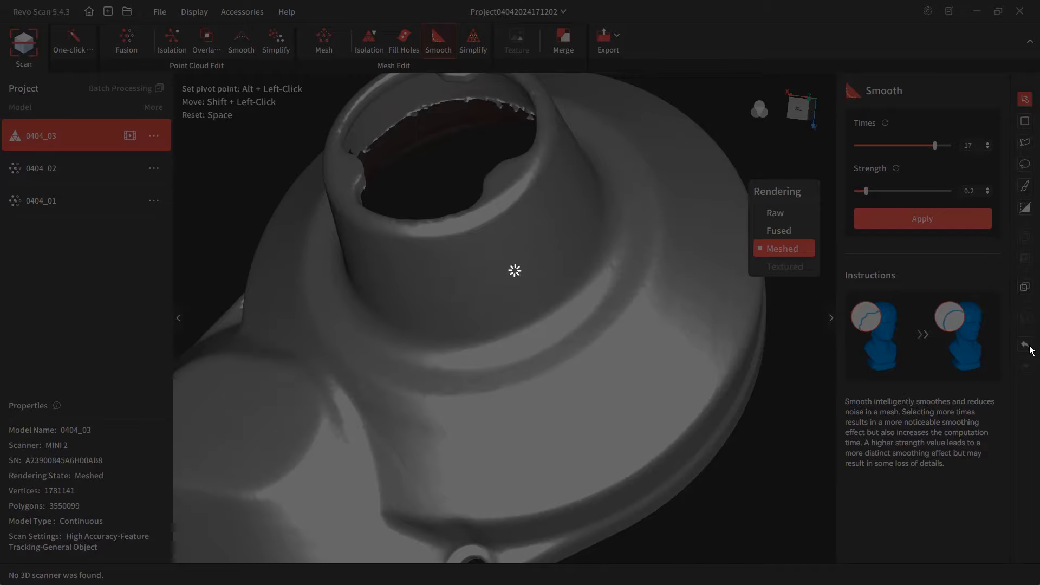
- Smooth the mesh 17 times at a strength of 0.8, compare it with the unsmoothed surface, and keep the smoothing
{"action": "scroll", "coordinate": [668, 314], "scroll_direction": "down", "scroll_amount": 2}
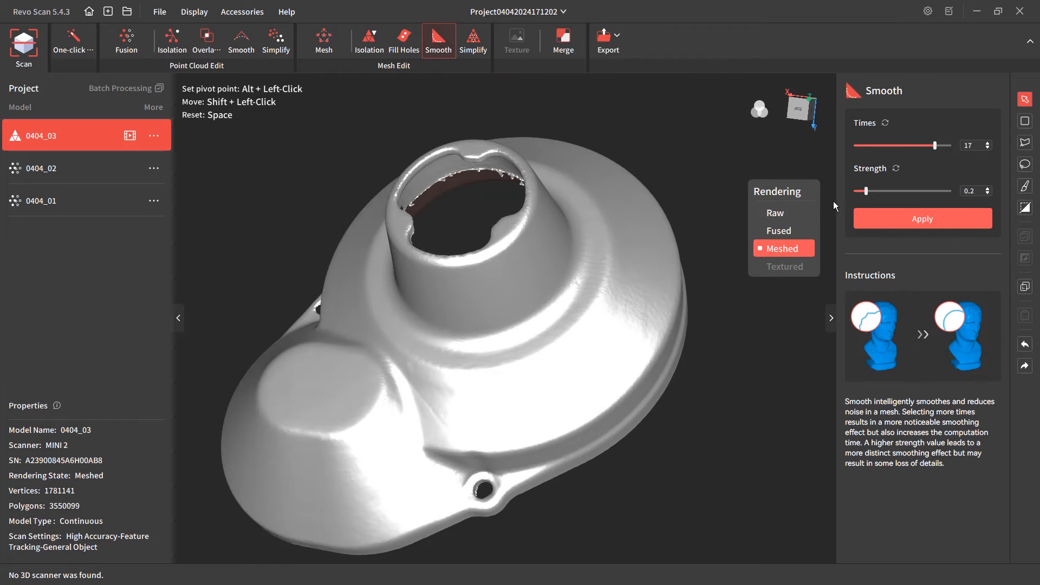
{"action": "left_click", "coordinate": [928, 219]}
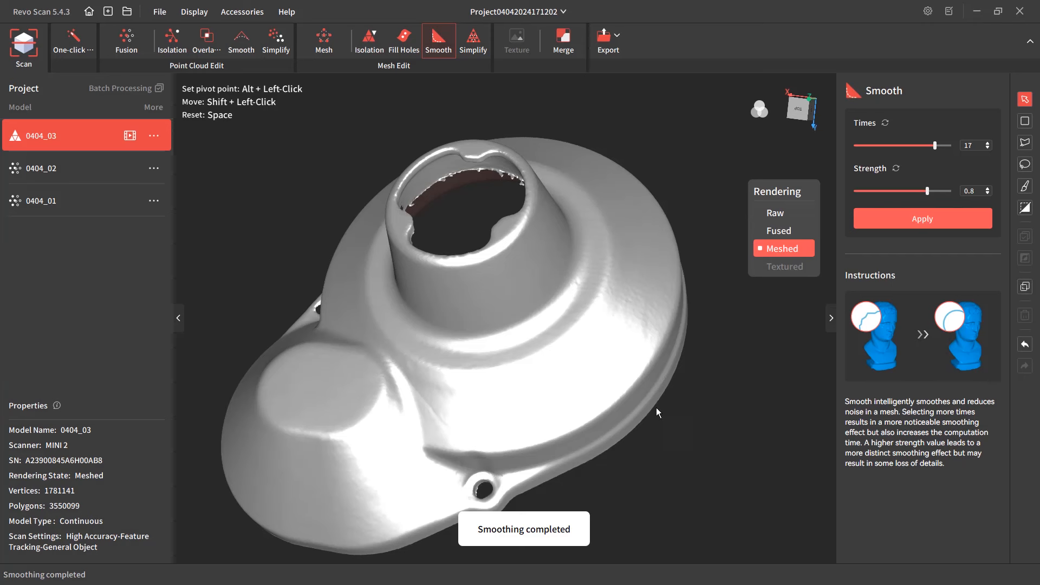
{"action": "left_click_drag", "start_coordinate": [656, 412], "coordinate": [517, 170]}
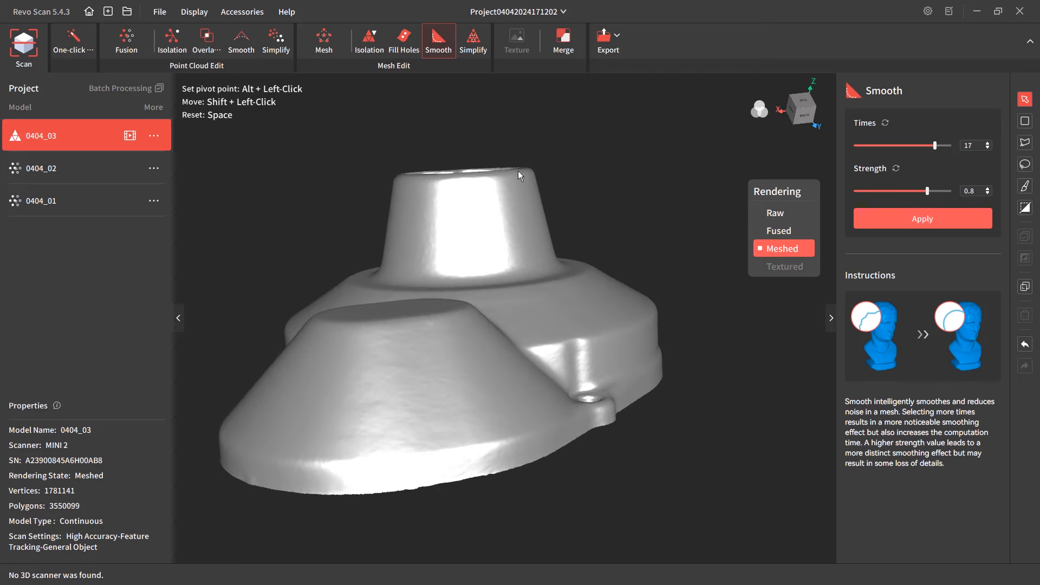
{"action": "left_click", "coordinate": [1024, 344]}
{"action": "left_click", "coordinate": [1025, 366]}
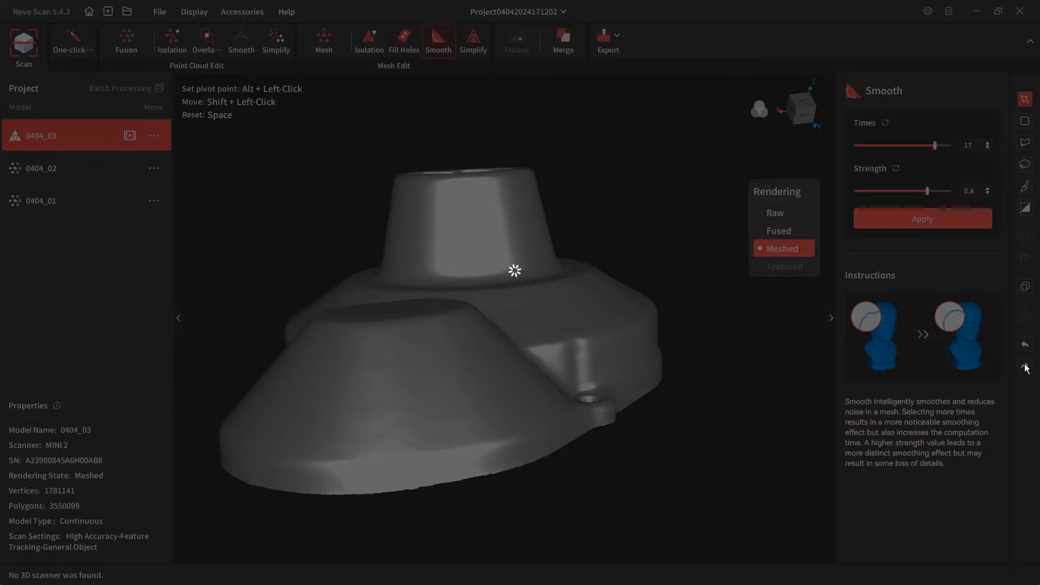
{"action": "left_click_drag", "start_coordinate": [613, 485], "coordinate": [469, 340]}
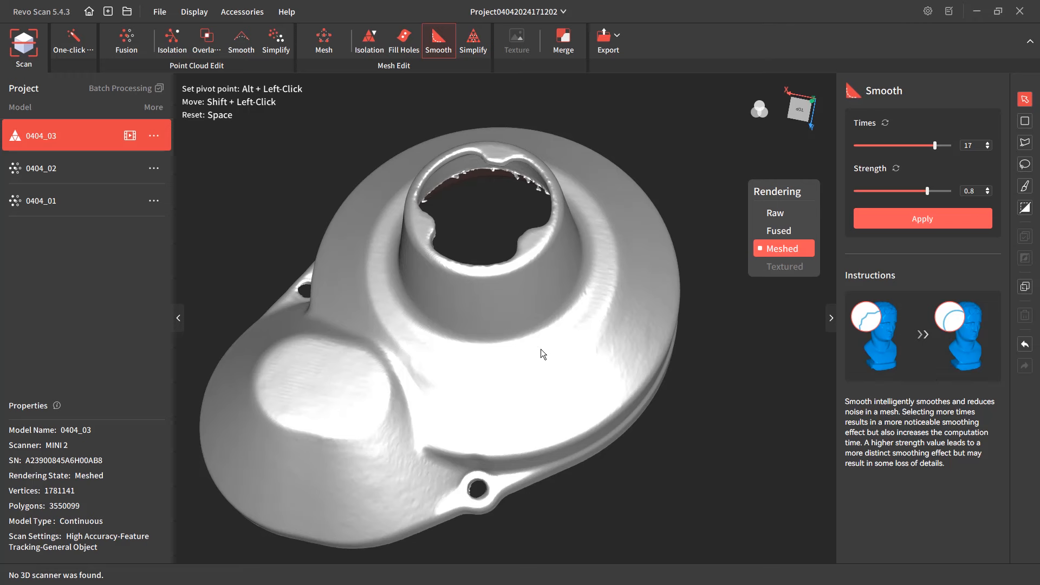
{"action": "left_click_drag", "start_coordinate": [540, 350], "coordinate": [590, 361]}
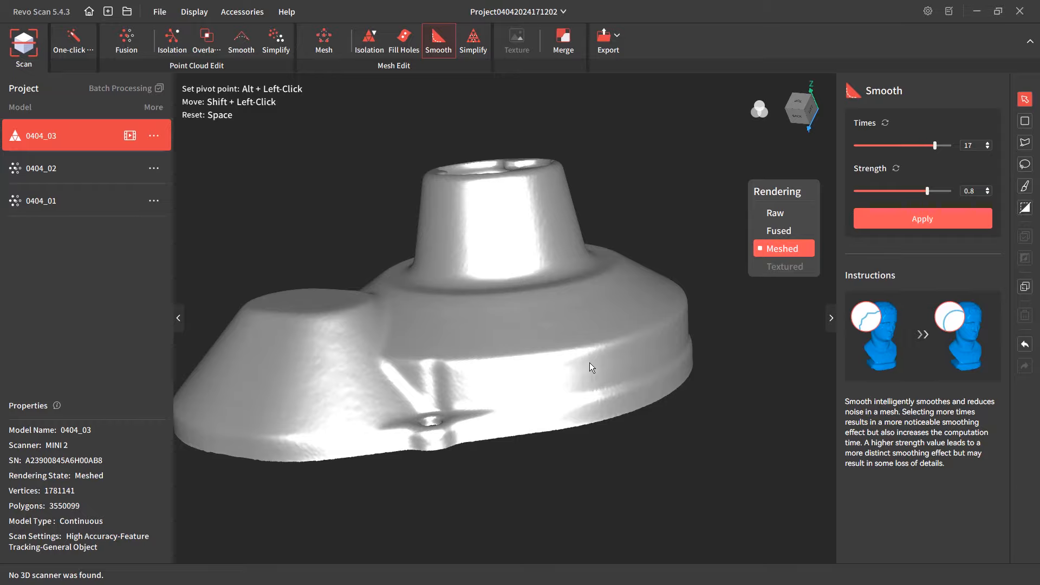
- Change the mesh model display to show the triangle edges and examine the individual triangles on the neck
{"action": "left_click", "coordinate": [196, 12]}
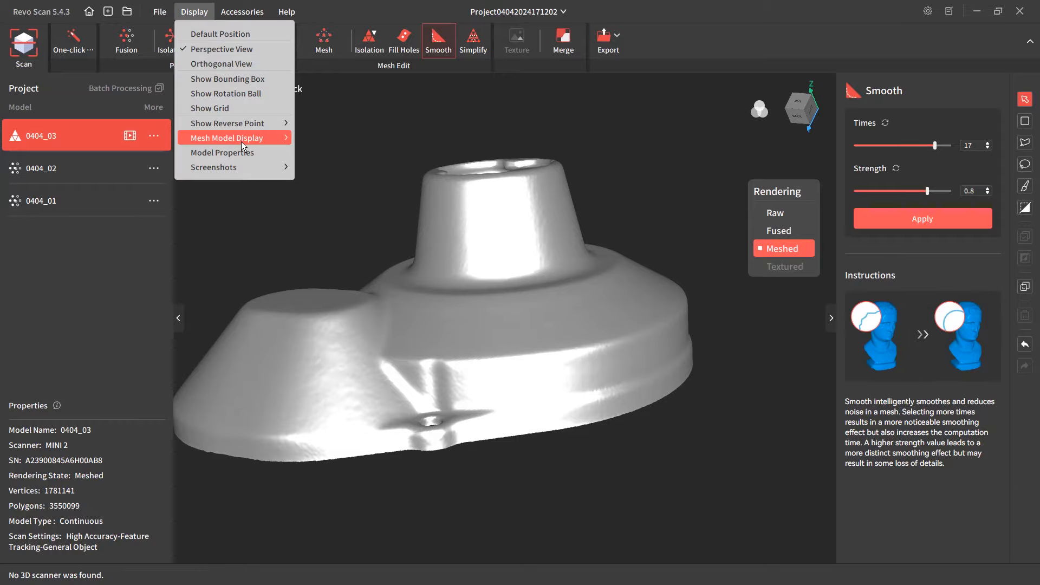
{"action": "mouse_move", "coordinate": [249, 138]}
{"action": "left_click", "coordinate": [310, 149]}
{"action": "scroll", "coordinate": [556, 196], "scroll_direction": "up", "scroll_amount": 5}
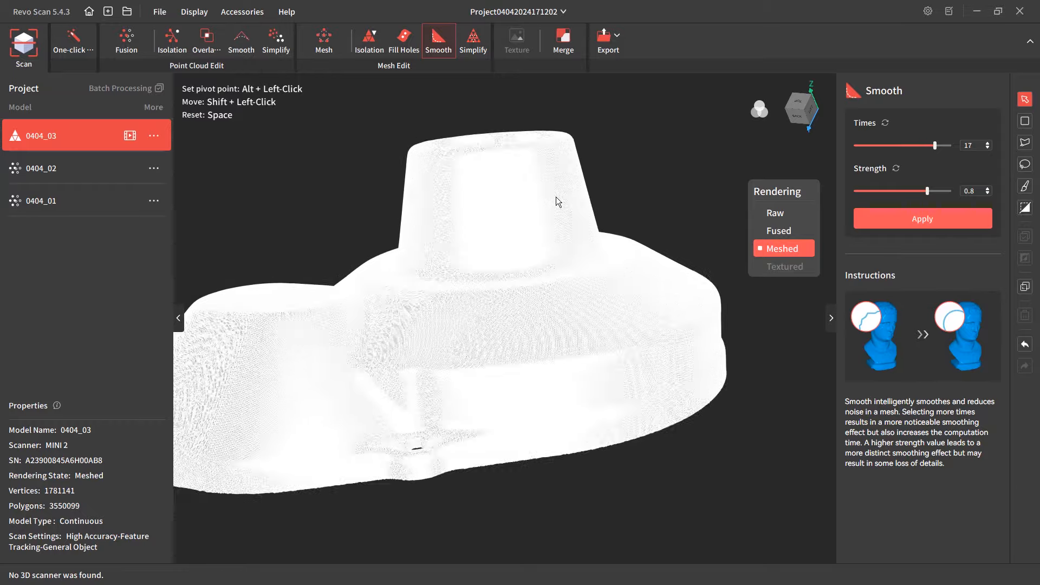
{"action": "scroll", "coordinate": [555, 194], "scroll_direction": "up", "scroll_amount": 6}
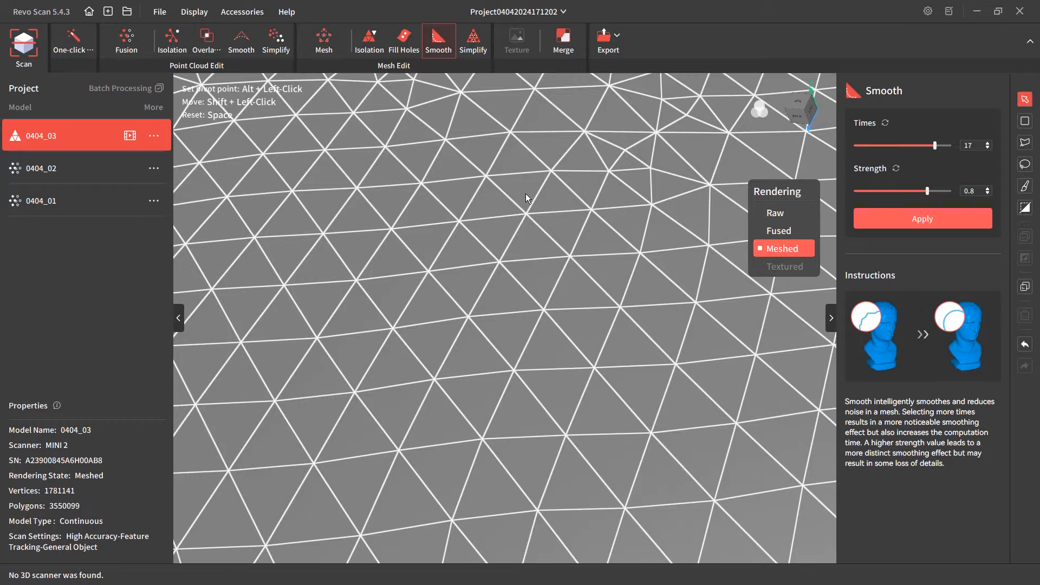
- Return the mesh model display to the plain solid surface, with the whole housing in view
{"action": "scroll", "coordinate": [541, 201], "scroll_direction": "down", "scroll_amount": 5}
{"action": "scroll", "coordinate": [541, 238], "scroll_direction": "down", "scroll_amount": 10}
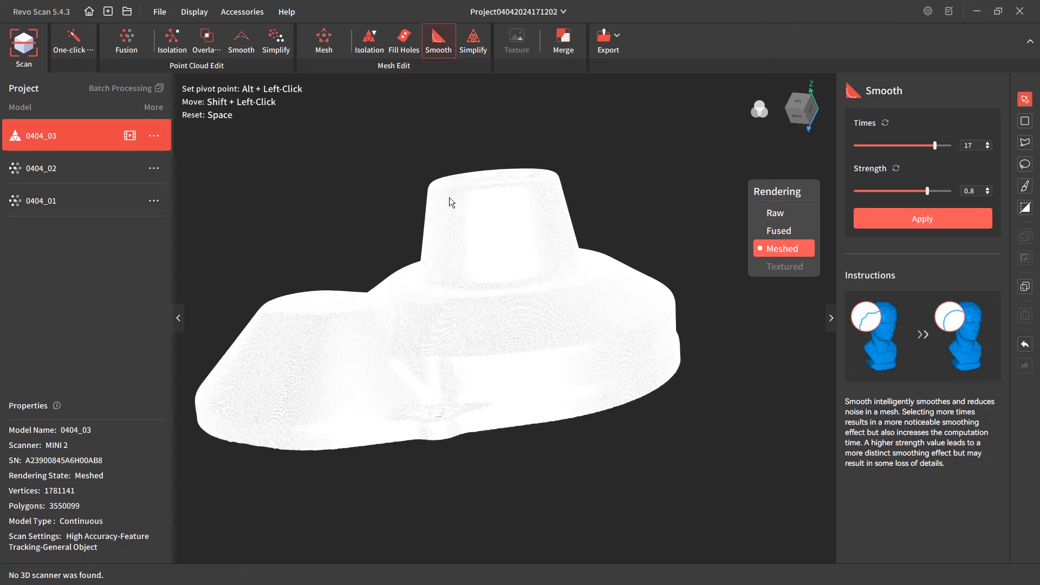
{"action": "left_click", "coordinate": [194, 12]}
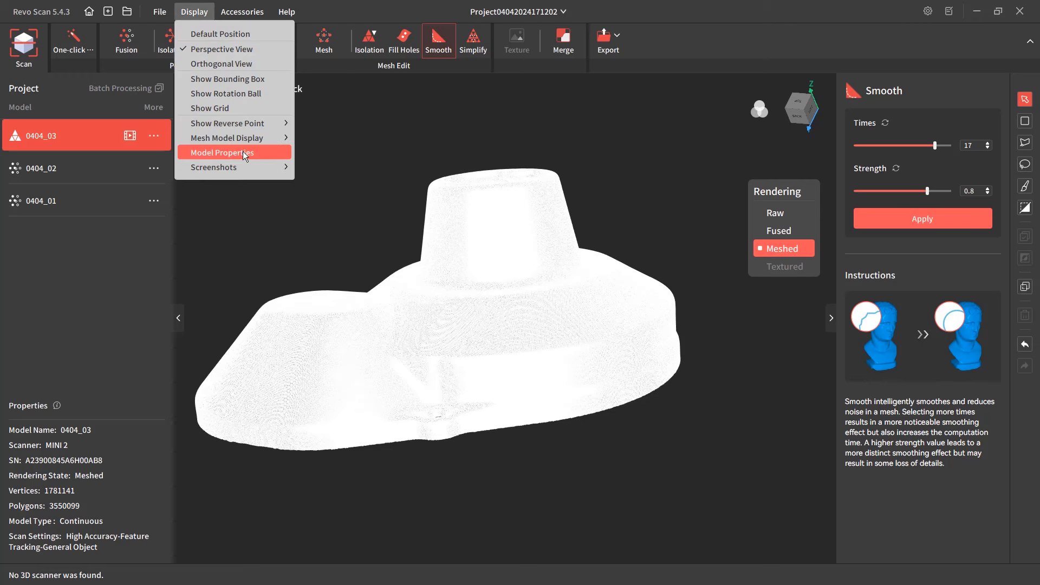
{"action": "mouse_move", "coordinate": [247, 139]}
{"action": "left_click", "coordinate": [306, 151]}
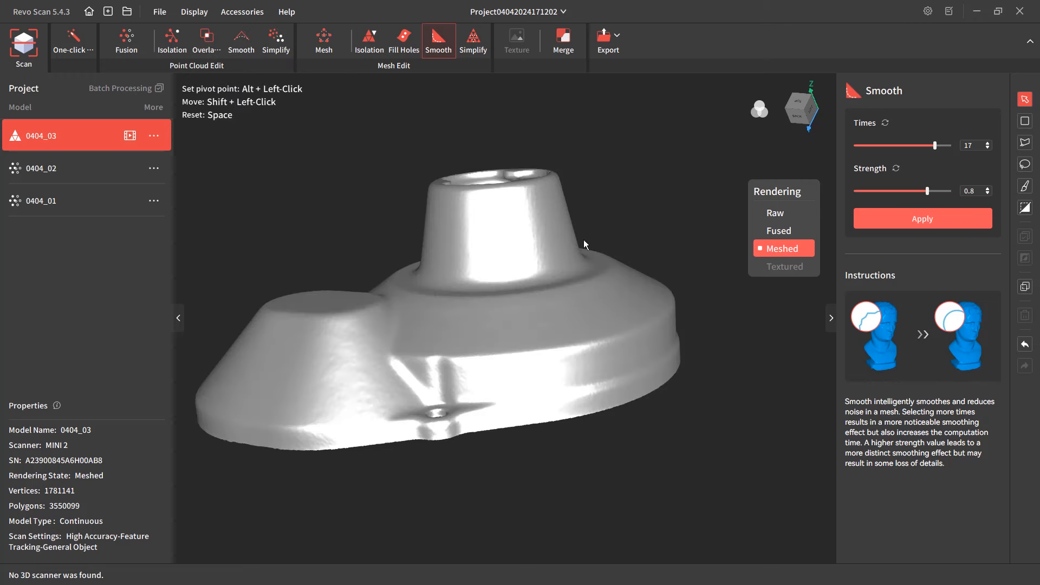
- Smooth the mesh 17 times at a strength of 0.9 and examine the smoothed housing surface from several angles
{"action": "left_click_drag", "start_coordinate": [584, 240], "coordinate": [636, 249], "text": "shift"}
{"action": "scroll", "coordinate": [636, 250], "scroll_direction": "up", "scroll_amount": 1}
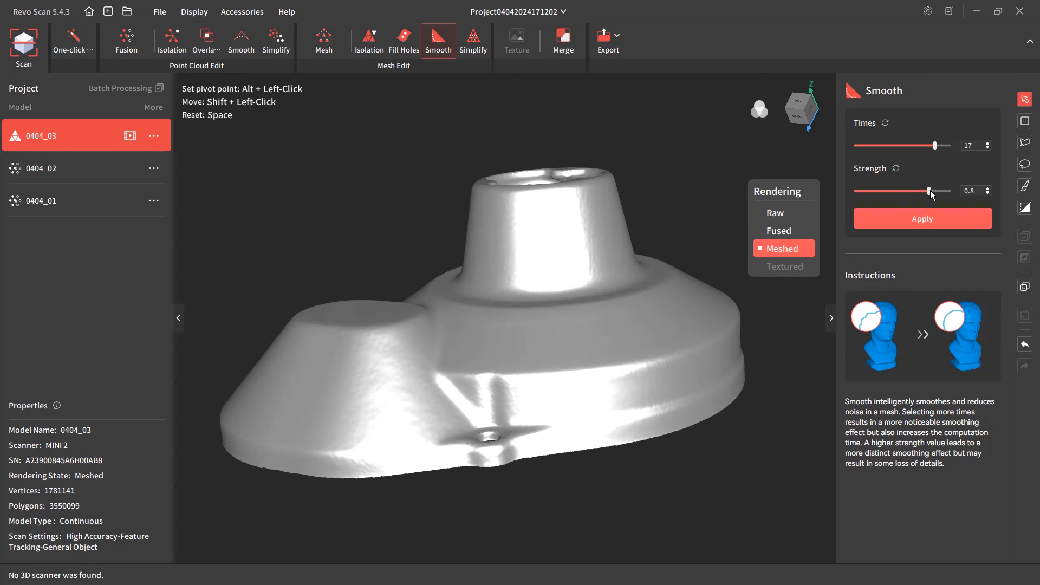
{"action": "left_click", "coordinate": [936, 219]}
{"action": "left_click_drag", "start_coordinate": [675, 394], "coordinate": [383, 312]}
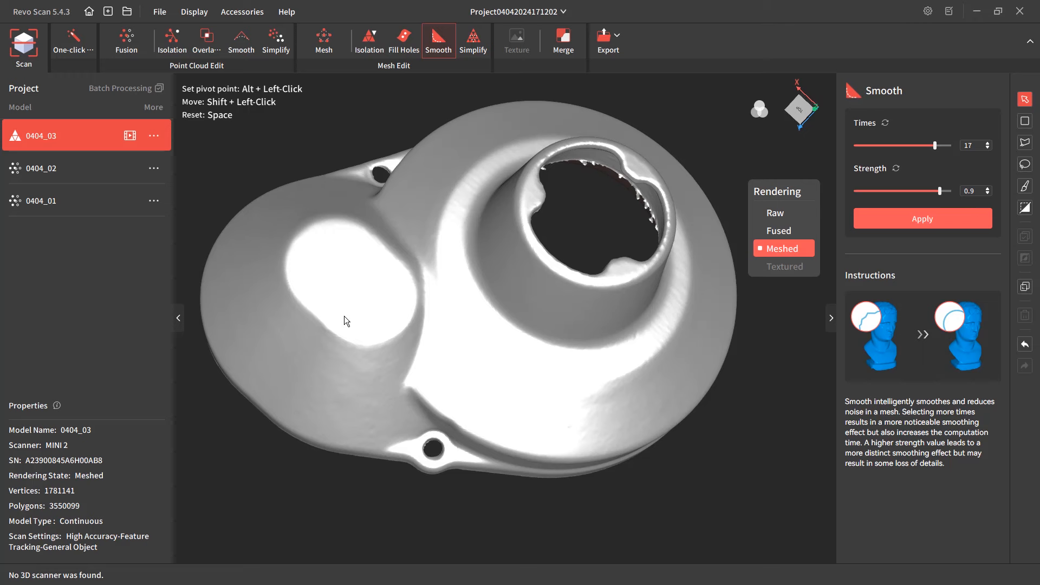
{"action": "left_click_drag", "start_coordinate": [368, 359], "coordinate": [350, 292]}
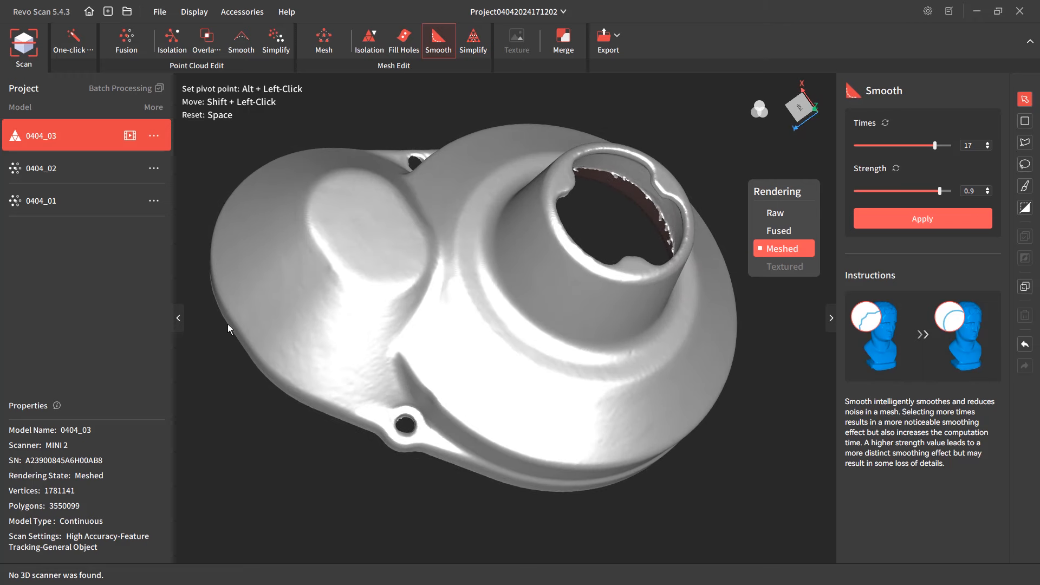
{"action": "left_click_drag", "start_coordinate": [237, 336], "coordinate": [321, 365]}
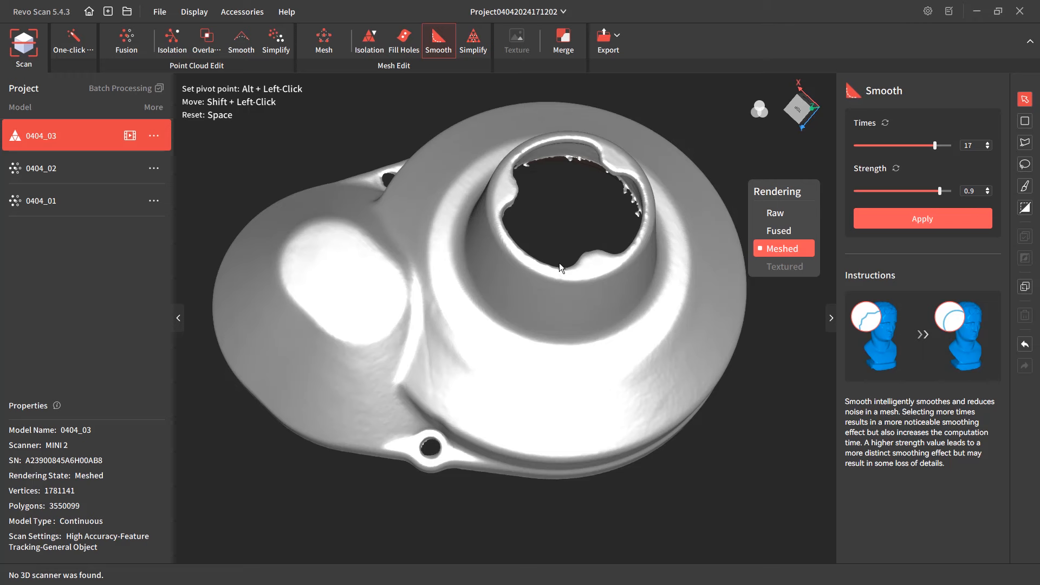
{"action": "left_click_drag", "start_coordinate": [619, 313], "coordinate": [612, 244]}
{"action": "left_click_drag", "start_coordinate": [587, 307], "coordinate": [547, 346]}
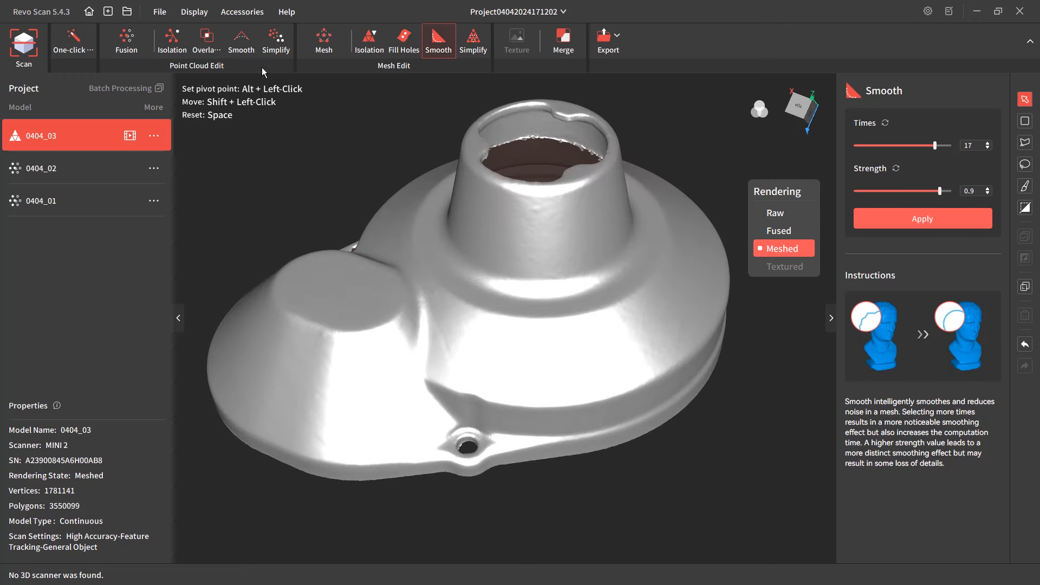
- Set the model's surface appearance to Diffuse in the white colour and view the housing with it
{"action": "left_click", "coordinate": [203, 16]}
{"action": "left_click", "coordinate": [249, 148]}
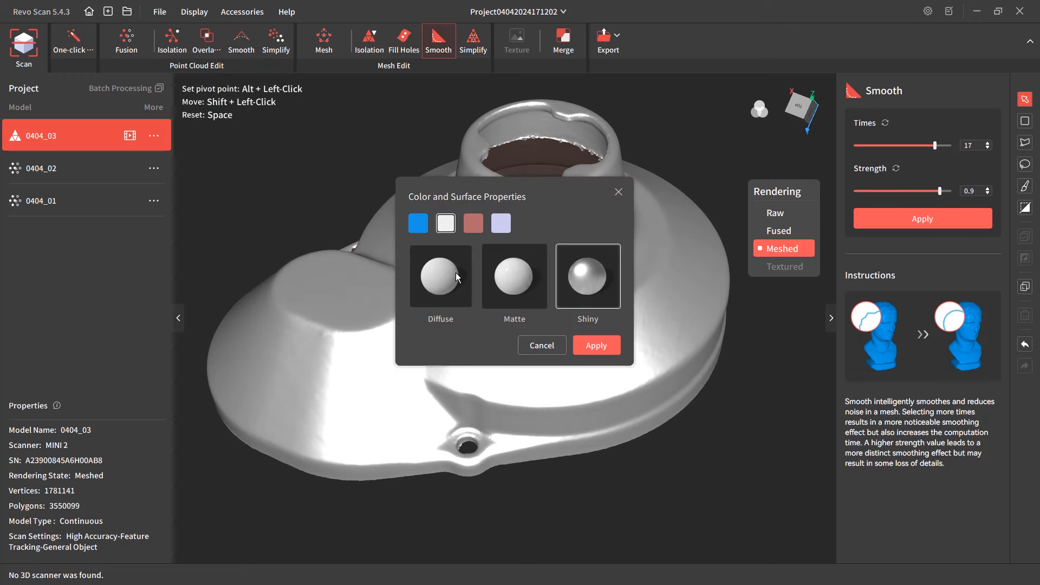
{"action": "left_click", "coordinate": [440, 276]}
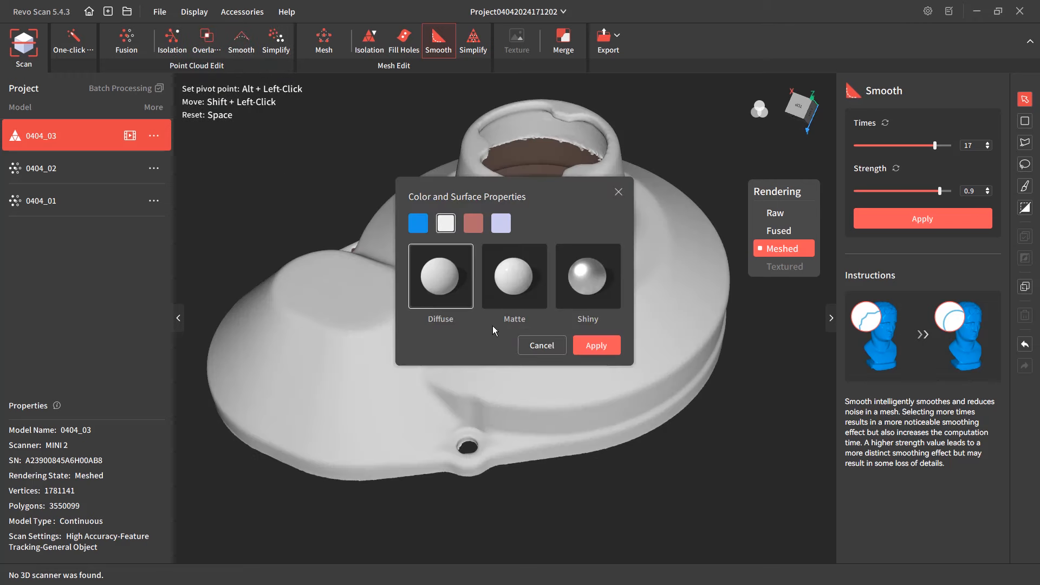
{"action": "left_click", "coordinate": [597, 345]}
{"action": "left_click_drag", "start_coordinate": [593, 365], "coordinate": [132, 97]}
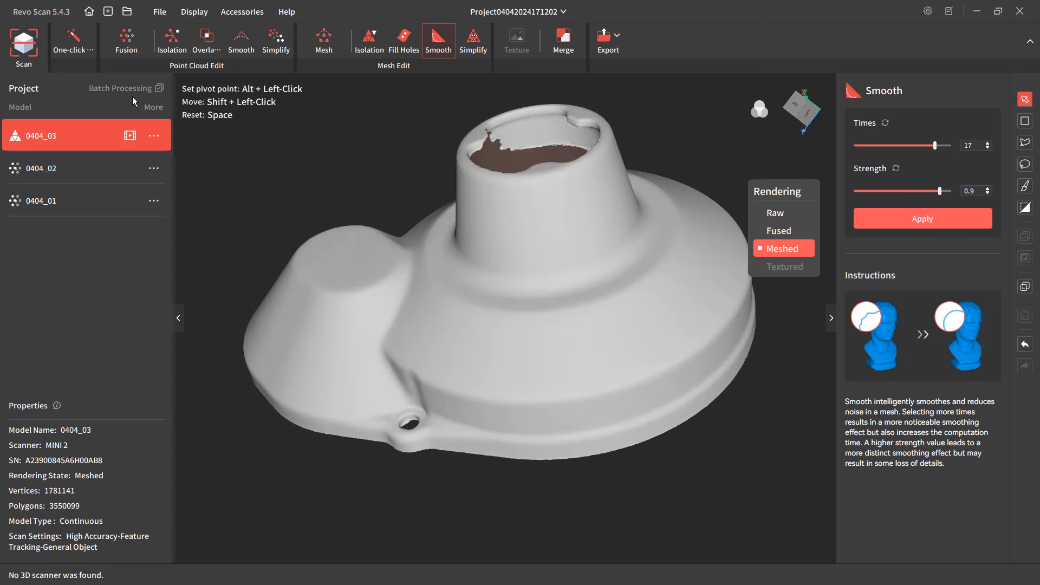
- Save the project with the smoothed mesh
{"action": "left_click", "coordinate": [159, 12]}
{"action": "left_click", "coordinate": [193, 115]}
{"action": "left_click_drag", "start_coordinate": [550, 242], "coordinate": [519, 232]}
- Export the mesh model as an obj file named RC Truck Gearbox Cover Scan in the RC Truck Gearbox Cover folder
{"action": "left_click", "coordinate": [619, 53]}
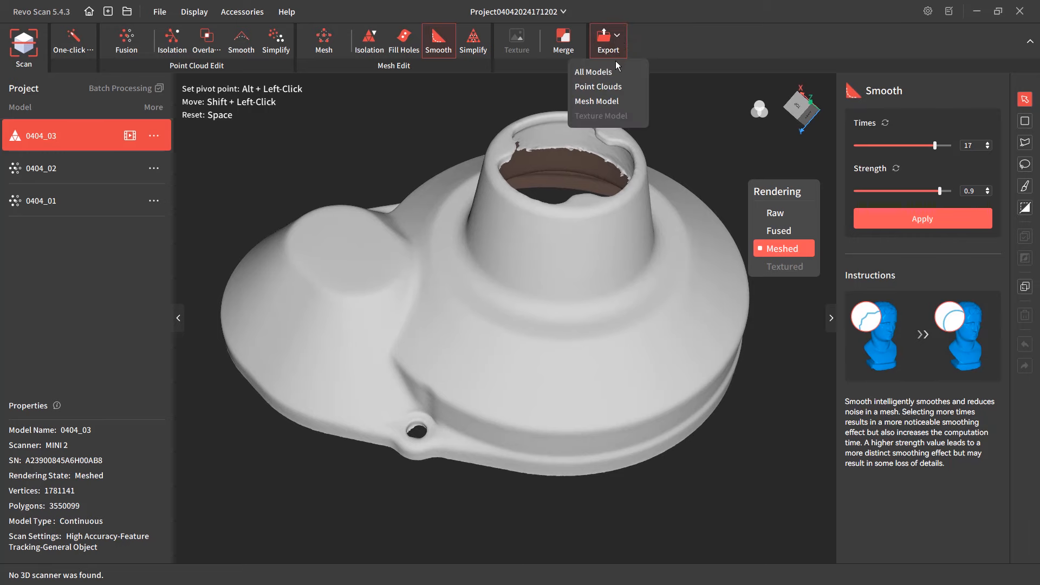
{"action": "left_click", "coordinate": [614, 102]}
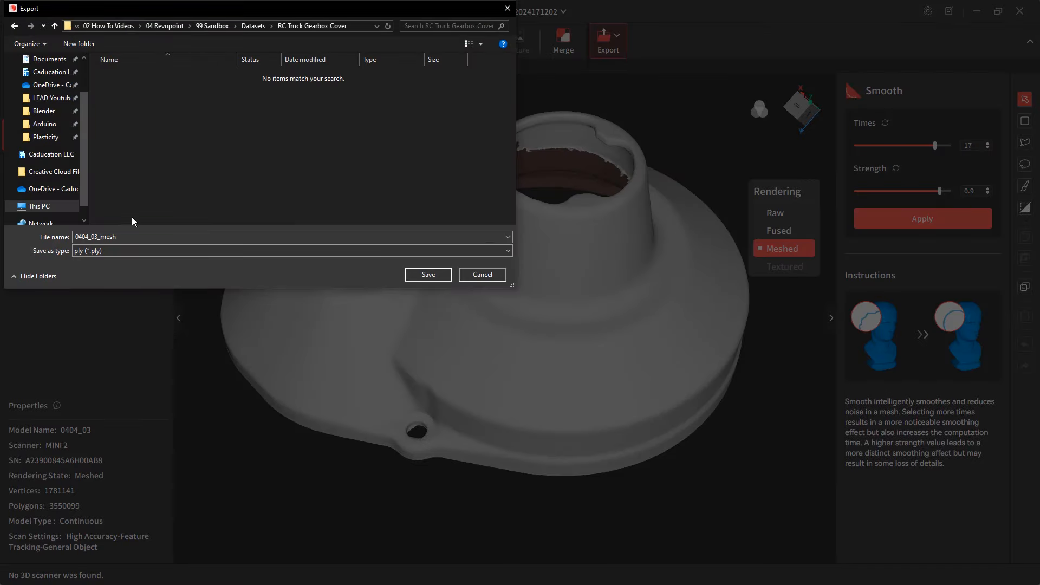
{"action": "left_click", "coordinate": [118, 251]}
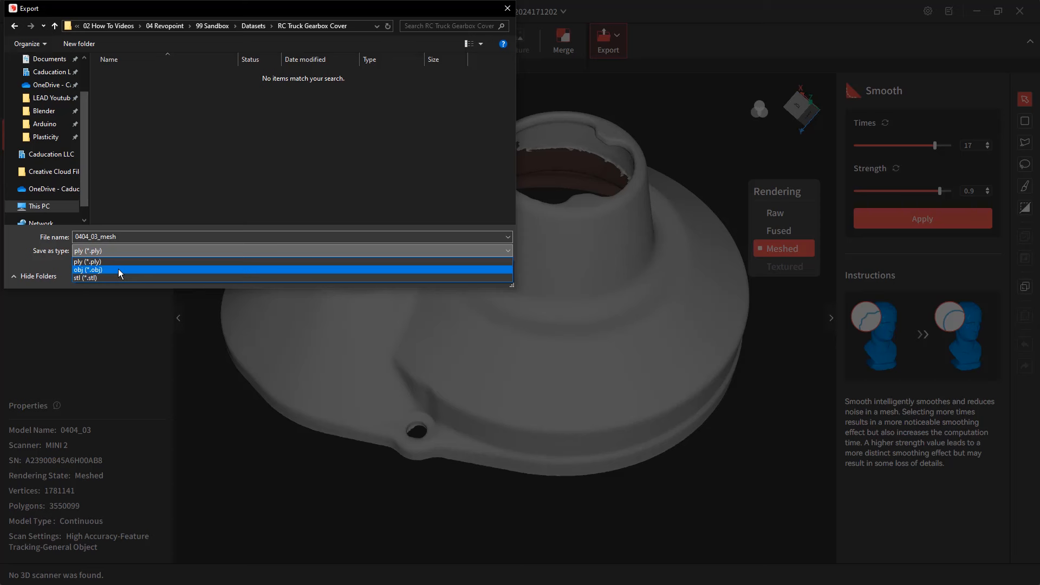
{"action": "left_click", "coordinate": [118, 269]}
{"action": "double_click", "coordinate": [117, 237]}
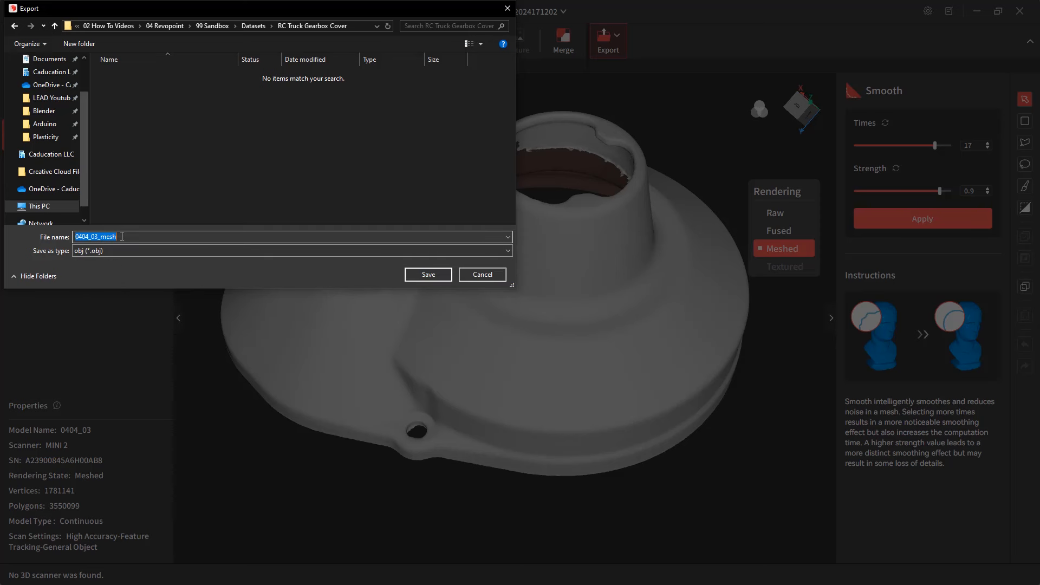
{"action": "type", "text": "RC Truck"}
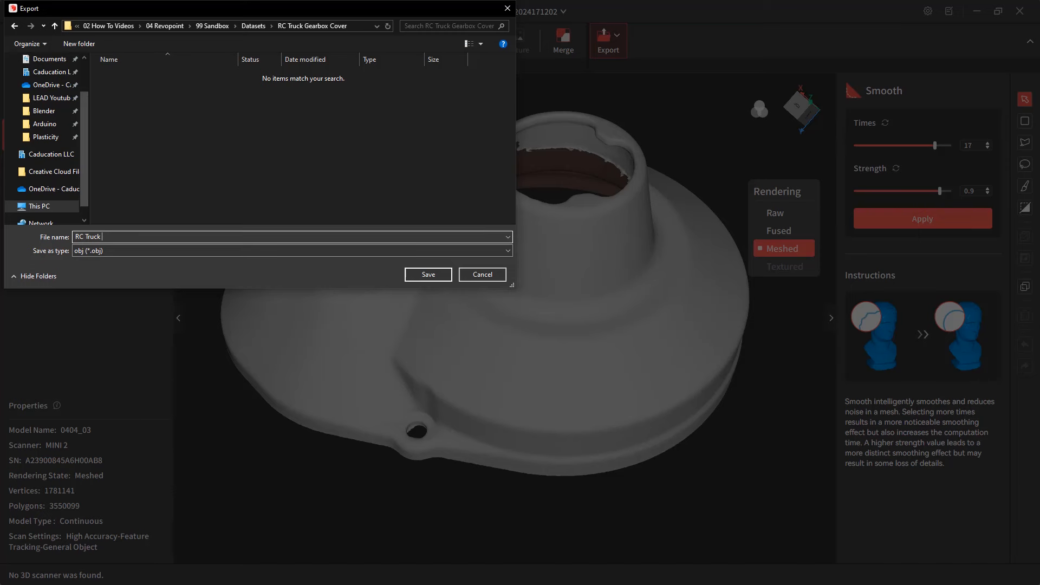
{"action": "type", "text": " Gearbox Cover Scan"}
{"action": "key", "text": "Return"}
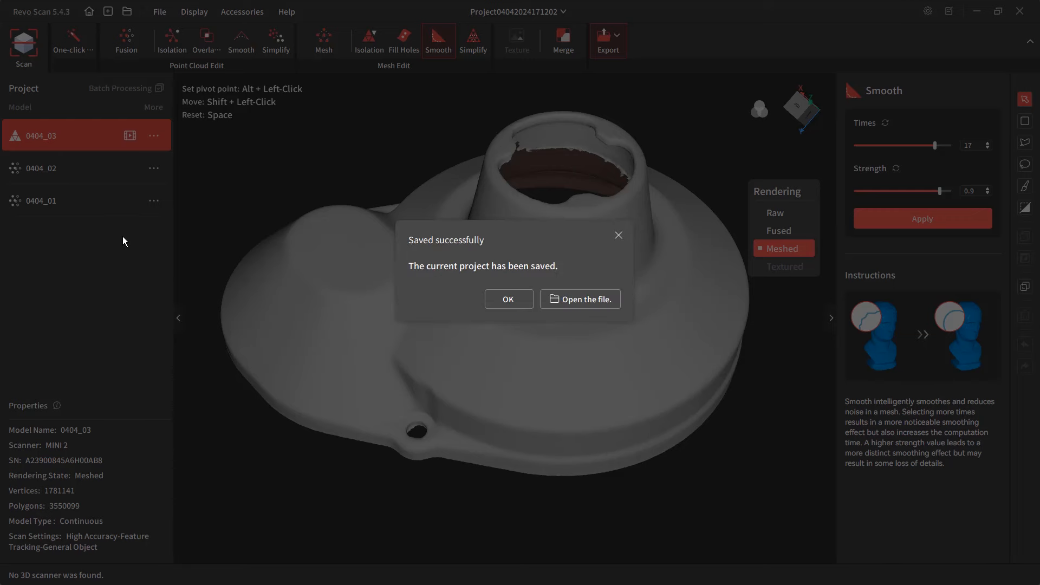
{"action": "left_click", "coordinate": [498, 293]}
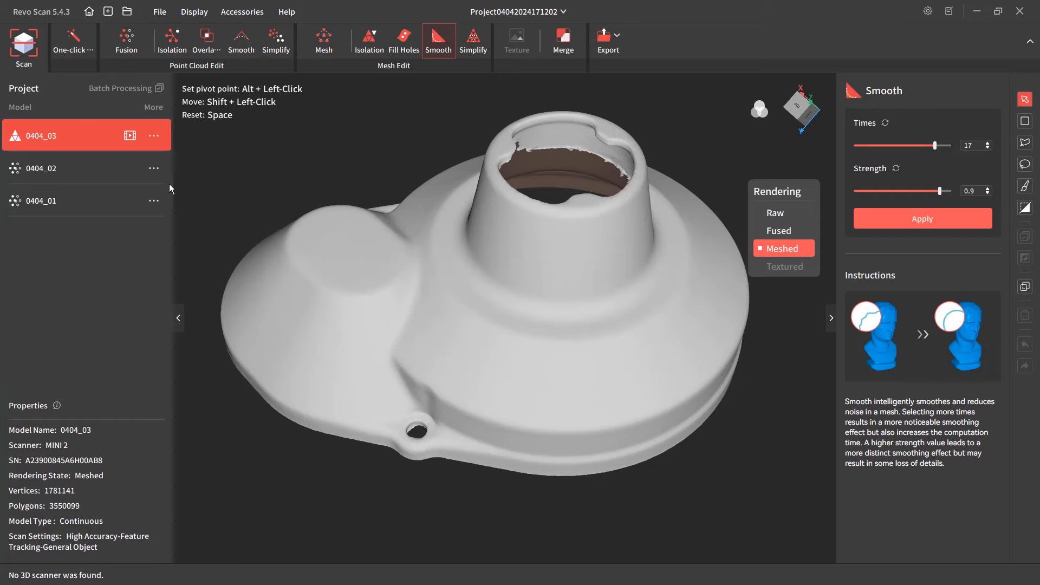
- Fuse the raw scan 0404_02 using the Advanced method with a point distance of 0.10 mm
{"action": "left_click", "coordinate": [24, 170]}
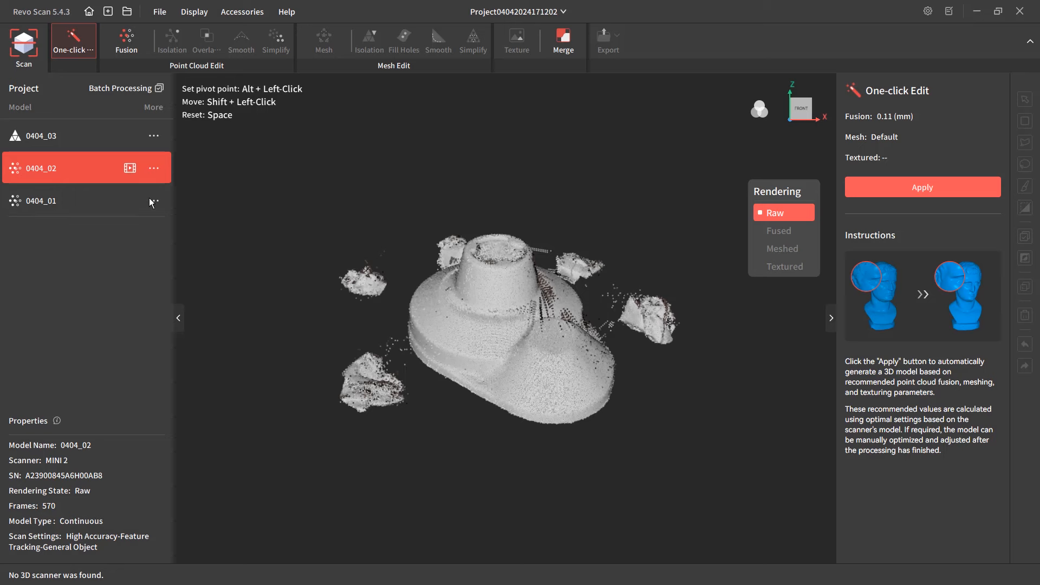
{"action": "left_click", "coordinate": [133, 43]}
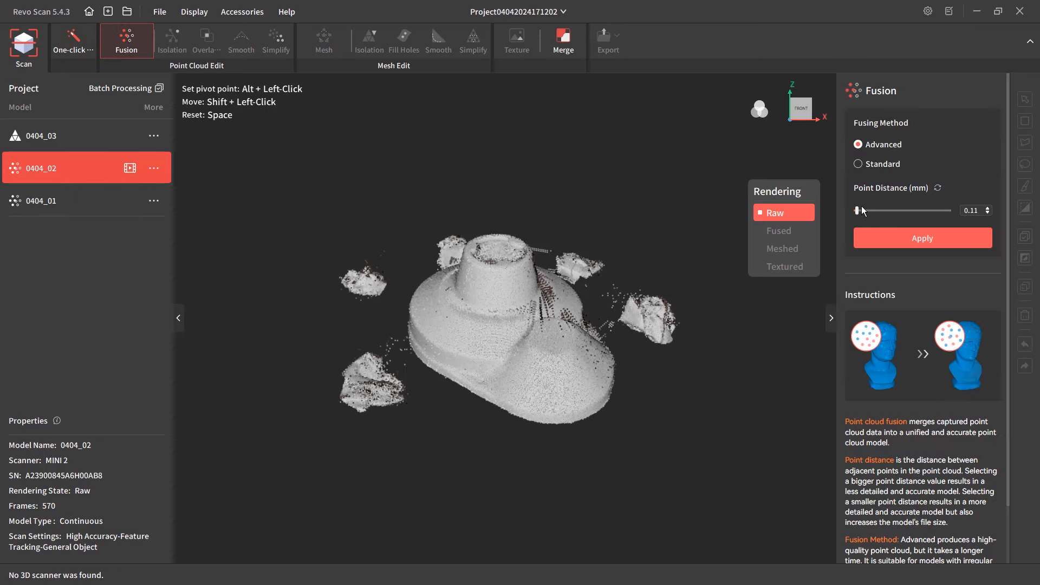
{"action": "left_click_drag", "start_coordinate": [856, 210], "coordinate": [854, 211]}
{"action": "left_click", "coordinate": [886, 236]}
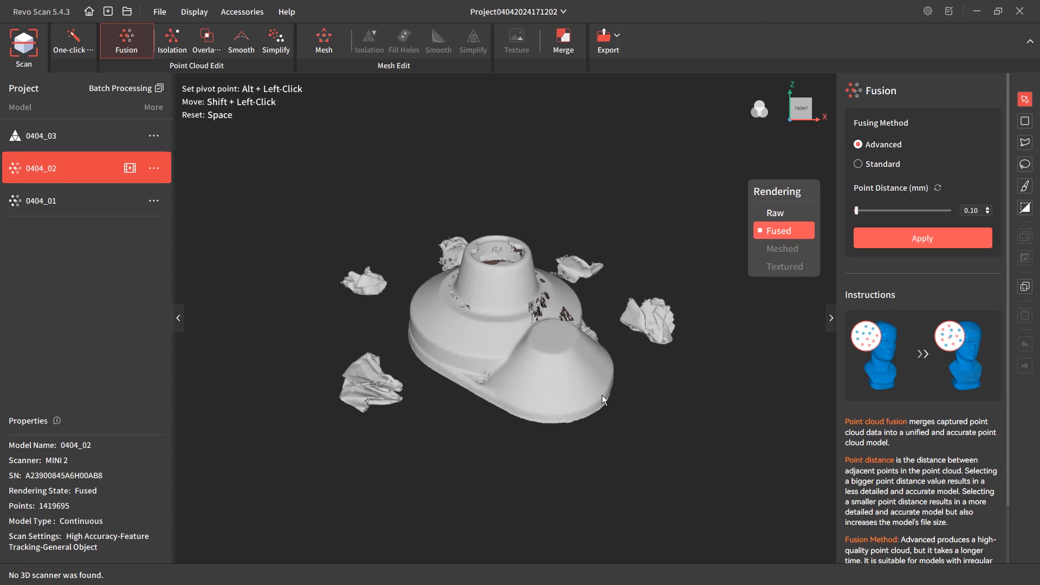
- Detect the isolated points in the fused cloud at an isolation rate of 14.0% and remove them
{"action": "left_click_drag", "start_coordinate": [613, 414], "coordinate": [460, 320]}
{"action": "left_click", "coordinate": [171, 39]}
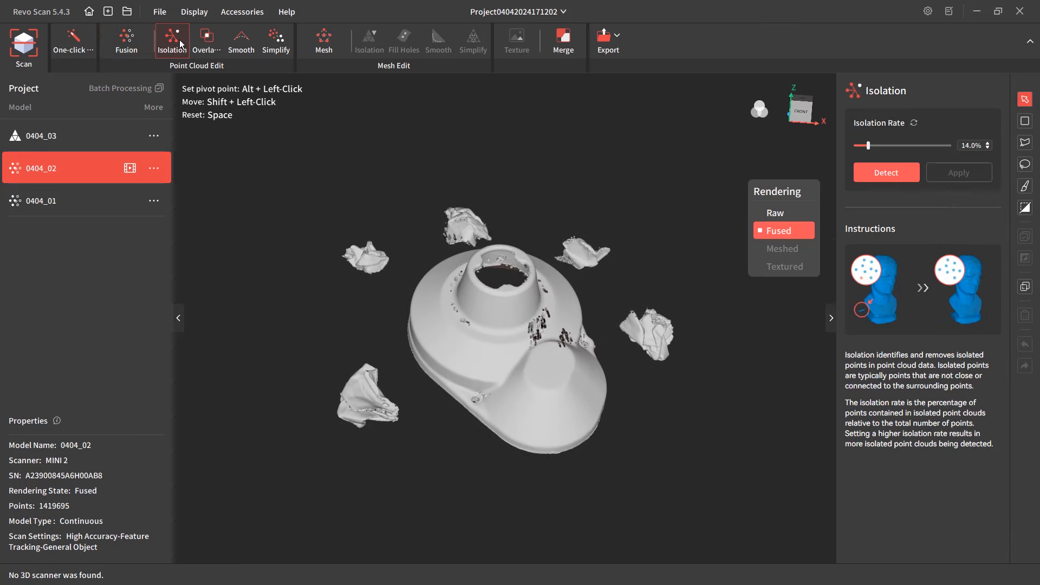
{"action": "left_click", "coordinate": [886, 172]}
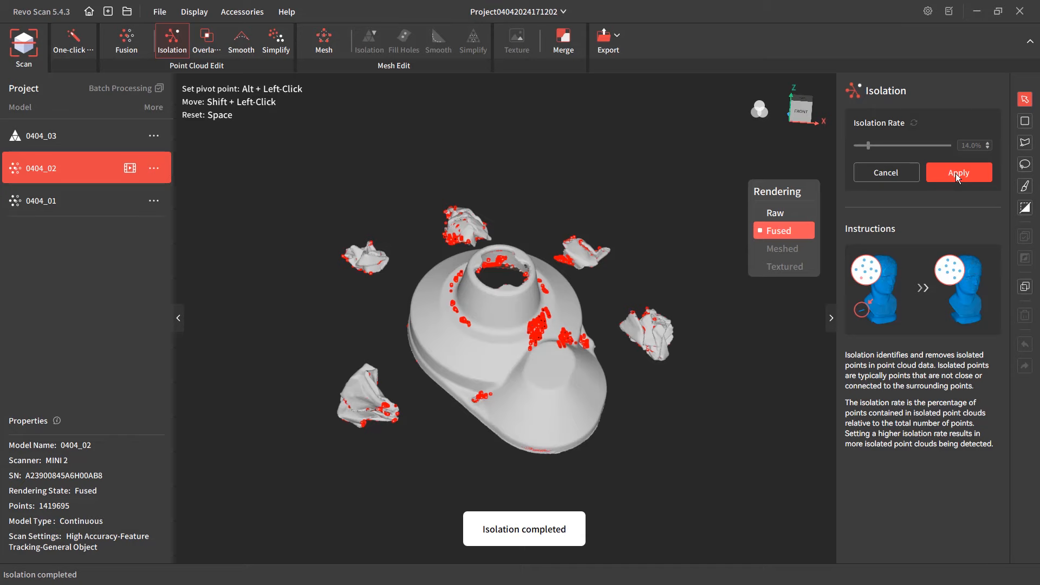
{"action": "left_click", "coordinate": [955, 173]}
{"action": "left_click_drag", "start_coordinate": [743, 391], "coordinate": [443, 335]}
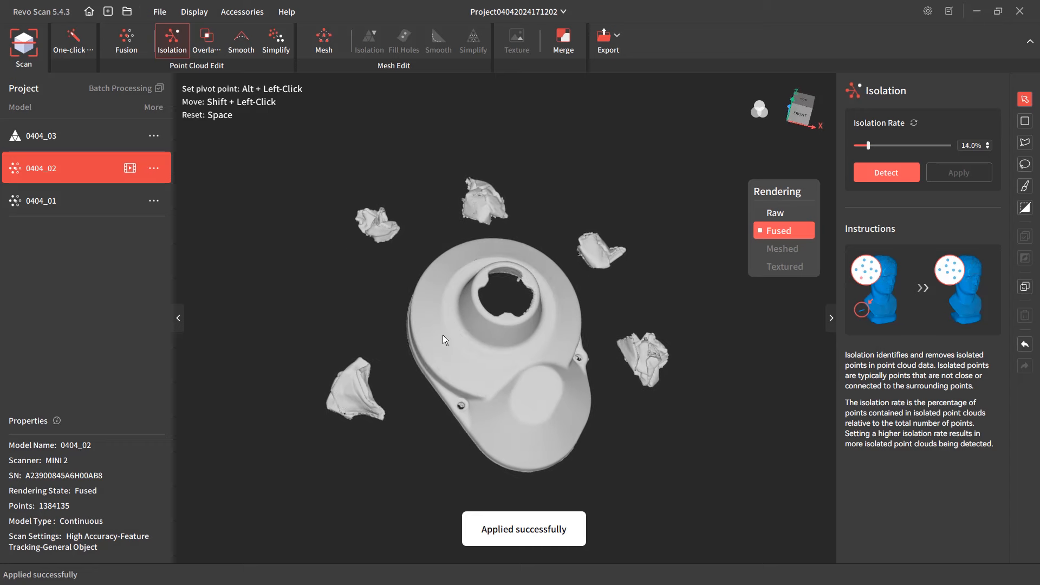
- Select the housing with a polygon around its outline, invert the selection, and delete the surrounding scraps
{"action": "left_click", "coordinate": [1025, 143]}
{"action": "left_click", "coordinate": [456, 223]}
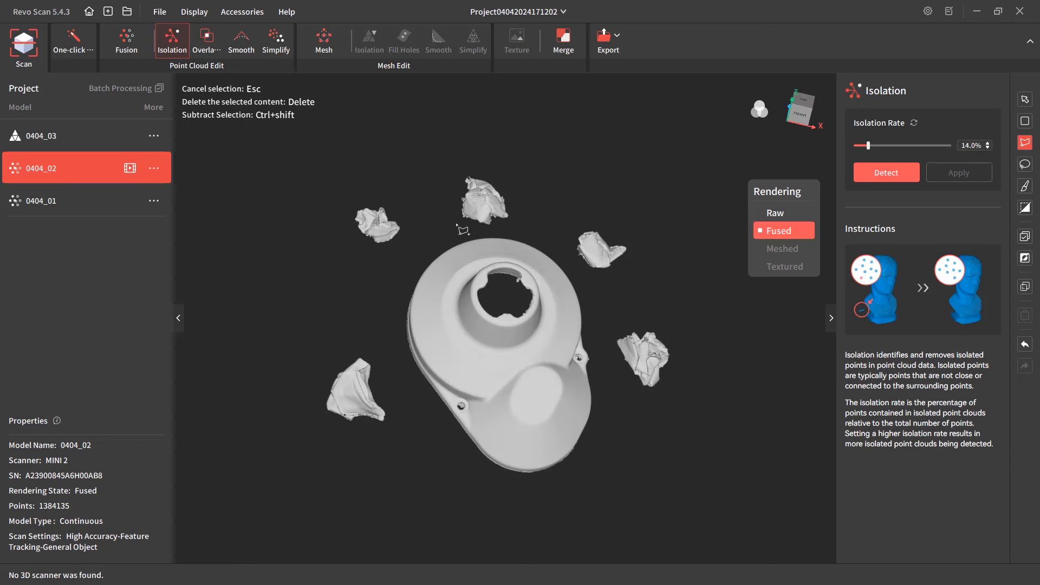
{"action": "left_click", "coordinate": [512, 229]}
{"action": "left_click", "coordinate": [567, 256]}
{"action": "left_click", "coordinate": [597, 330]}
{"action": "left_click", "coordinate": [603, 438]}
{"action": "left_click", "coordinate": [546, 497]}
{"action": "left_click", "coordinate": [452, 467]}
{"action": "left_click", "coordinate": [383, 324]}
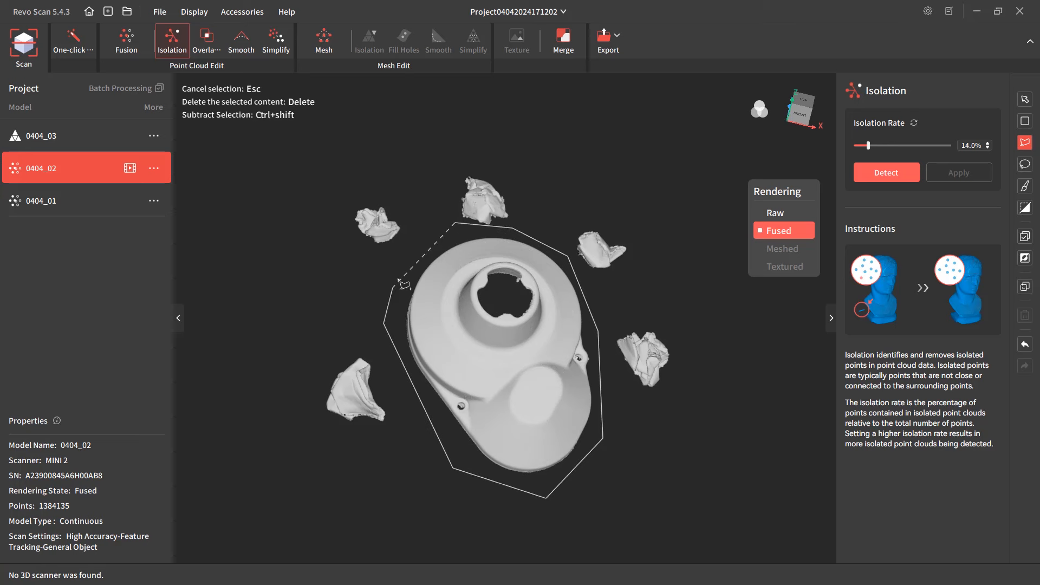
{"action": "left_click", "coordinate": [422, 240]}
{"action": "left_click", "coordinate": [456, 224]}
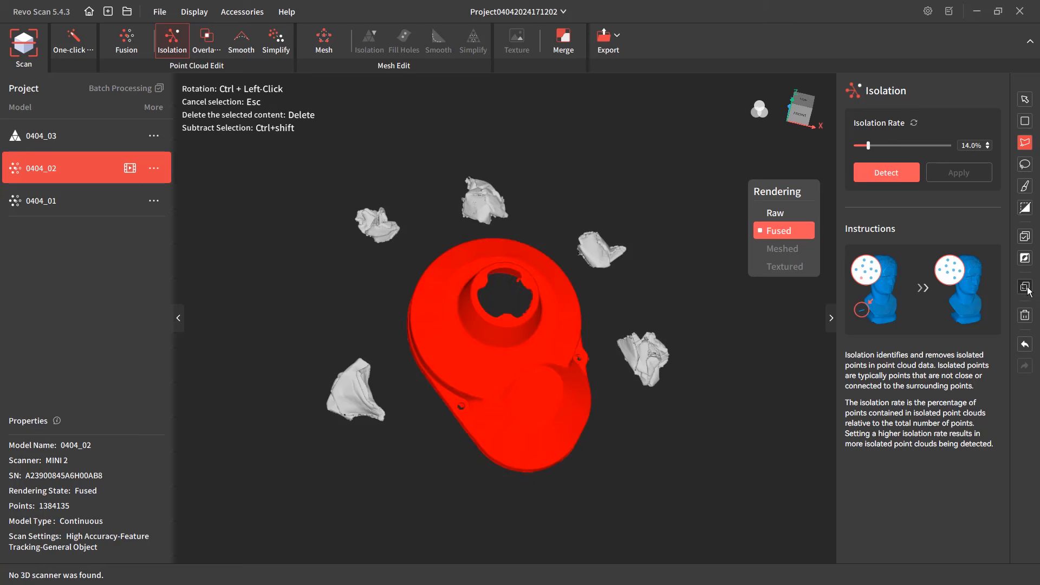
{"action": "left_click", "coordinate": [1025, 259]}
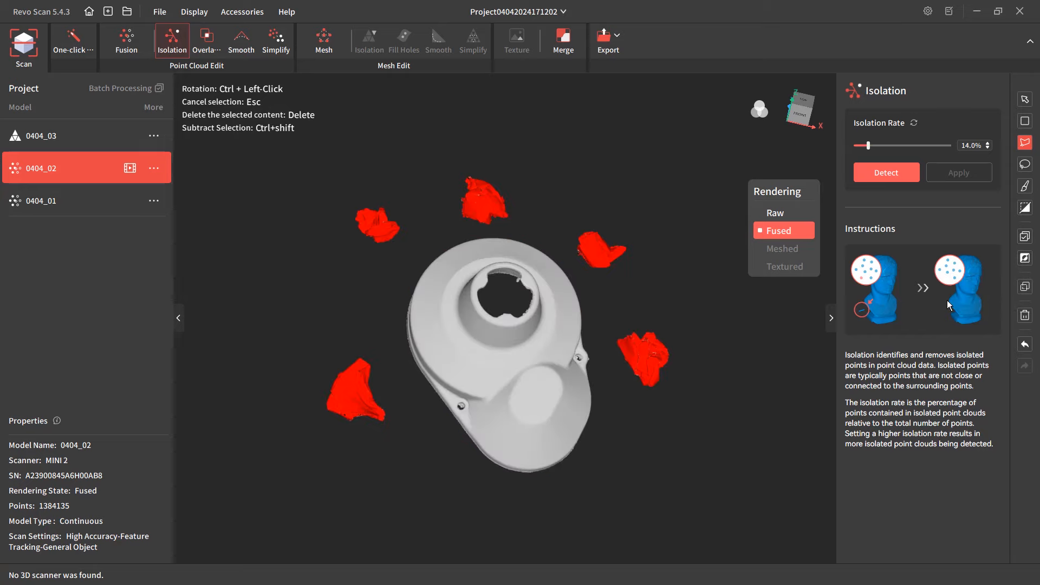
{"action": "key", "text": "Delete"}
{"action": "middle_click_drag", "start_coordinate": [612, 479], "coordinate": [608, 439]}
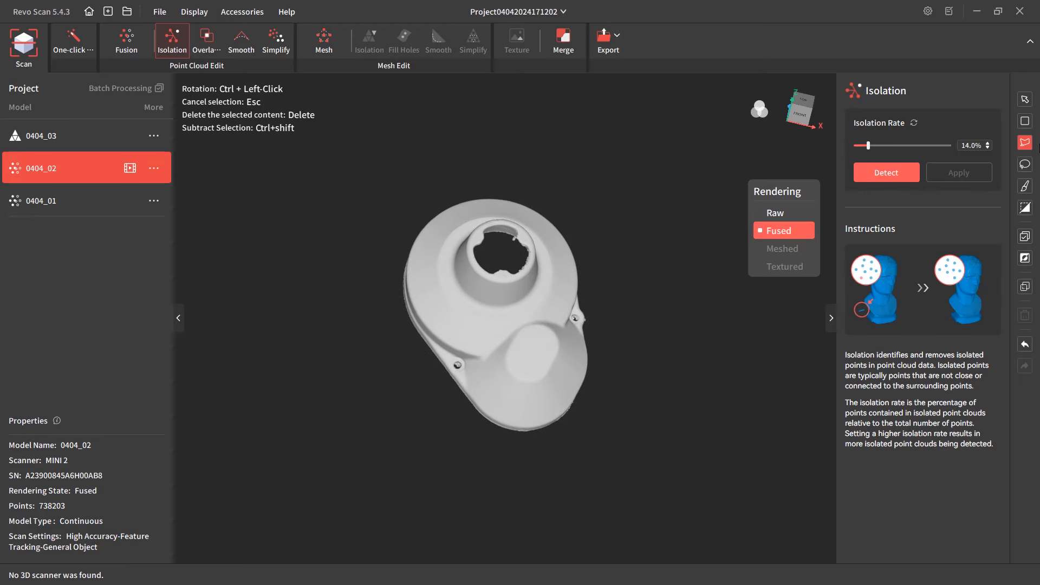
- Examine the remaining housing points from all sides, checking the neck and the outer rim
{"action": "left_click", "coordinate": [1025, 100]}
{"action": "left_click_drag", "start_coordinate": [602, 418], "coordinate": [443, 290]}
{"action": "left_click_drag", "start_coordinate": [442, 334], "coordinate": [512, 318]}
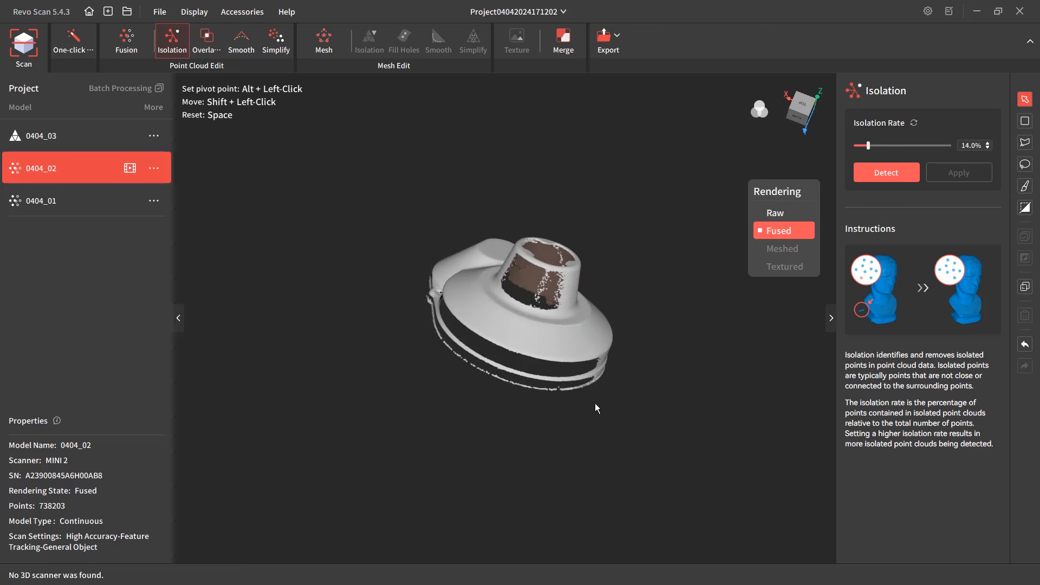
{"action": "left_click_drag", "start_coordinate": [595, 407], "coordinate": [447, 359]}
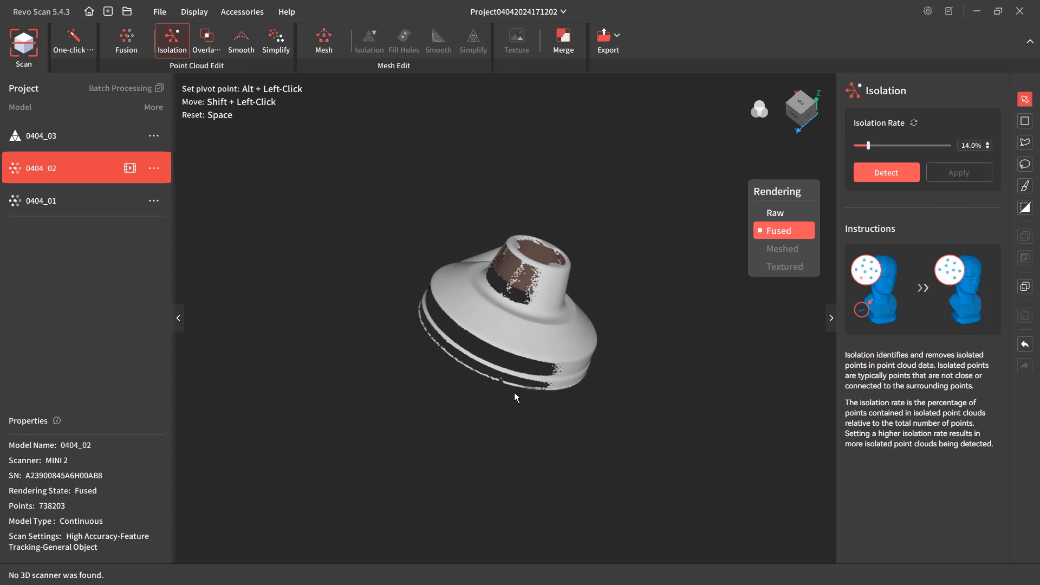
{"action": "left_click_drag", "start_coordinate": [514, 392], "coordinate": [606, 333]}
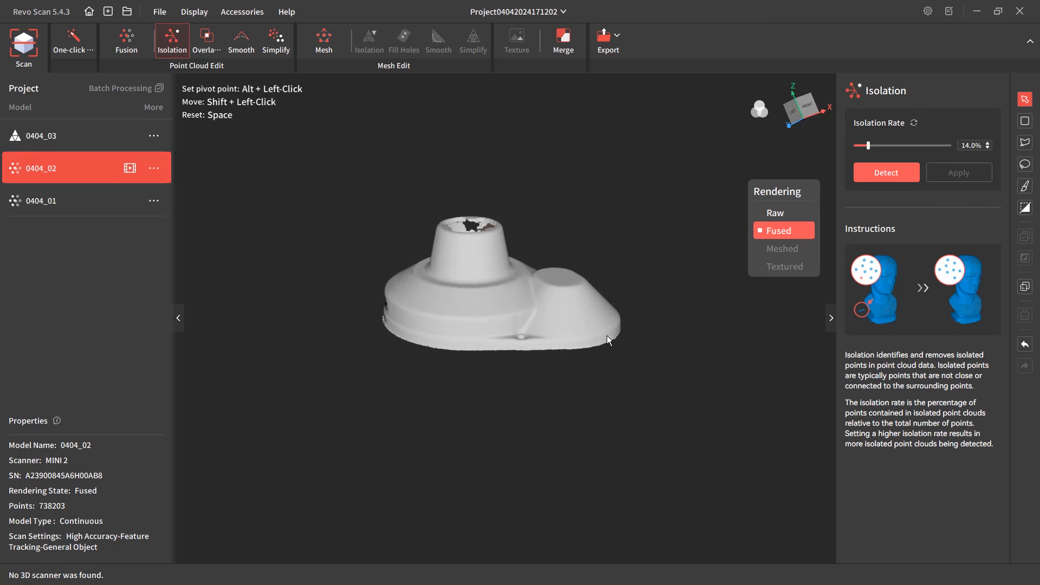
{"action": "left_click", "coordinate": [1025, 287]}
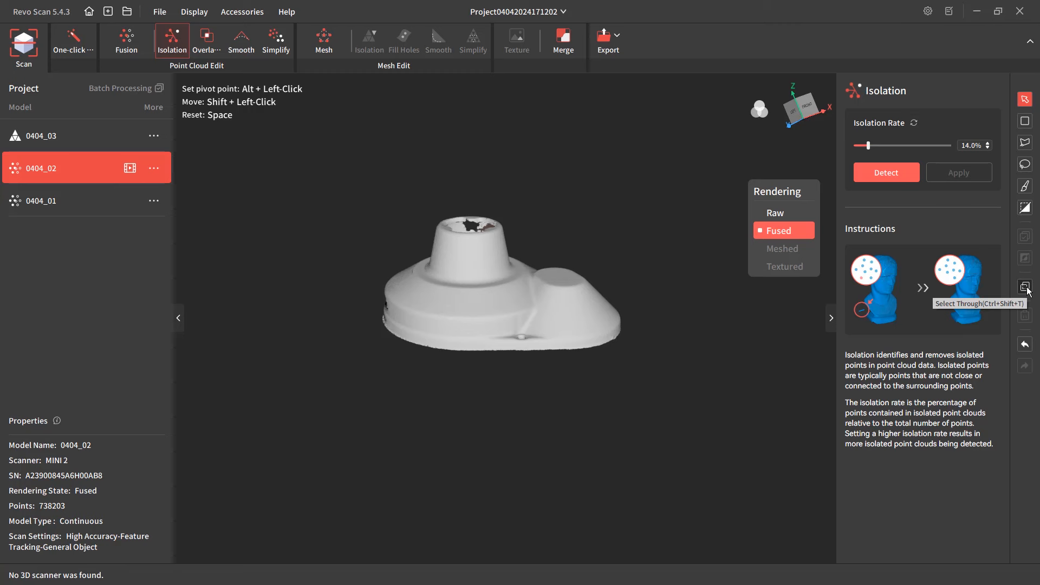
{"action": "left_click_drag", "start_coordinate": [615, 375], "coordinate": [574, 386]}
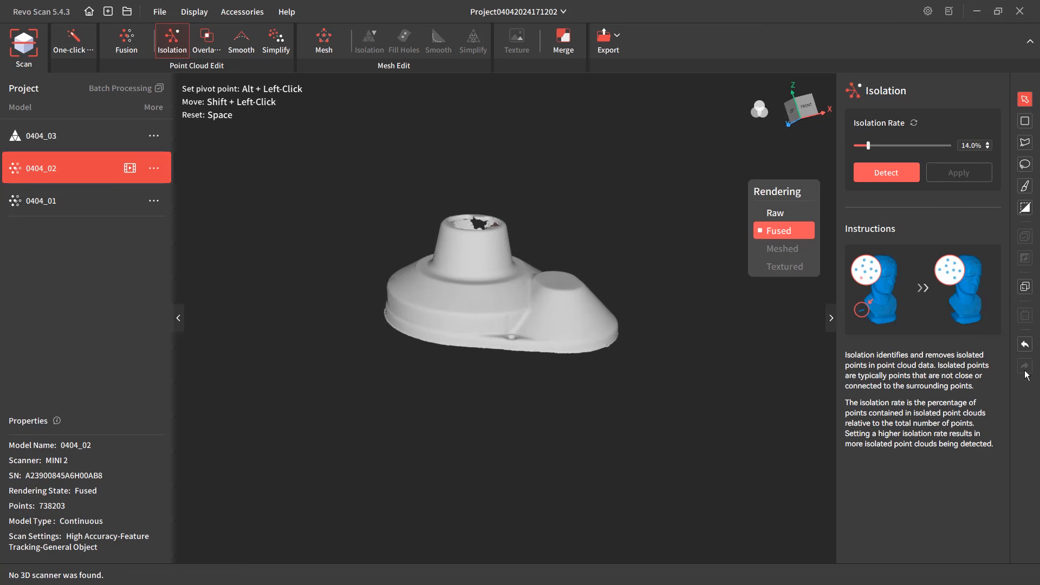
{"action": "left_click_drag", "start_coordinate": [408, 328], "coordinate": [512, 323]}
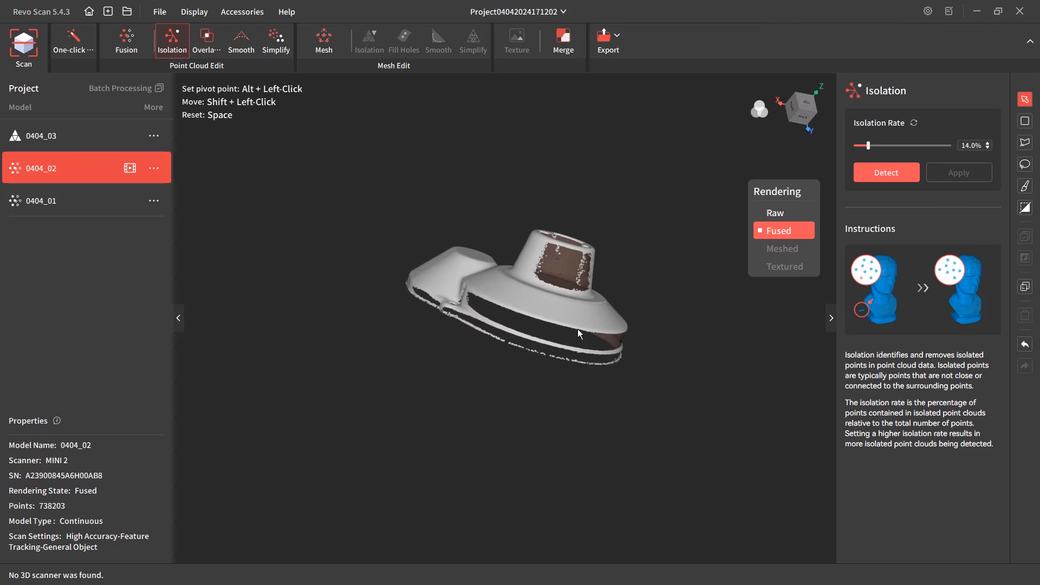
- Undo the last deletion and turn on Select Through, viewing the housing and scraps from above
{"action": "left_click", "coordinate": [1024, 344]}
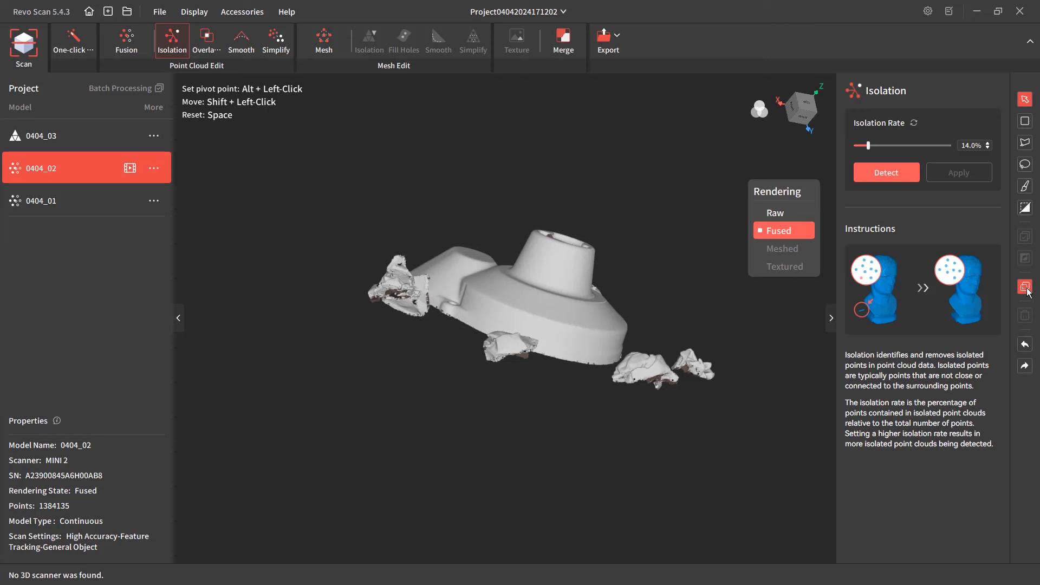
{"action": "left_click_drag", "start_coordinate": [457, 331], "coordinate": [501, 385]}
- Outline the whole housing with a polygon selection, invert it with Select Through on, and delete the five surrounding scraps
{"action": "left_click", "coordinate": [1025, 142]}
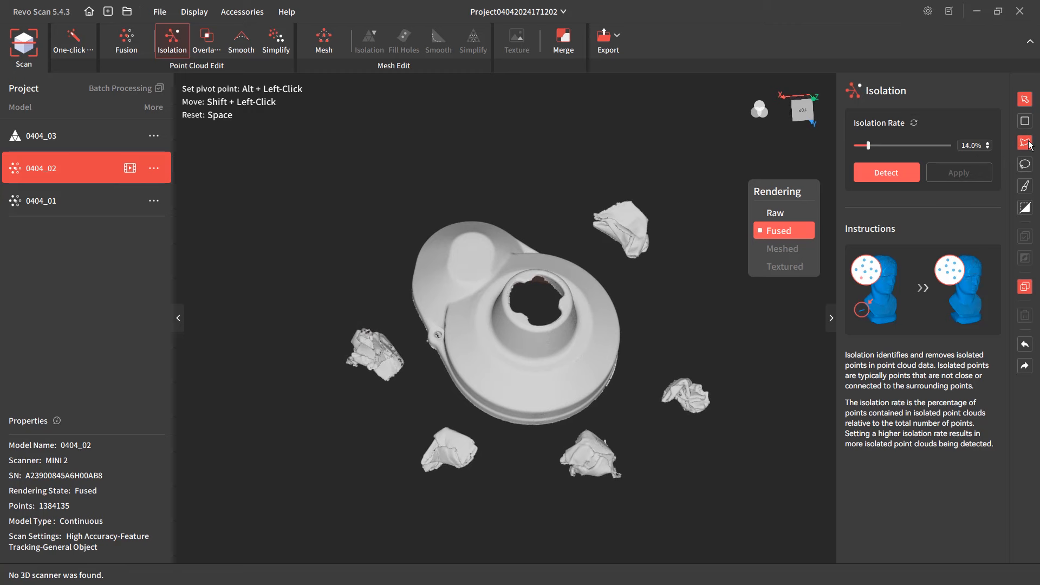
{"action": "left_click", "coordinate": [449, 162]}
{"action": "left_click", "coordinate": [605, 250]}
{"action": "left_click", "coordinate": [653, 324]}
{"action": "left_click", "coordinate": [620, 399]}
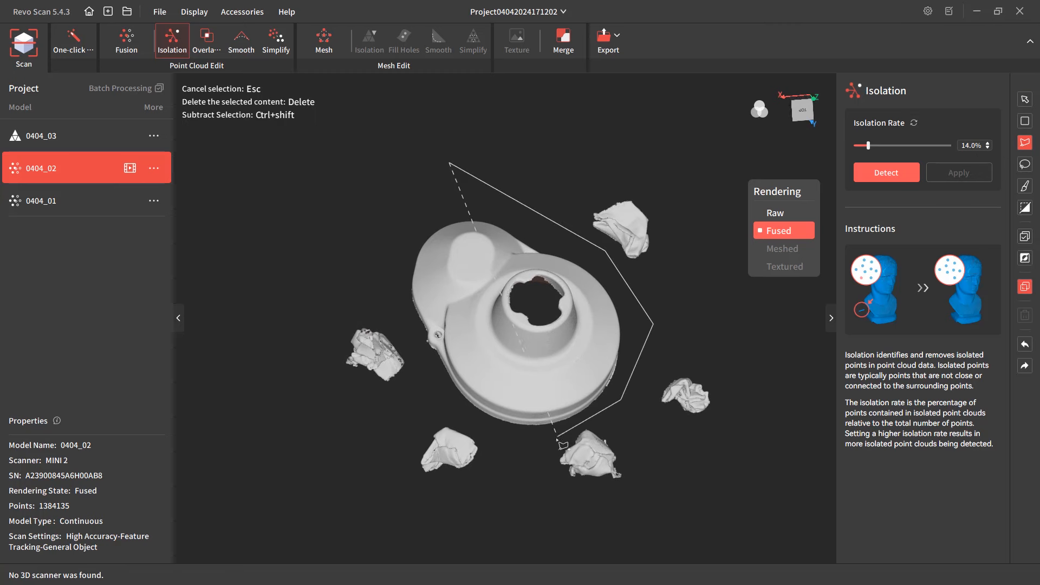
{"action": "left_click", "coordinate": [545, 439]}
{"action": "left_click", "coordinate": [432, 402]}
{"action": "left_click", "coordinate": [387, 296]}
{"action": "left_click", "coordinate": [398, 197]}
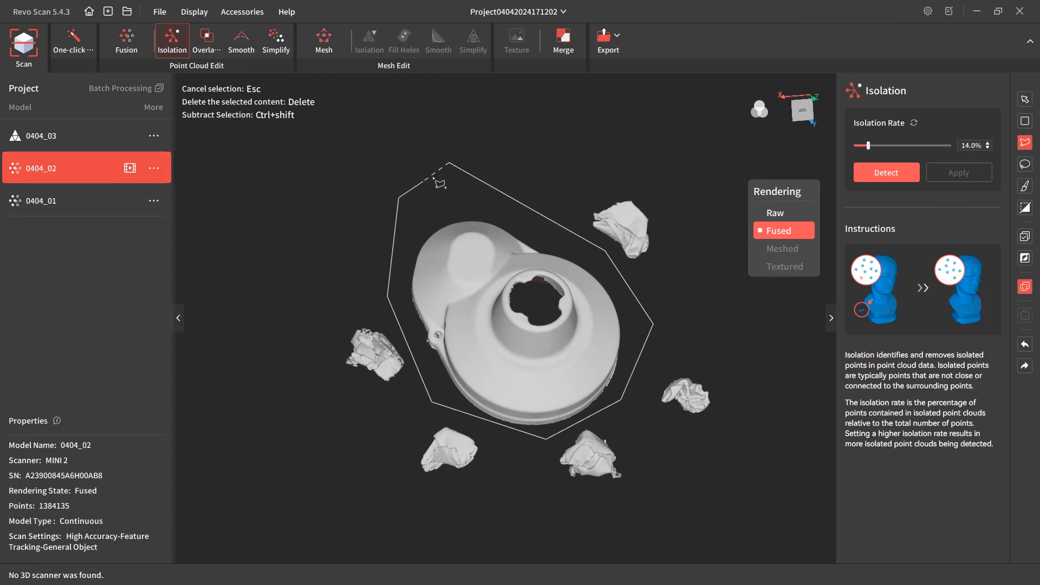
{"action": "left_click", "coordinate": [449, 163]}
{"action": "left_click_drag", "start_coordinate": [678, 351], "coordinate": [623, 289], "text": "ctrl"}
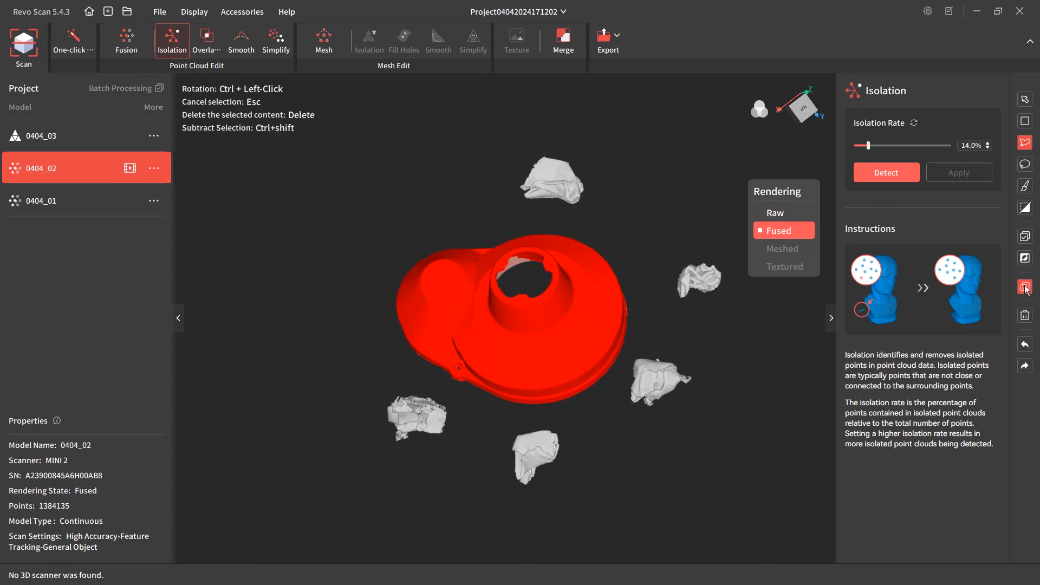
{"action": "left_click", "coordinate": [1024, 258]}
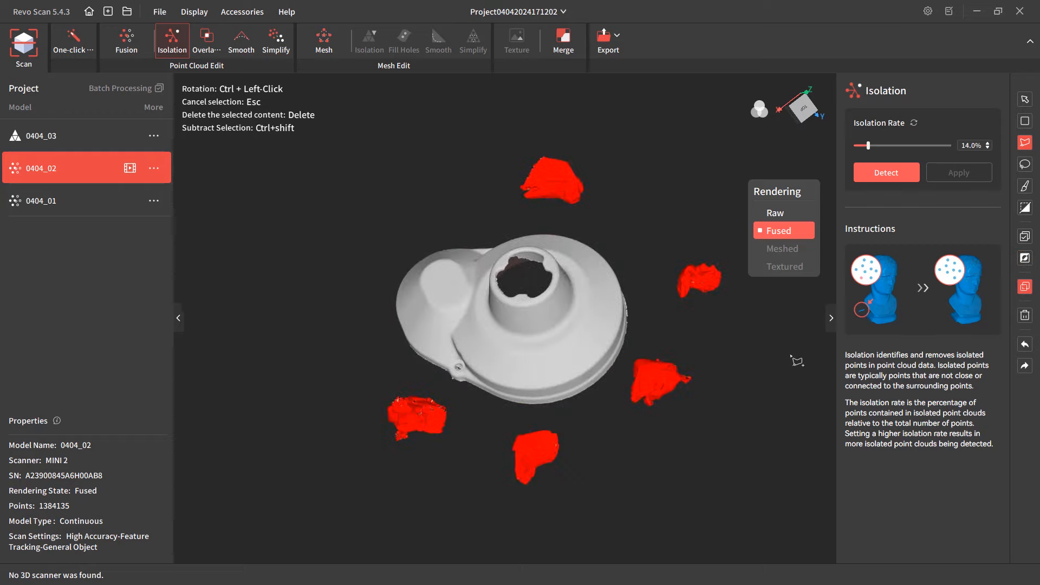
{"action": "key", "text": "Delete"}
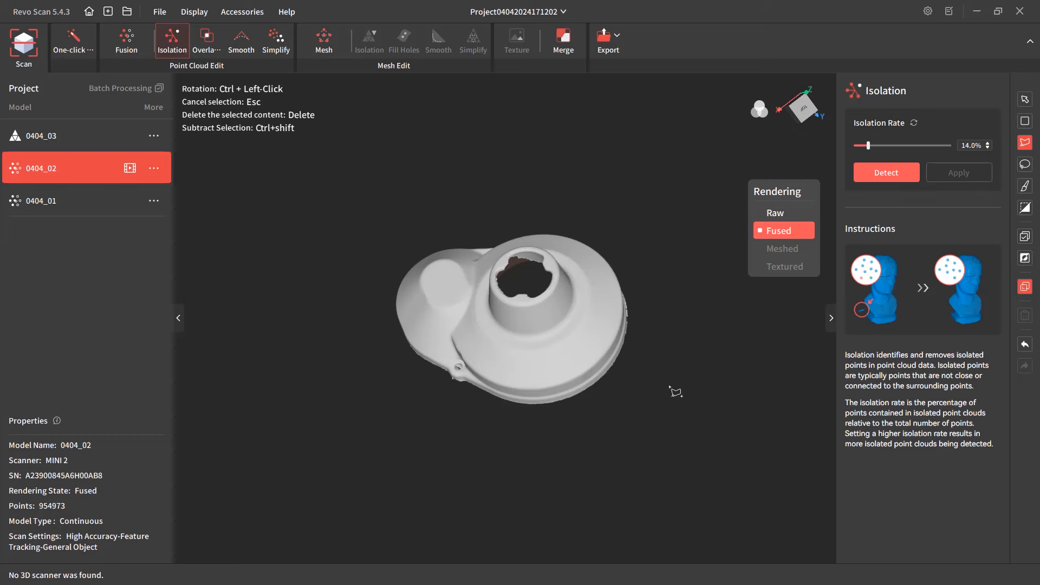
- Leave the polygon selection and examine the cleaned housing, checking the inside edges of the neck opening up close
{"action": "left_click_drag", "start_coordinate": [674, 391], "coordinate": [474, 279], "text": "ctrl"}
{"action": "scroll", "coordinate": [475, 279], "scroll_direction": "down", "scroll_amount": 2}
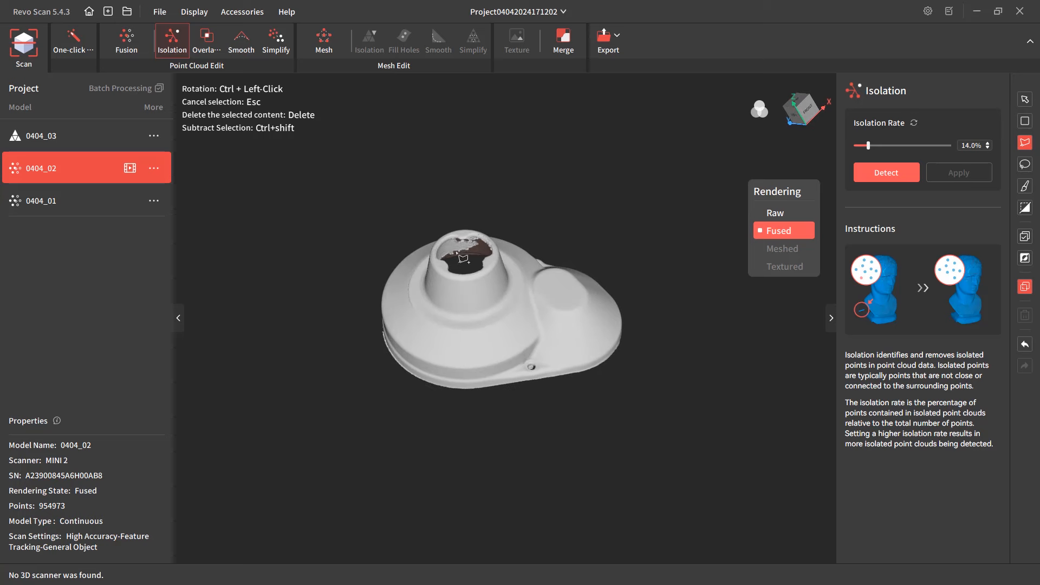
{"action": "scroll", "coordinate": [465, 271], "scroll_direction": "up", "scroll_amount": 6}
{"action": "middle_click_drag", "start_coordinate": [419, 170], "coordinate": [502, 332]}
{"action": "left_click", "coordinate": [515, 329]}
{"action": "key", "text": "Escape"}
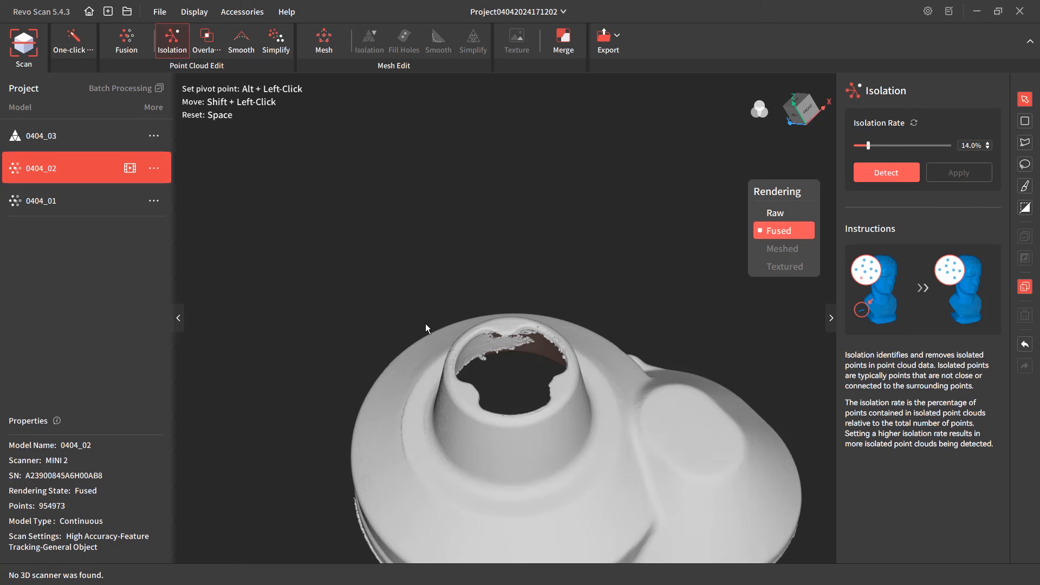
{"action": "scroll", "coordinate": [439, 262], "scroll_direction": "up", "scroll_amount": 2}
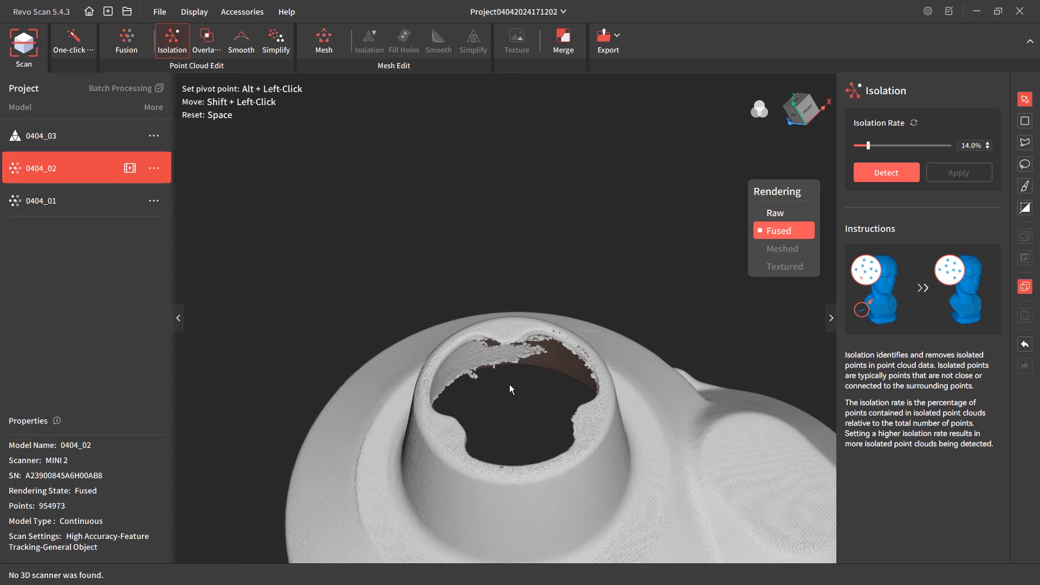
{"action": "scroll", "coordinate": [509, 385], "scroll_direction": "down", "scroll_amount": 5}
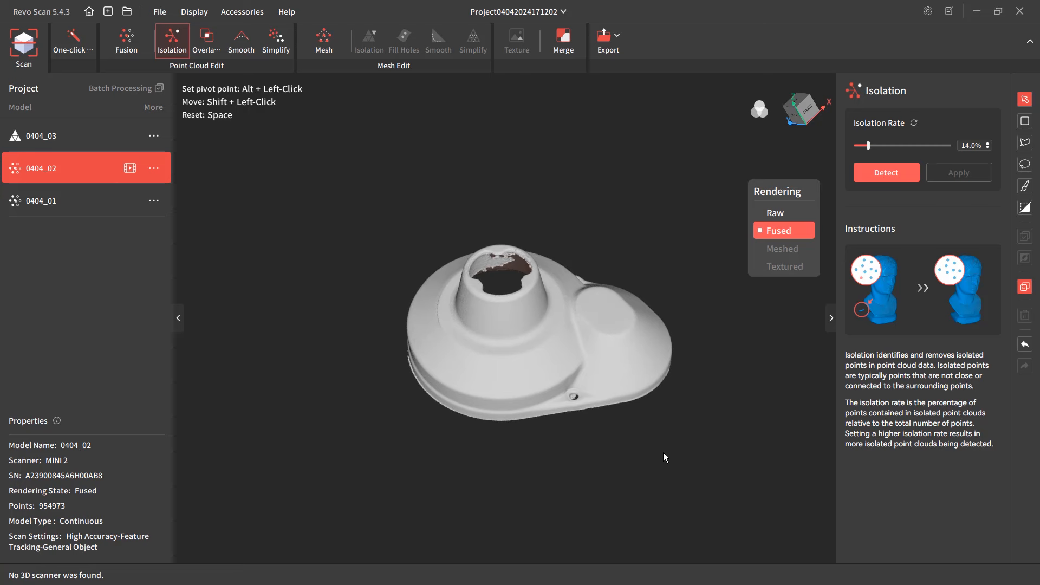
- Open the key frames of scan 0404_02, play them back from frame_0, and stop the playback
{"action": "left_click", "coordinate": [156, 169]}
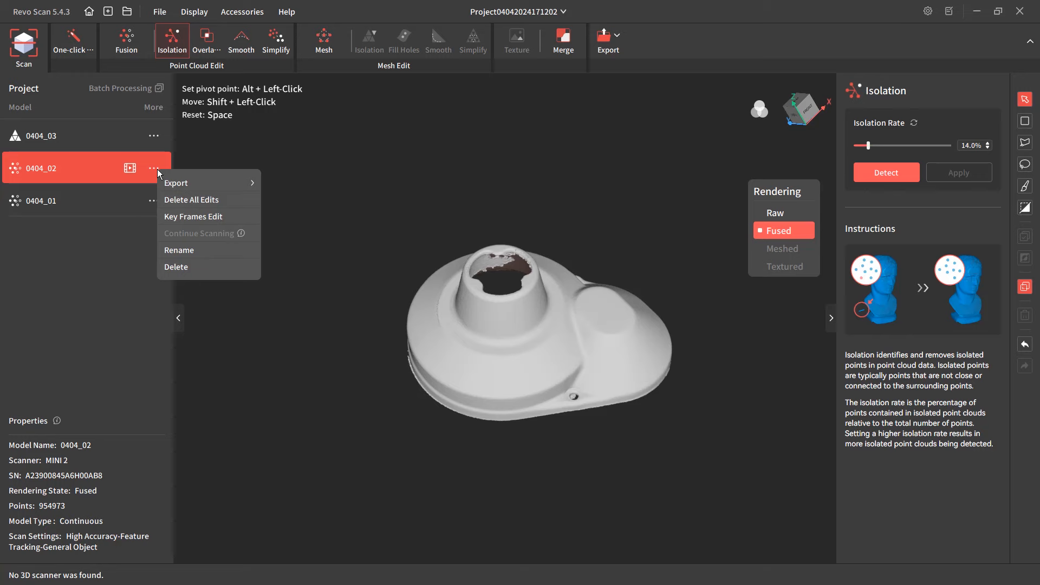
{"action": "left_click", "coordinate": [186, 220]}
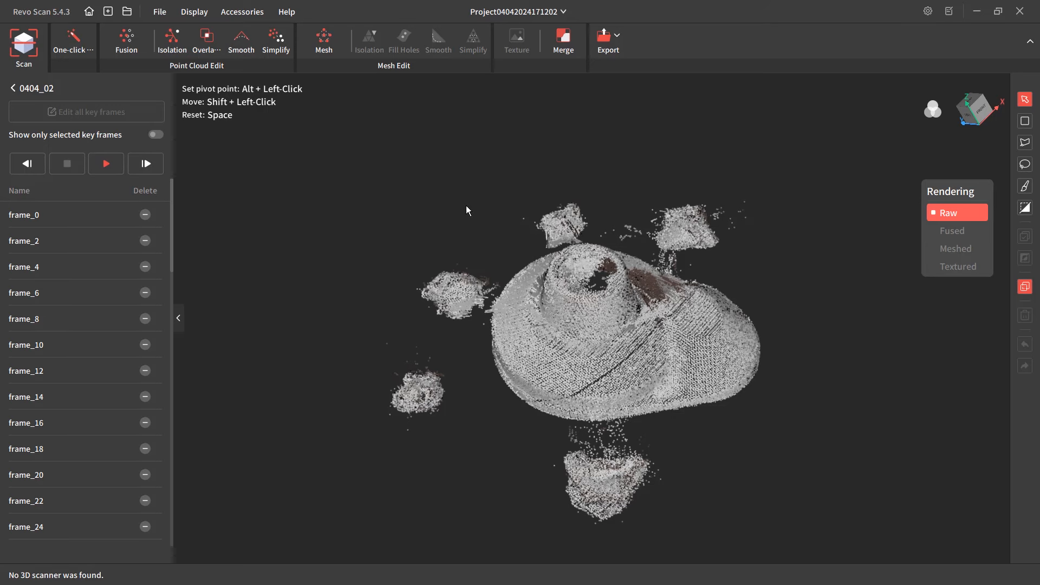
{"action": "left_click", "coordinate": [35, 216]}
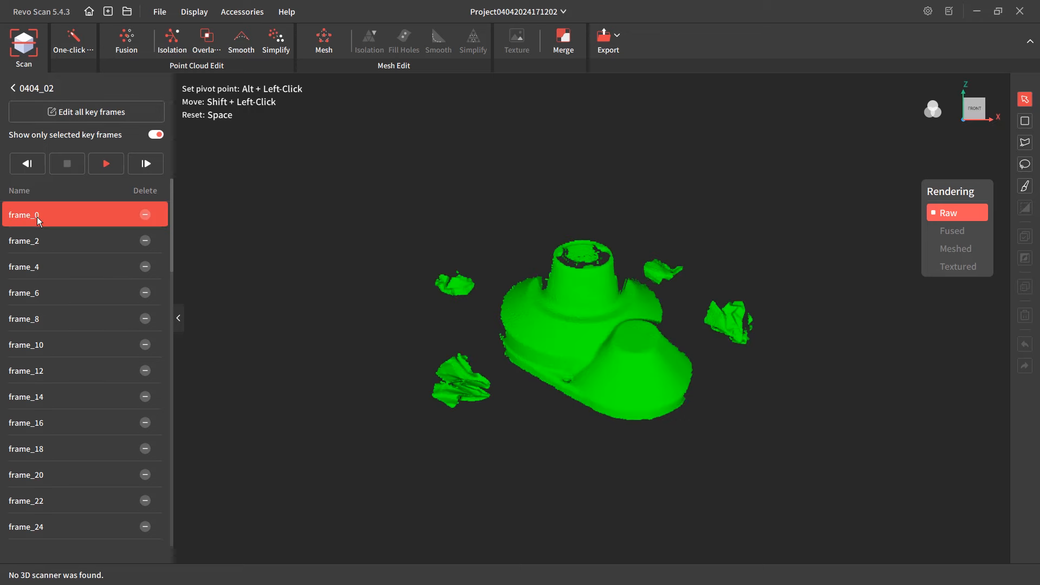
{"action": "left_click", "coordinate": [107, 161]}
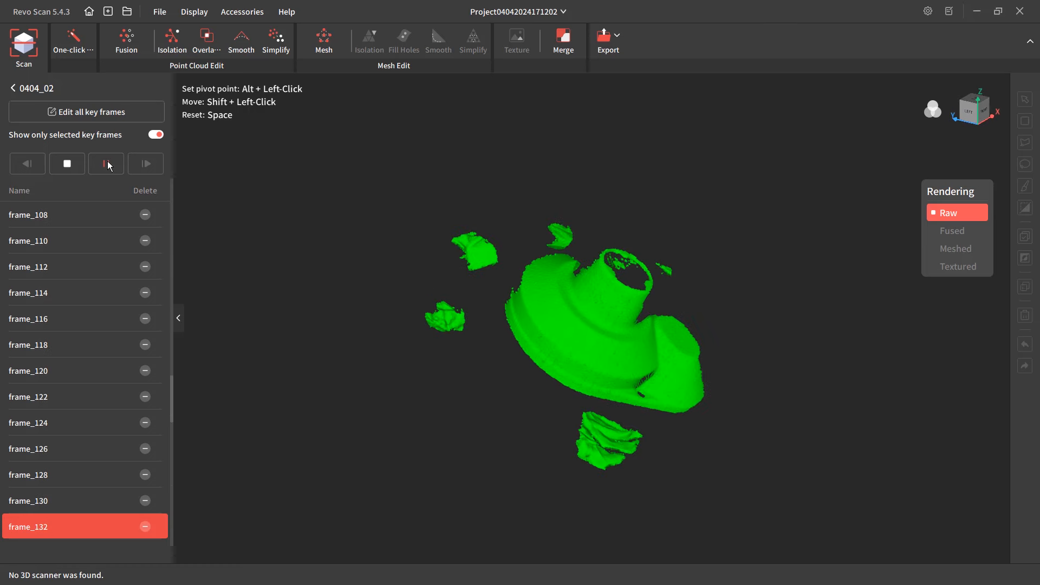
{"action": "left_click", "coordinate": [69, 161]}
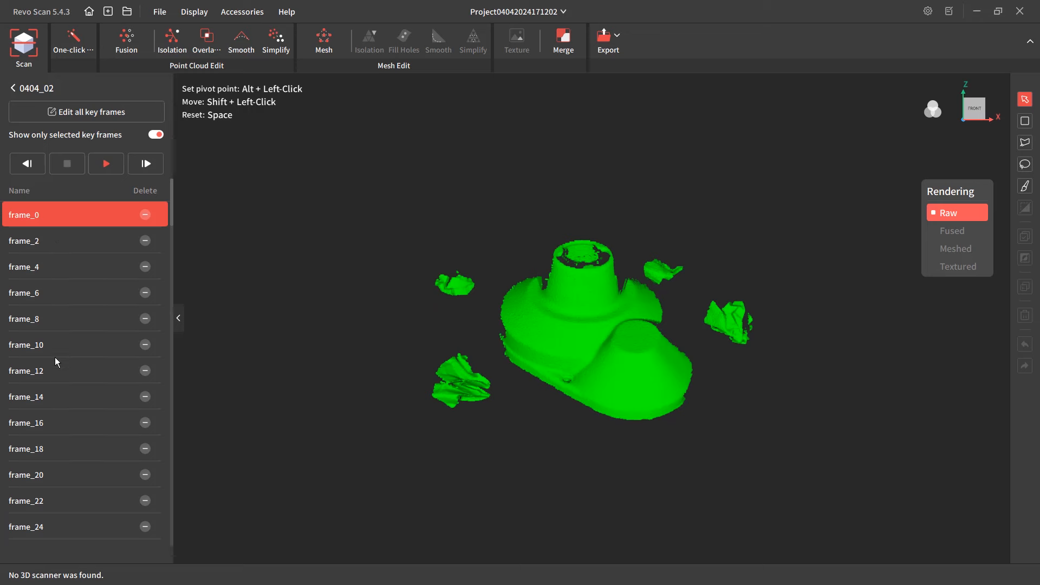
- Examine the combined points of key frames frame_0 to frame_366 from several sides and return to the project's model list
{"action": "scroll", "coordinate": [54, 361], "scroll_direction": "down", "scroll_amount": 20}
{"action": "left_click", "coordinate": [60, 446], "text": "shift"}
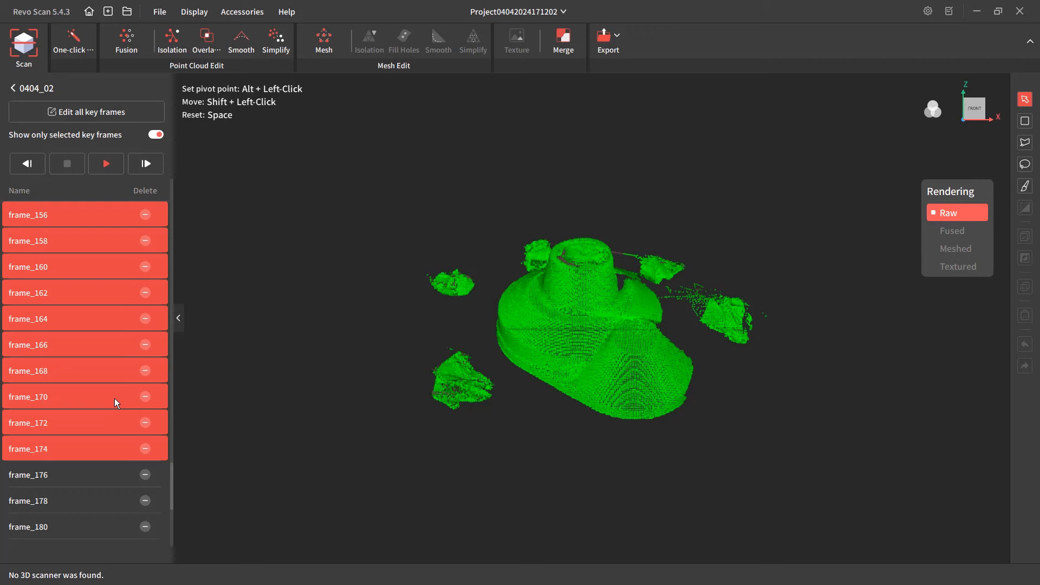
{"action": "scroll", "coordinate": [115, 398], "scroll_direction": "down", "scroll_amount": 20}
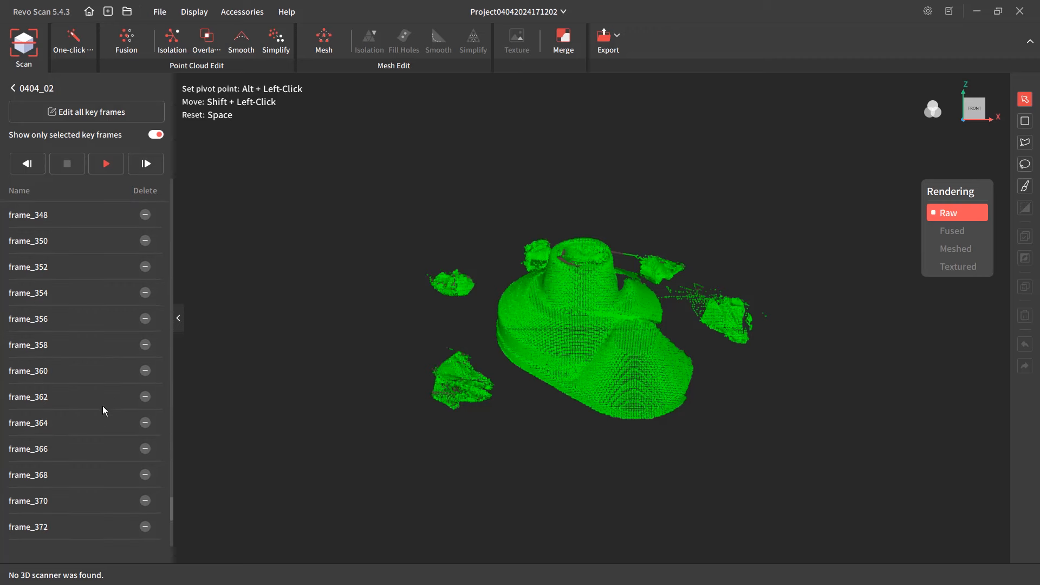
{"action": "left_click", "coordinate": [87, 446], "text": "shift"}
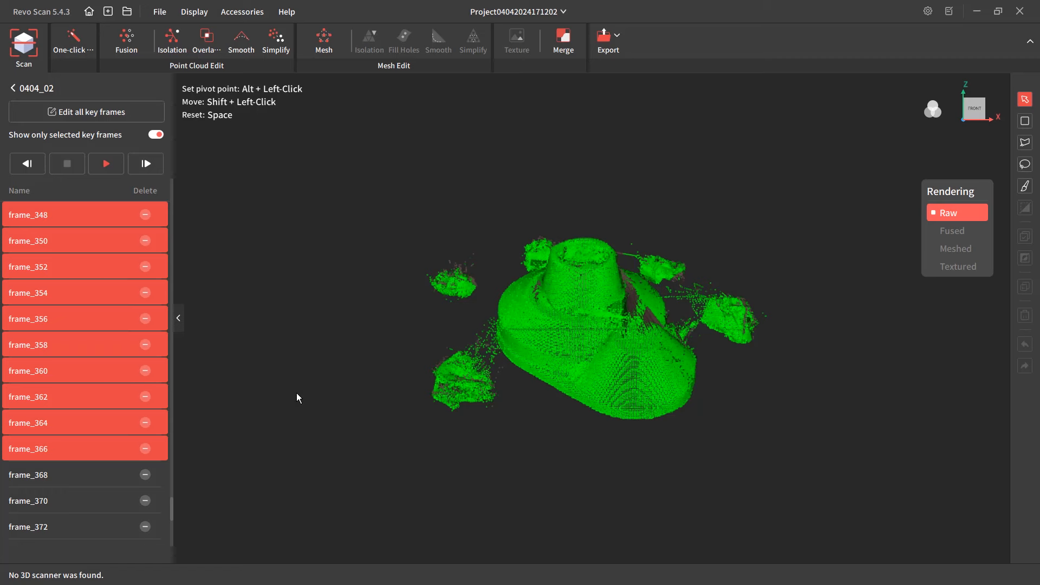
{"action": "left_click_drag", "start_coordinate": [622, 521], "coordinate": [463, 337]}
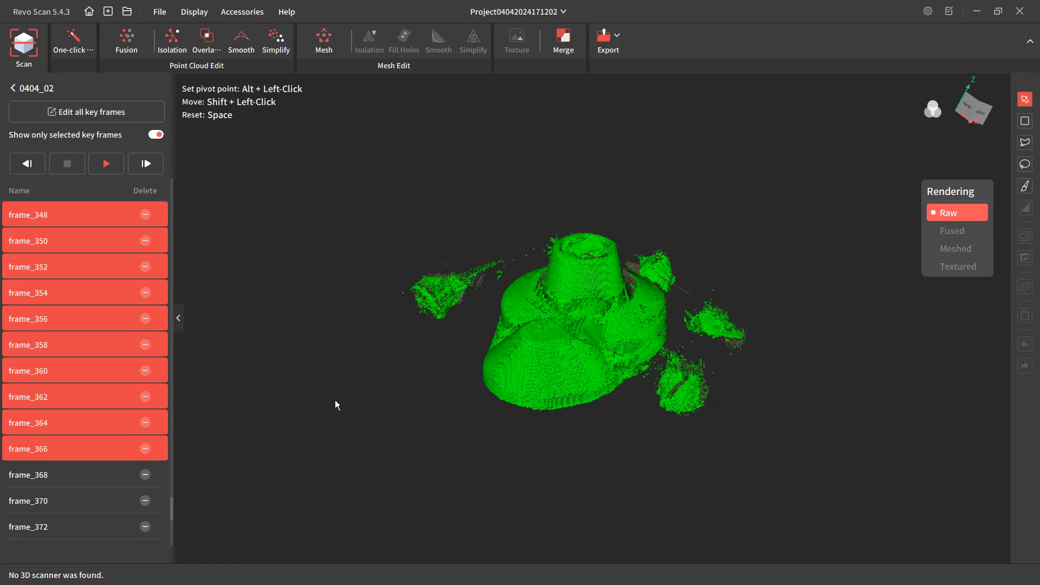
{"action": "left_click_drag", "start_coordinate": [335, 402], "coordinate": [509, 408]}
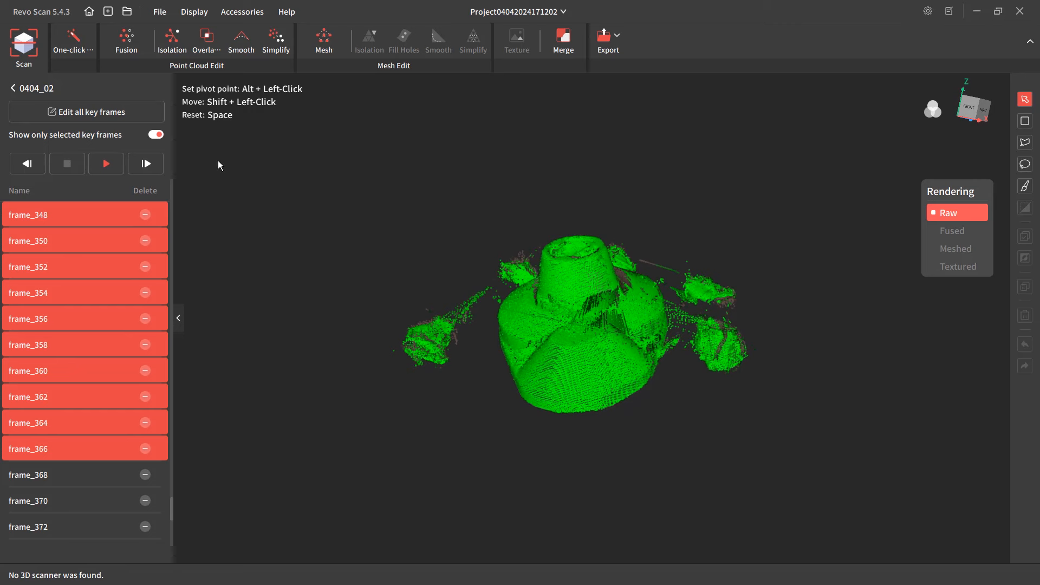
{"action": "left_click", "coordinate": [68, 112]}
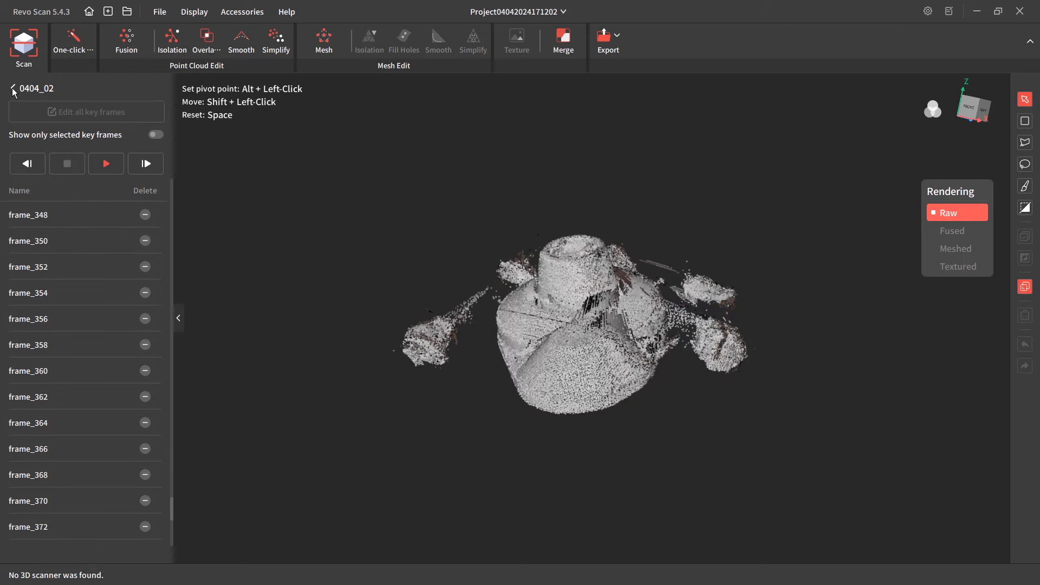
{"action": "left_click", "coordinate": [13, 89]}
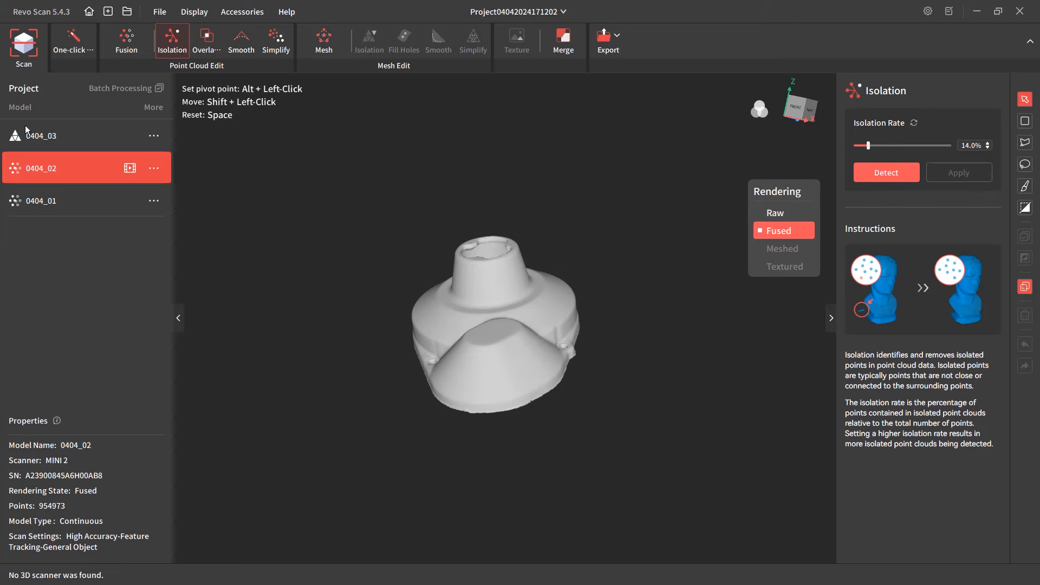
- Fuse scan 0404_01 with the Advanced method at a point distance of 0.10 mm
{"action": "left_click", "coordinate": [43, 204]}
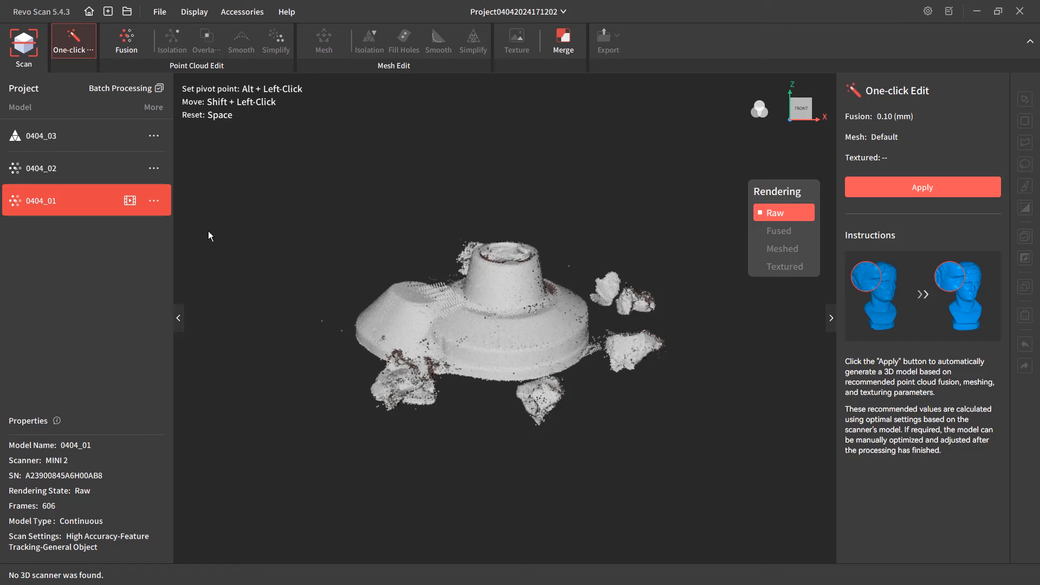
{"action": "left_click_drag", "start_coordinate": [401, 233], "coordinate": [397, 243]}
{"action": "left_click", "coordinate": [155, 46]}
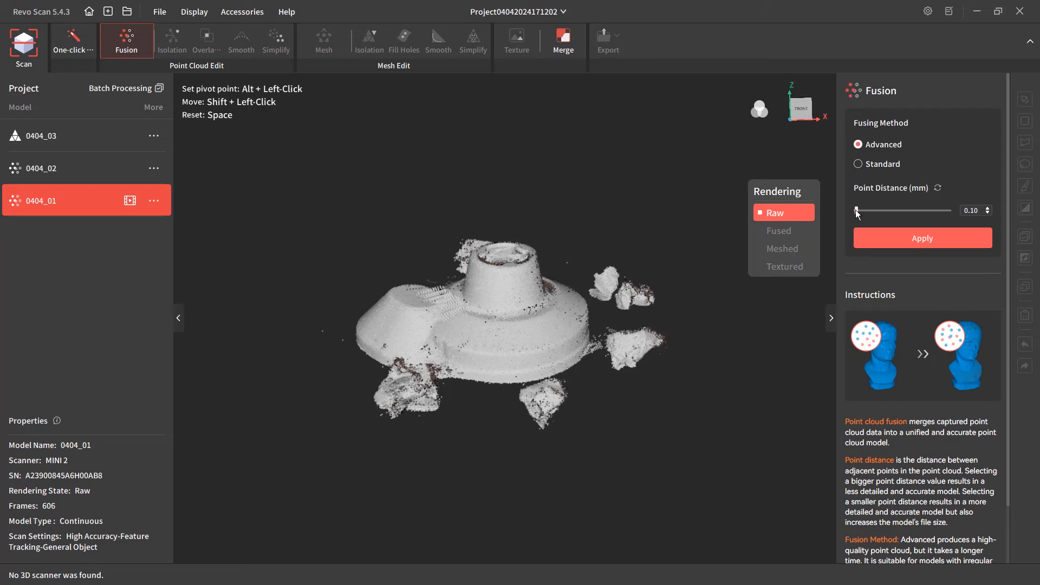
{"action": "left_click_drag", "start_coordinate": [856, 210], "coordinate": [854, 212]}
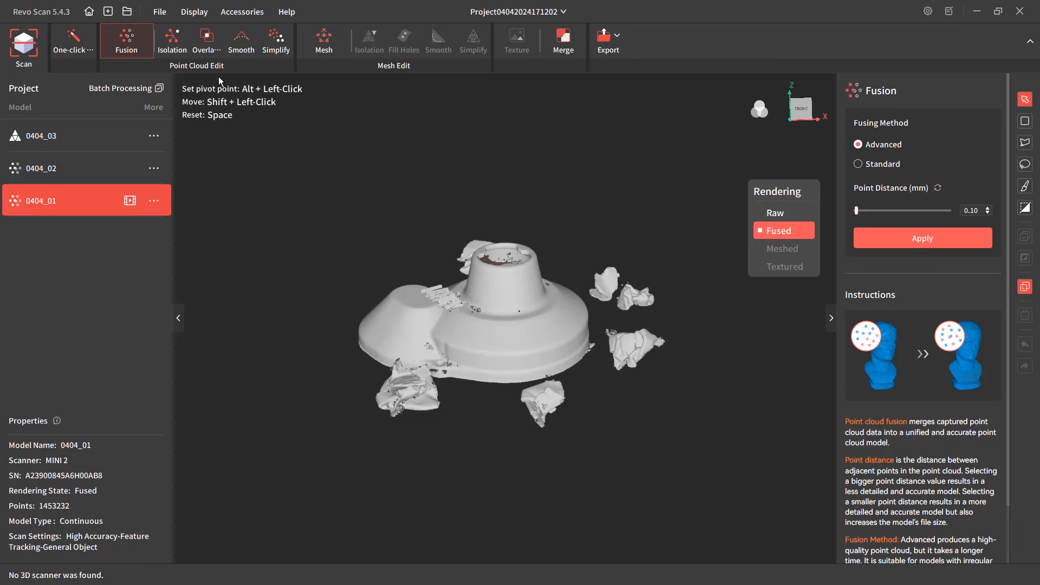
- Detect the isolated points in the fused 0404_01 cloud at a 14.0% isolation rate and remove them
{"action": "left_click", "coordinate": [172, 41]}
{"action": "left_click", "coordinate": [884, 172]}
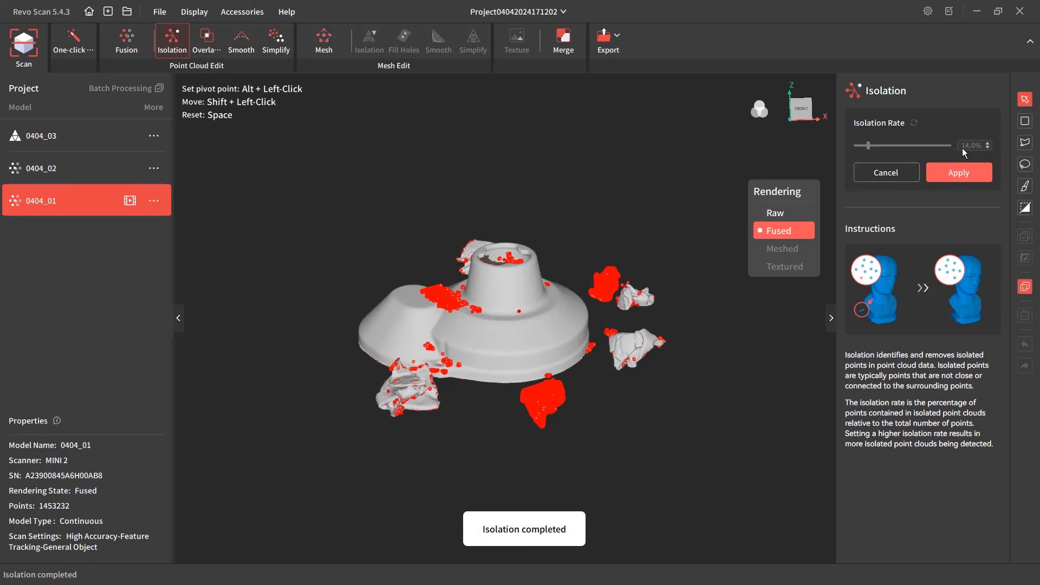
{"action": "left_click", "coordinate": [973, 169]}
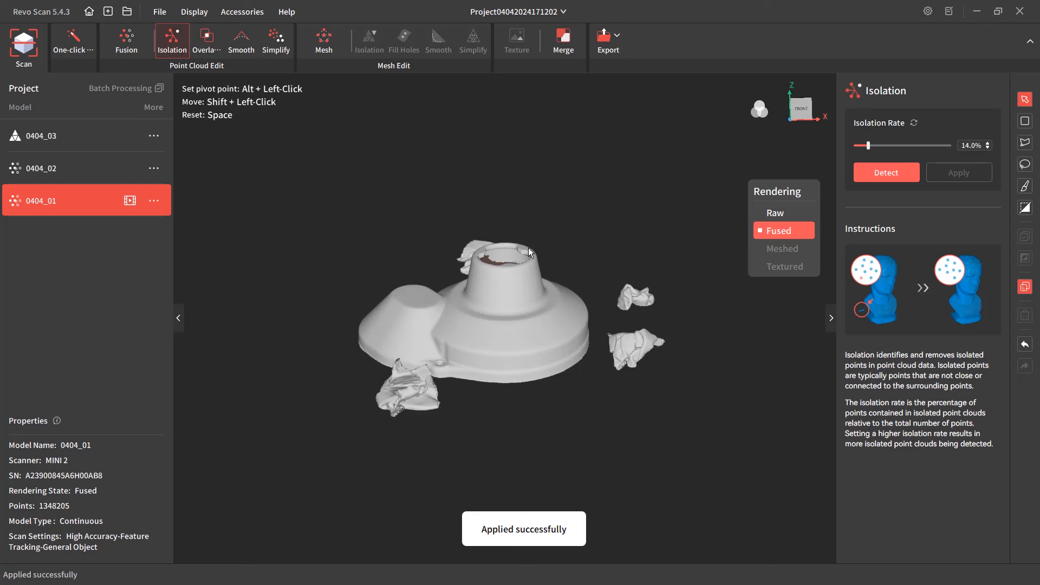
- Select the 0404_01 housing from above with a polygon, invert the selection, and delete the four remaining scraps around it
{"action": "left_click_drag", "start_coordinate": [528, 248], "coordinate": [514, 347]}
{"action": "left_click", "coordinate": [1025, 142]}
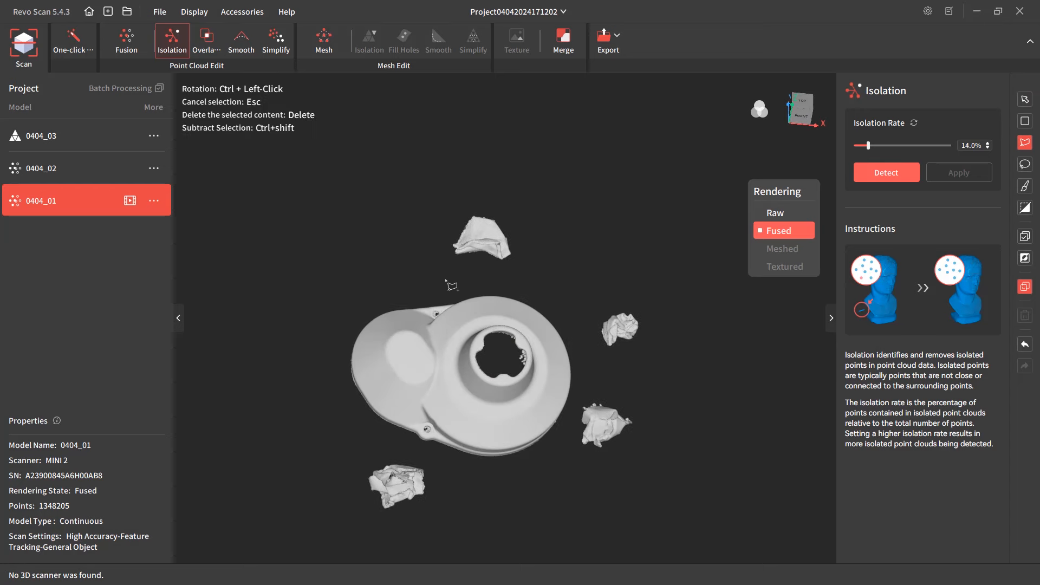
{"action": "left_click", "coordinate": [387, 290]}
{"action": "left_click", "coordinate": [515, 282]}
{"action": "left_click", "coordinate": [567, 309]}
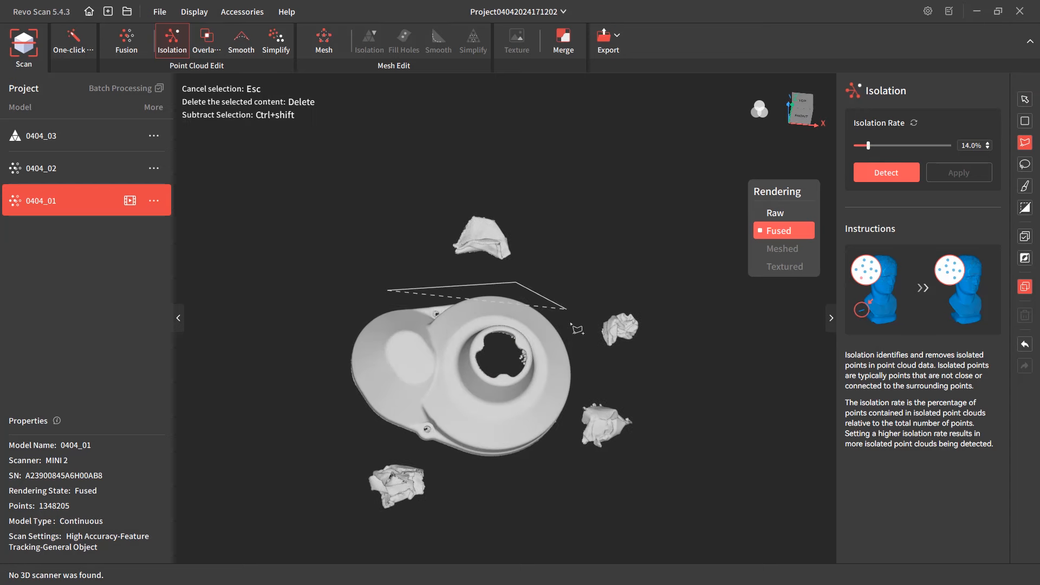
{"action": "left_click", "coordinate": [579, 400]}
{"action": "left_click", "coordinate": [565, 449]}
{"action": "left_click", "coordinate": [497, 478]}
{"action": "left_click", "coordinate": [407, 450]}
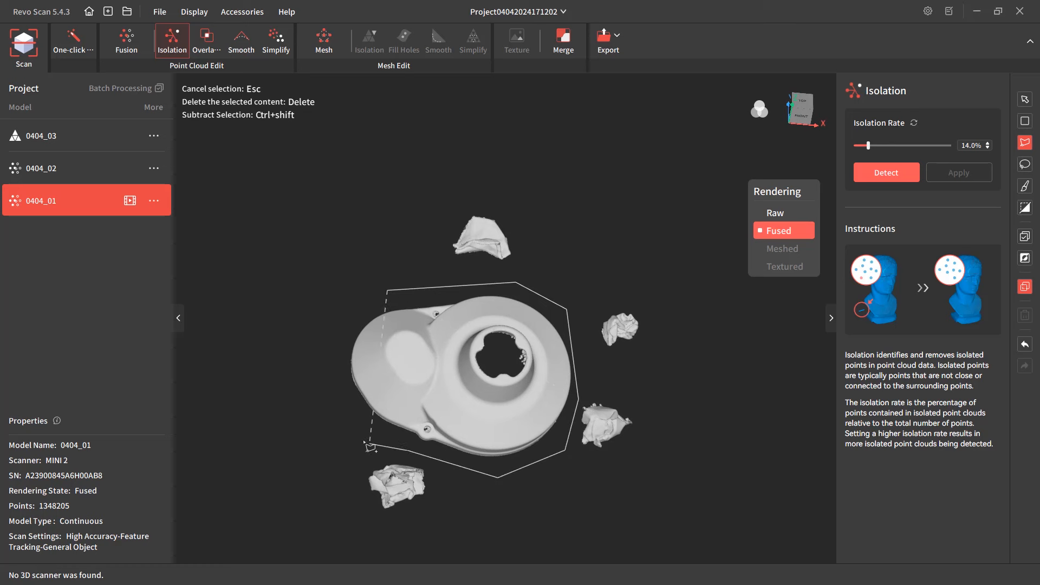
{"action": "left_click", "coordinate": [329, 406]}
{"action": "left_click", "coordinate": [357, 291]}
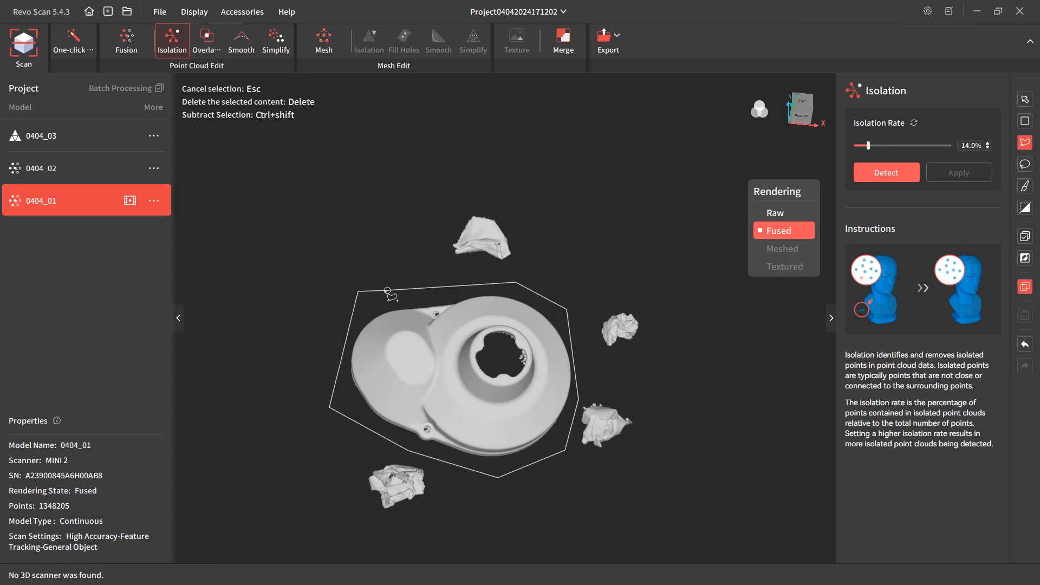
{"action": "left_click", "coordinate": [388, 291]}
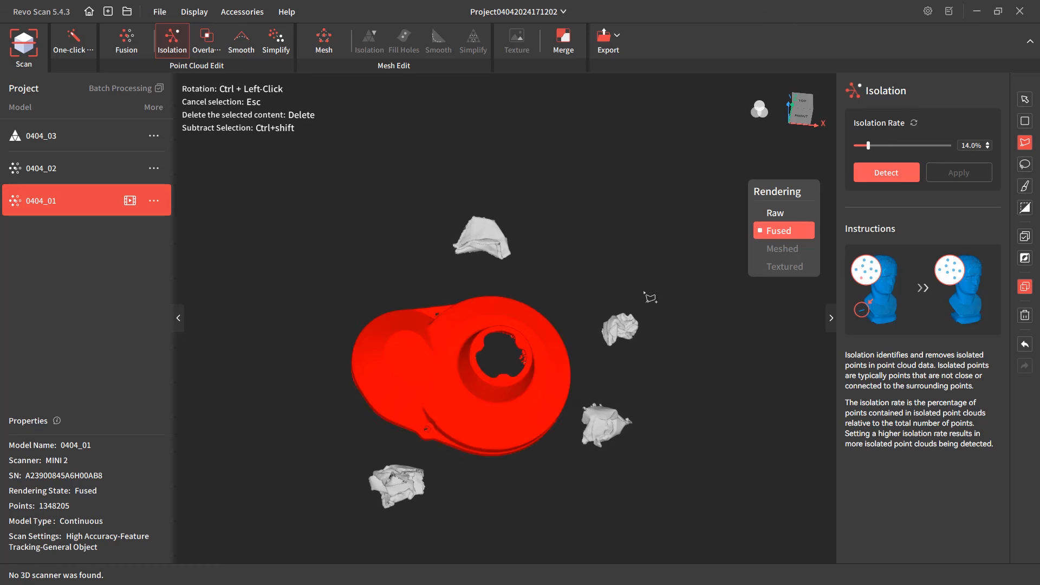
{"action": "left_click", "coordinate": [1025, 259]}
{"action": "key", "text": "Delete"}
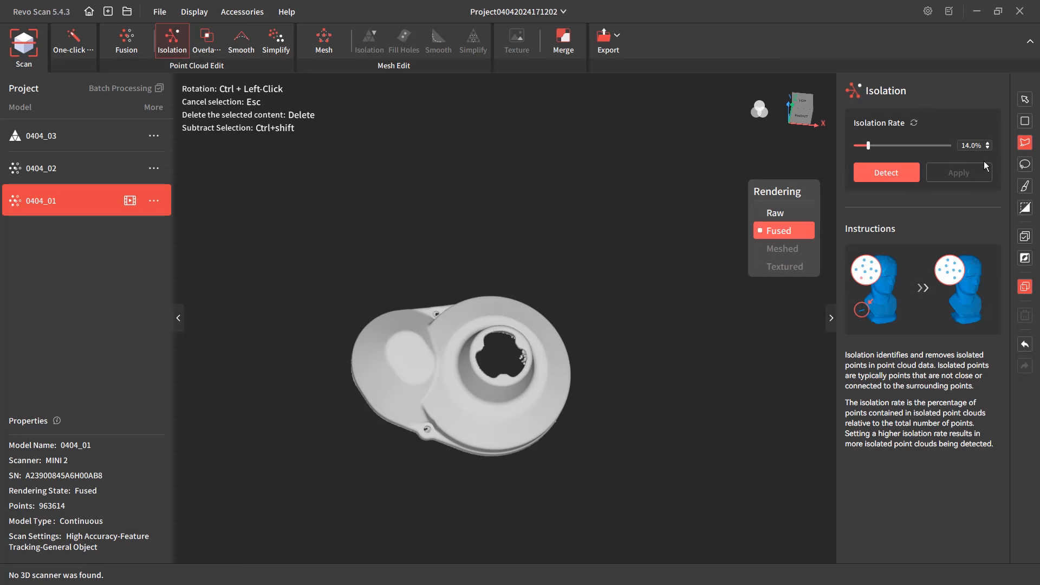
{"action": "left_click", "coordinate": [1025, 99]}
{"action": "mouse_move", "coordinate": [514, 391]}
{"action": "left_mouse_down"}
{"action": "mouse_move", "coordinate": [509, 287]}
{"action": "mouse_move", "coordinate": [492, 266]}
{"action": "mouse_move", "coordinate": [440, 399]}
{"action": "mouse_move", "coordinate": [504, 457]}
{"action": "mouse_move", "coordinate": [583, 379]}
{"action": "mouse_move", "coordinate": [504, 378]}
{"action": "left_mouse_up"}
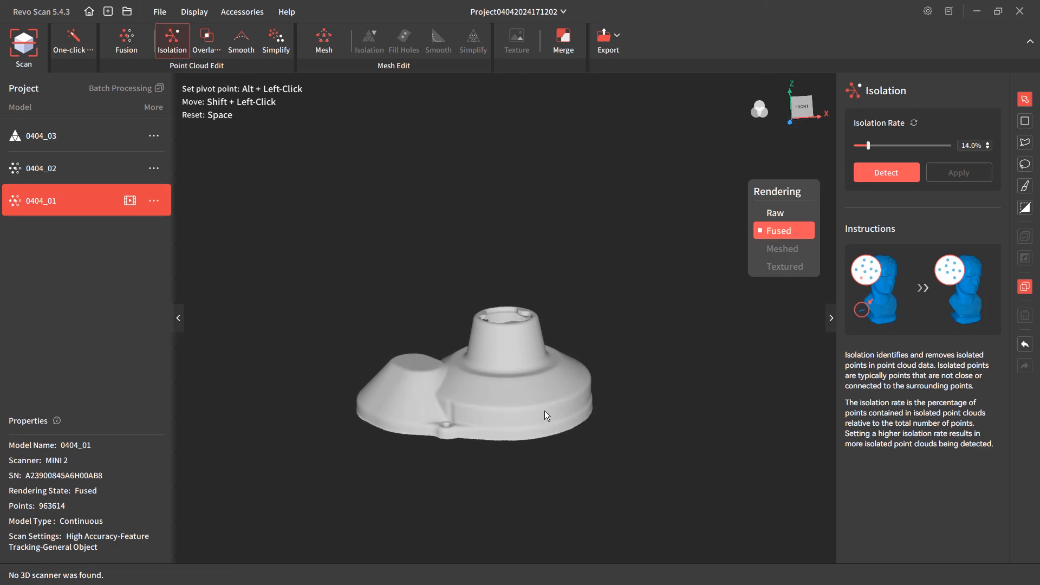
{"action": "mouse_move", "coordinate": [545, 410]}
{"action": "left_mouse_down"}
{"action": "mouse_move", "coordinate": [560, 430]}
{"action": "mouse_move", "coordinate": [528, 337]}
{"action": "mouse_move", "coordinate": [528, 414]}
{"action": "left_mouse_up"}
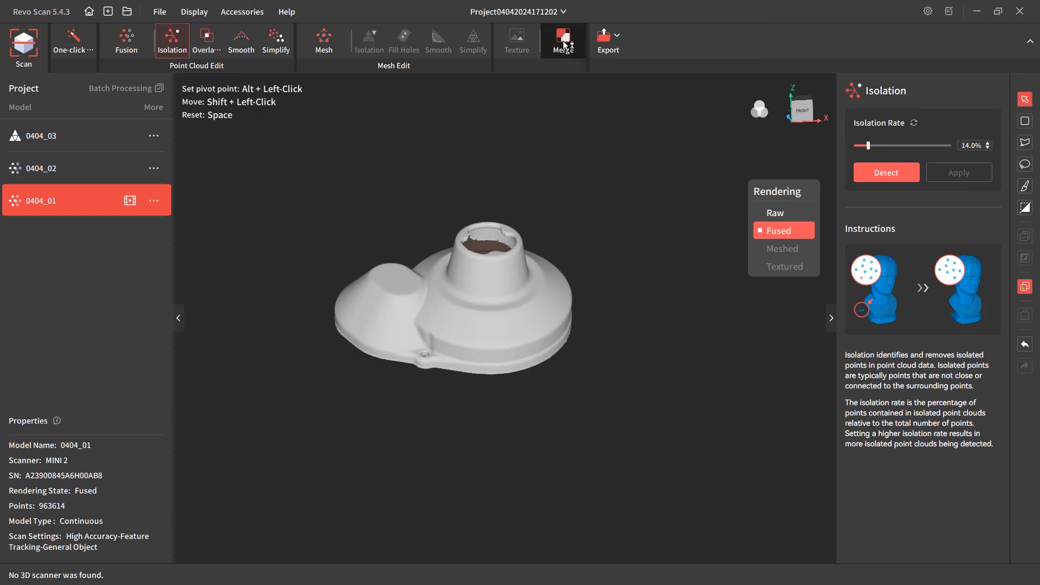
- Start a merge of scans 0404_02 and 0404_01 and preview their alignment by Feature
{"action": "left_click", "coordinate": [448, 289]}
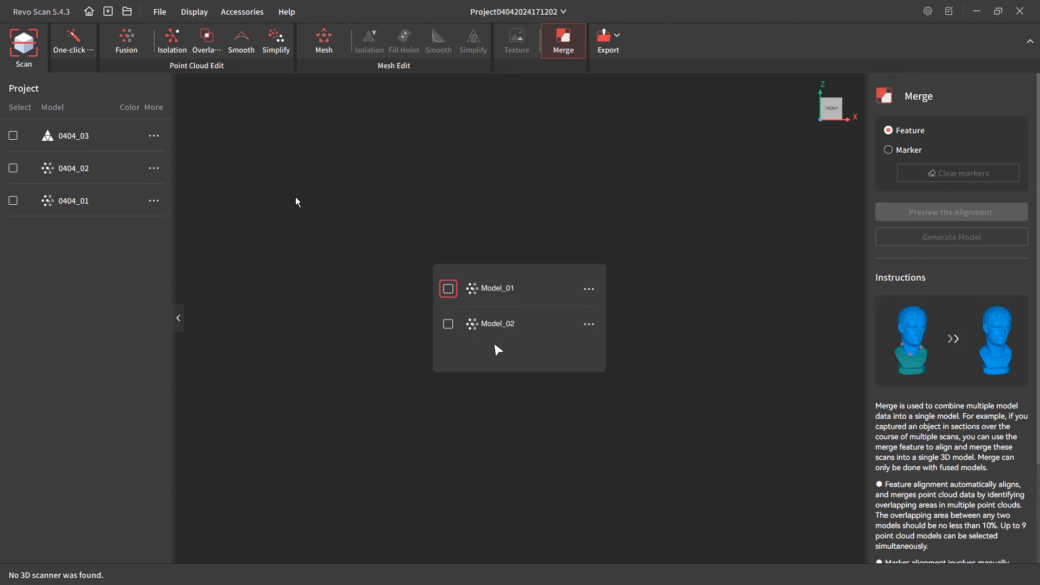
{"action": "left_click", "coordinate": [12, 170]}
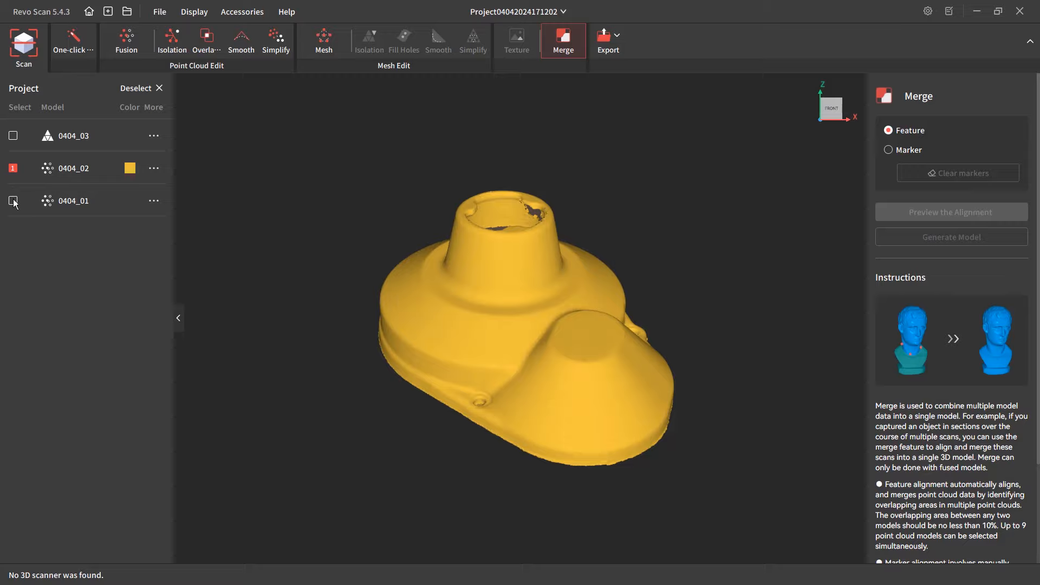
{"action": "left_click", "coordinate": [14, 201]}
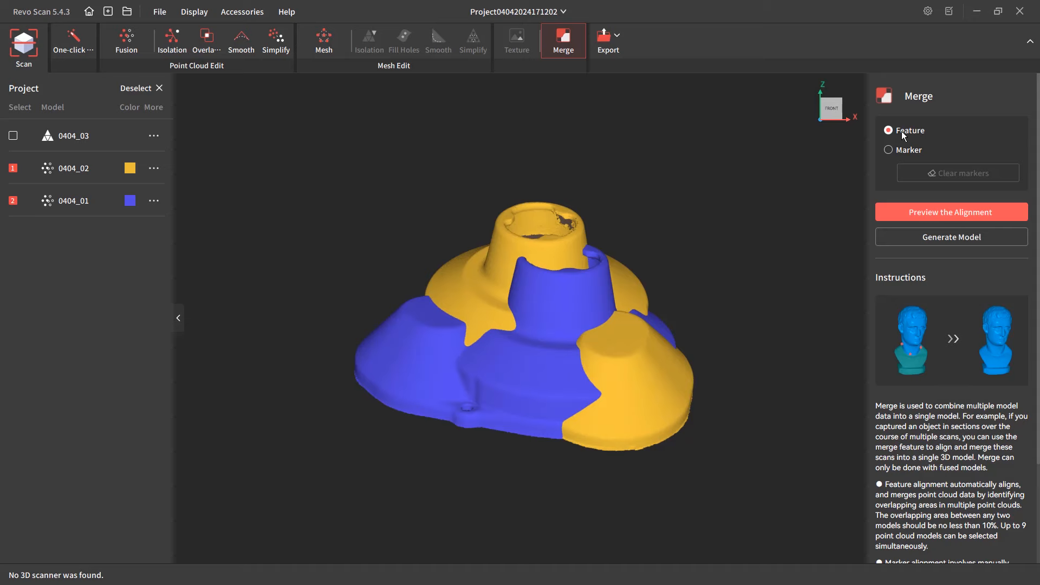
{"action": "left_click", "coordinate": [961, 212]}
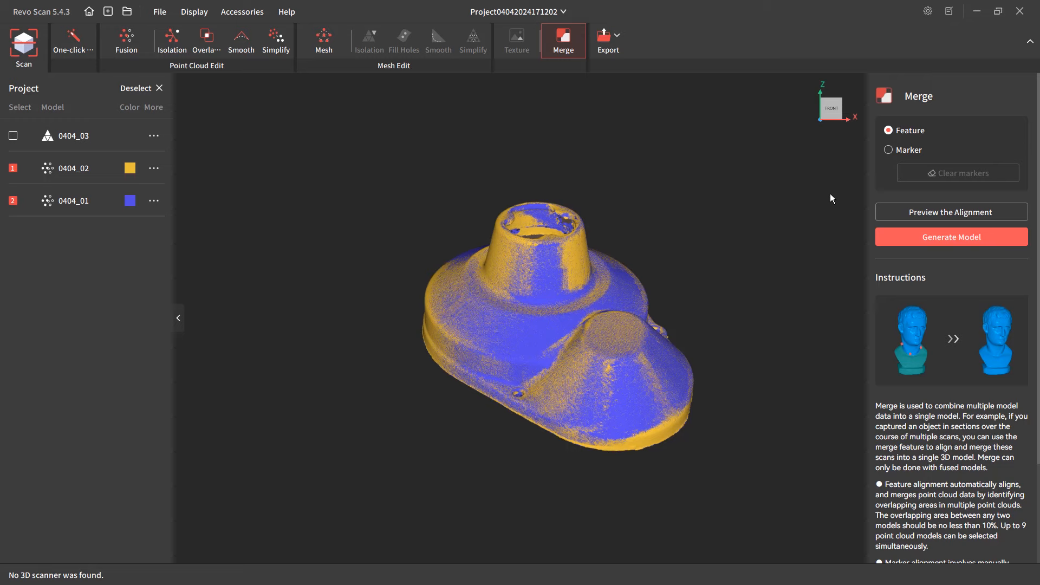
- Switch the merge to Marker alignment and load 0404_02 as Model1 and 0404_01 as Model2
{"action": "left_click", "coordinate": [888, 150]}
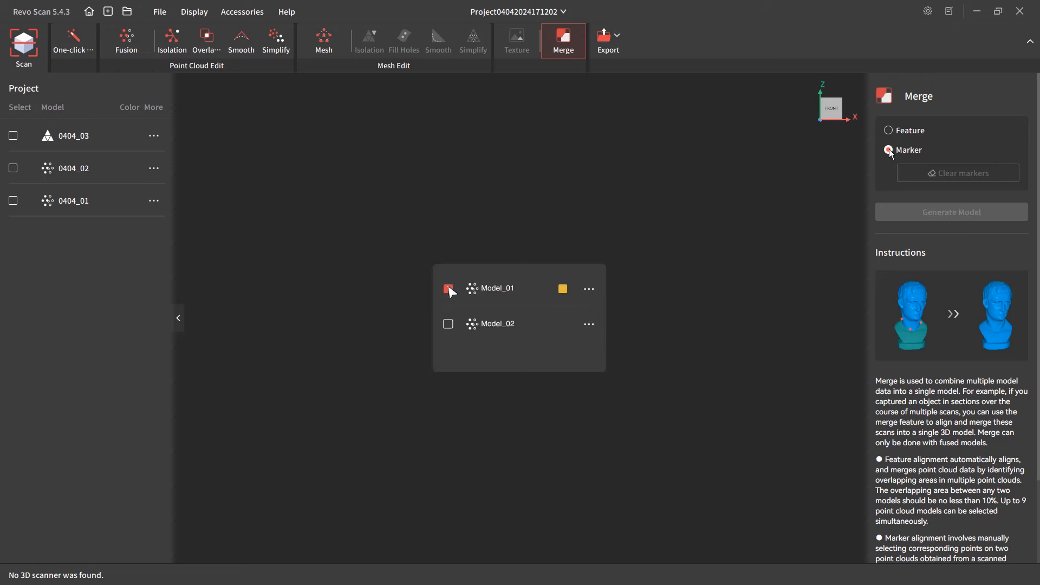
{"action": "left_click", "coordinate": [448, 323]}
{"action": "left_click", "coordinate": [12, 168]}
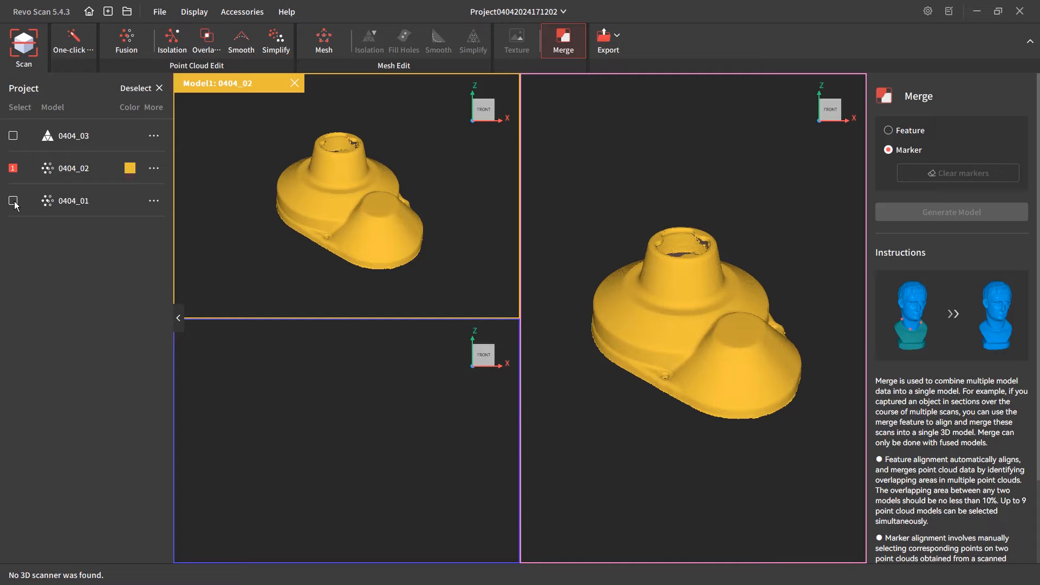
{"action": "left_click", "coordinate": [13, 200]}
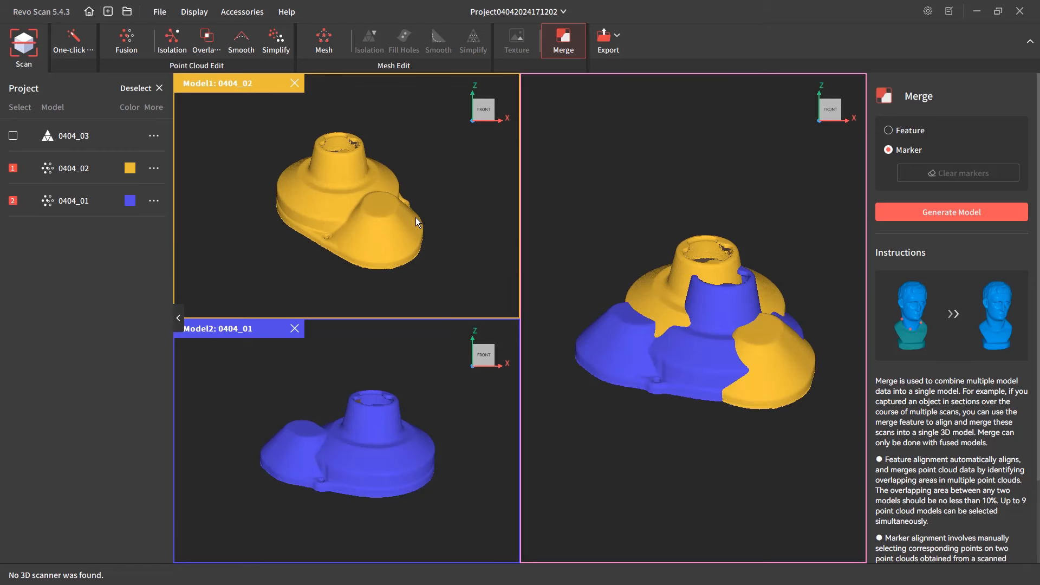
- Place the first marker pair at the centre of the smaller cone's flat top on both scans
{"action": "left_click_drag", "start_coordinate": [437, 229], "coordinate": [403, 249]}
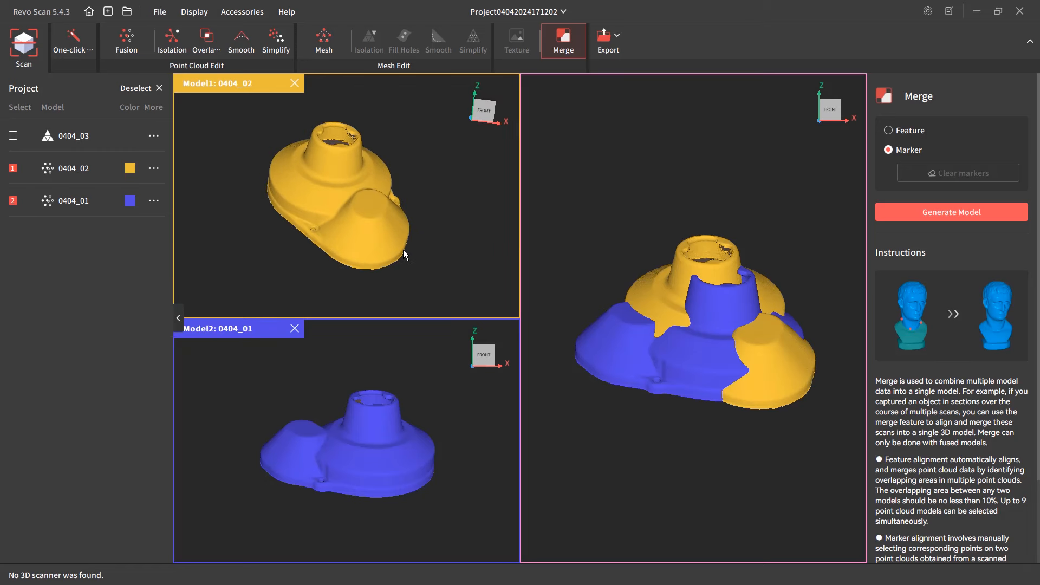
{"action": "left_click_drag", "start_coordinate": [264, 482], "coordinate": [309, 434]}
{"action": "left_click_drag", "start_coordinate": [364, 208], "coordinate": [362, 219]}
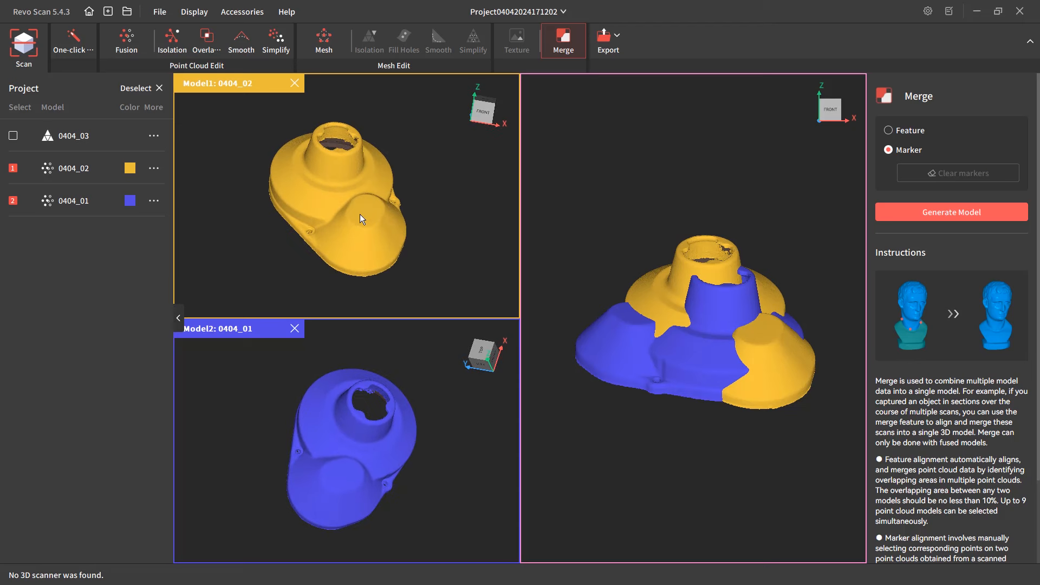
{"action": "left_click", "coordinate": [365, 216]}
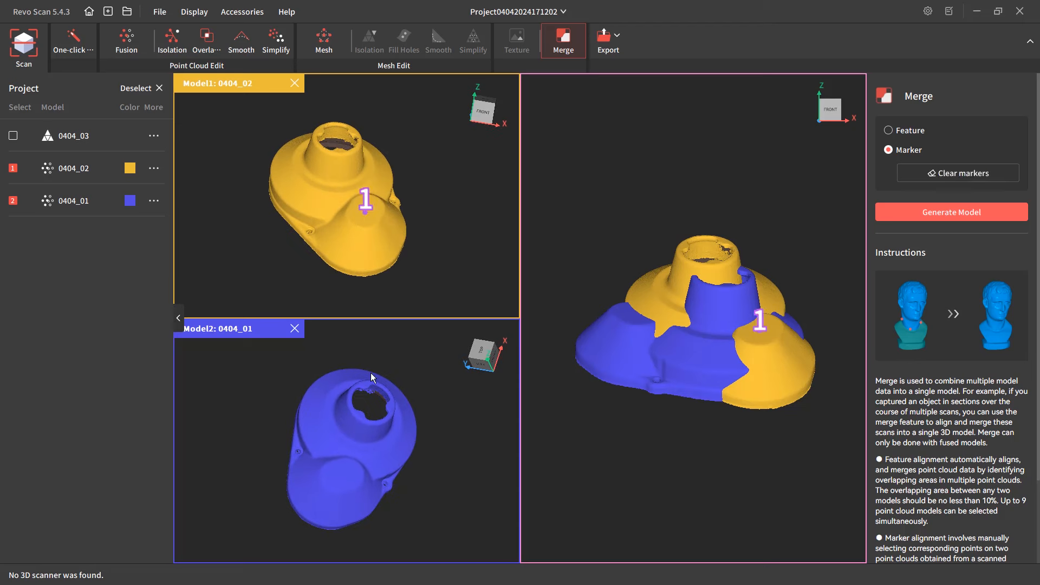
{"action": "left_click", "coordinate": [342, 476]}
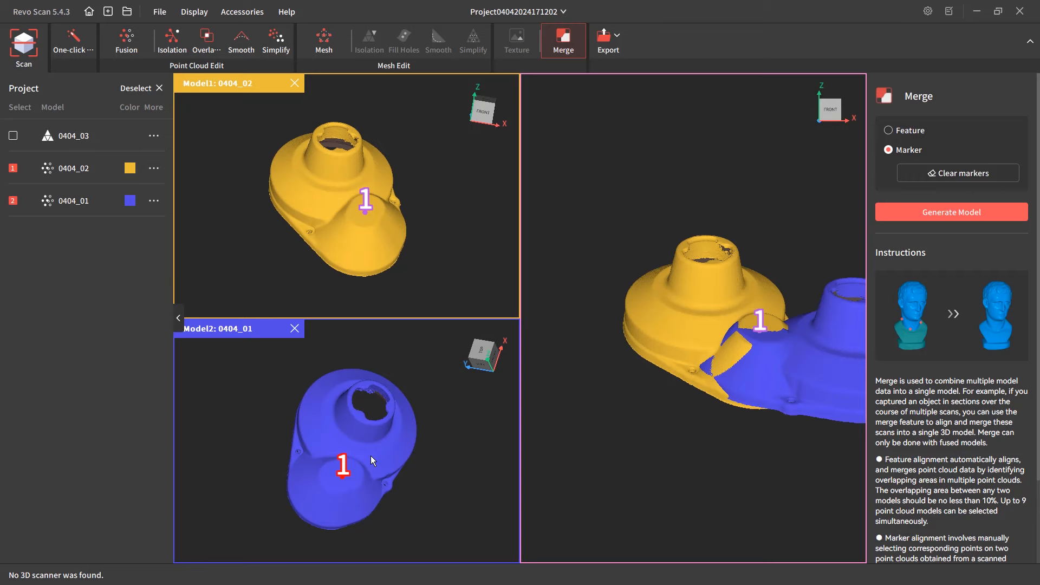
- Place the second marker pair beside the screw hole on the housing's flange in both scans
{"action": "left_click_drag", "start_coordinate": [402, 491], "coordinate": [375, 488]}
{"action": "left_click_drag", "start_coordinate": [347, 271], "coordinate": [370, 207]}
{"action": "scroll", "coordinate": [358, 222], "scroll_direction": "up", "scroll_amount": 6}
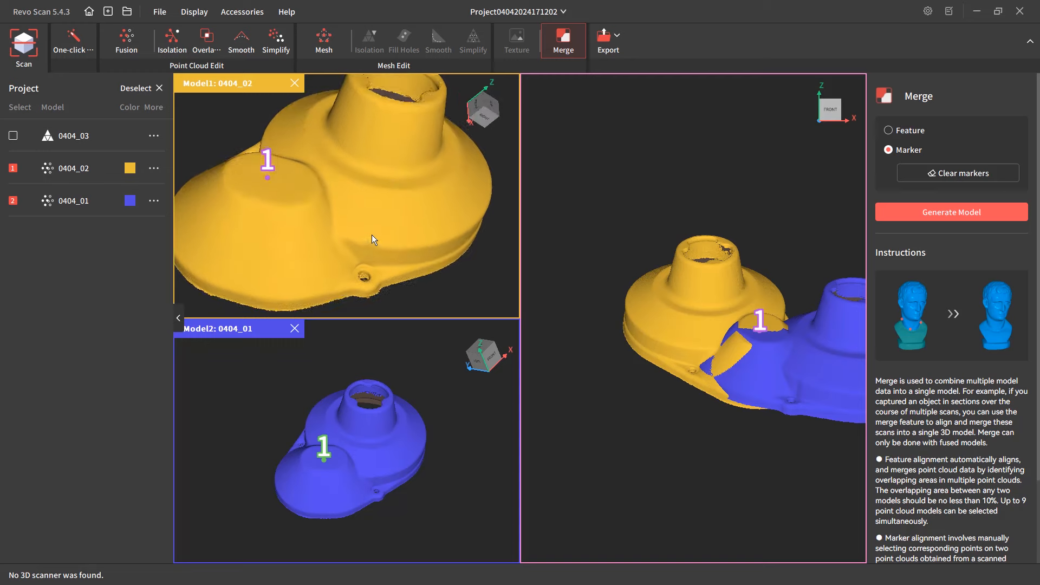
{"action": "left_click", "coordinate": [368, 259]}
{"action": "scroll", "coordinate": [353, 433], "scroll_direction": "up", "scroll_amount": 8}
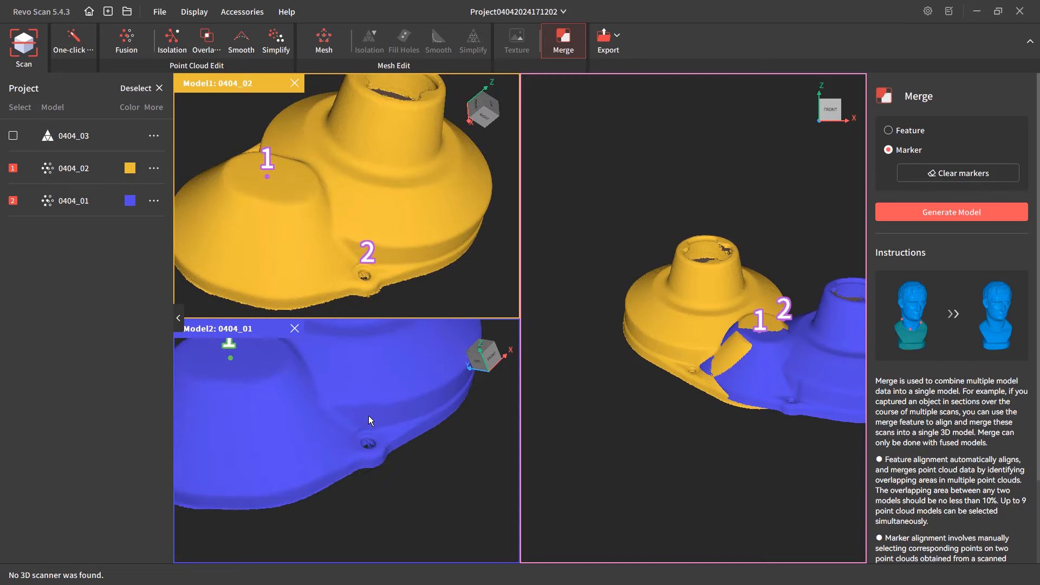
{"action": "left_click", "coordinate": [366, 417]}
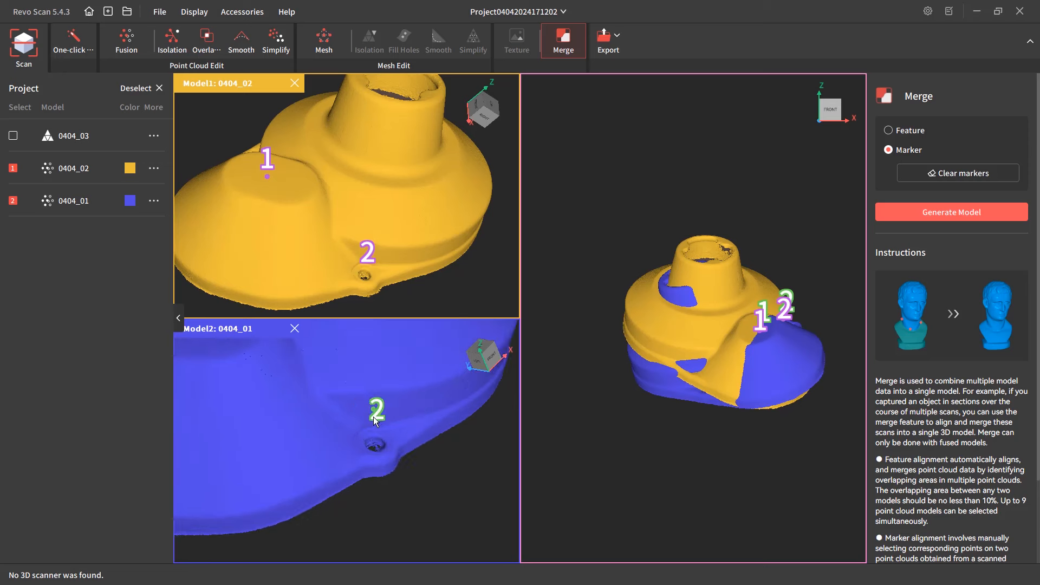
- Place the third marker pair inside the rim of the tall neck on both scans and inspect the combined alignment
{"action": "scroll", "coordinate": [374, 417], "scroll_direction": "down", "scroll_amount": 8}
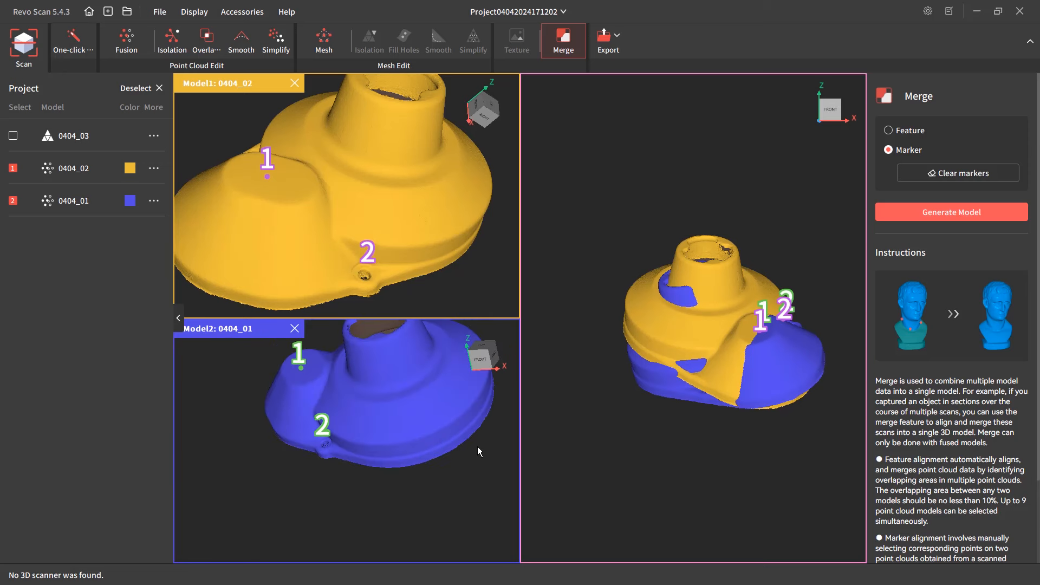
{"action": "left_click_drag", "start_coordinate": [478, 450], "coordinate": [481, 486]}
{"action": "left_click_drag", "start_coordinate": [447, 439], "coordinate": [443, 418]}
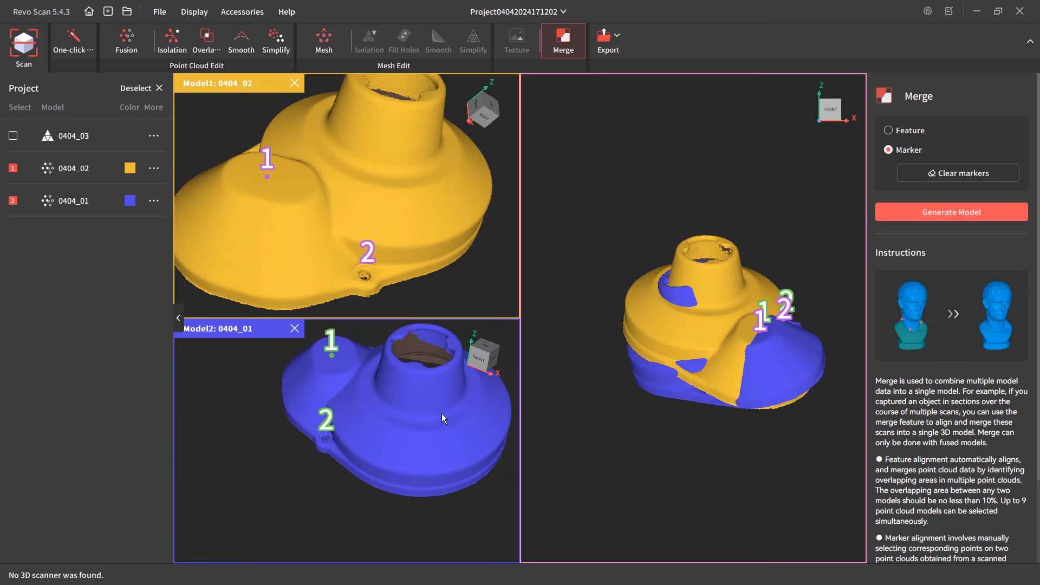
{"action": "left_click", "coordinate": [414, 365]}
{"action": "mouse_move", "coordinate": [401, 307]}
{"action": "left_mouse_down"}
{"action": "mouse_move", "coordinate": [415, 151]}
{"action": "mouse_move", "coordinate": [408, 125]}
{"action": "mouse_move", "coordinate": [411, 179]}
{"action": "mouse_move", "coordinate": [396, 261]}
{"action": "mouse_move", "coordinate": [322, 238]}
{"action": "left_mouse_up"}
{"action": "left_click", "coordinate": [298, 237]}
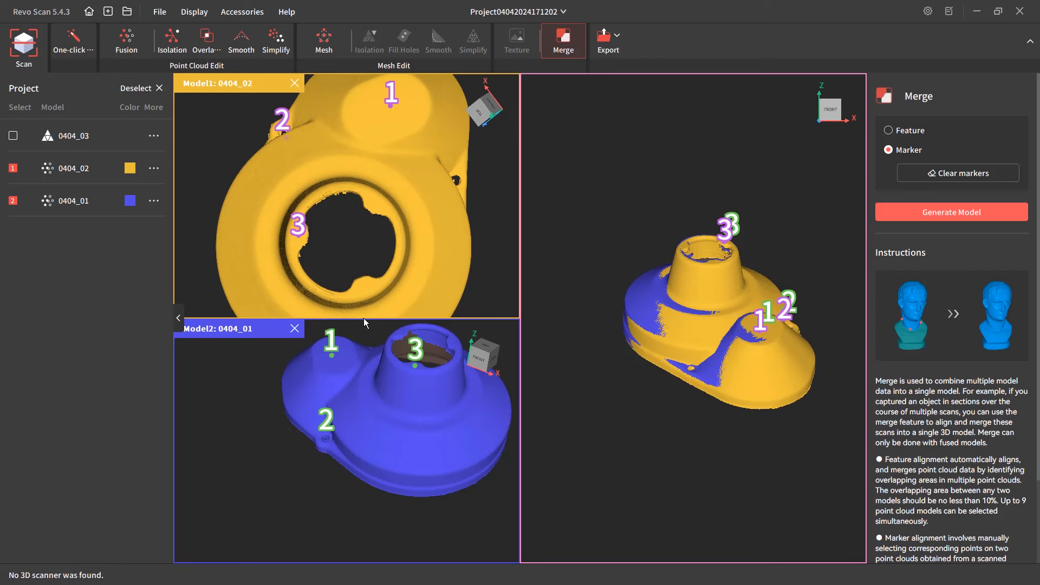
{"action": "left_click_drag", "start_coordinate": [726, 408], "coordinate": [782, 319]}
{"action": "left_click_drag", "start_coordinate": [615, 365], "coordinate": [710, 484]}
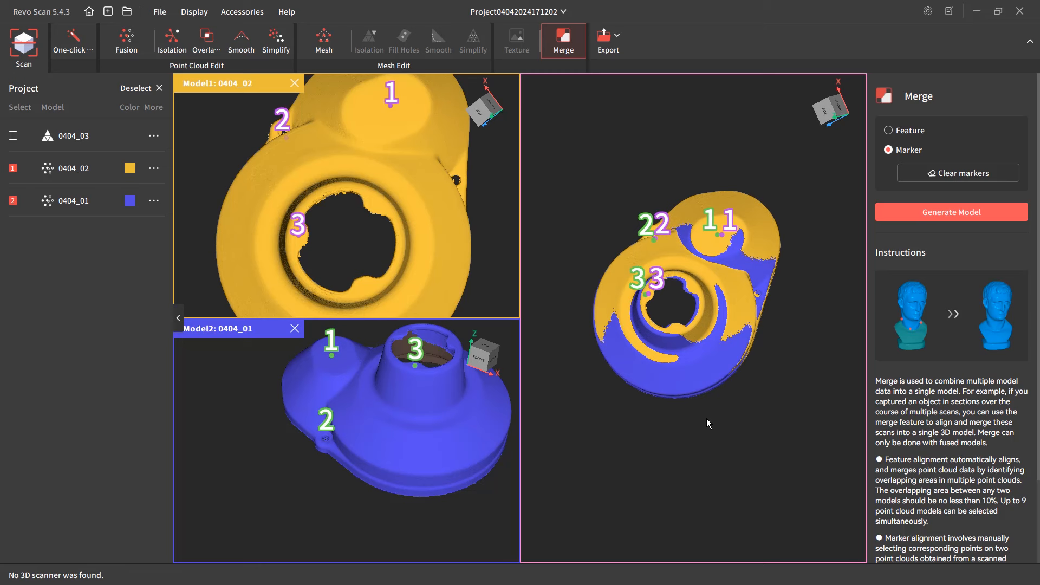
- Return to Feature alignment for 0404_02 and 0404_01 and generate the merged model
{"action": "left_click", "coordinate": [892, 132]}
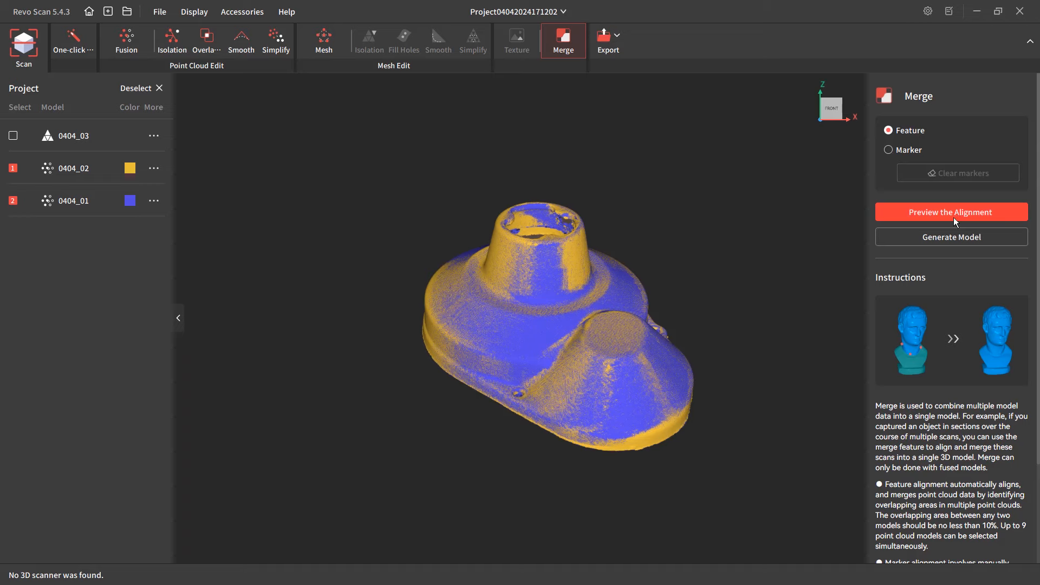
{"action": "left_click", "coordinate": [955, 241]}
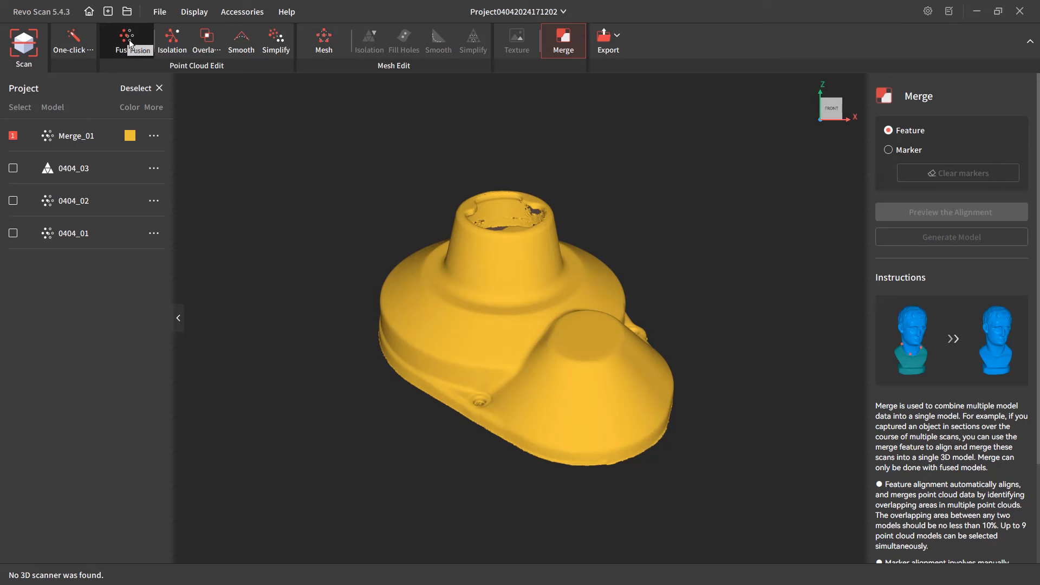
- Detect the isolated points in the Merge_01 cloud at a 14.0% isolation rate and remove them
{"action": "left_click", "coordinate": [171, 49]}
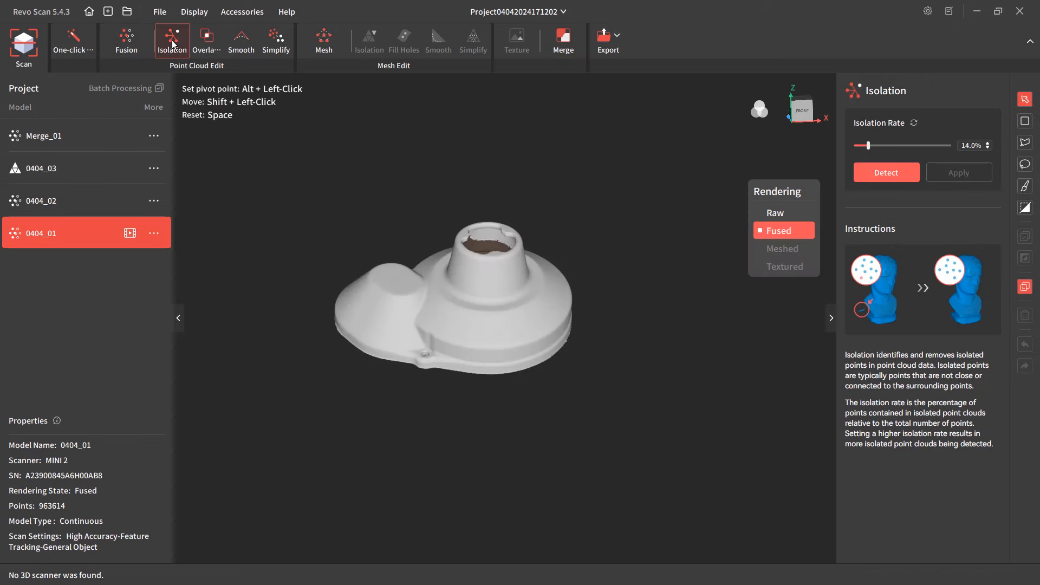
{"action": "left_click", "coordinate": [75, 136]}
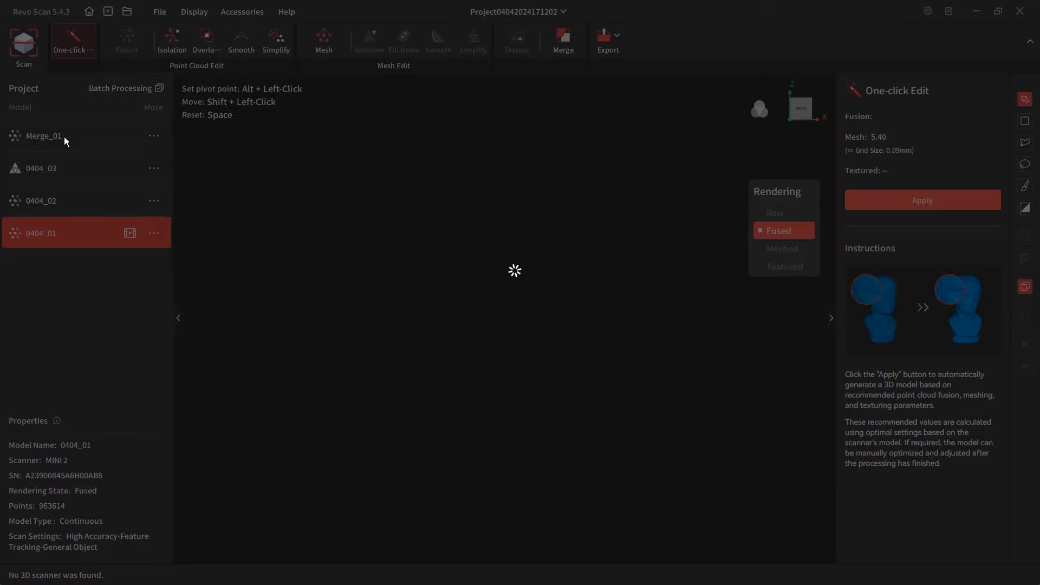
{"action": "left_click_drag", "start_coordinate": [312, 241], "coordinate": [320, 233]}
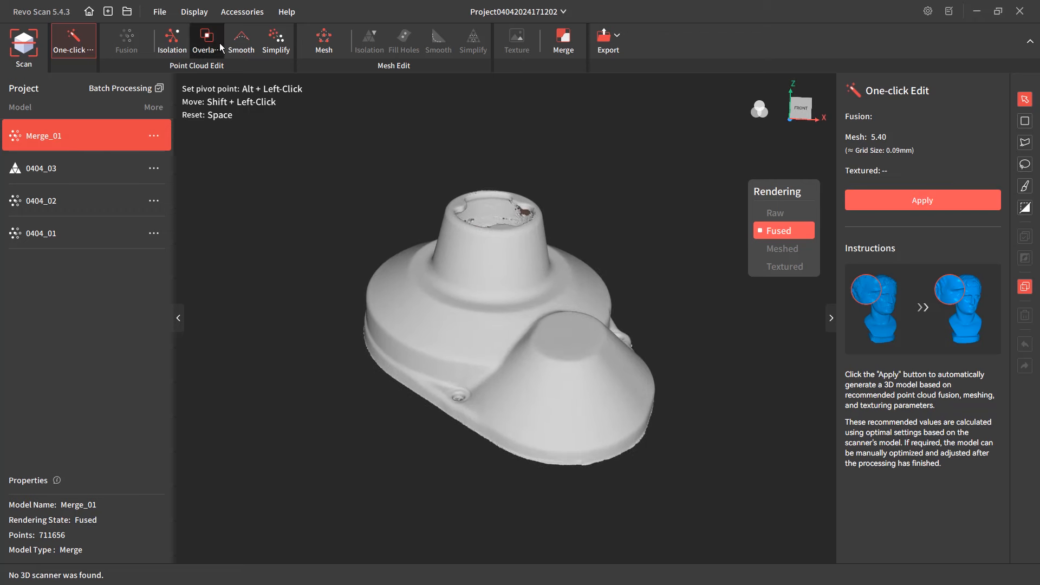
{"action": "left_click", "coordinate": [173, 41]}
{"action": "left_click", "coordinate": [886, 172]}
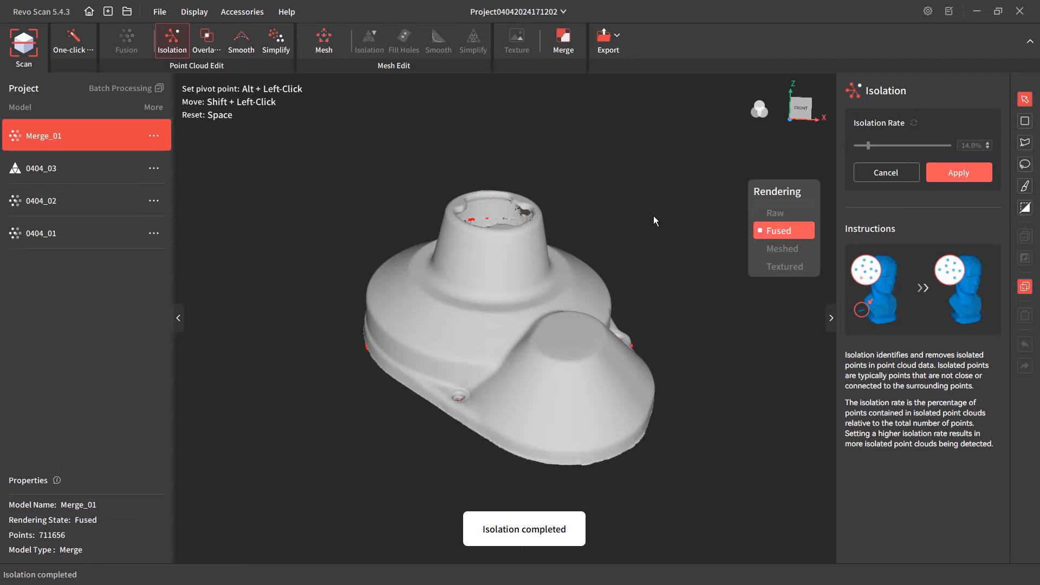
{"action": "left_click", "coordinate": [959, 172]}
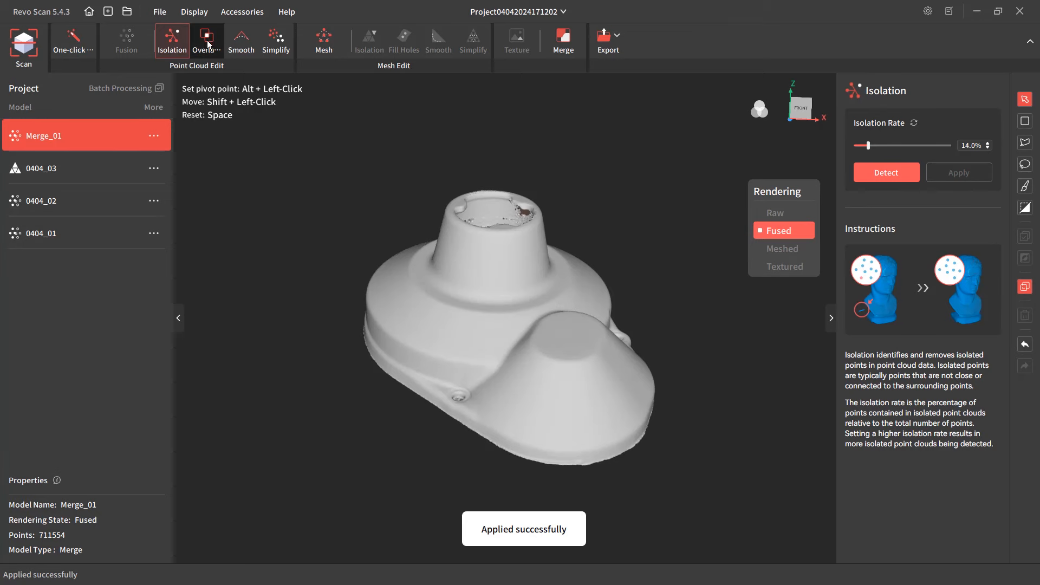
- Detect the overlapping points in Merge_01 at an overlap distance of 0.18 mm and delete them
{"action": "left_click", "coordinate": [207, 42]}
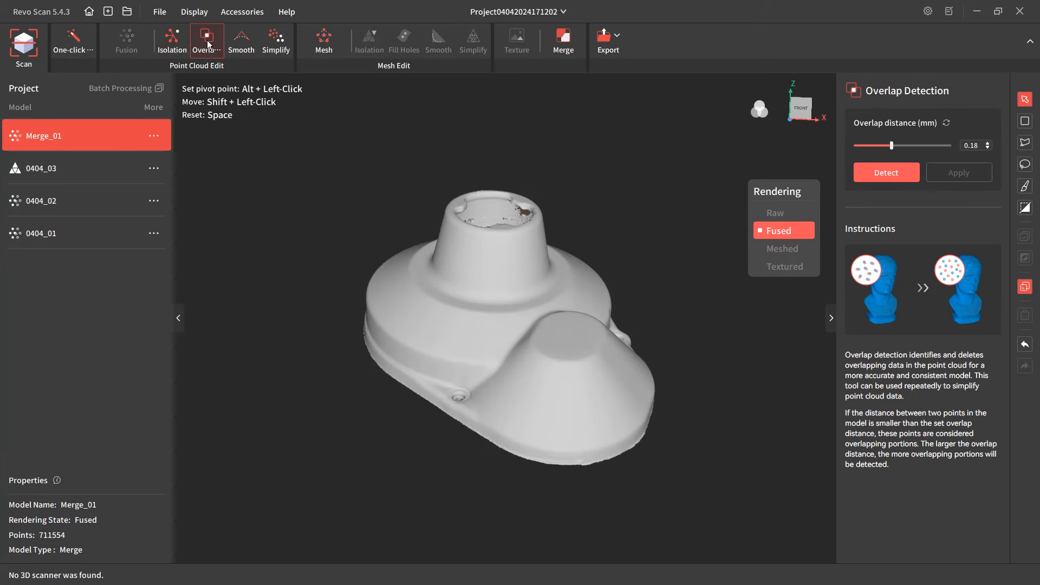
{"action": "left_click", "coordinate": [882, 170]}
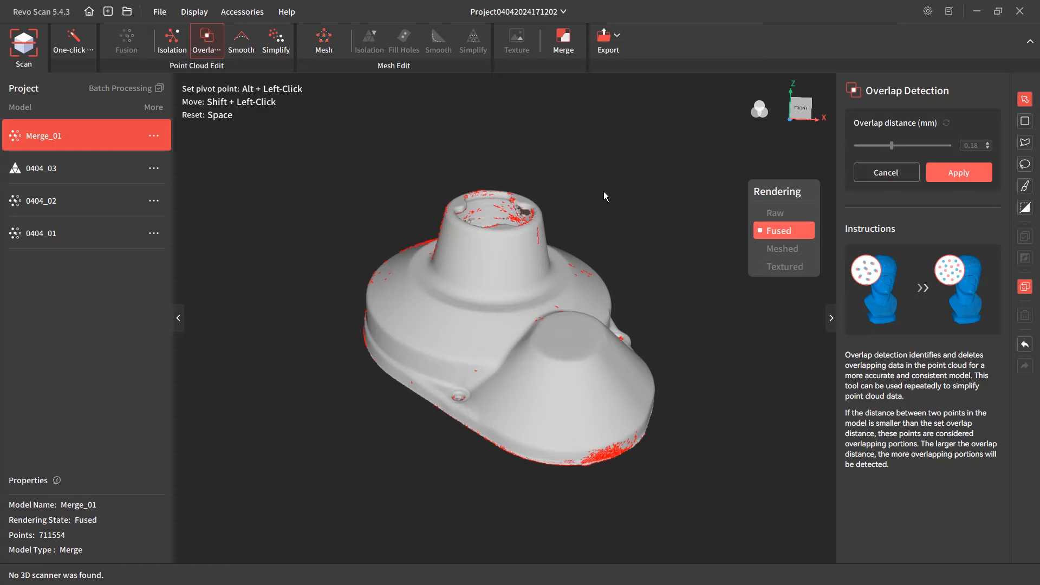
{"action": "left_click", "coordinate": [967, 174]}
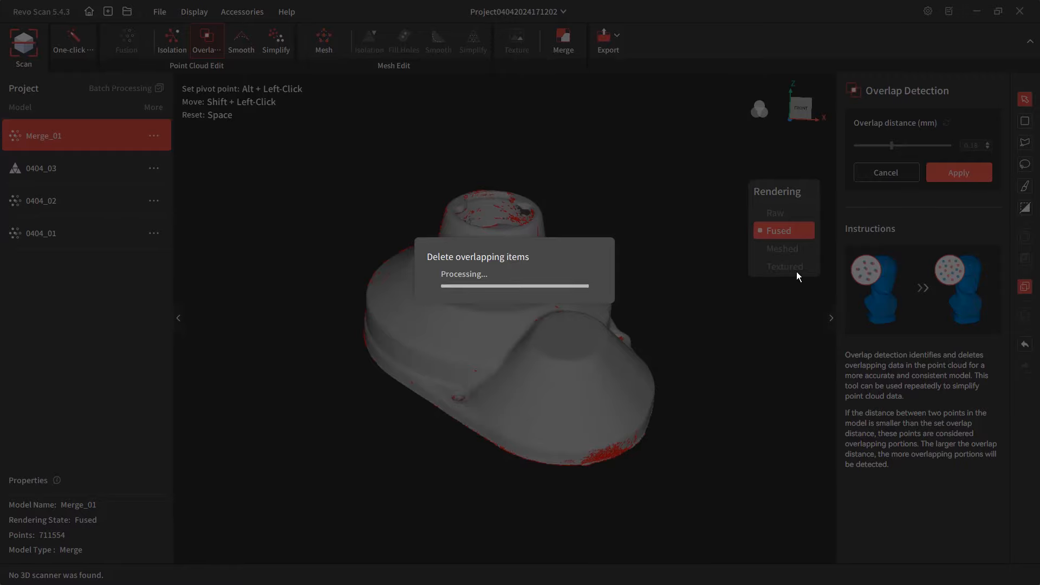
- Select the ragged strip along Merge_01's bottom edge with a polygon from the side, delete it, and inspect the trimmed rim
{"action": "left_click_drag", "start_coordinate": [662, 387], "coordinate": [587, 284]}
{"action": "left_click_drag", "start_coordinate": [515, 267], "coordinate": [534, 279]}
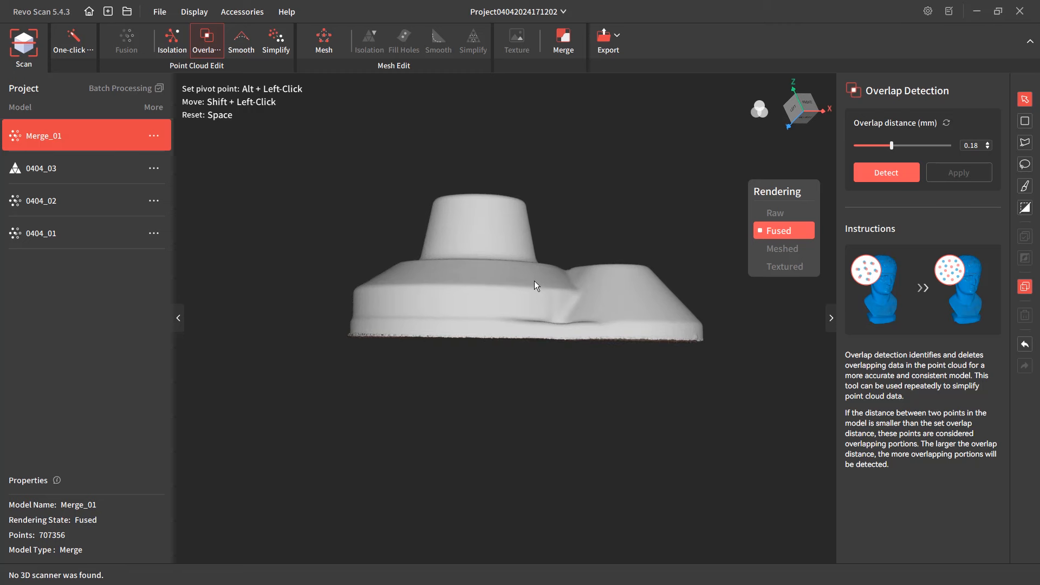
{"action": "left_click", "coordinate": [1024, 142]}
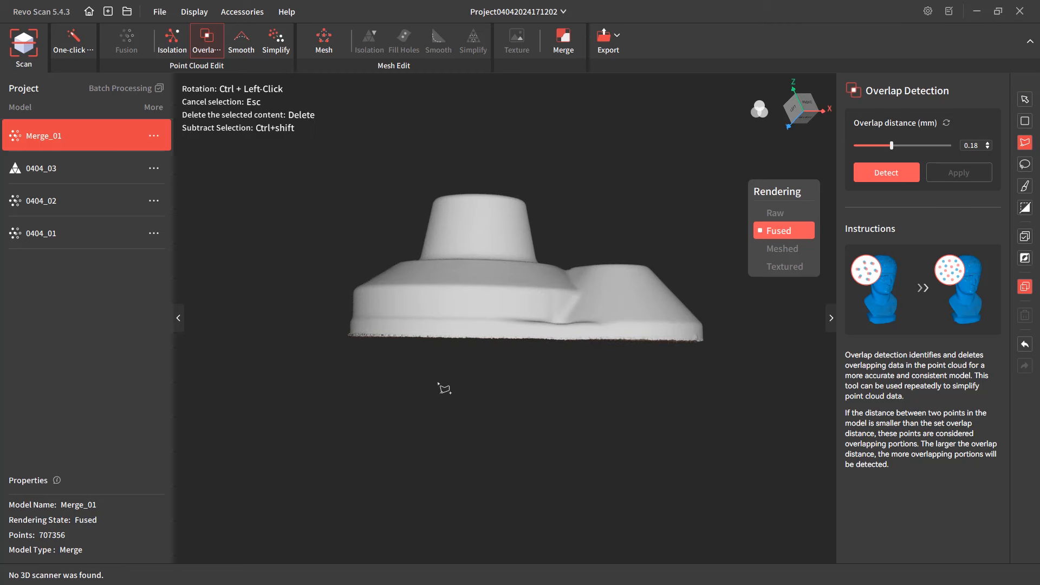
{"action": "left_click", "coordinate": [346, 330]}
{"action": "left_click", "coordinate": [717, 330]}
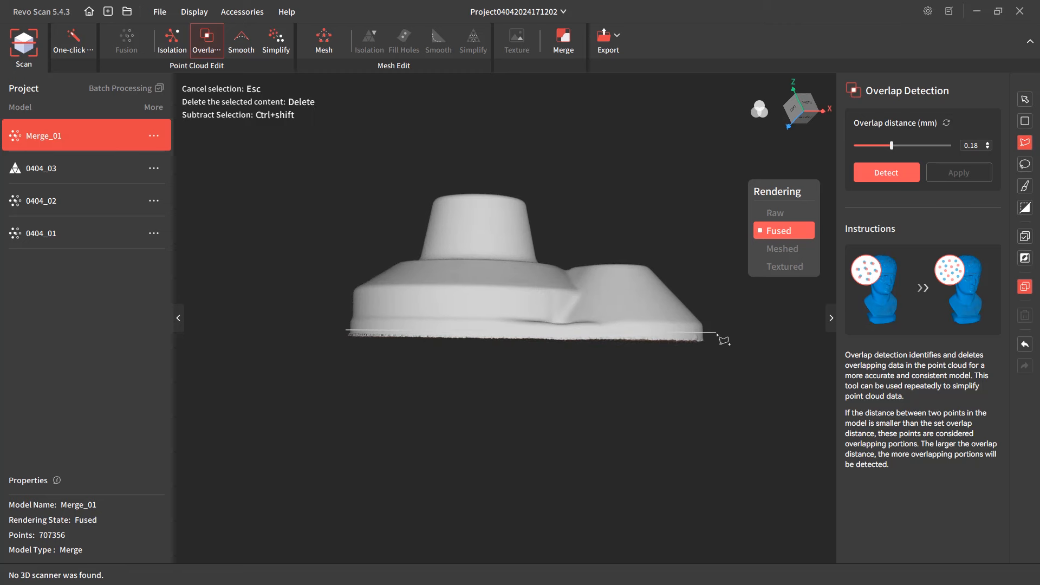
{"action": "left_click", "coordinate": [715, 357]}
{"action": "left_click", "coordinate": [399, 369]}
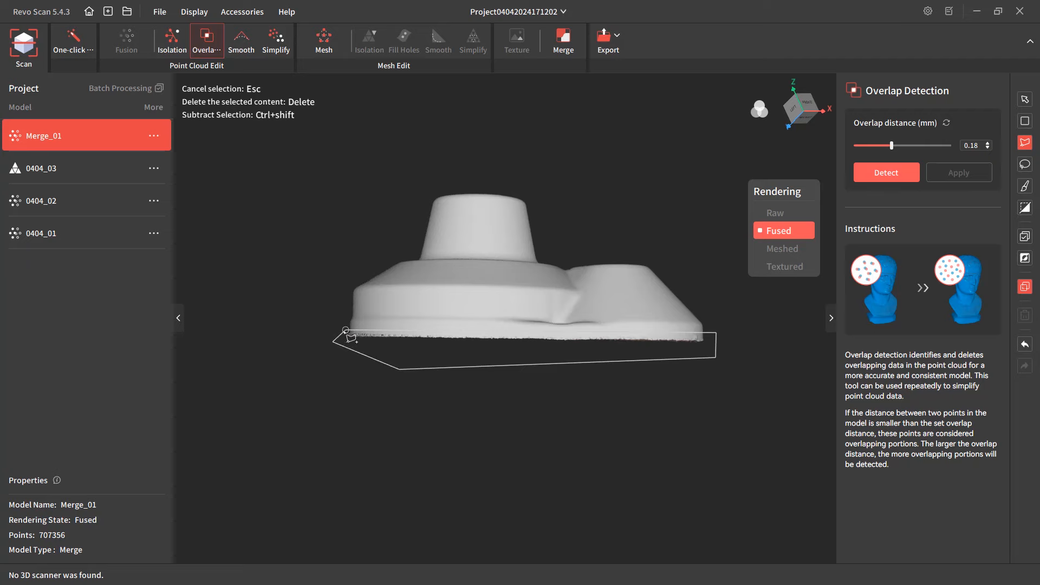
{"action": "double_click", "coordinate": [343, 334]}
{"action": "key", "text": "Delete"}
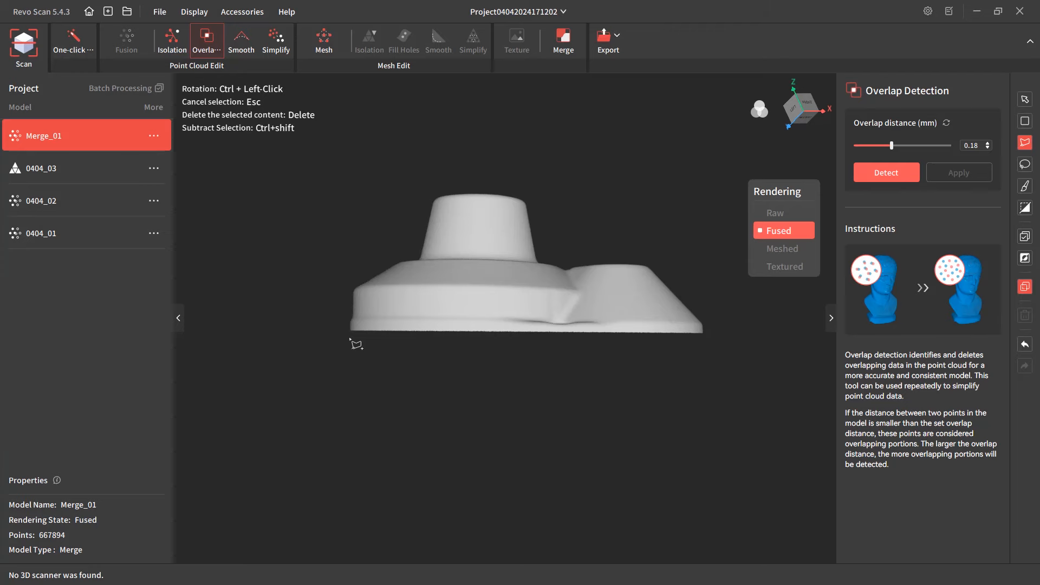
{"action": "left_click_drag", "start_coordinate": [699, 376], "coordinate": [469, 321], "text": "ctrl"}
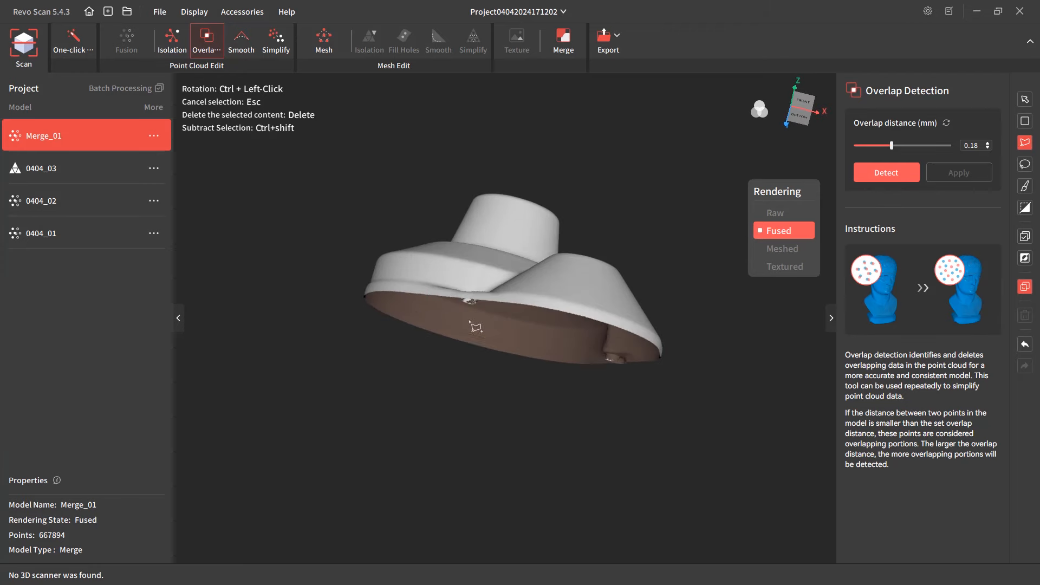
{"action": "left_click_drag", "start_coordinate": [646, 277], "coordinate": [762, 361], "text": "ctrl"}
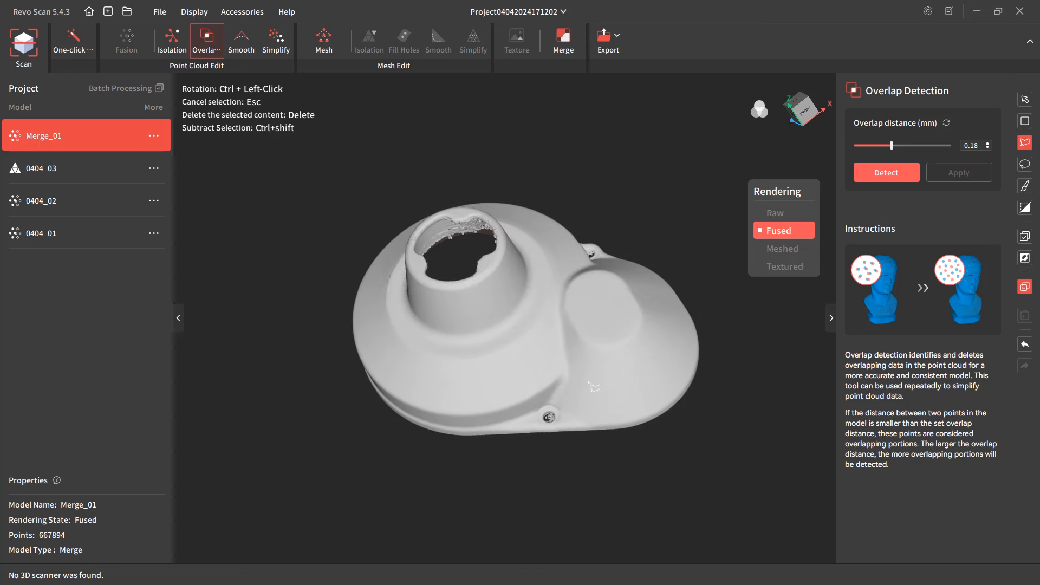
- Leave polygon selection and examine the trimmed Merge_01 cloud from above and from the side
{"action": "left_click_drag", "start_coordinate": [594, 387], "coordinate": [672, 397], "text": "ctrl"}
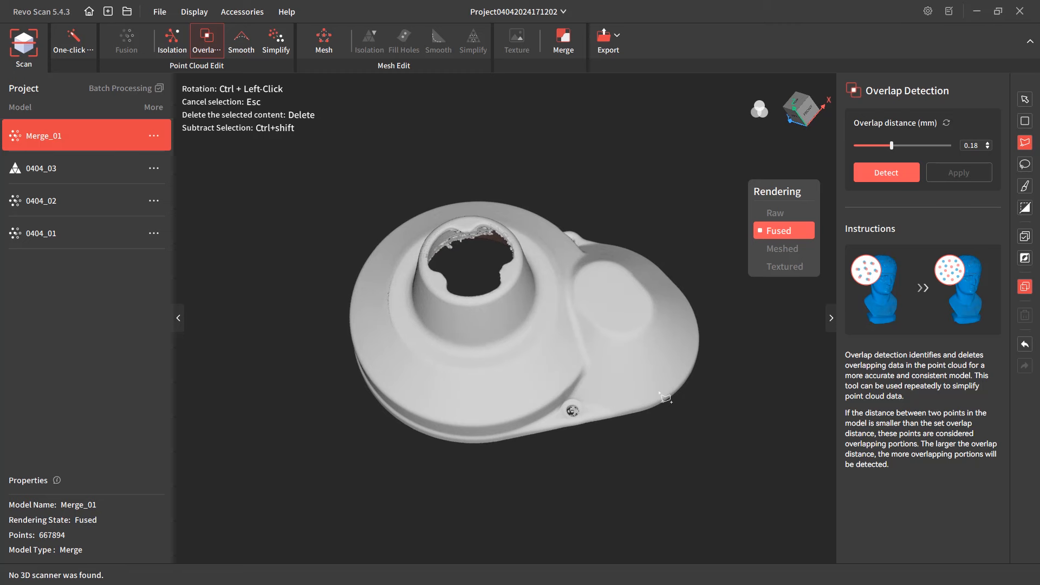
{"action": "left_click", "coordinate": [542, 481]}
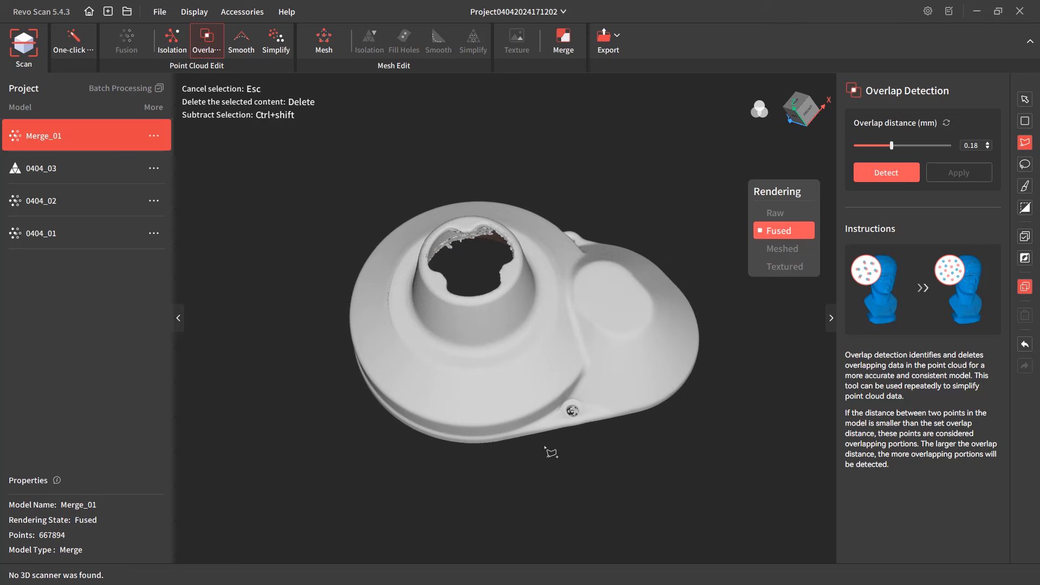
{"action": "left_click", "coordinate": [1026, 99]}
{"action": "left_click_drag", "start_coordinate": [650, 412], "coordinate": [491, 369]}
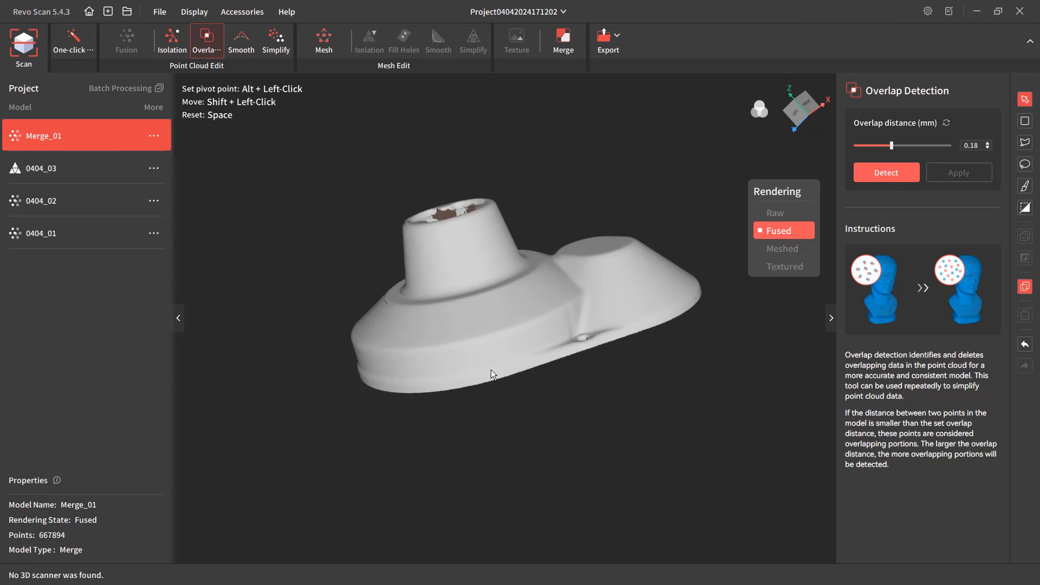
{"action": "left_click_drag", "start_coordinate": [495, 370], "coordinate": [485, 349]}
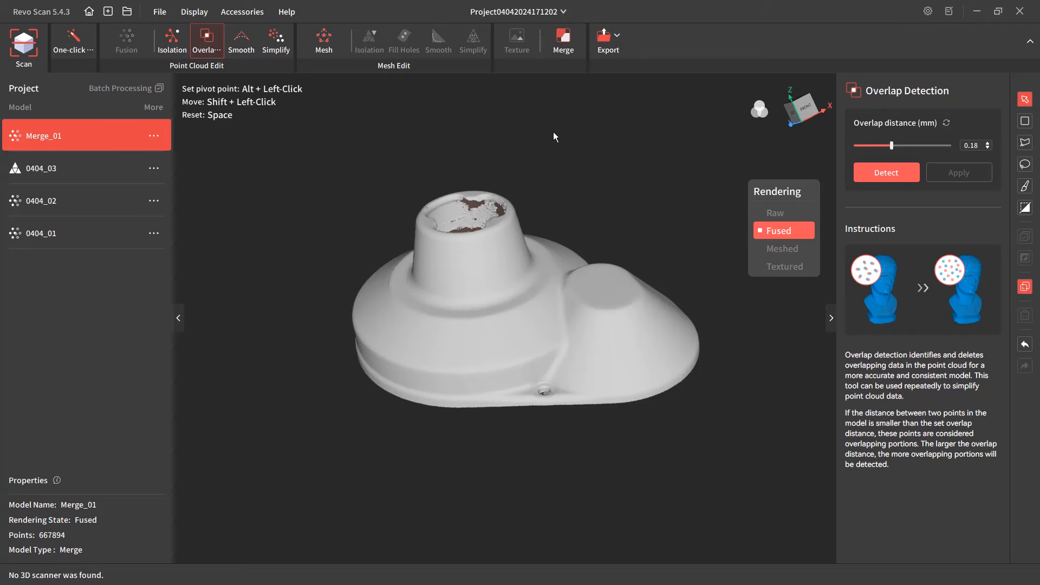
- Show scan 0404_02, view its outer surface and lower edge from the front, and save the project
{"action": "left_click", "coordinate": [48, 202]}
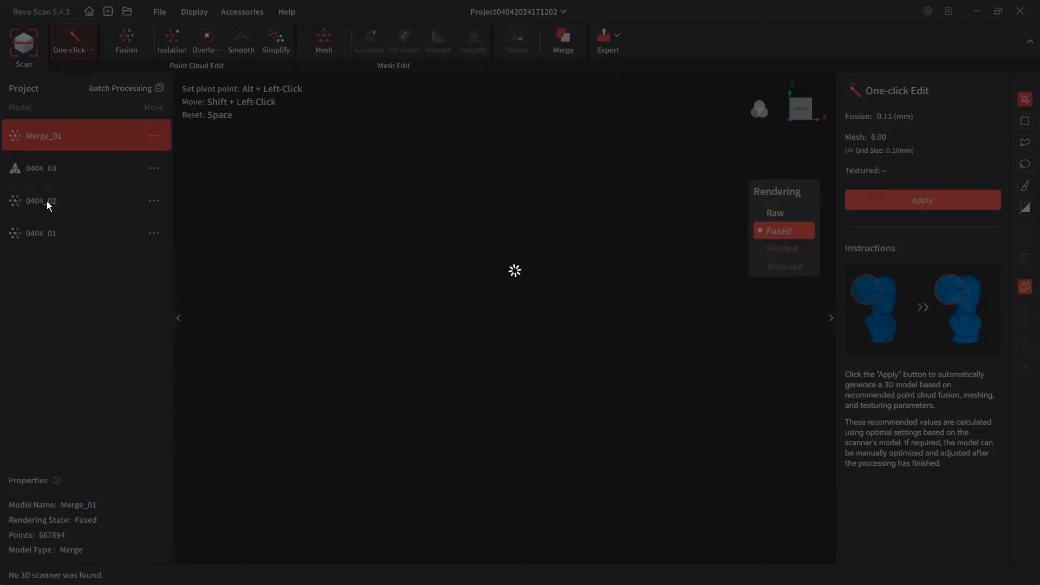
{"action": "left_click_drag", "start_coordinate": [550, 411], "coordinate": [550, 347]}
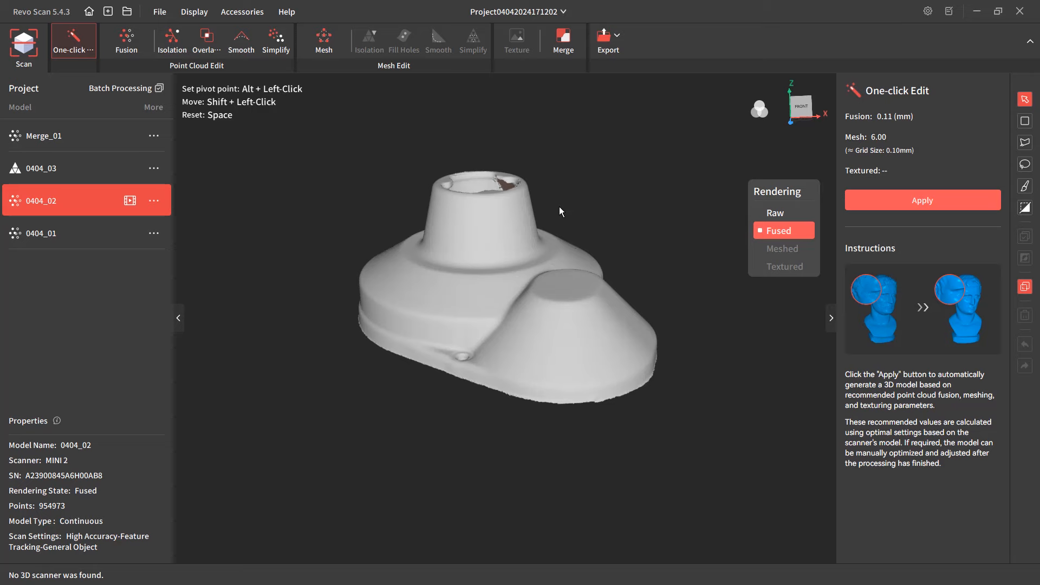
{"action": "left_click", "coordinate": [167, 12]}
{"action": "left_click", "coordinate": [184, 105]}
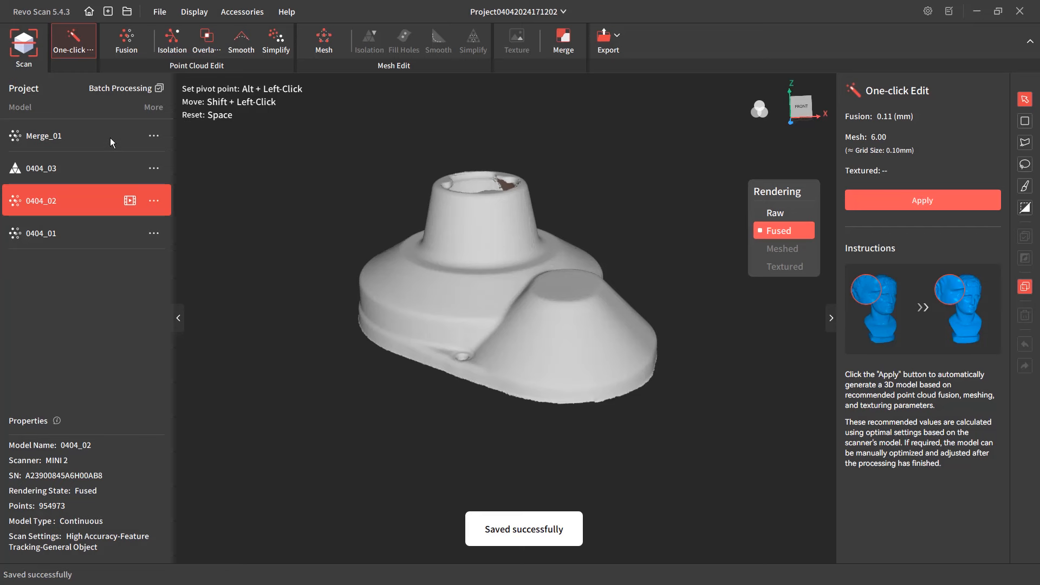
- Show the meshed 0404_03 model and look through the actions available for it, without applying any
{"action": "left_click", "coordinate": [89, 170]}
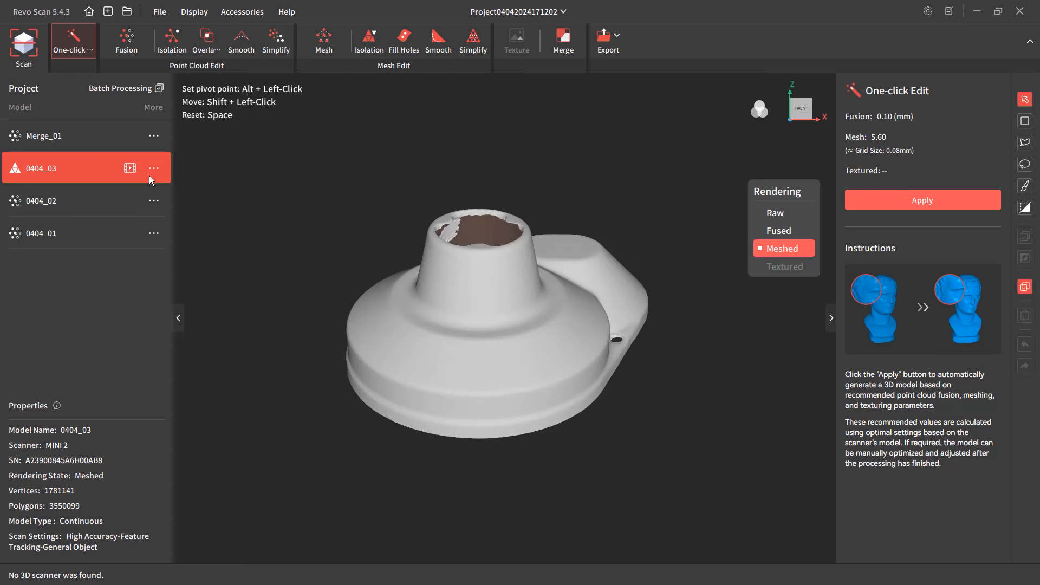
{"action": "left_click", "coordinate": [156, 168]}
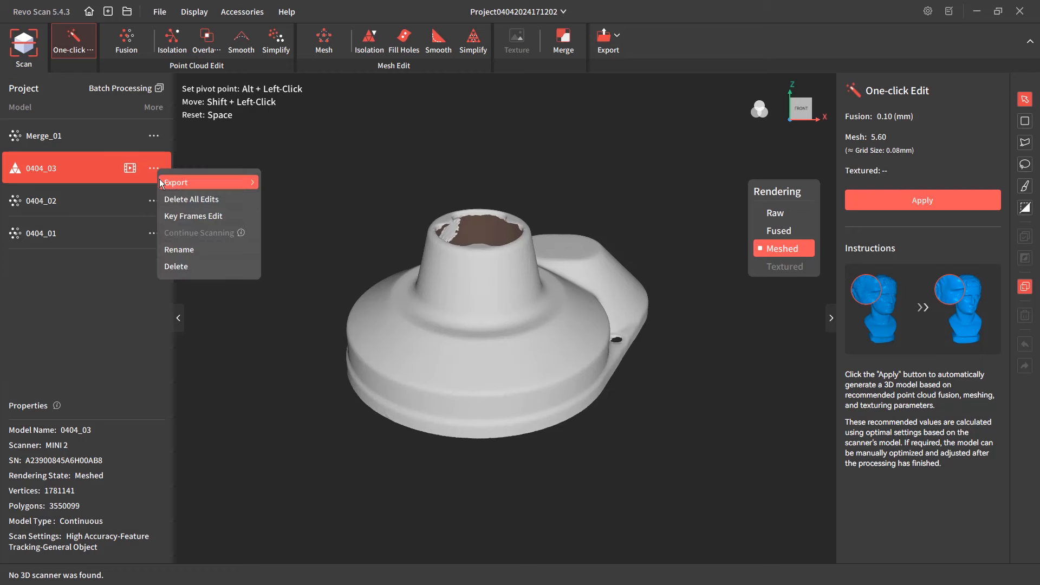
{"action": "left_click", "coordinate": [349, 152]}
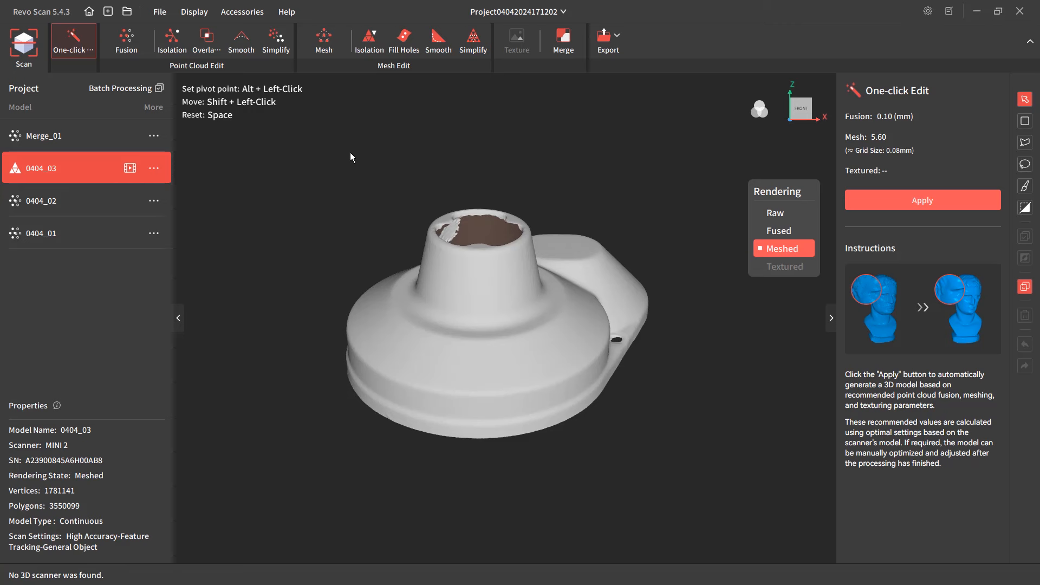